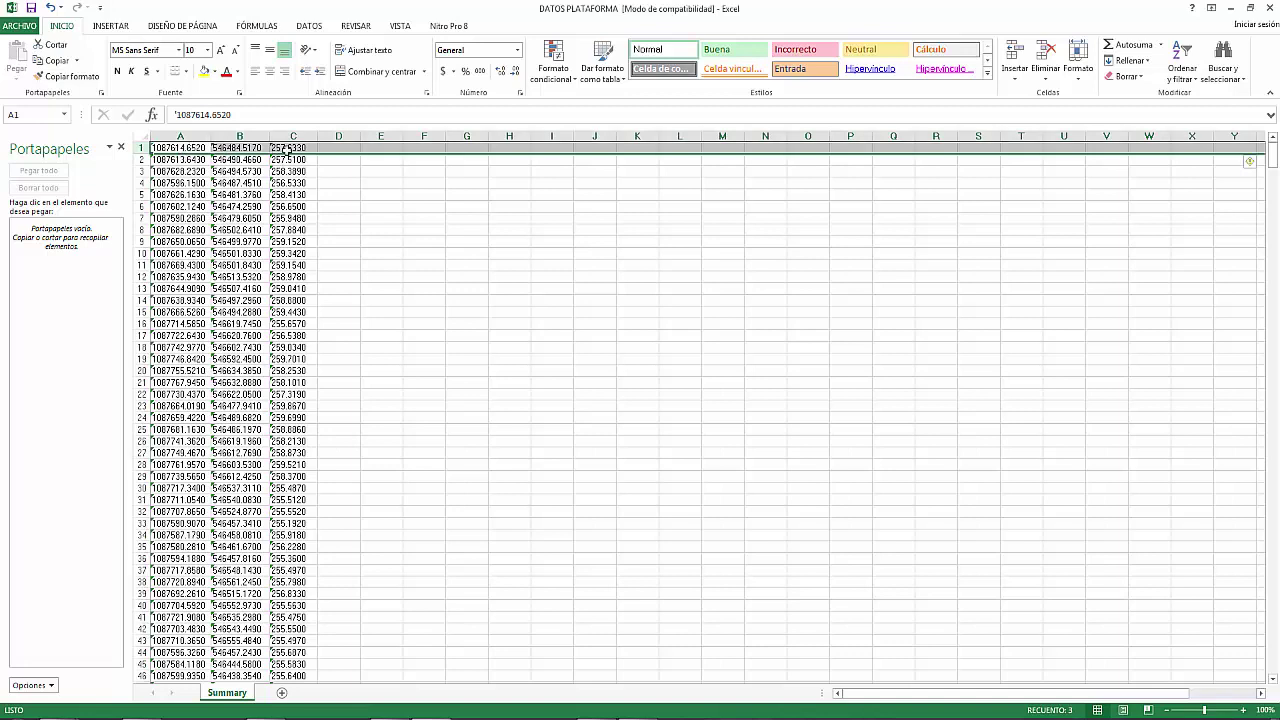
# Save the sheet as Texto (delimitado por tabulaciones) named PUNTOS PLATAFORMA, accepting the compatibility warning.
pyautogui.click(287, 150)
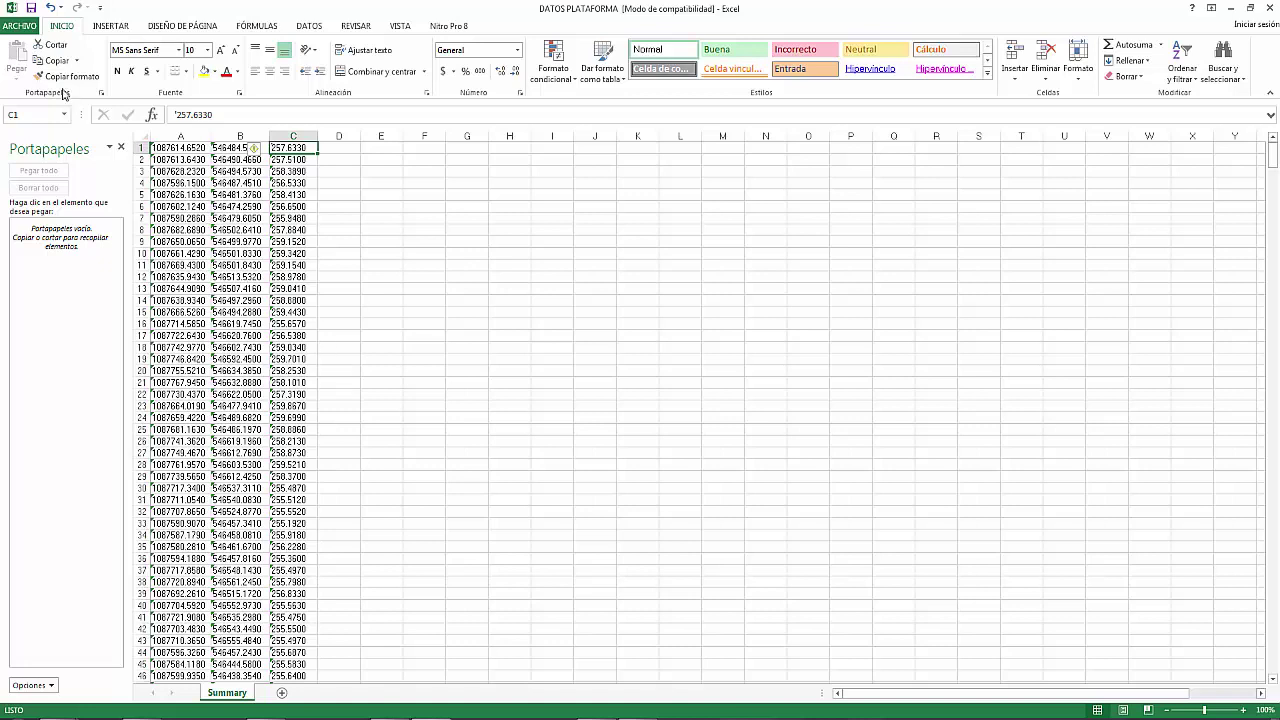
pyautogui.click(22, 28)
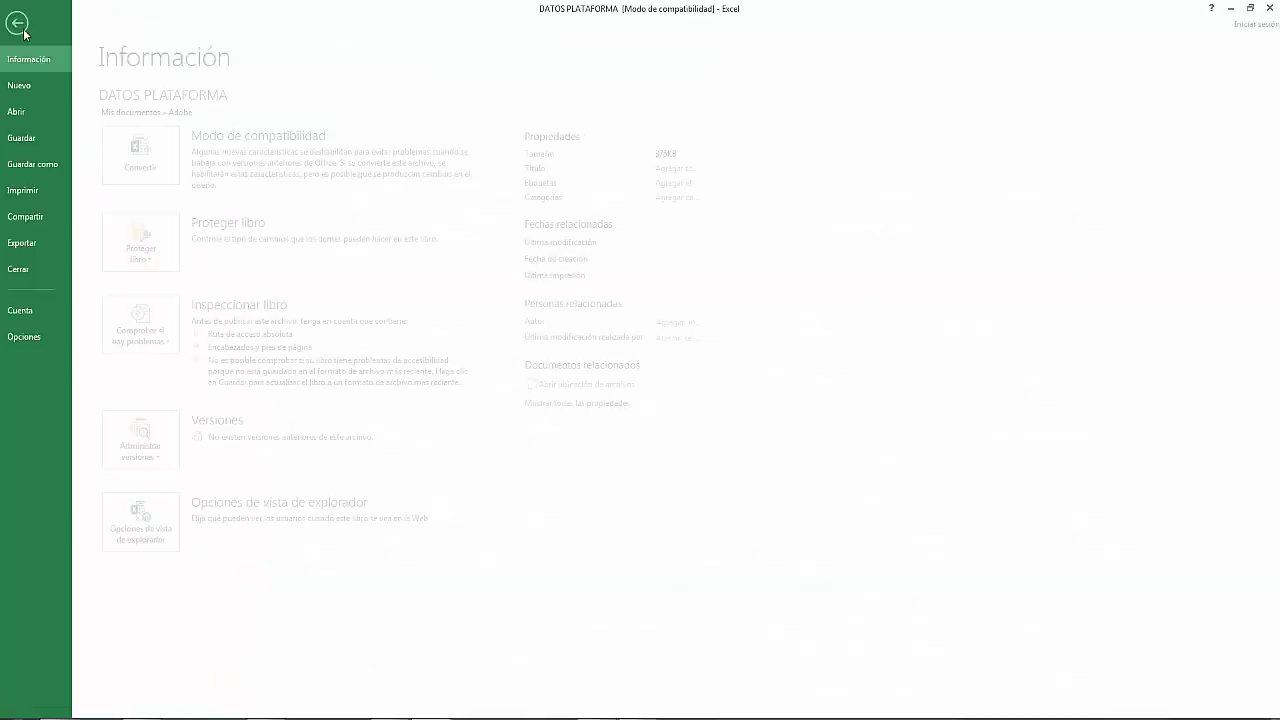
pyautogui.click(32, 166)
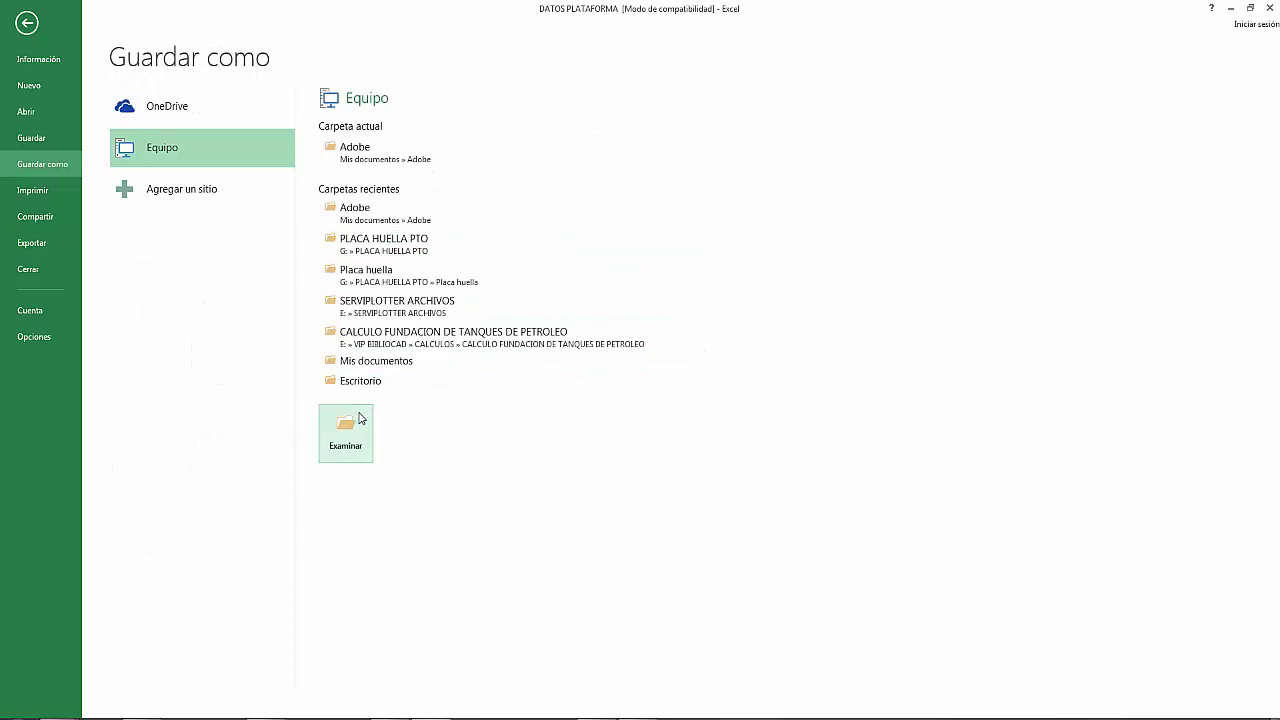
pyautogui.click(381, 445)
pyautogui.click(206, 295)
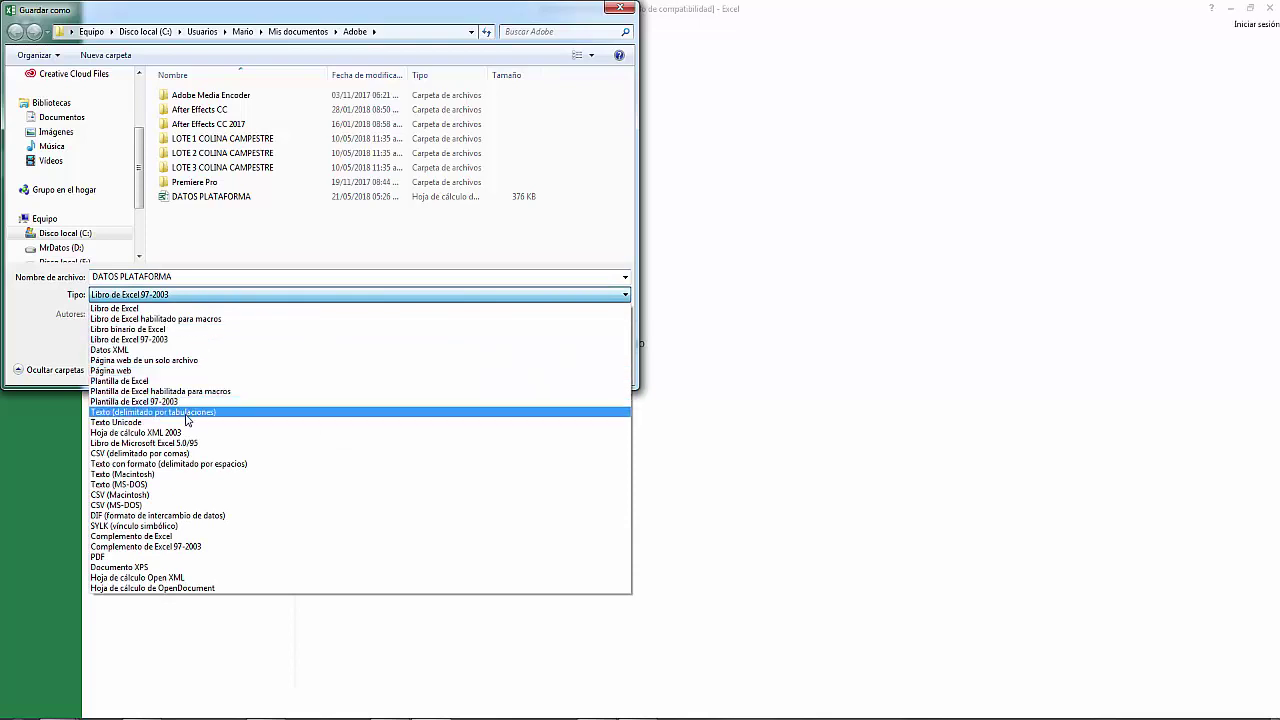
pyautogui.click(186, 413)
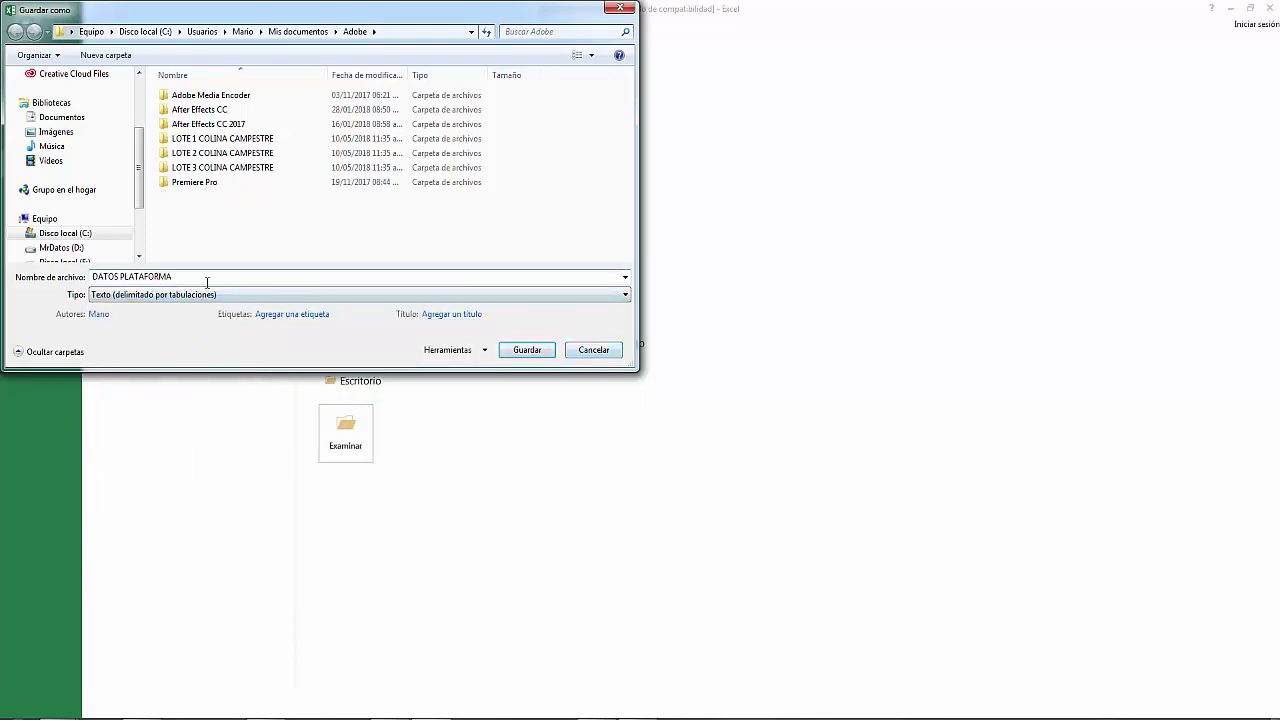
pyautogui.moveTo(172, 277); pyautogui.dragTo(96, 278)
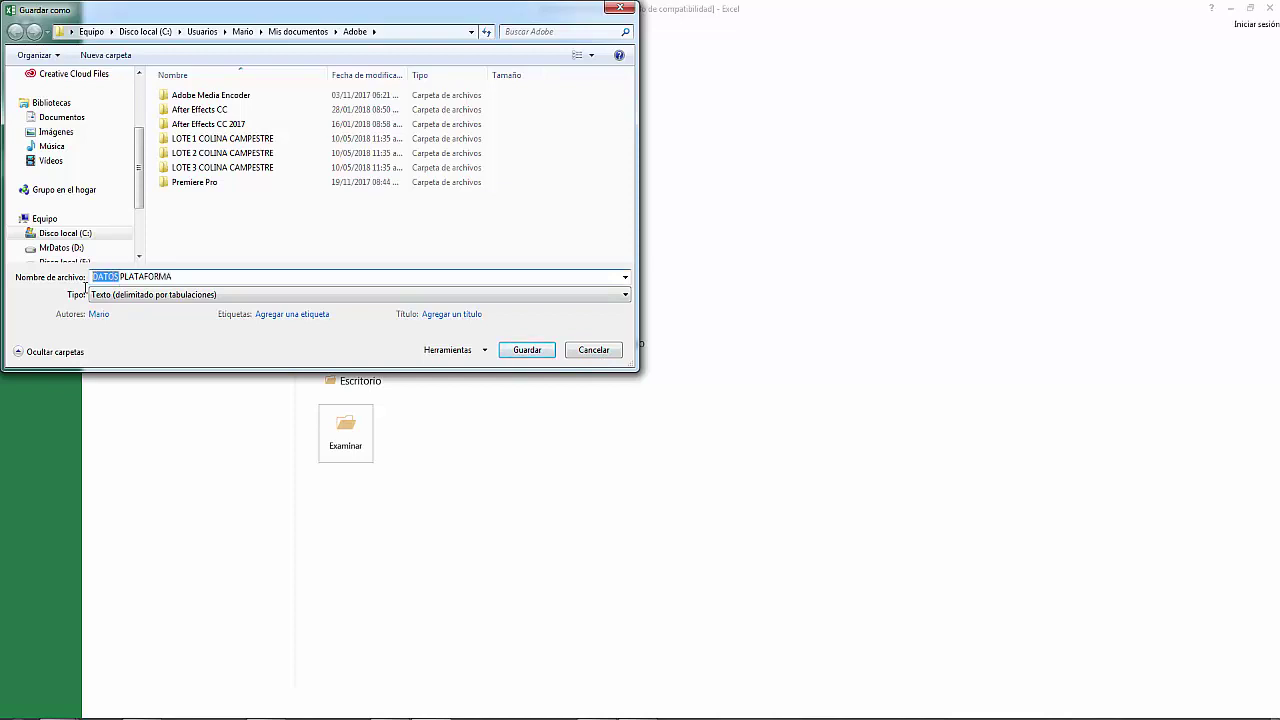
pyautogui.press('Delete')
pyautogui.write('PUNTOS')
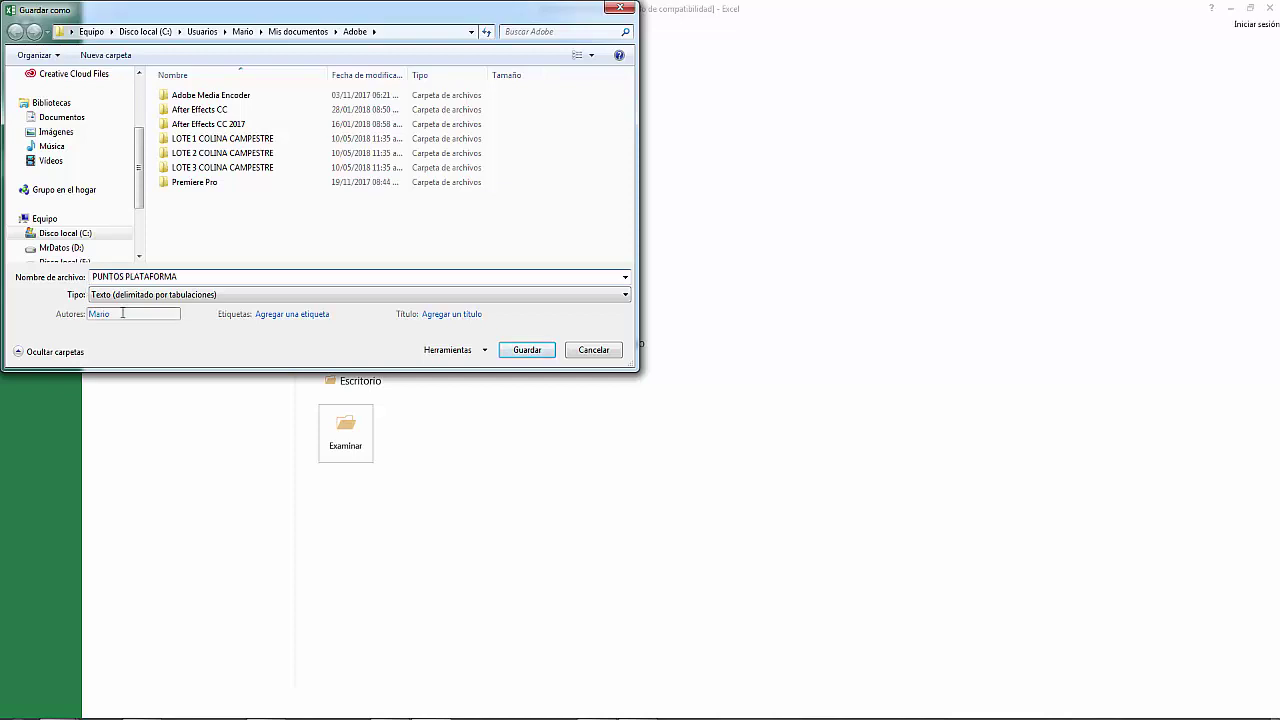
pyautogui.click(527, 350)
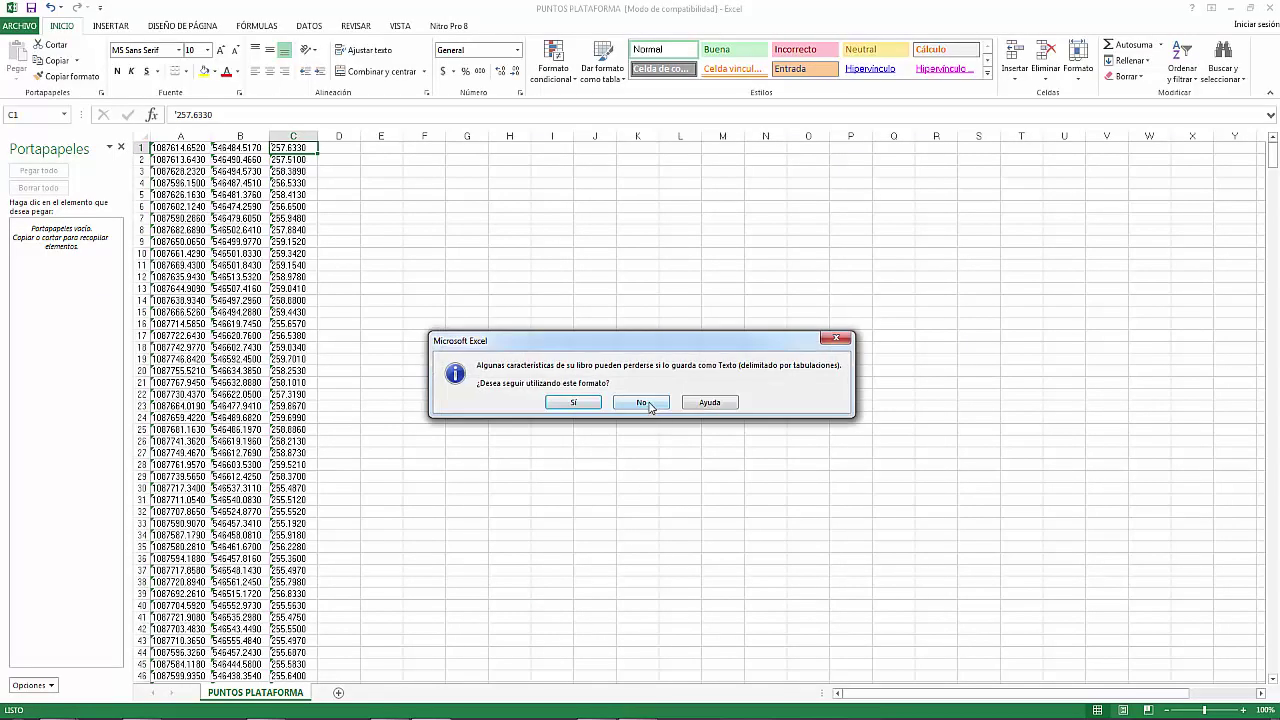
pyautogui.click(649, 404)
# Start a new drawing and open CivilCAD's terrain point import with the X Y Z format.
pyautogui.click(590, 352)
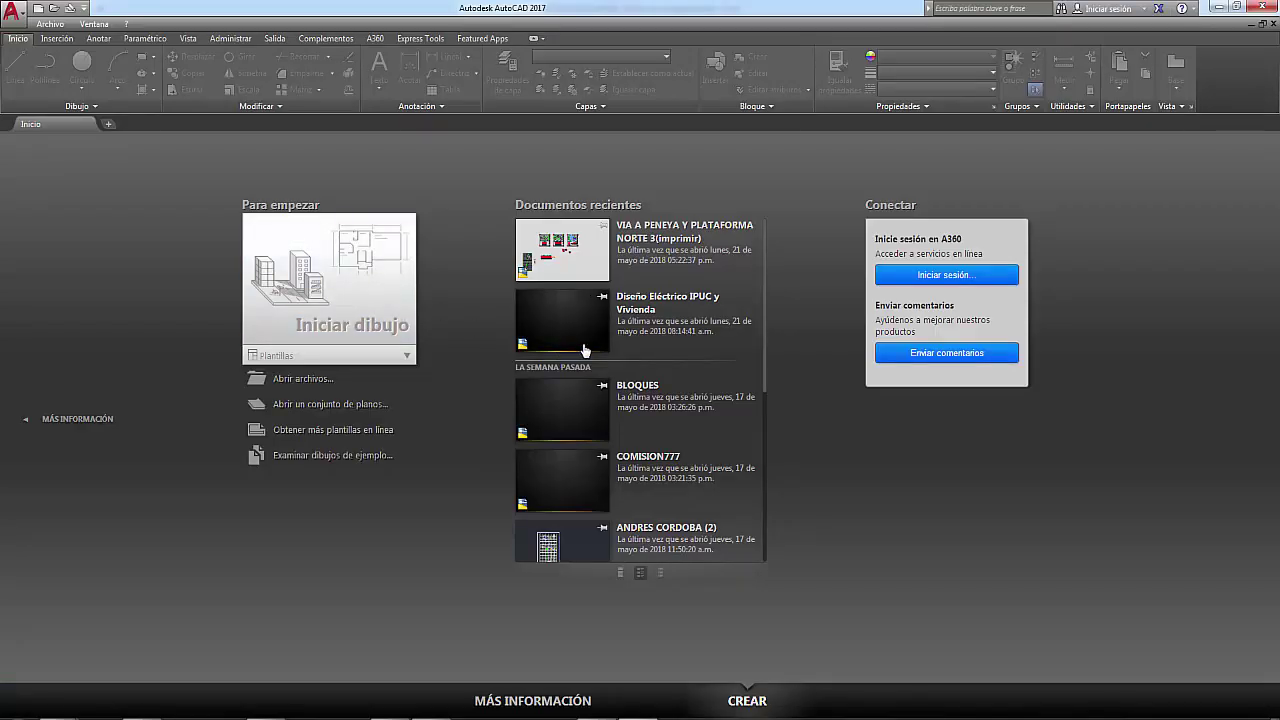
pyautogui.click(356, 290)
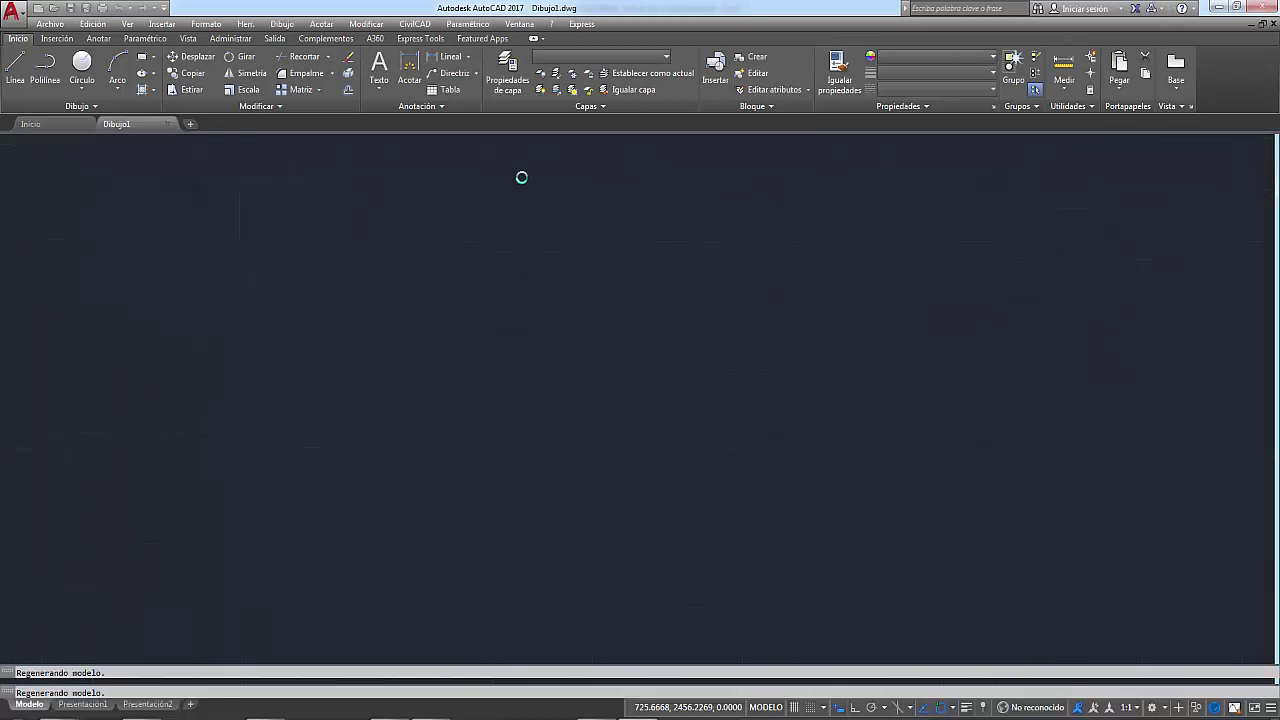
pyautogui.click(418, 24)
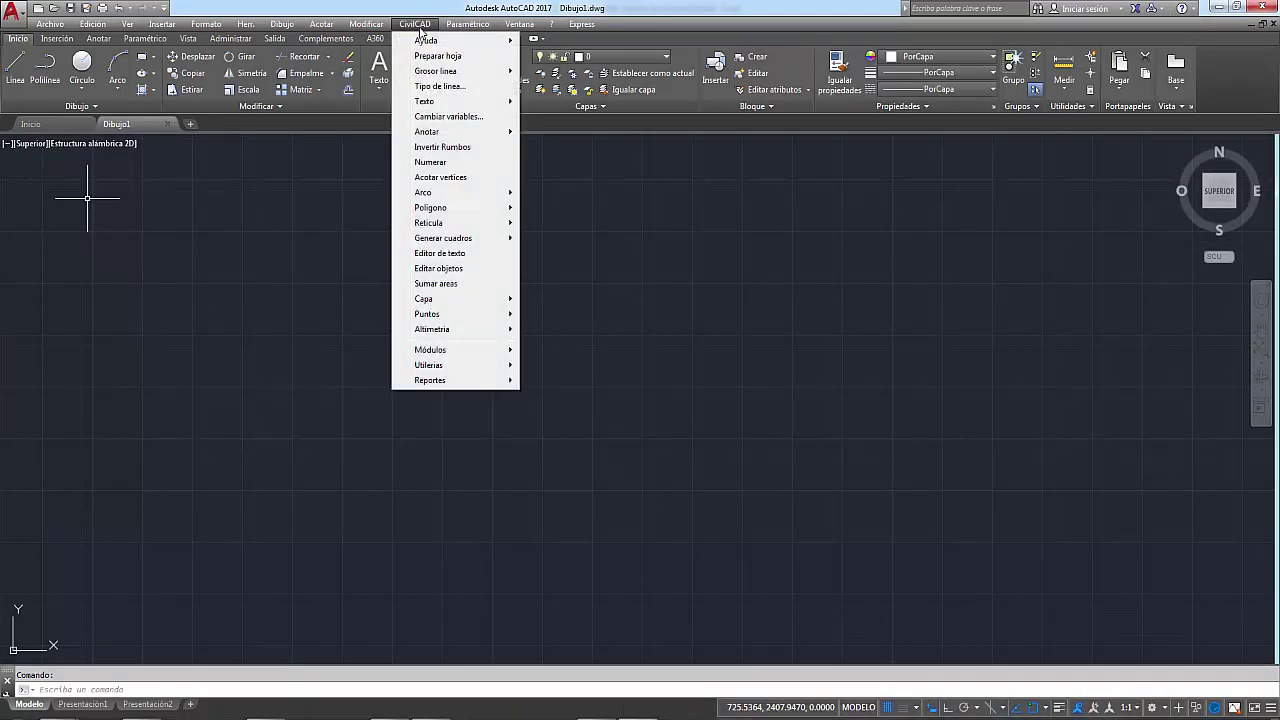
pyautogui.moveTo(427, 314)
pyautogui.click(680, 344)
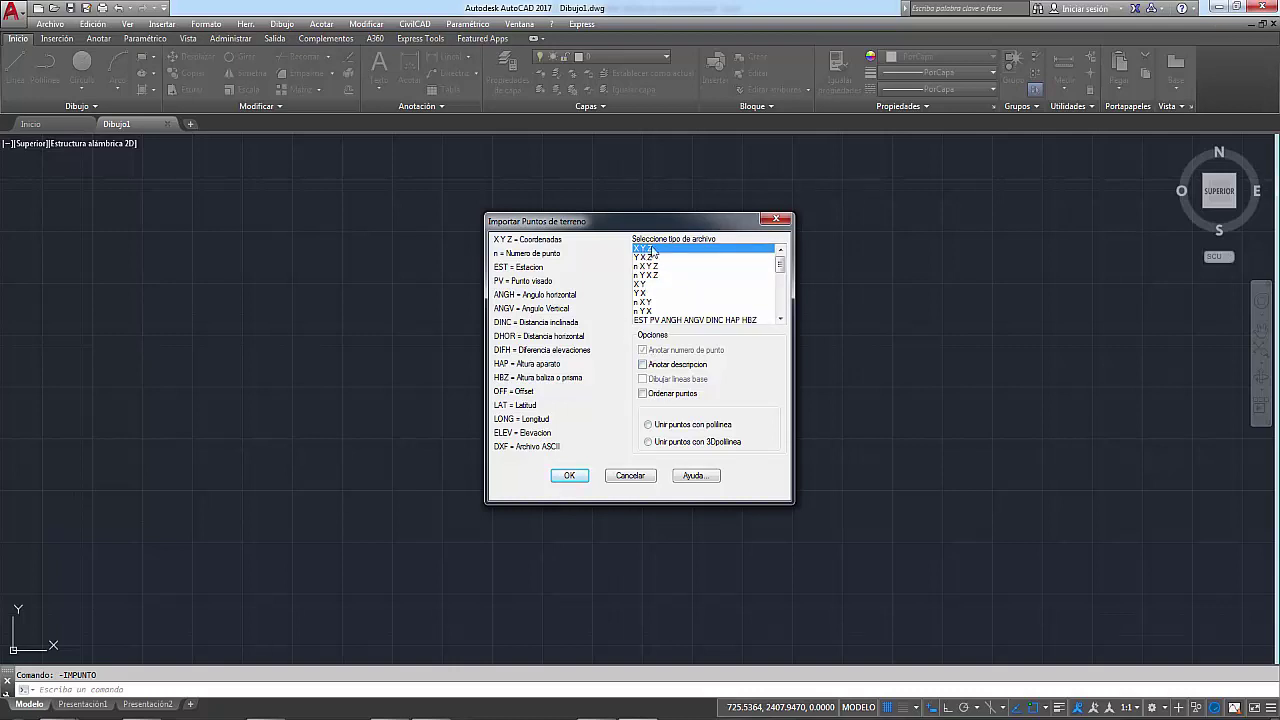
# Import PUNTOS PLATAFORMA from the Adobe folder and frame the 931-point cloud.
pyautogui.click(570, 476)
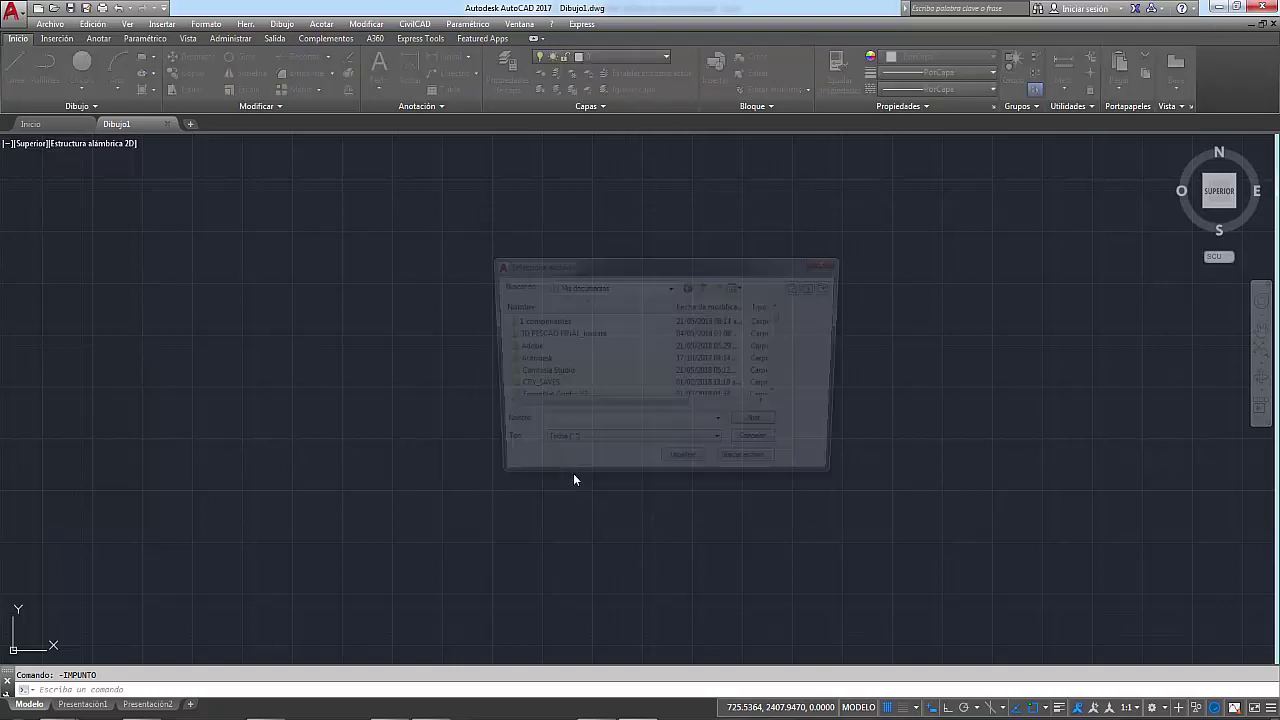
pyautogui.doubleClick(525, 347)
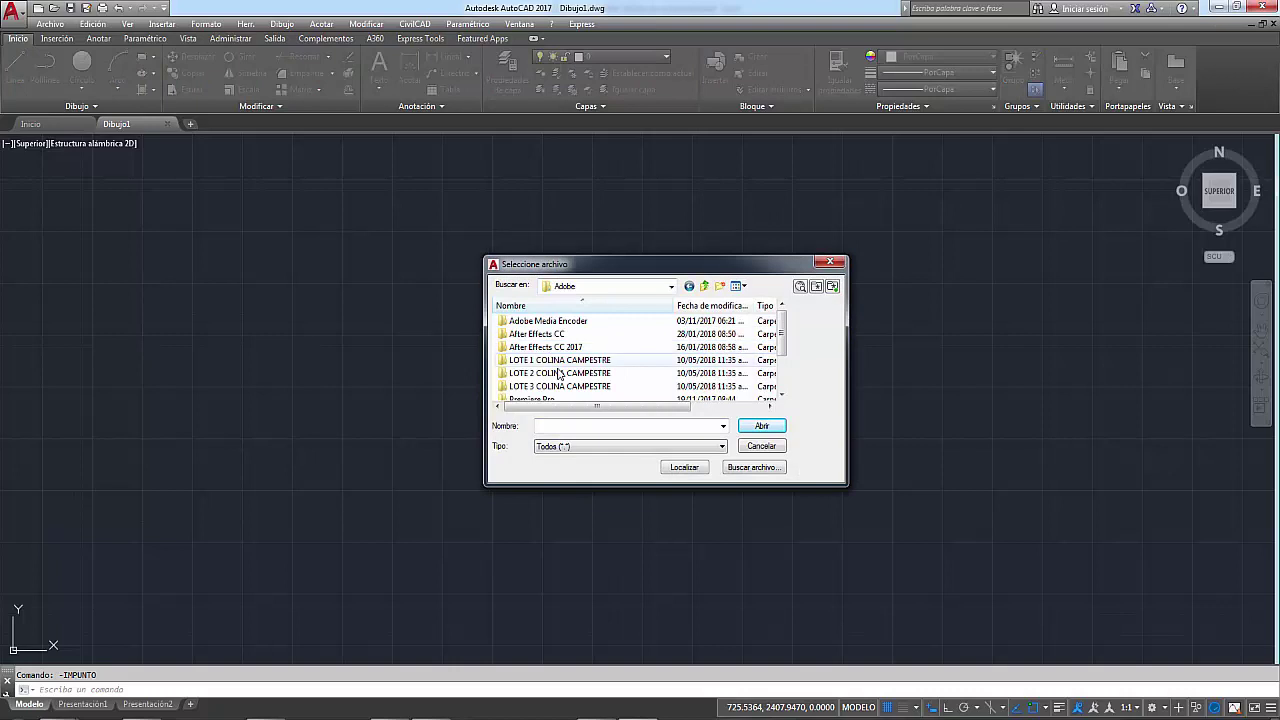
pyautogui.moveTo(782, 333); pyautogui.dragTo(782, 368)
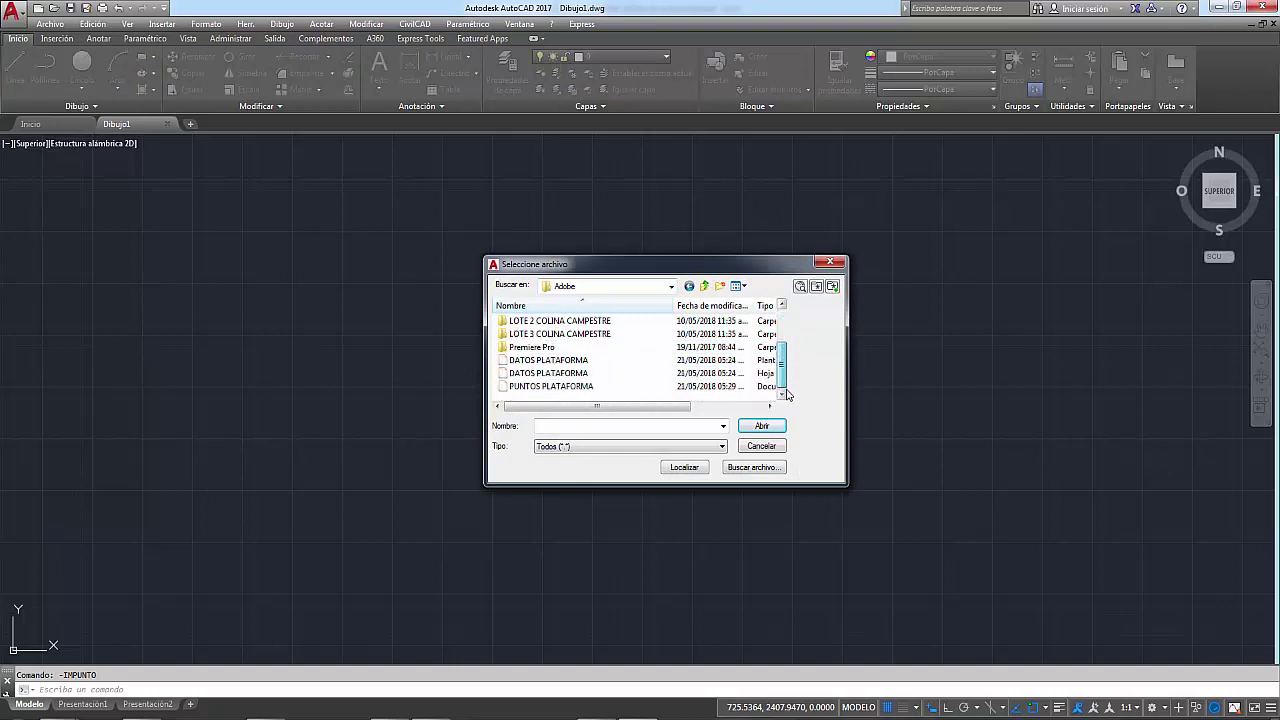
pyautogui.click(556, 388)
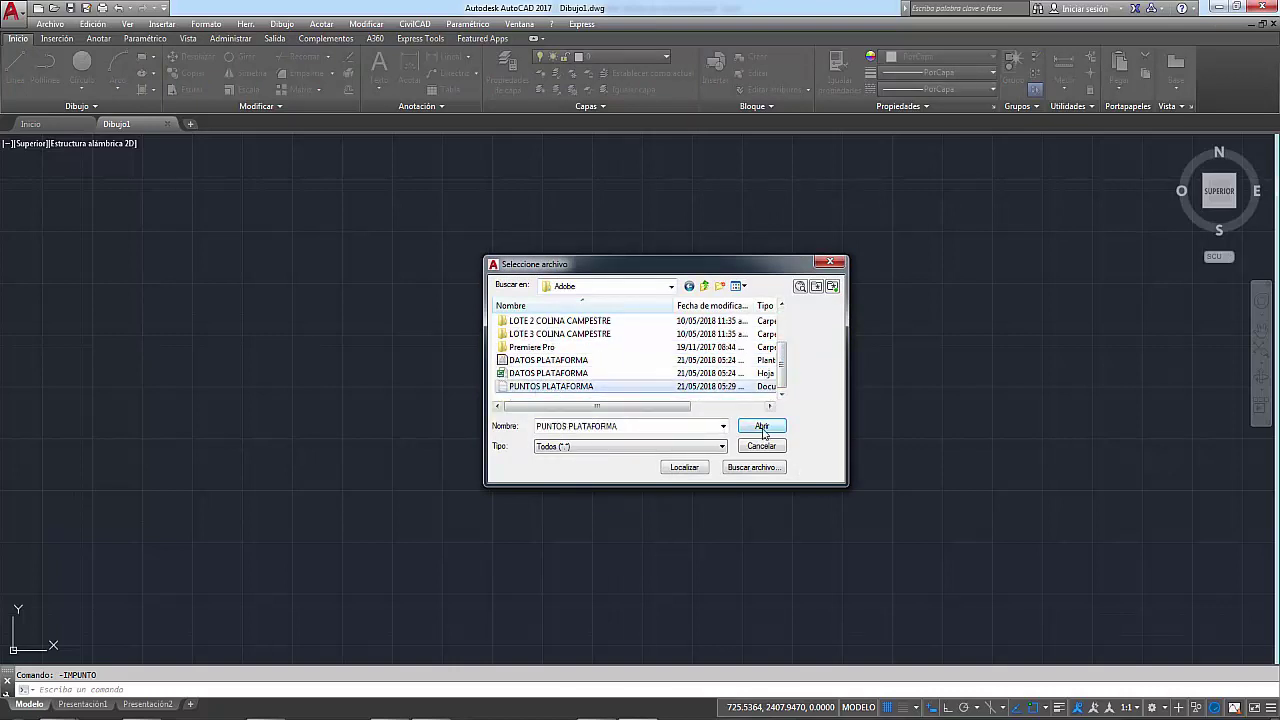
pyautogui.click(761, 427)
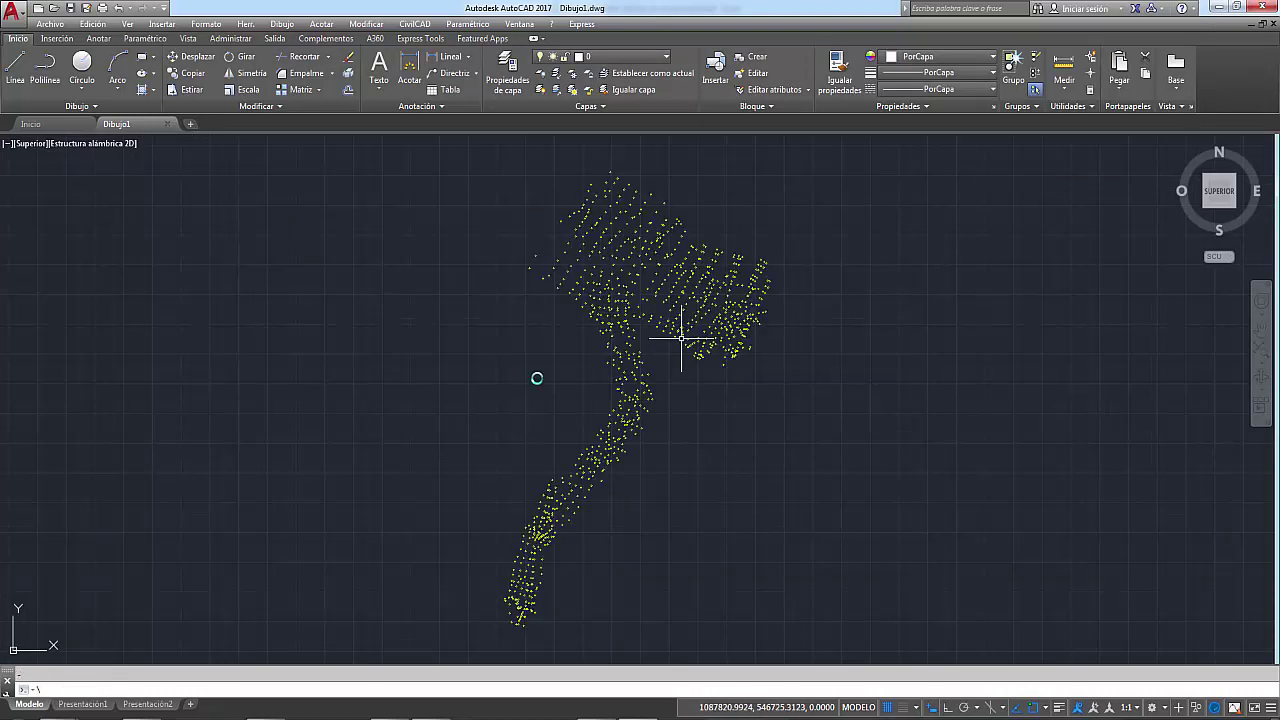
pyautogui.moveTo(600, 337); pyautogui.dragTo(430, 323, button='middle')
pyautogui.scroll(2, 400, 357)
pyautogui.scroll(3, 354, 243)
pyautogui.moveTo(333, 300)
pyautogui.mouseDown(button='middle')
pyautogui.moveTo(523, 366)
pyautogui.moveTo(414, 309)
pyautogui.moveTo(425, 271)
pyautogui.mouseUp(button='middle')
pyautogui.scroll(-3, 409, 286)
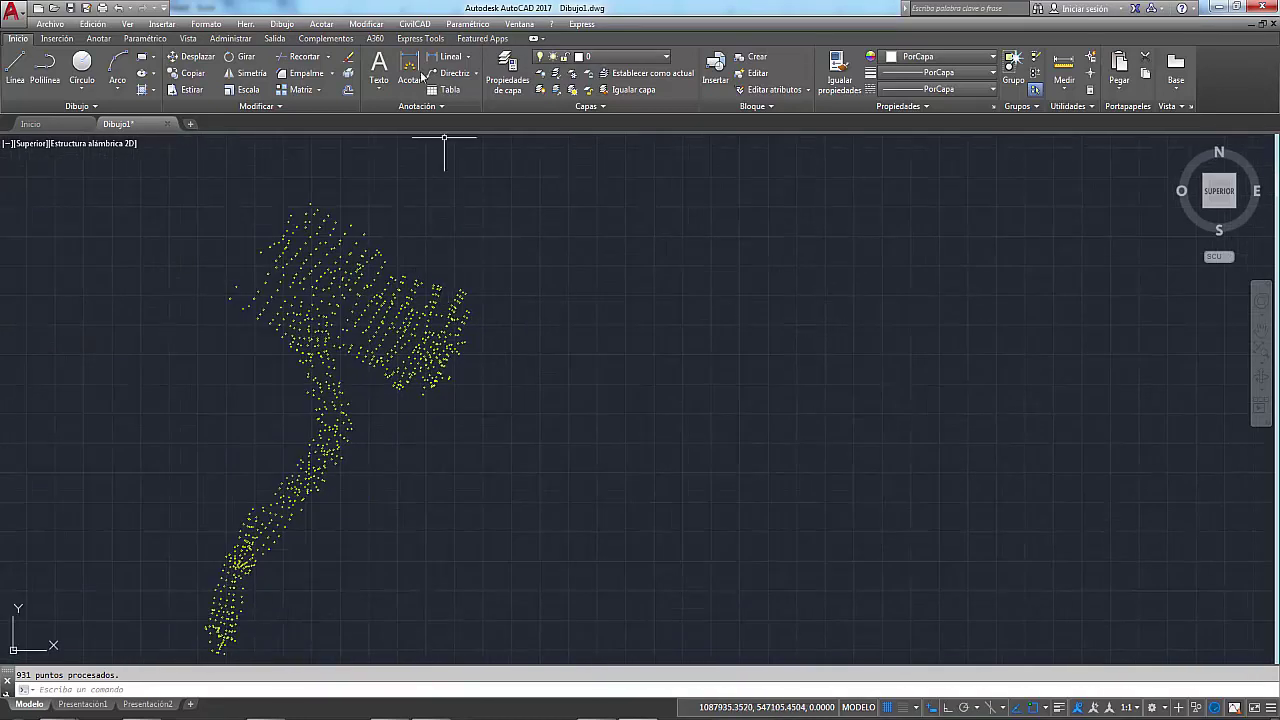
pyautogui.click(416, 27)
pyautogui.moveTo(432, 329)
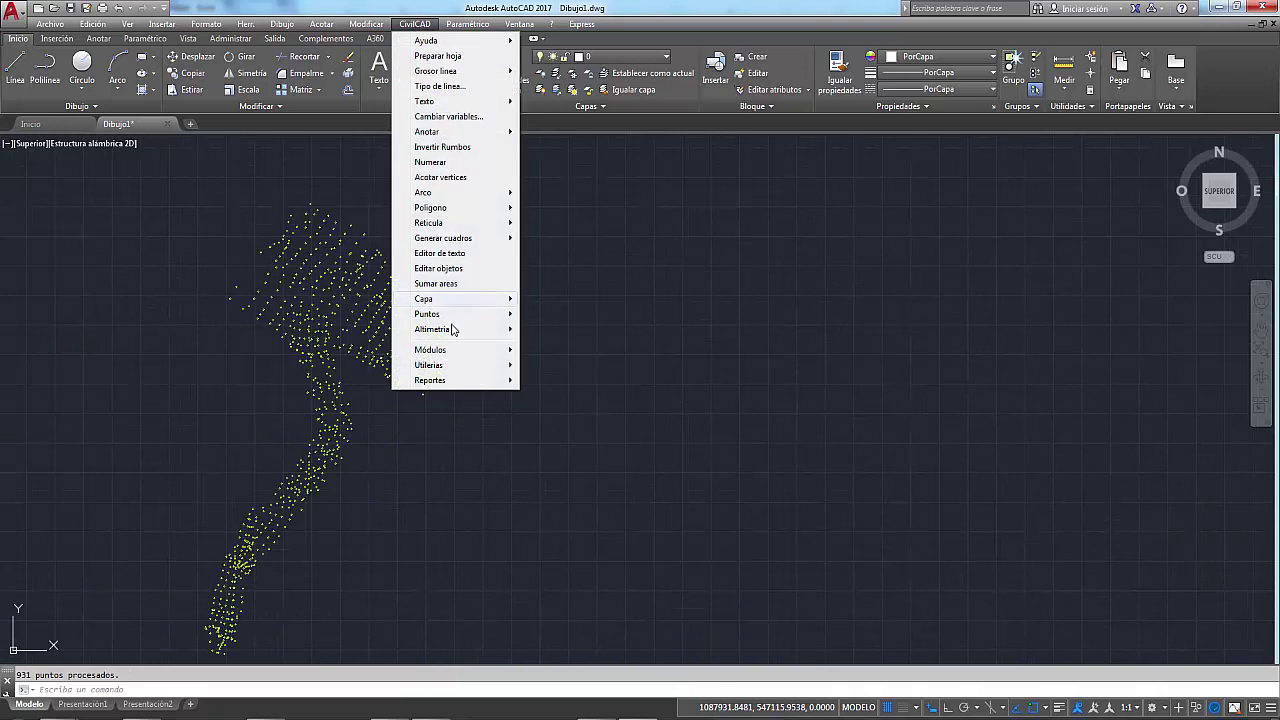
pyautogui.moveTo(565, 329)
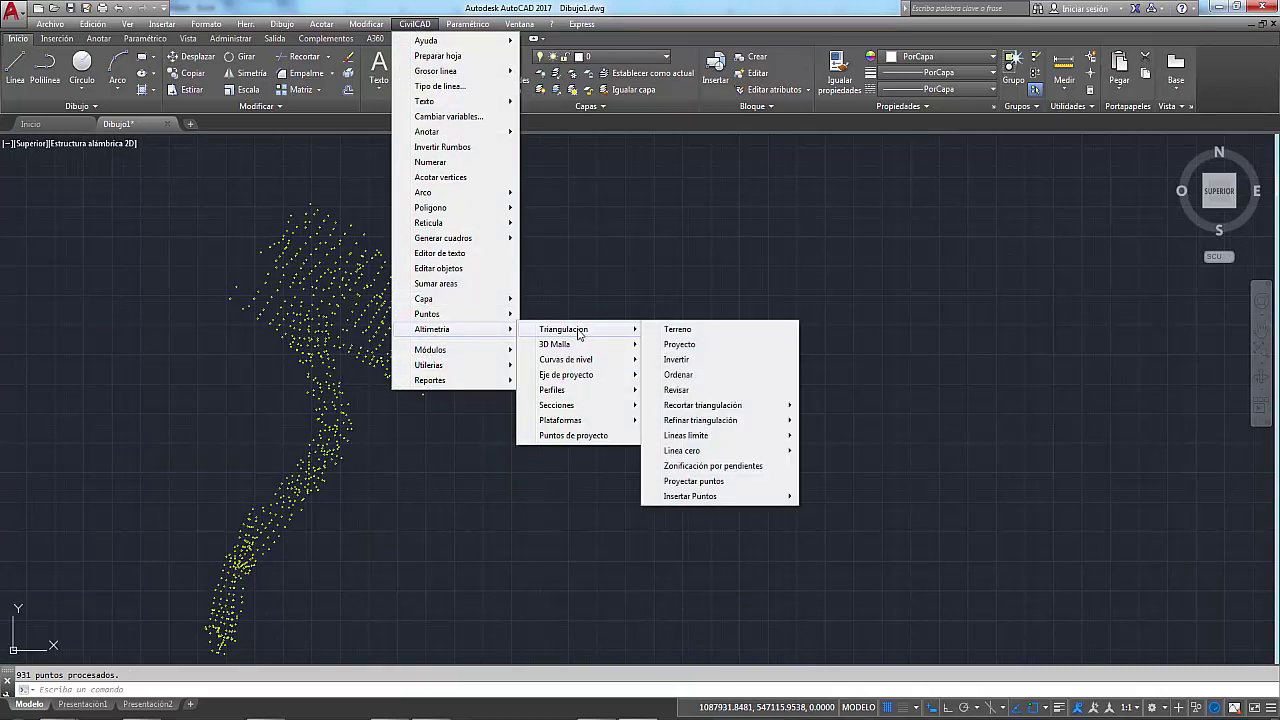
# Triangulate all points (option T) with a maximum triangle distance of 100 and the default angle.
pyautogui.click(674, 330)
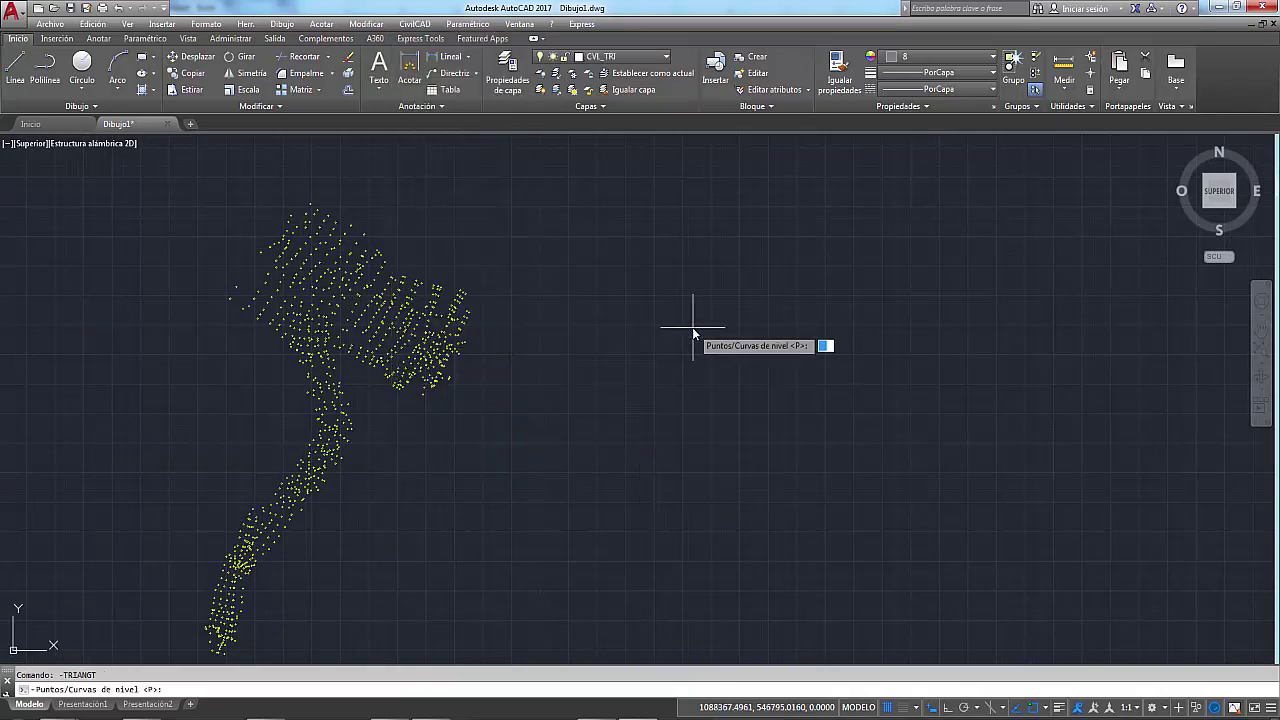
pyautogui.scroll(-2, 618, 311)
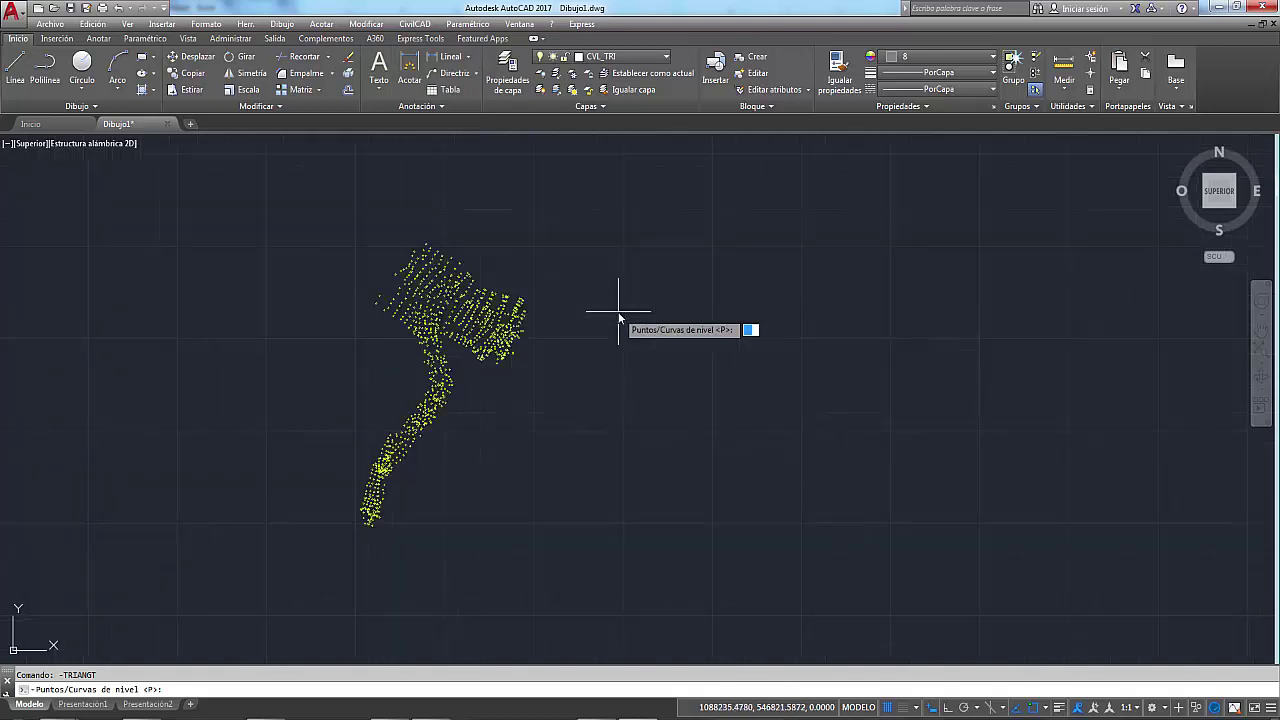
pyautogui.write('P')
pyautogui.press('Return')
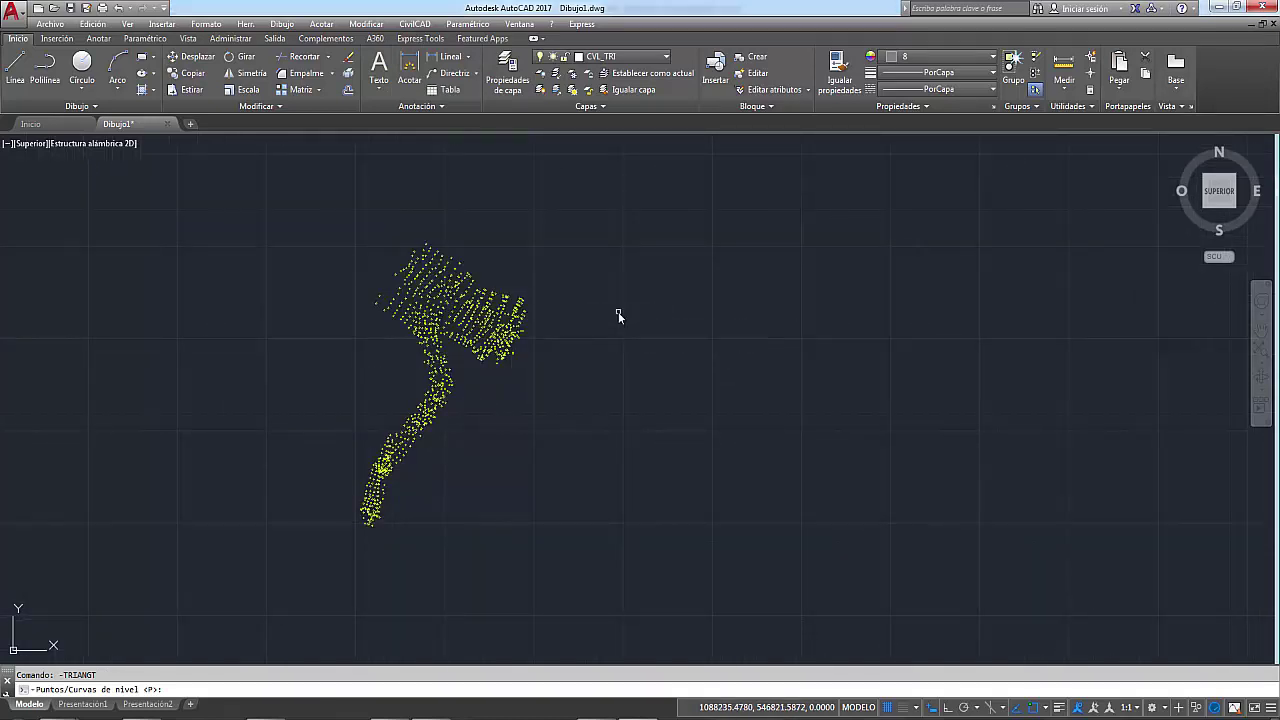
pyautogui.write('T')
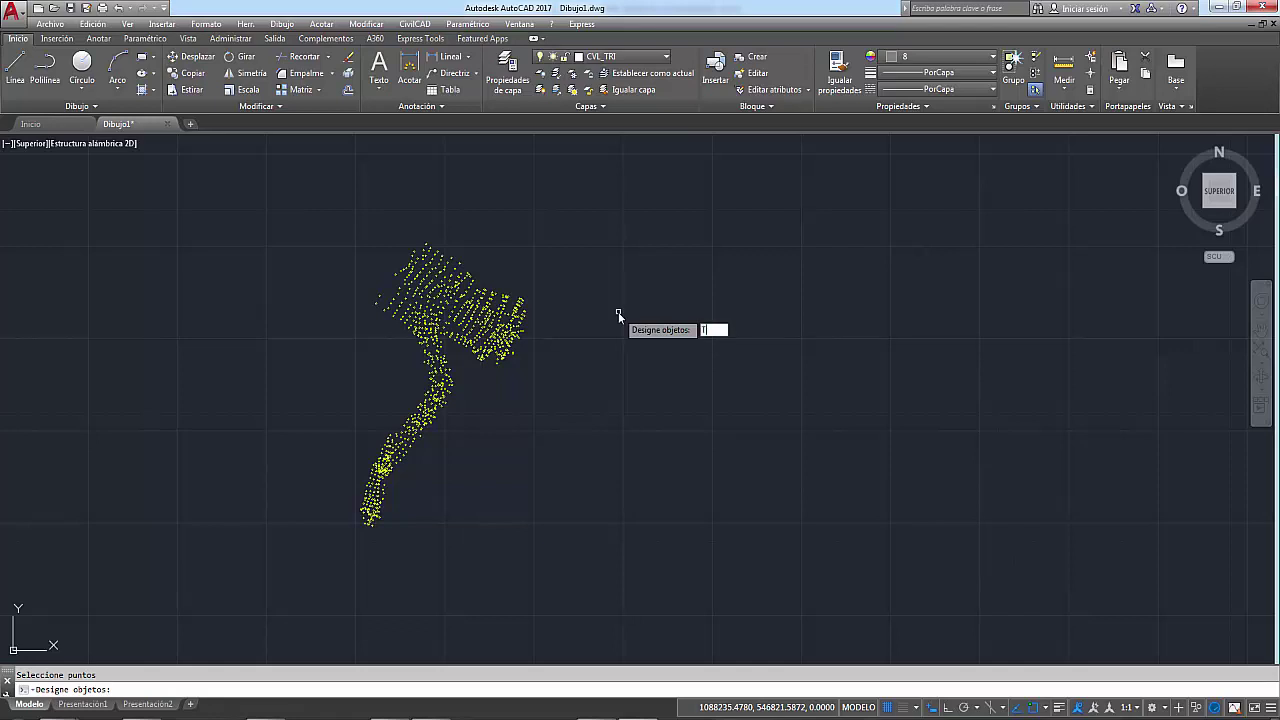
pyautogui.press('Return')
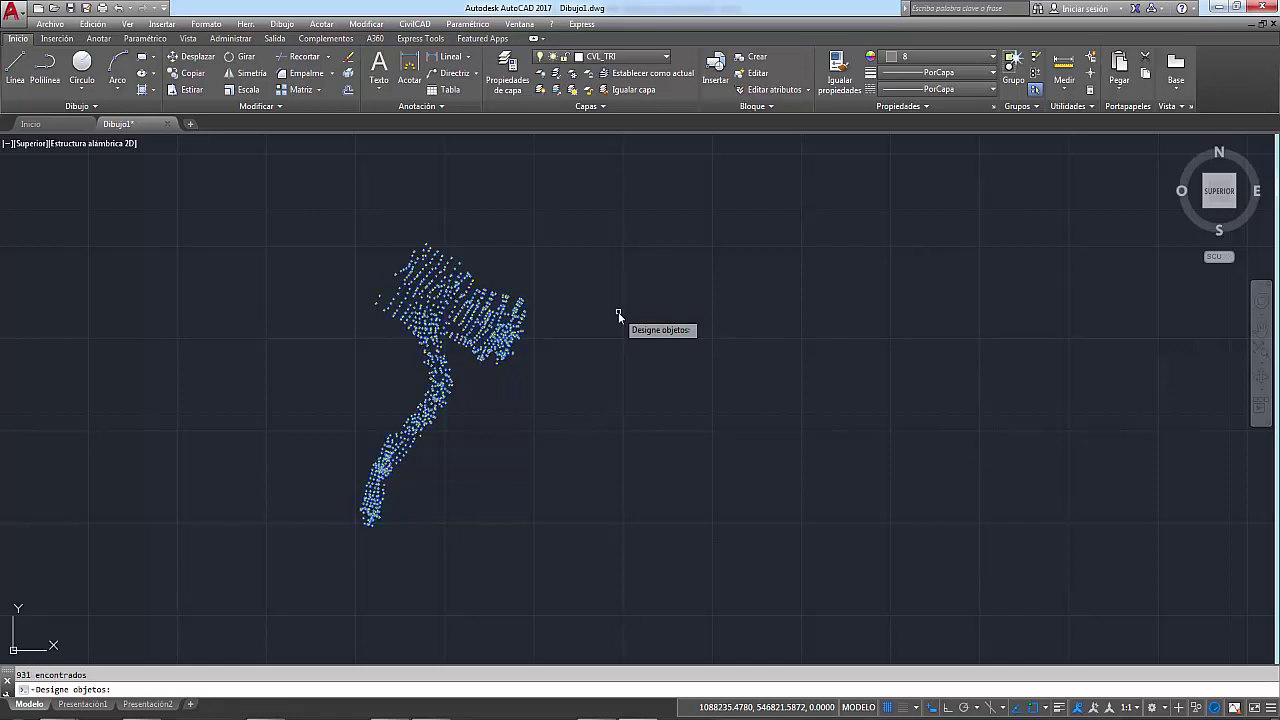
pyautogui.press('Return')
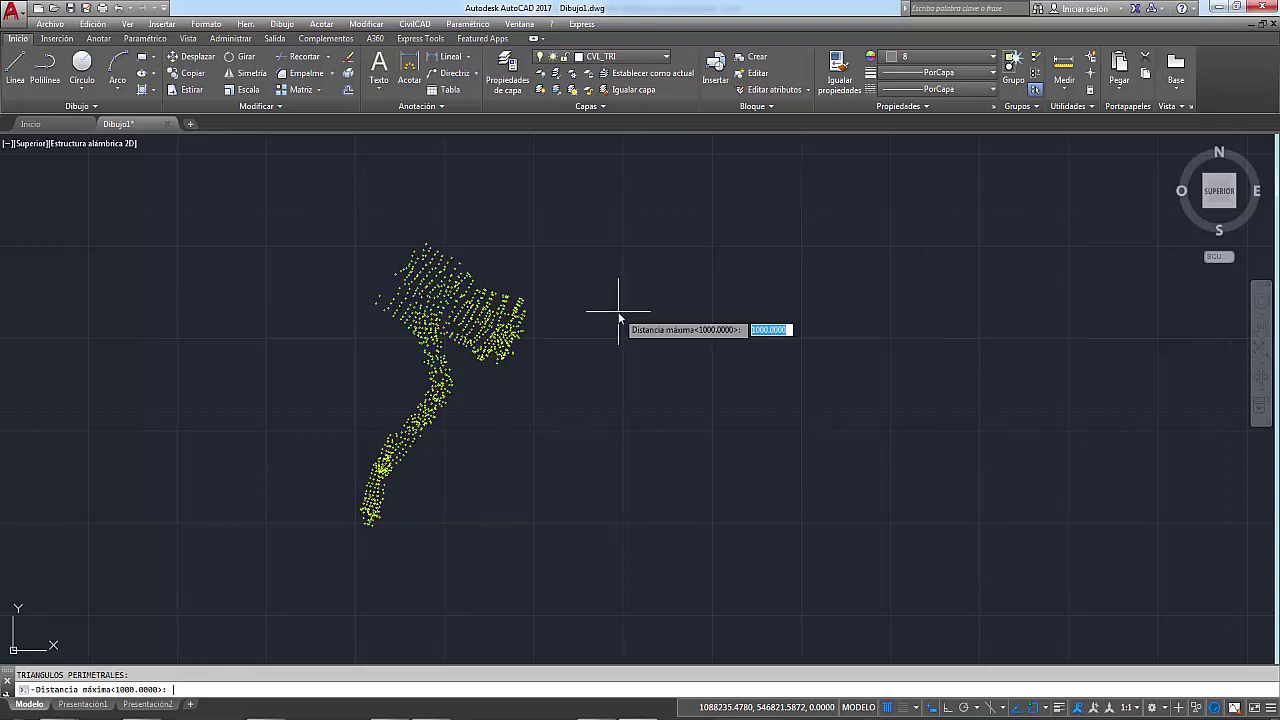
pyautogui.write('2')
pyautogui.press('BackSpace')
pyautogui.press('Return')
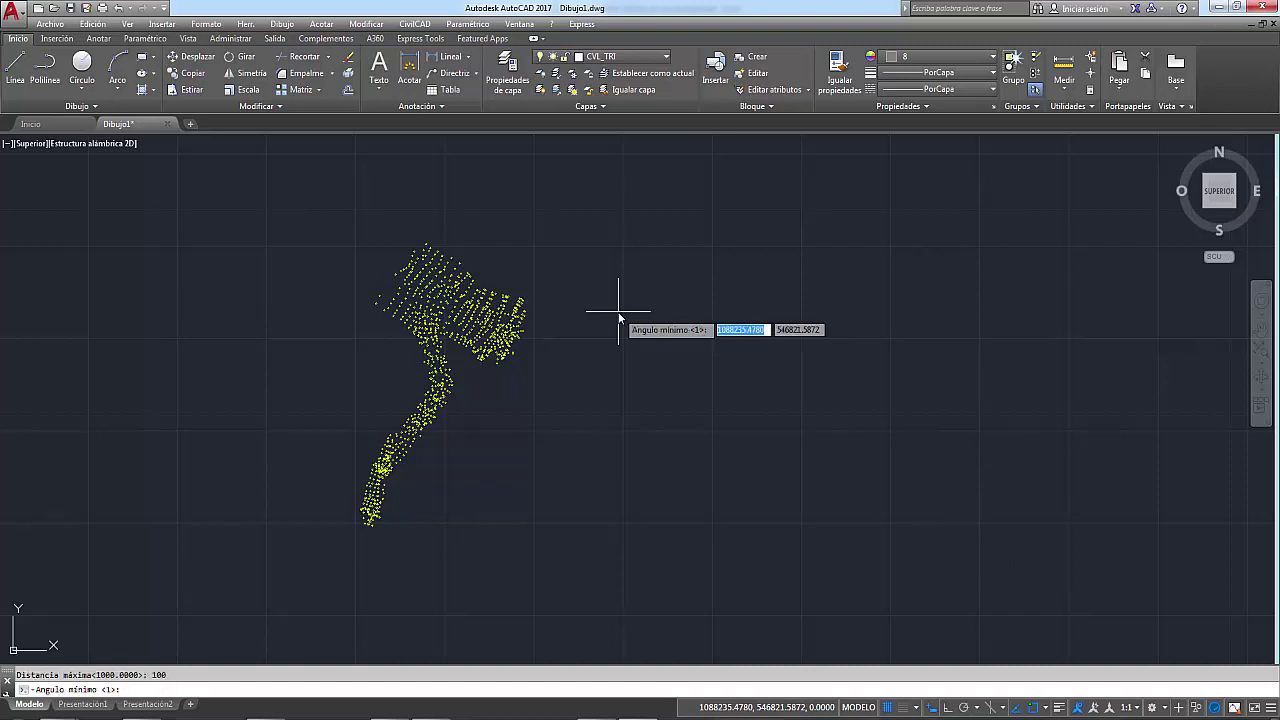
pyautogui.press('Return')
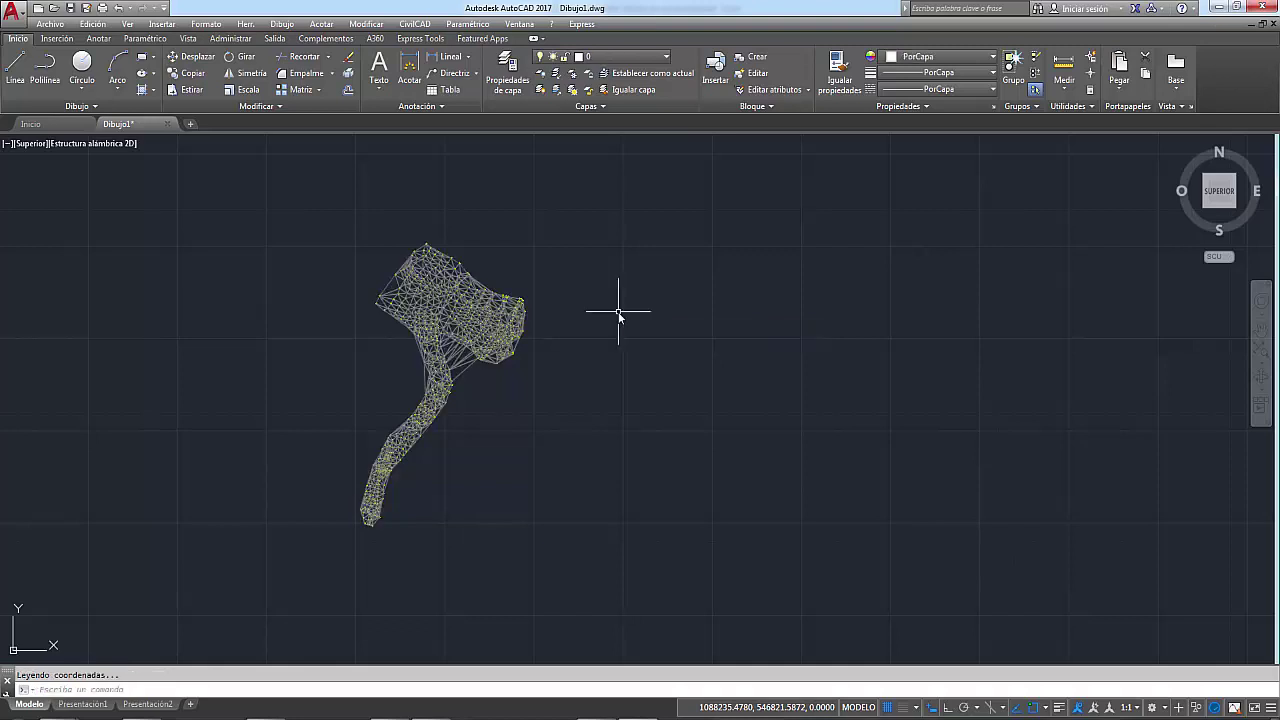
# Zoom around the finished mesh and open the CivilCAD Altimetría > Plataformas menu.
pyautogui.scroll(3, 530, 300)
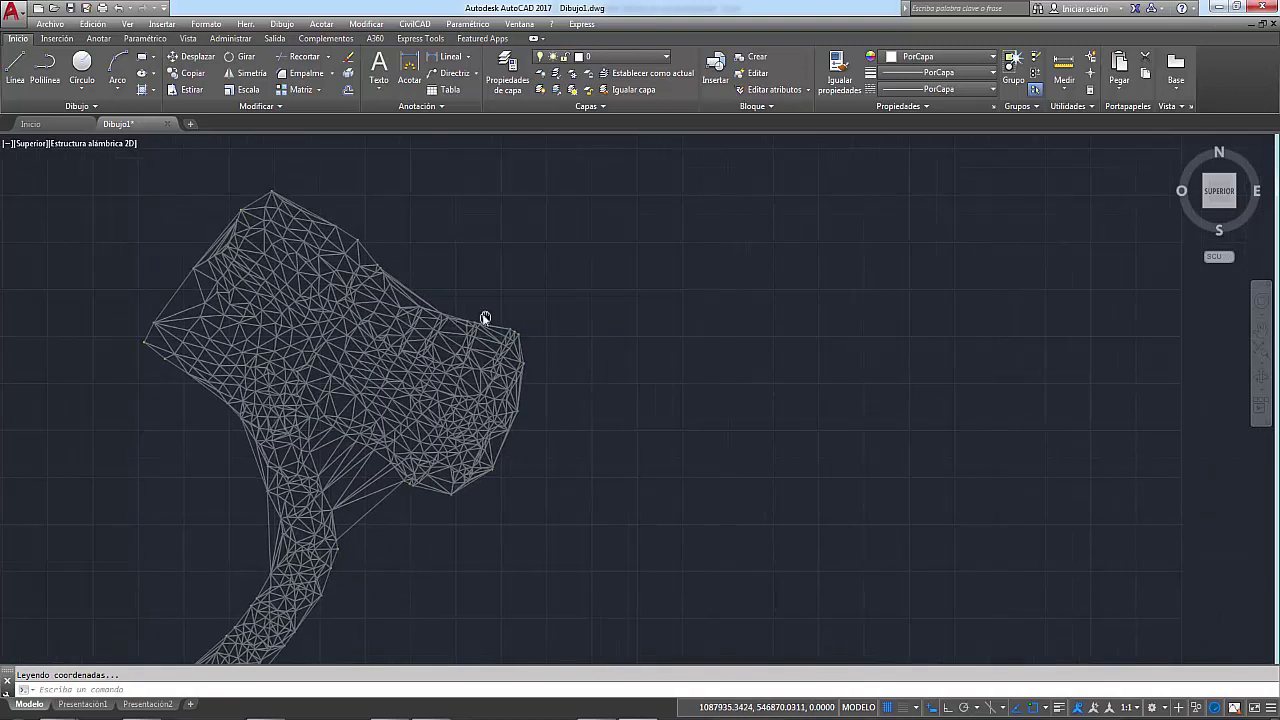
pyautogui.scroll(-1, 434, 309)
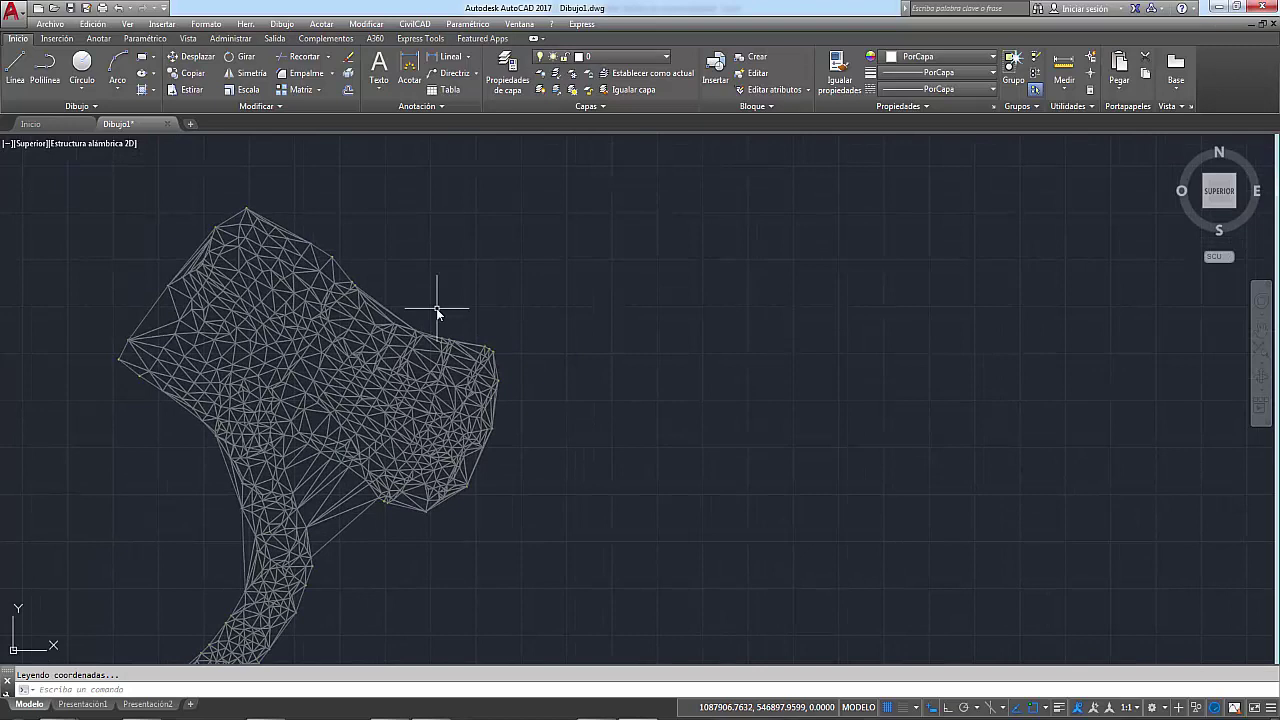
pyautogui.scroll(-1, 300, 297)
pyautogui.scroll(1, 300, 297)
pyautogui.scroll(1, 285, 265)
pyautogui.scroll(-1, 292, 268)
pyautogui.scroll(-2, 285, 275)
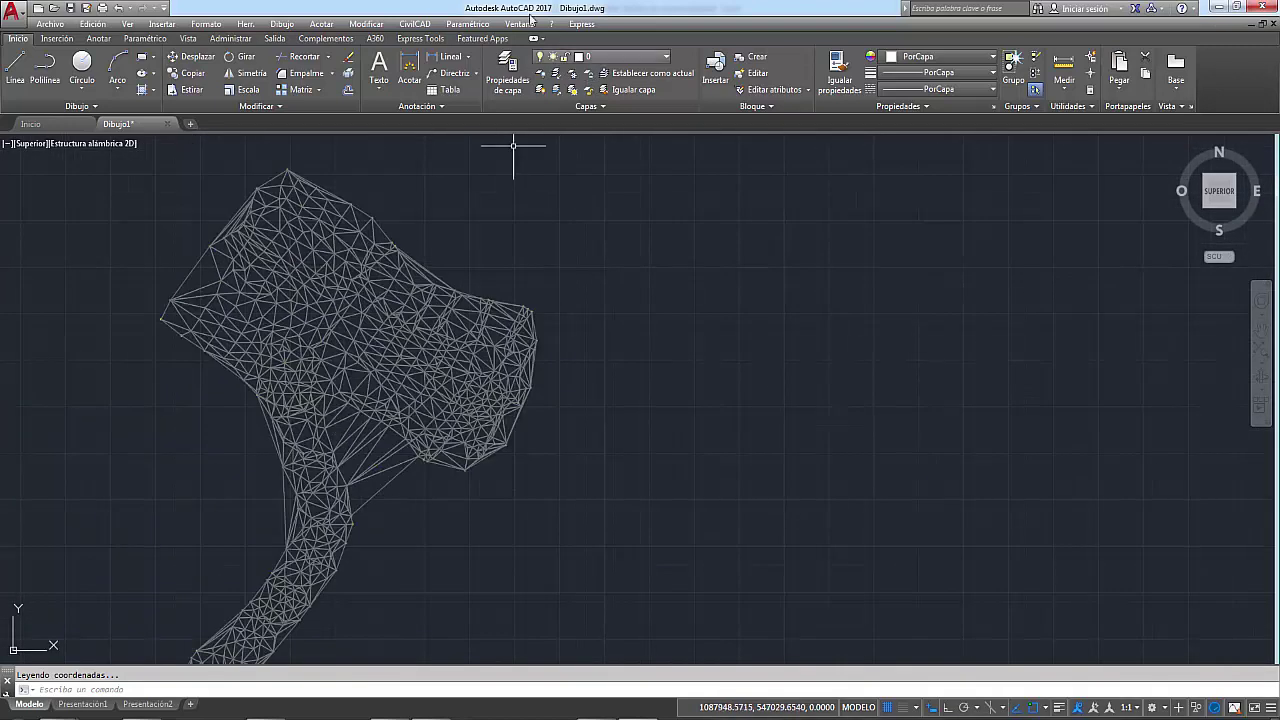
pyautogui.click(415, 23)
pyautogui.moveTo(440, 329)
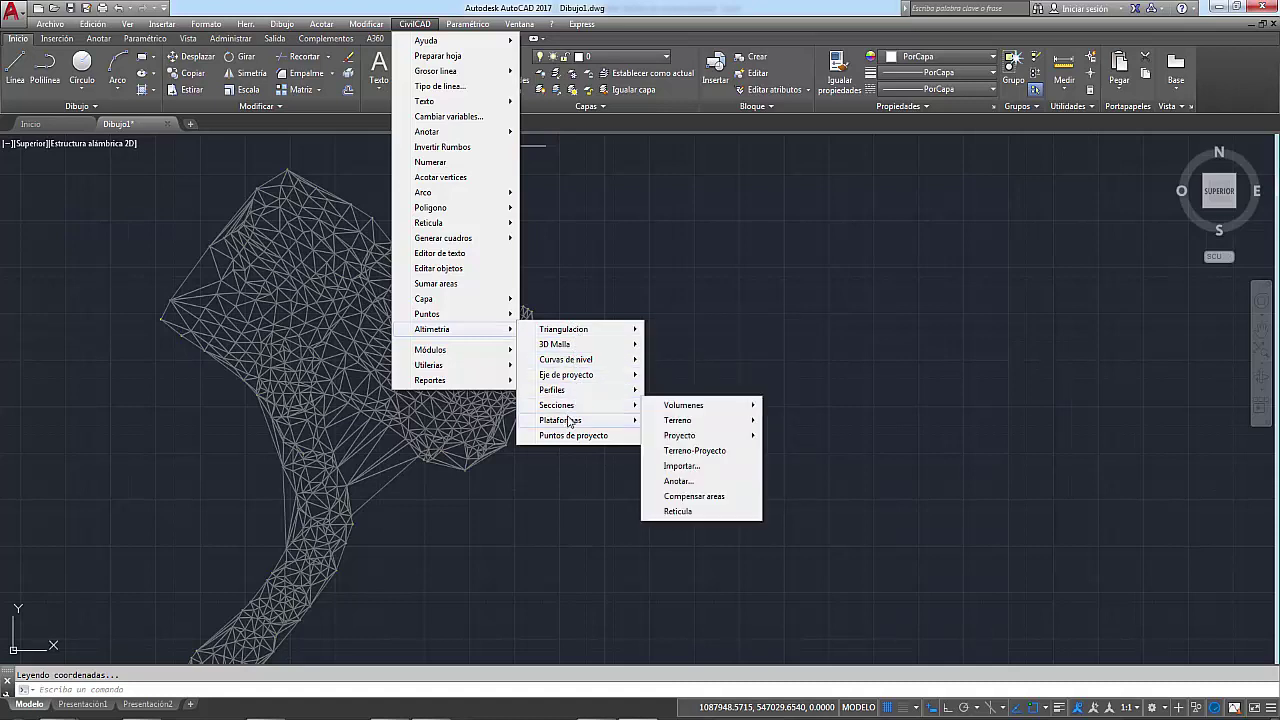
pyautogui.moveTo(560, 420)
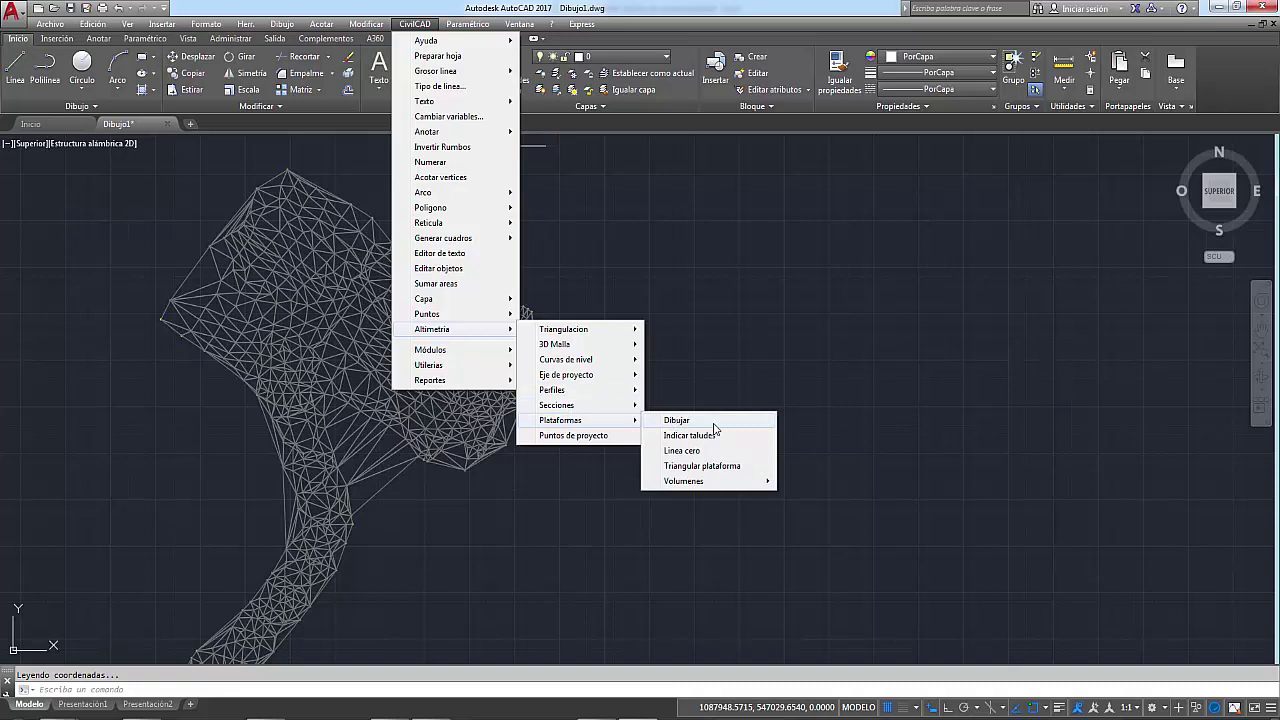
# Try the Dibujar plataforma command, then cancel it.
pyautogui.click(677, 420)
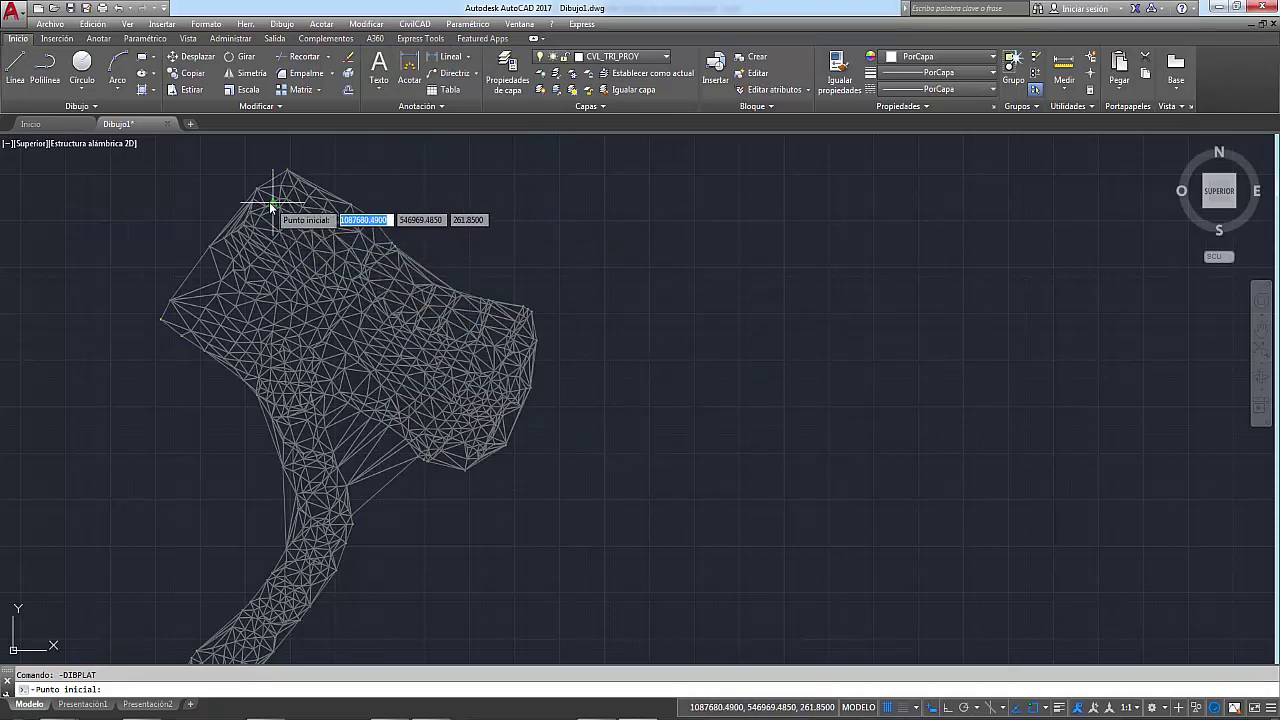
pyautogui.scroll(2, 274, 205)
pyautogui.scroll(2, 283, 205)
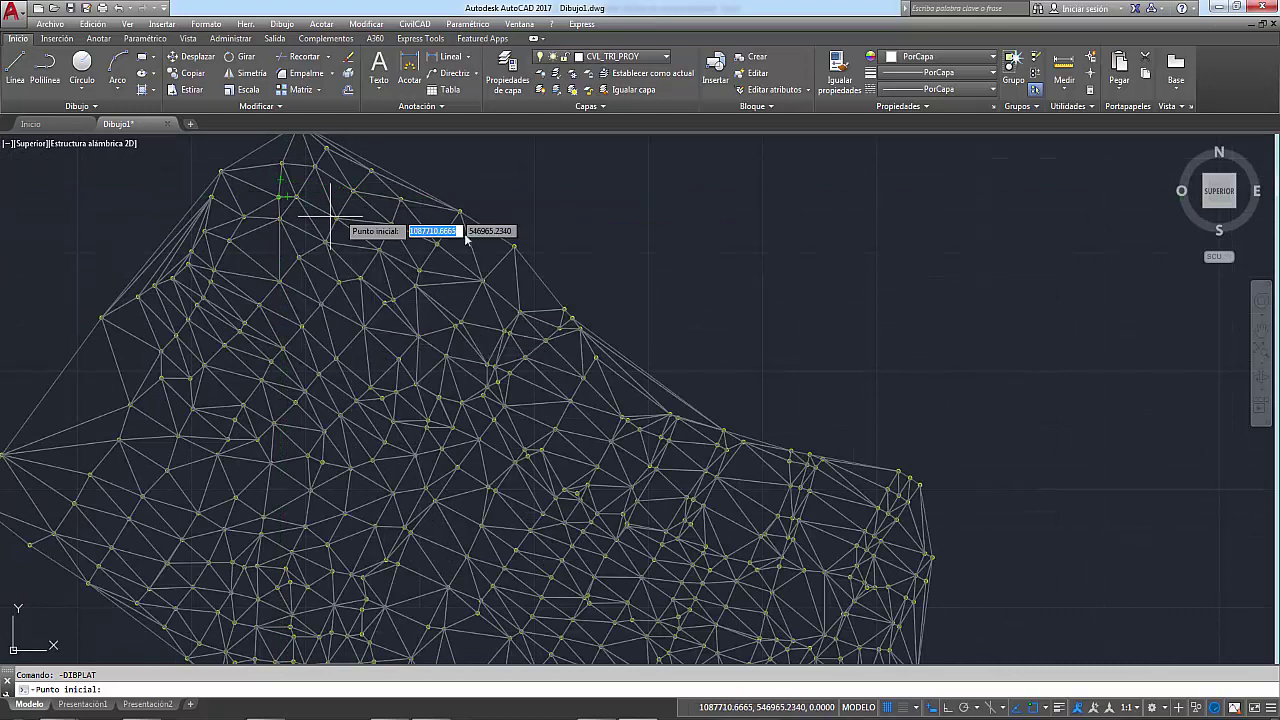
pyautogui.scroll(-3, 330, 216)
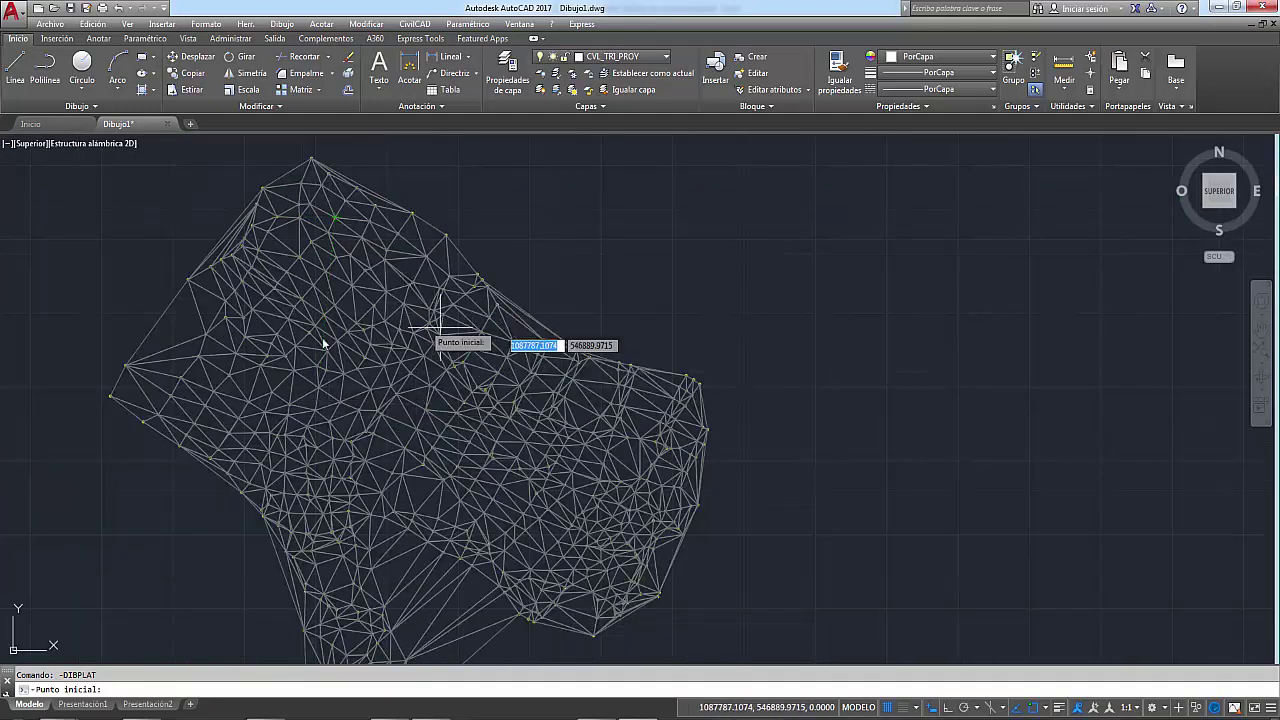
pyautogui.moveTo(480, 375); pyautogui.dragTo(537, 291, button='middle')
pyautogui.click(457, 280)
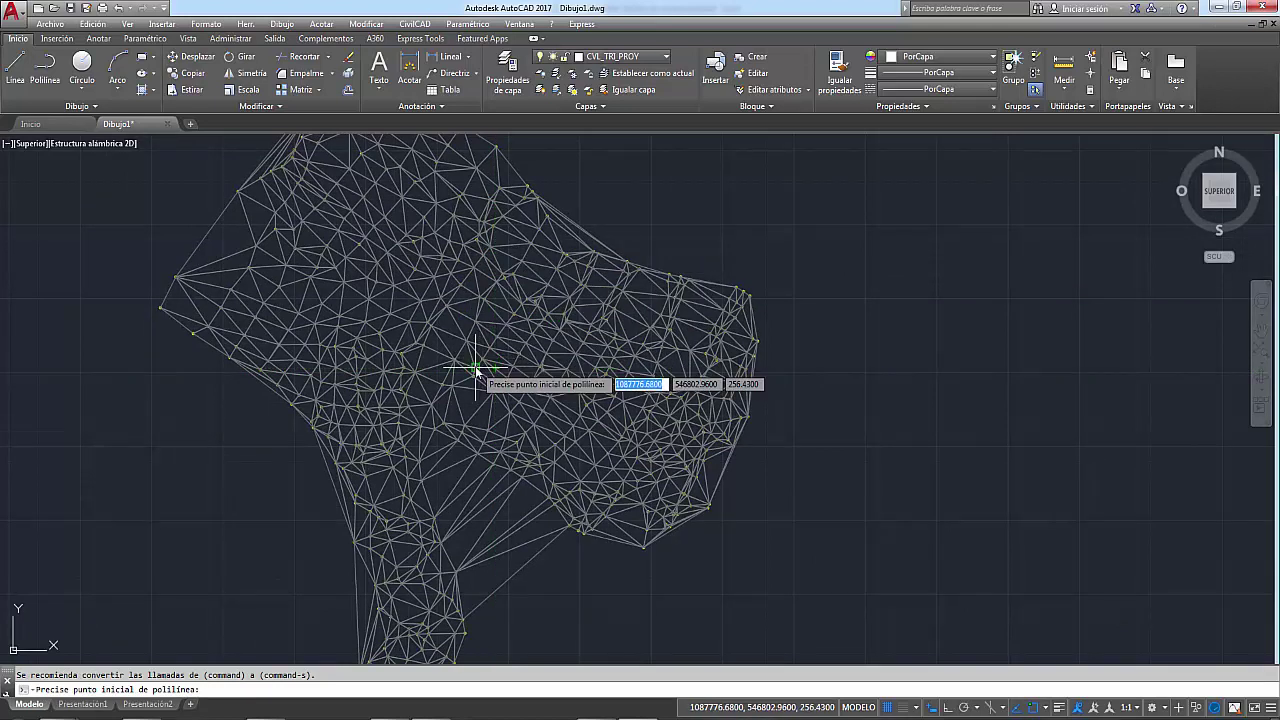
pyautogui.press('Escape')
# Start a polyline with its first vertex on the upper part of the mesh.
pyautogui.moveTo(500, 226); pyautogui.dragTo(500, 341, button='middle')
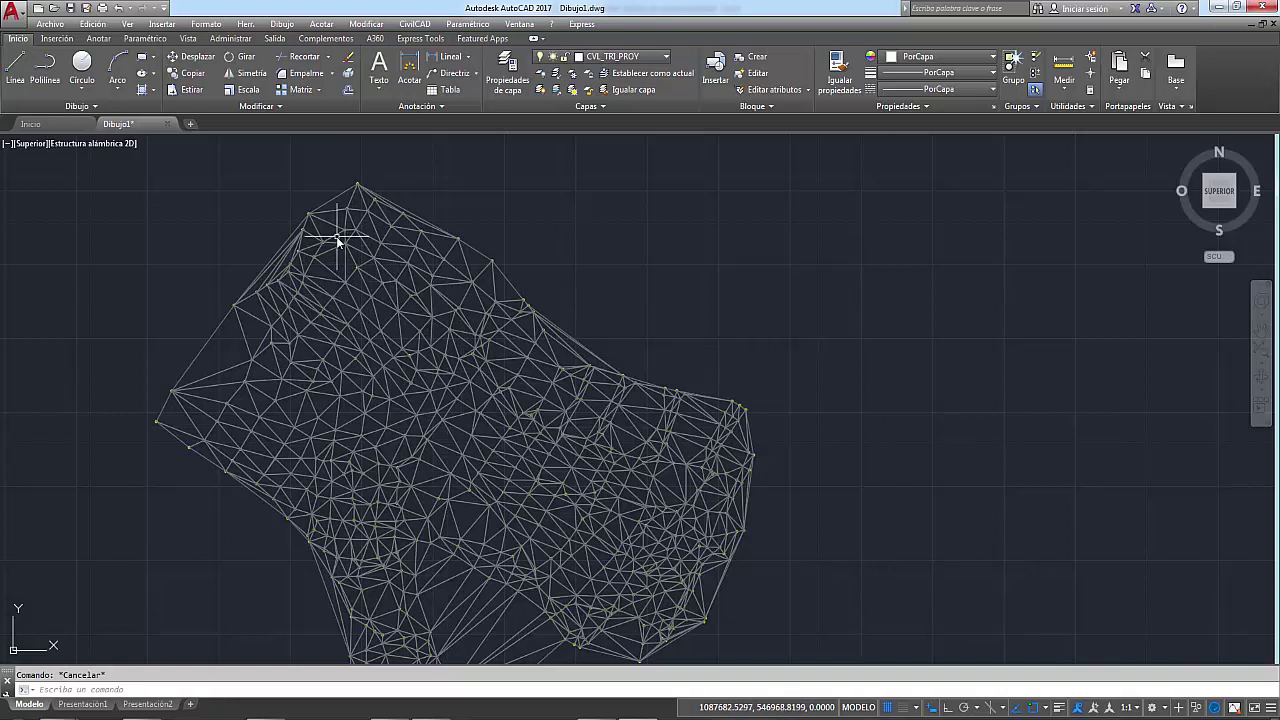
pyautogui.scroll(2, 338, 240)
pyautogui.click(45, 68)
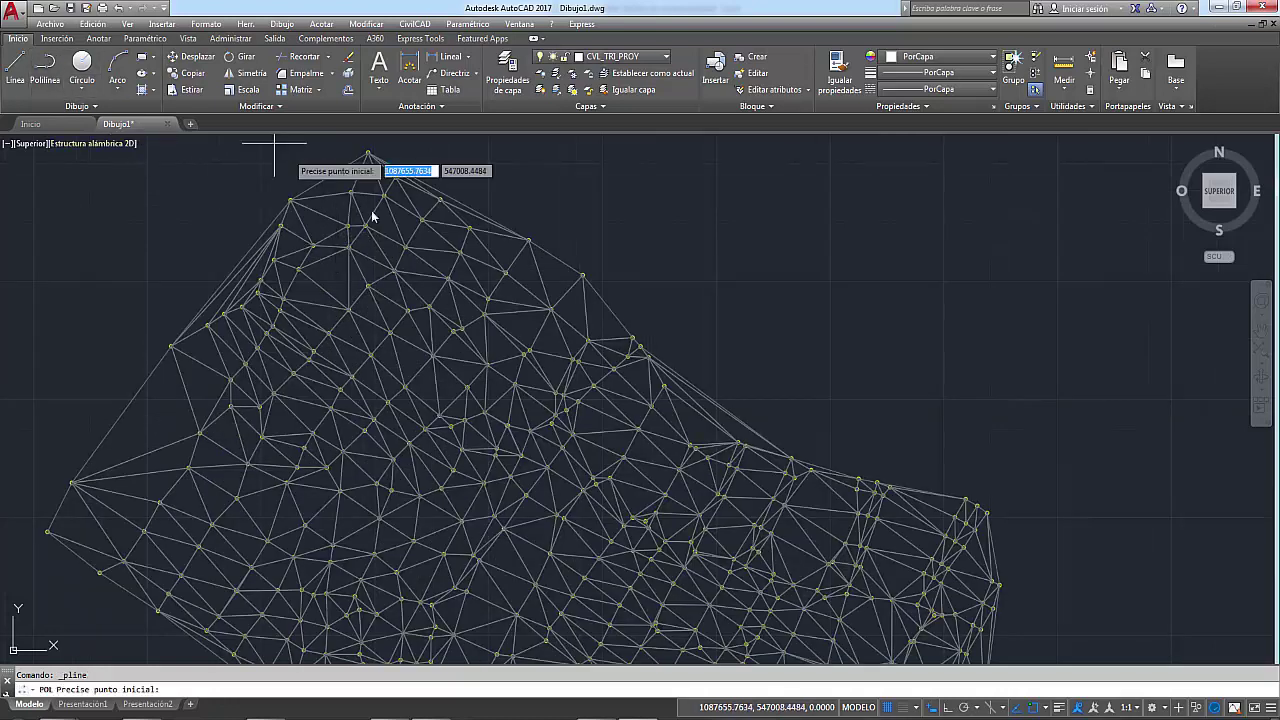
pyautogui.scroll(2, 360, 230)
pyautogui.scroll(2, 345, 215)
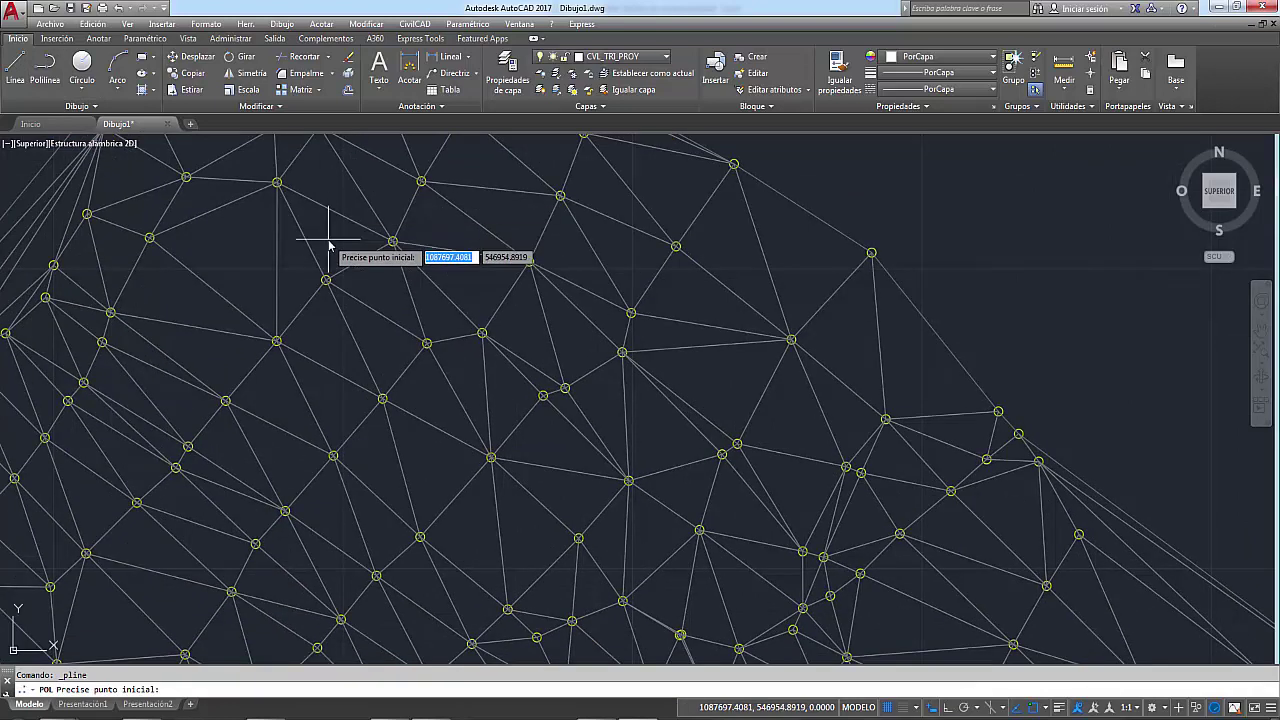
pyautogui.press('F2')
pyautogui.click(1035, 262)
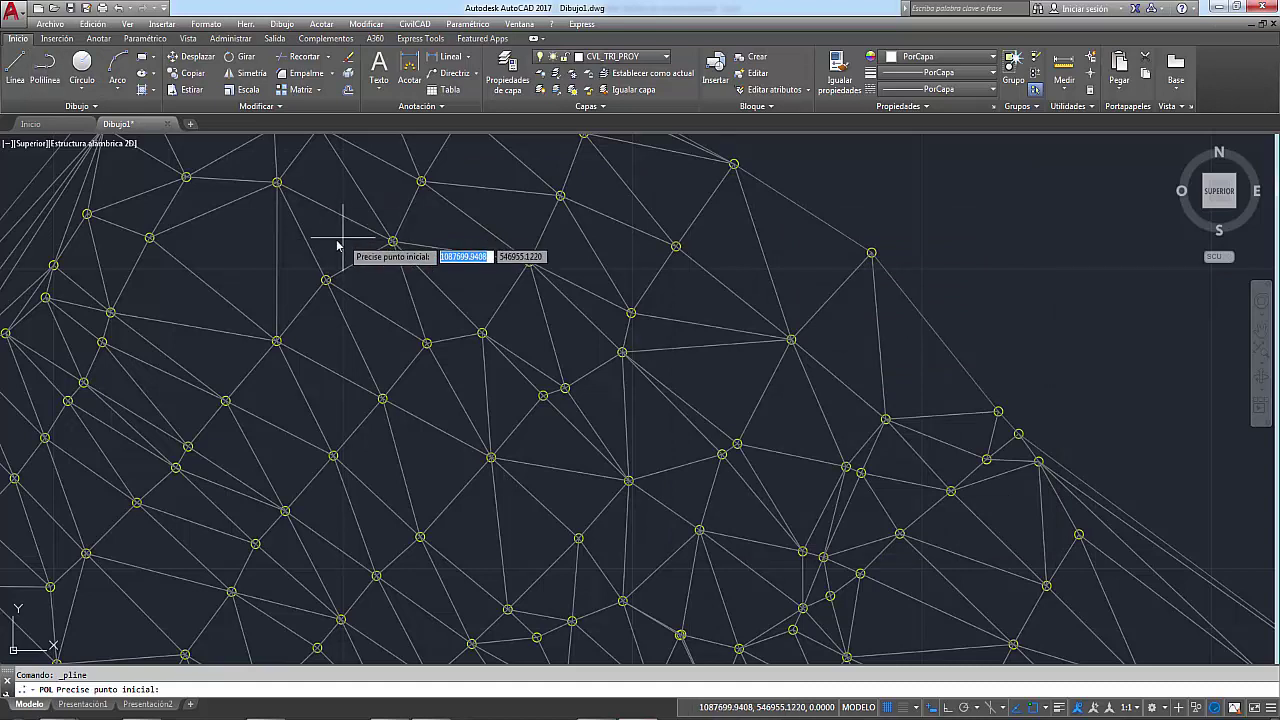
pyautogui.click(333, 240)
pyautogui.scroll(-5, 370, 256)
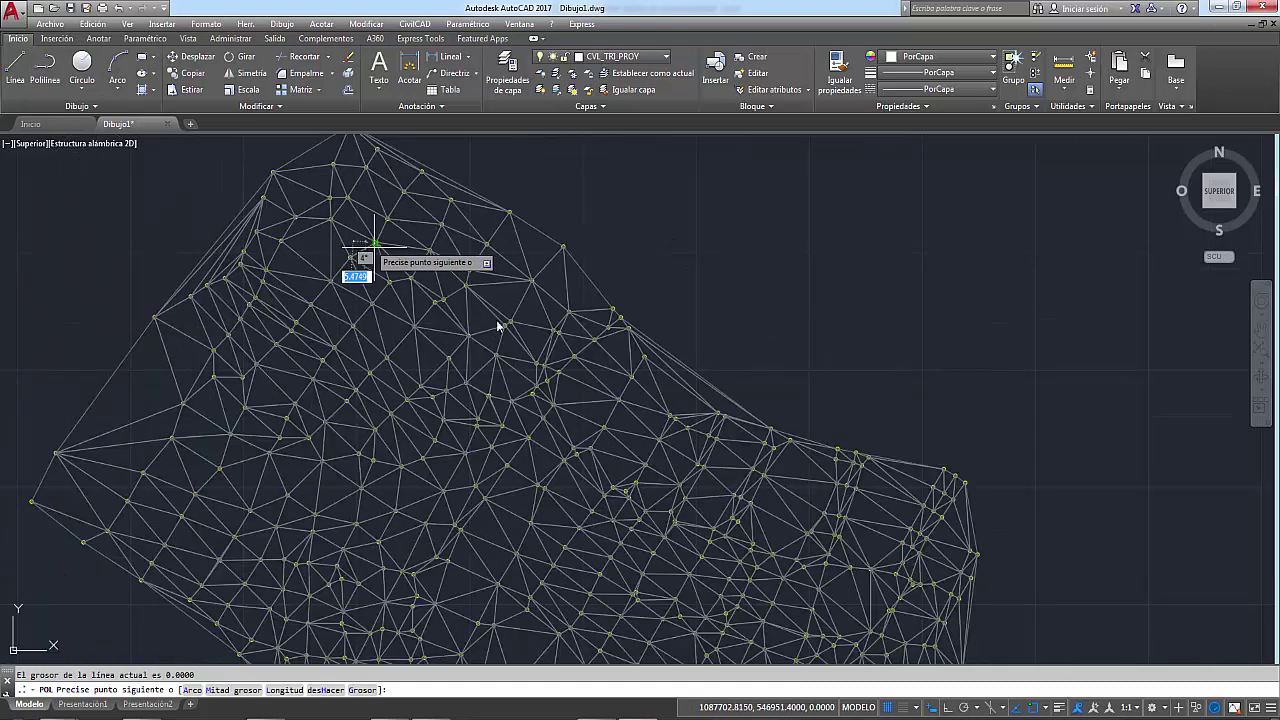
pyautogui.scroll(2, 410, 255)
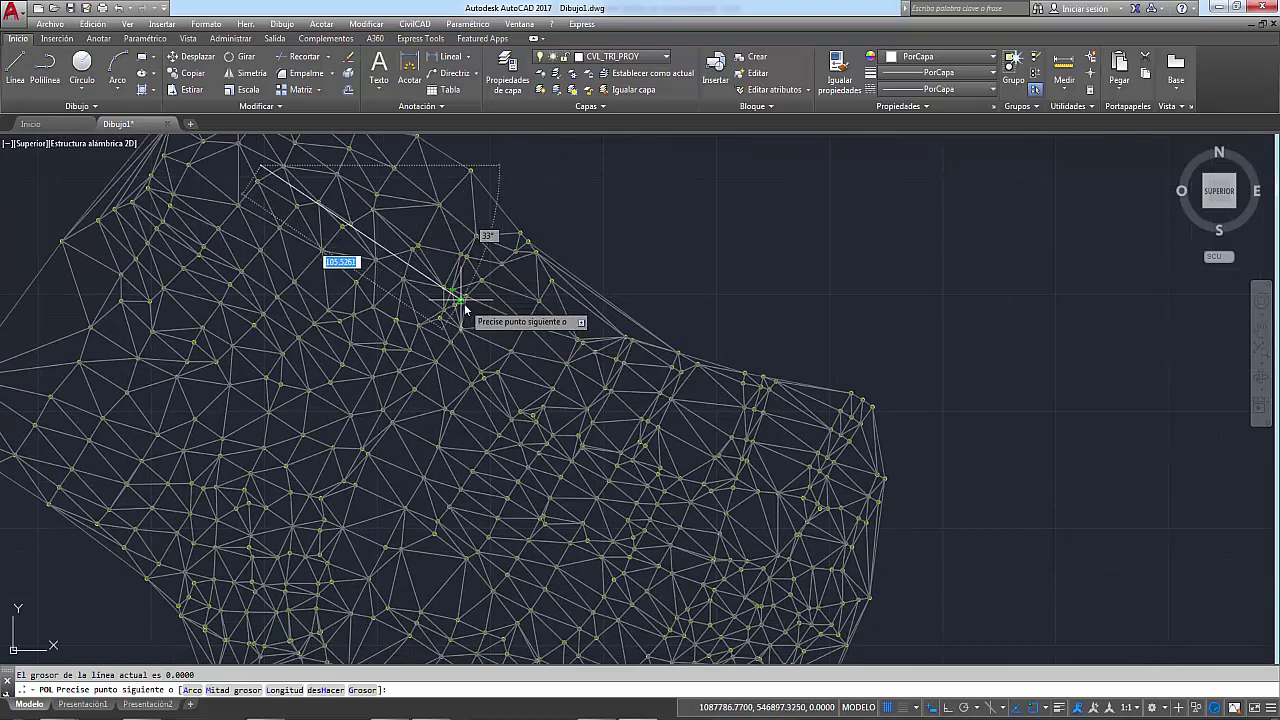
# Draw a 100 by 100 rectangle (REC) to the right of the mesh.
pyautogui.press('Escape')
pyautogui.scroll(-2, 282, 236)
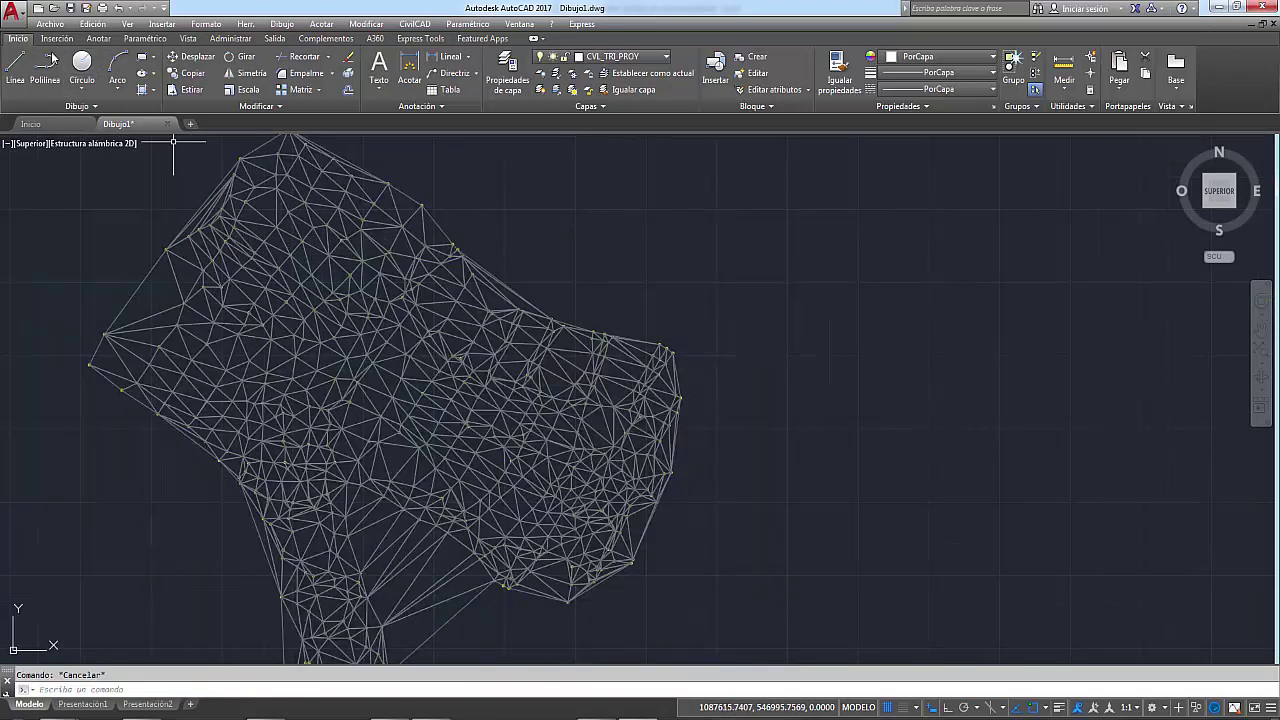
pyautogui.moveTo(694, 233); pyautogui.dragTo(304, 286, button='middle')
pyautogui.write('rec')
pyautogui.press('Return')
pyautogui.click(377, 210)
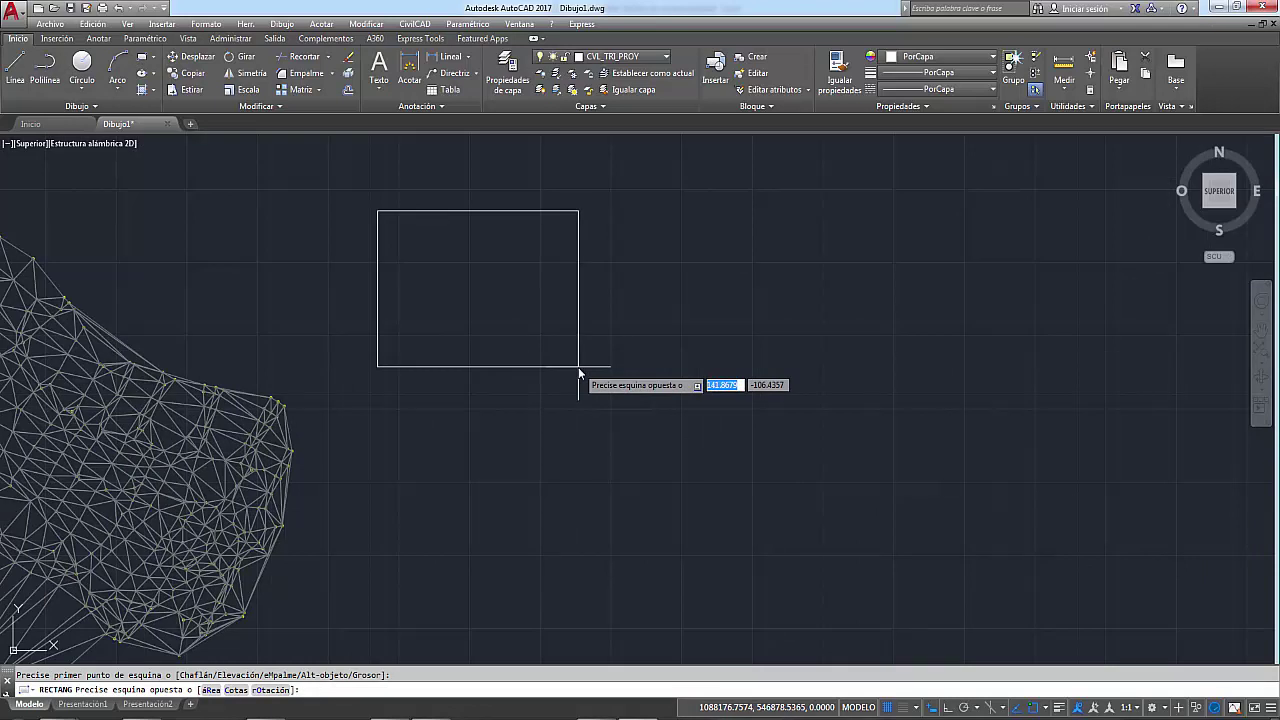
pyautogui.press('Tab')
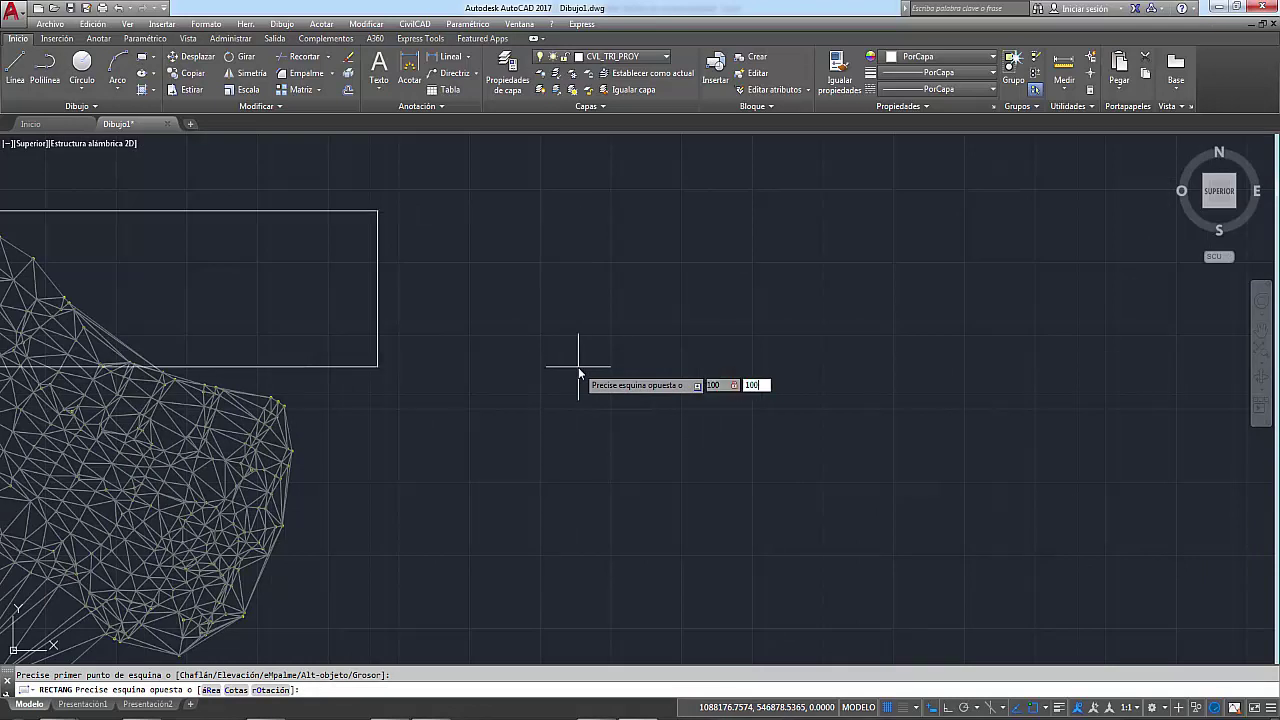
pyautogui.press('Return')
# Select the square, abandon a move, and bring both mesh and square into view.
pyautogui.scroll(-1, 520, 323)
pyautogui.scroll(-1, 592, 217)
pyautogui.click(592, 217)
pyautogui.click(470, 288)
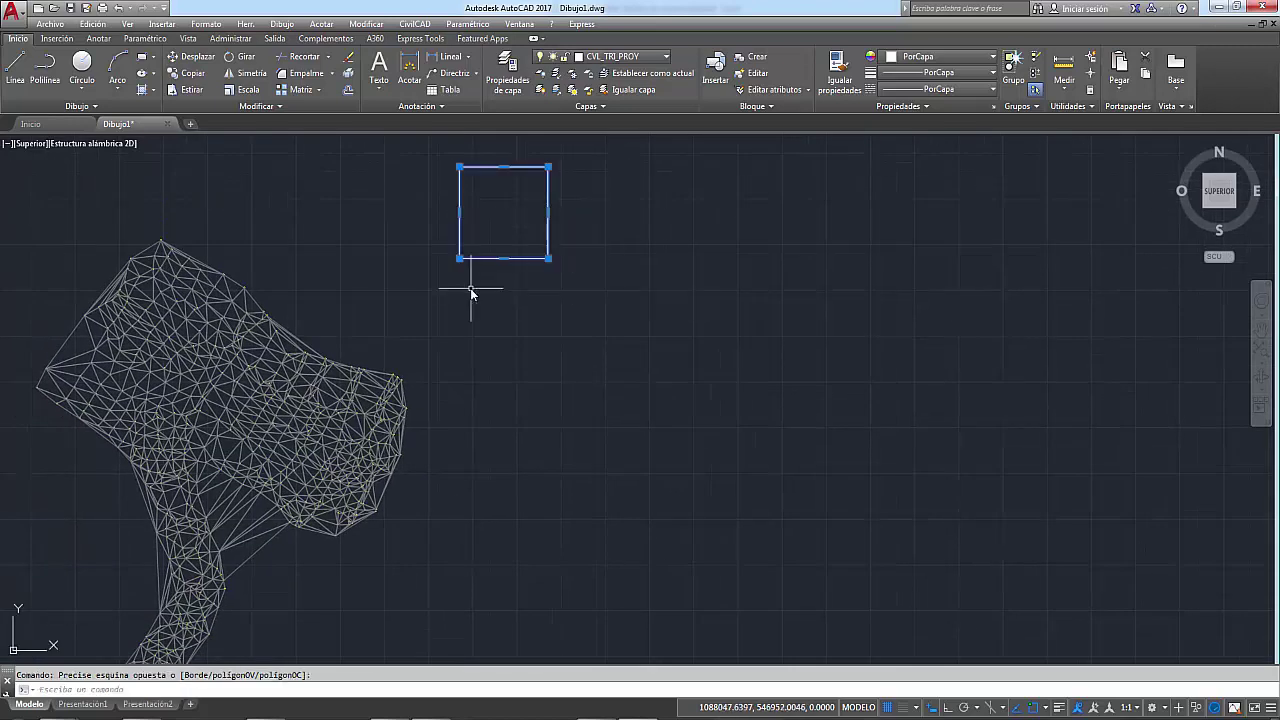
pyautogui.click(192, 58)
pyautogui.press('Escape')
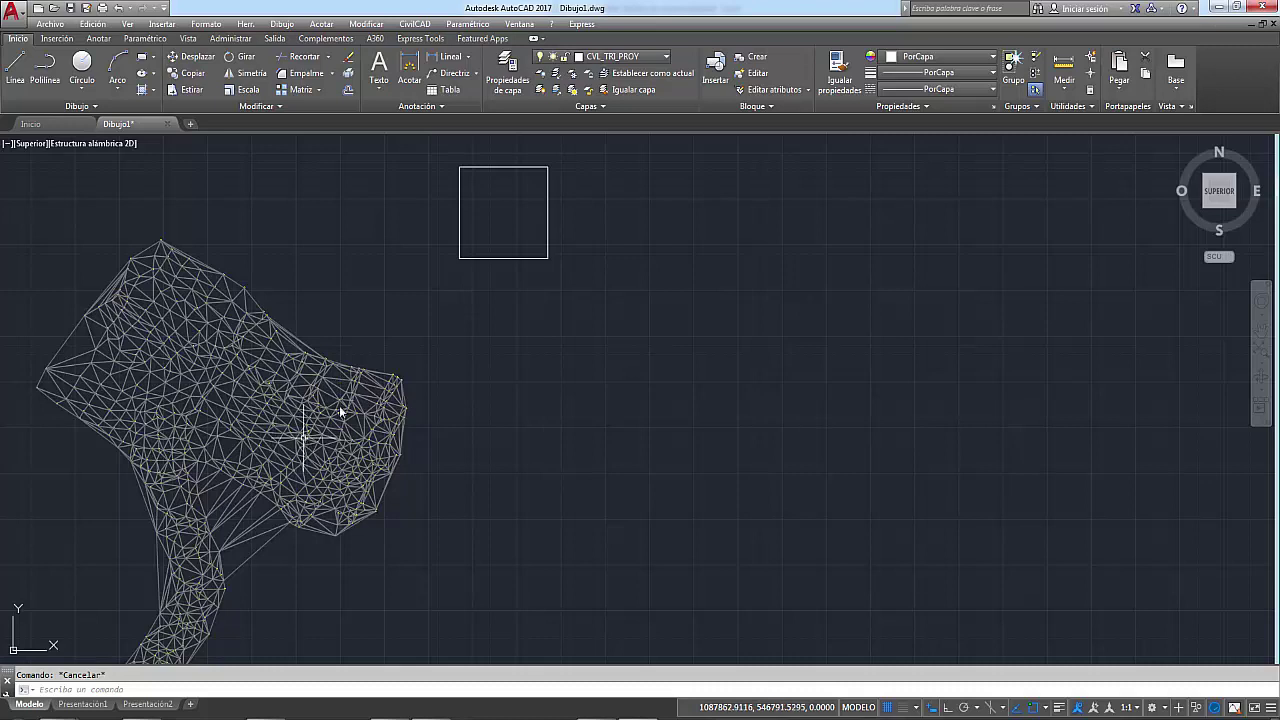
pyautogui.moveTo(337, 423)
pyautogui.mouseDown(button='middle')
pyautogui.moveTo(414, 343)
pyautogui.moveTo(410, 330)
pyautogui.mouseUp(button='middle')
pyautogui.scroll(-4, 405, 335)
pyautogui.click(415, 24)
pyautogui.moveTo(432, 329)
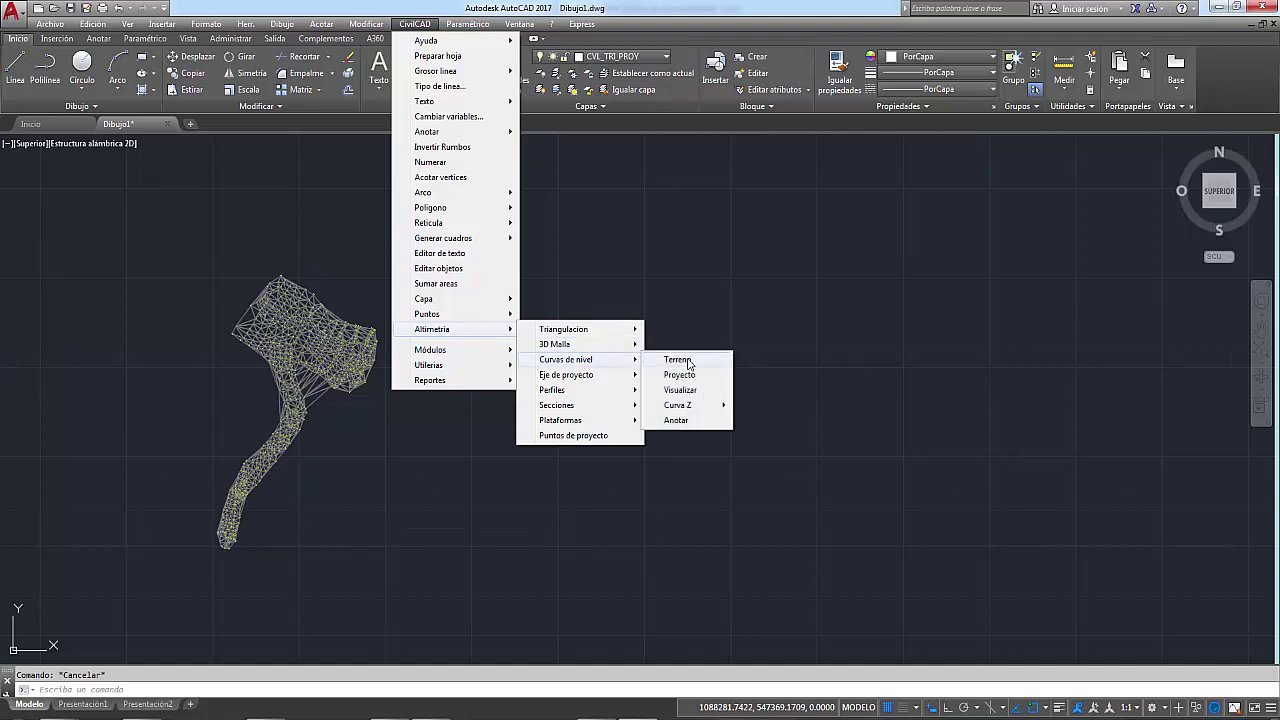
# Create 1.0 m and 5.0 m contours over the whole mesh ('todo') with curvature factor 8.
pyautogui.moveTo(566, 359)
pyautogui.click(690, 357)
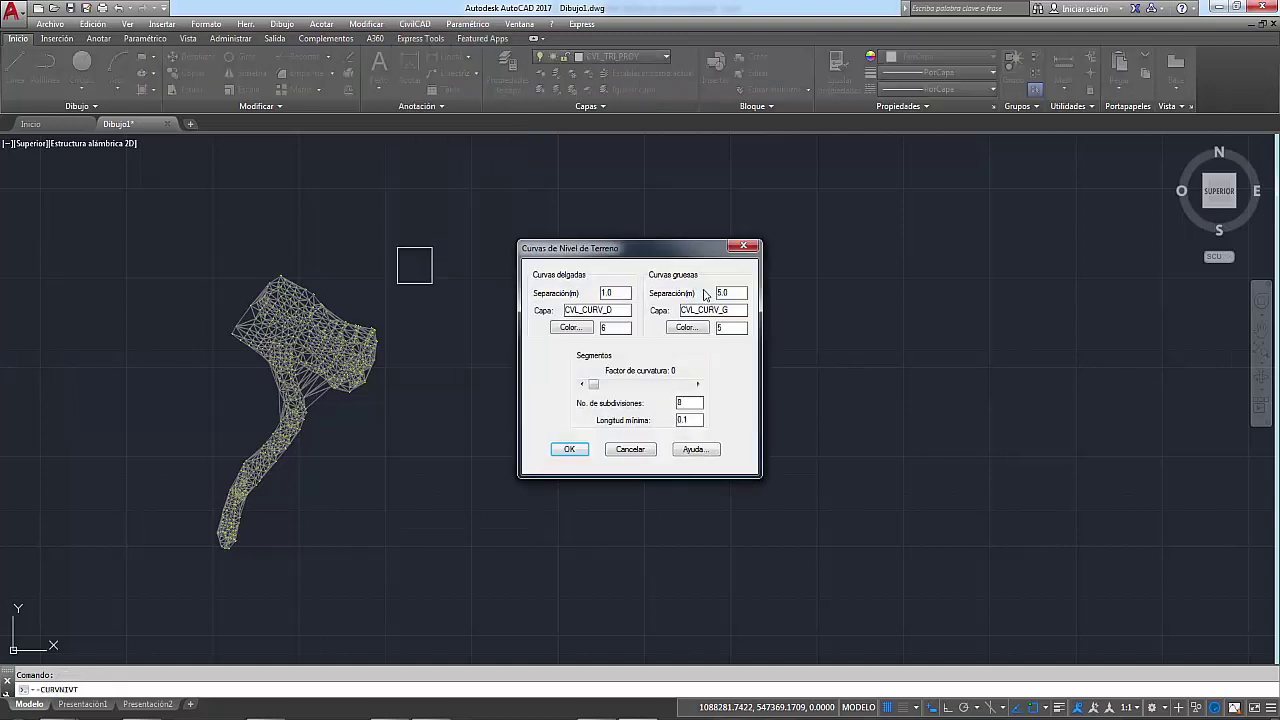
pyautogui.moveTo(592, 389); pyautogui.dragTo(614, 387)
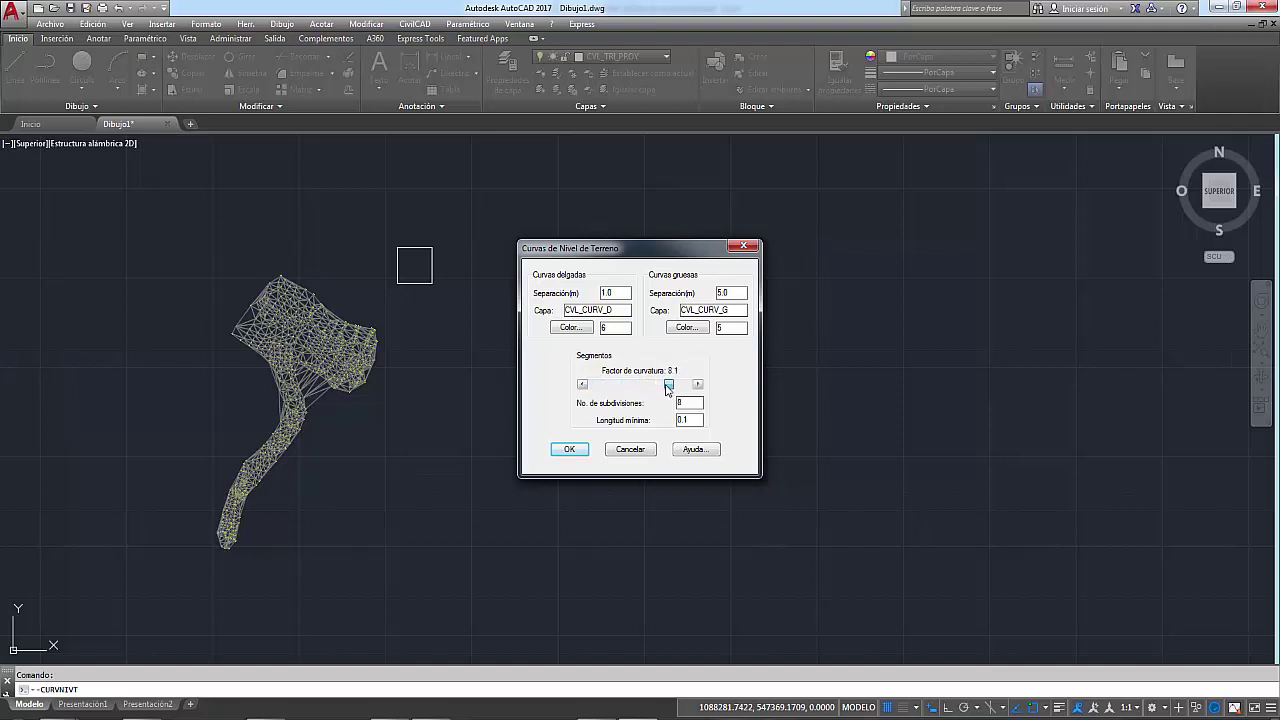
pyautogui.click(575, 450)
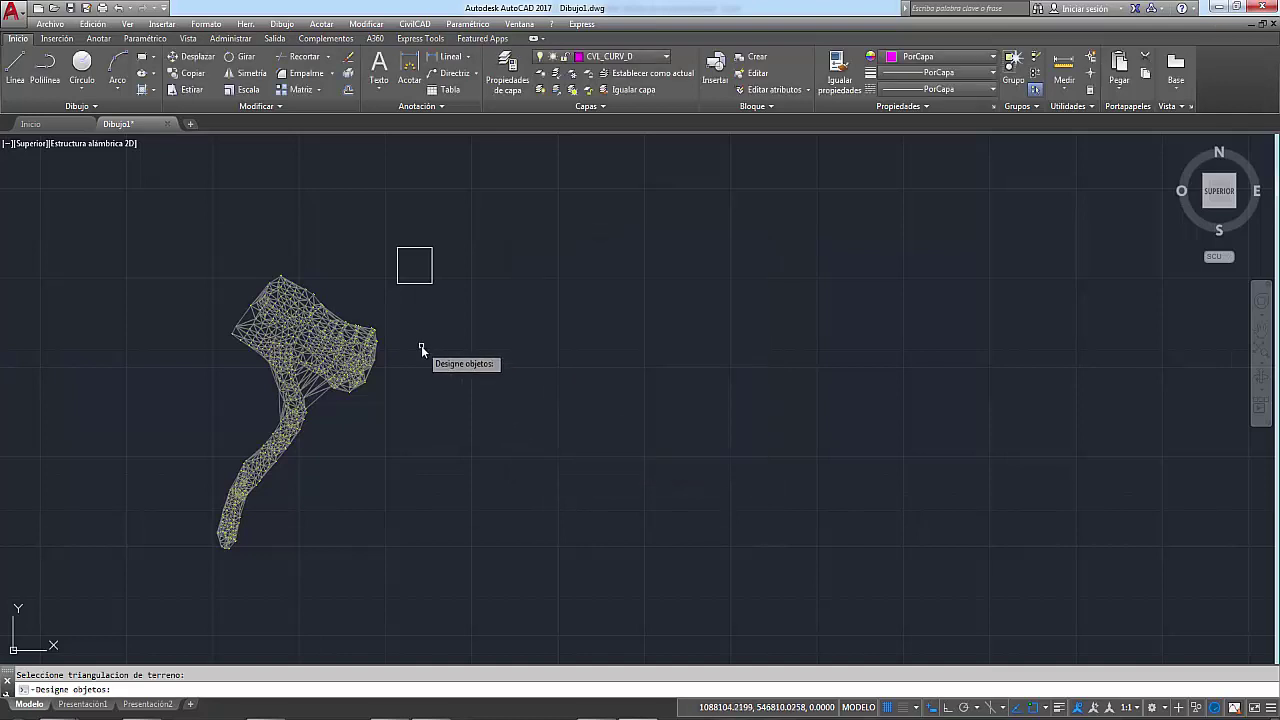
pyautogui.write('todo')
pyautogui.press('Return')
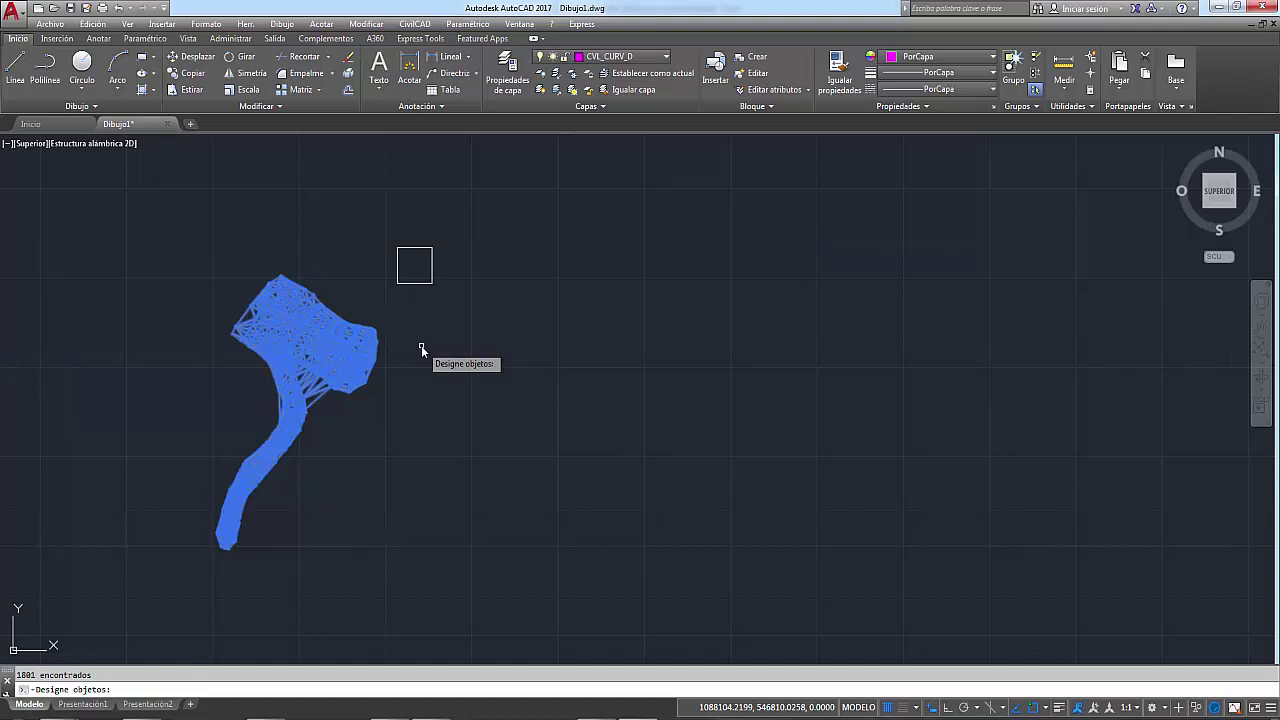
pyautogui.press('Return')
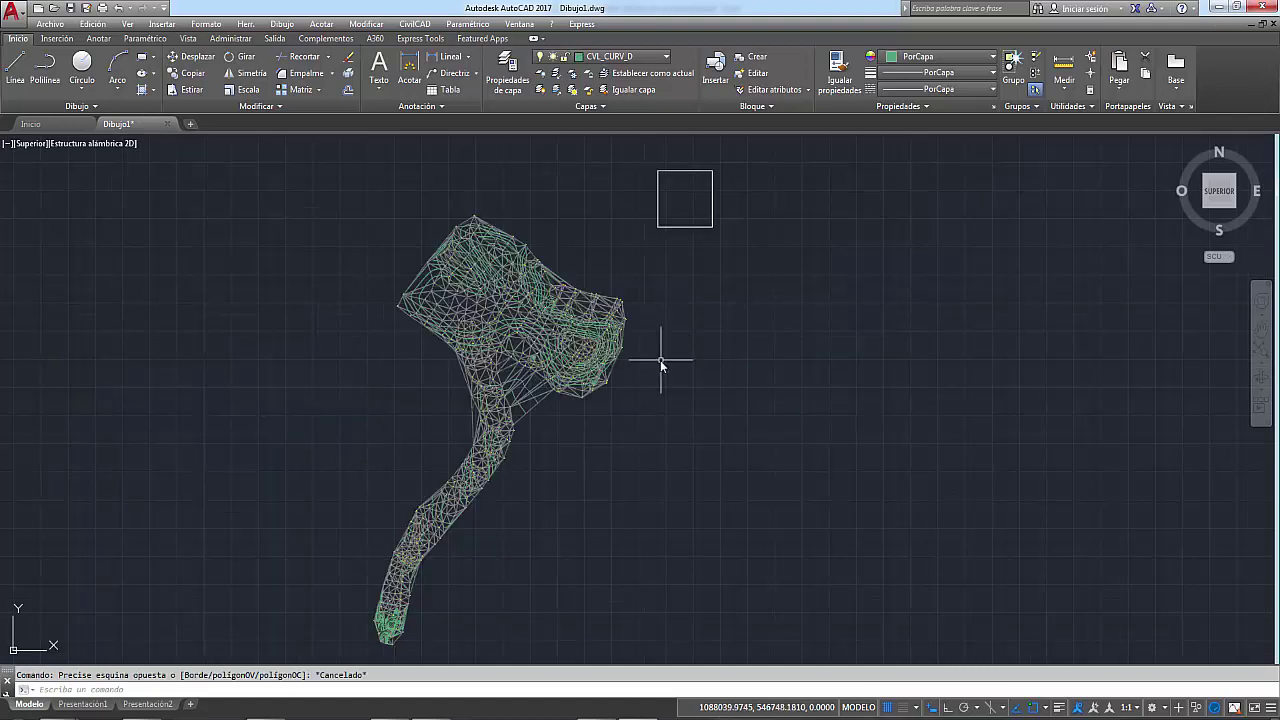
pyautogui.moveTo(655, 375); pyautogui.dragTo(627, 336, button='middle')
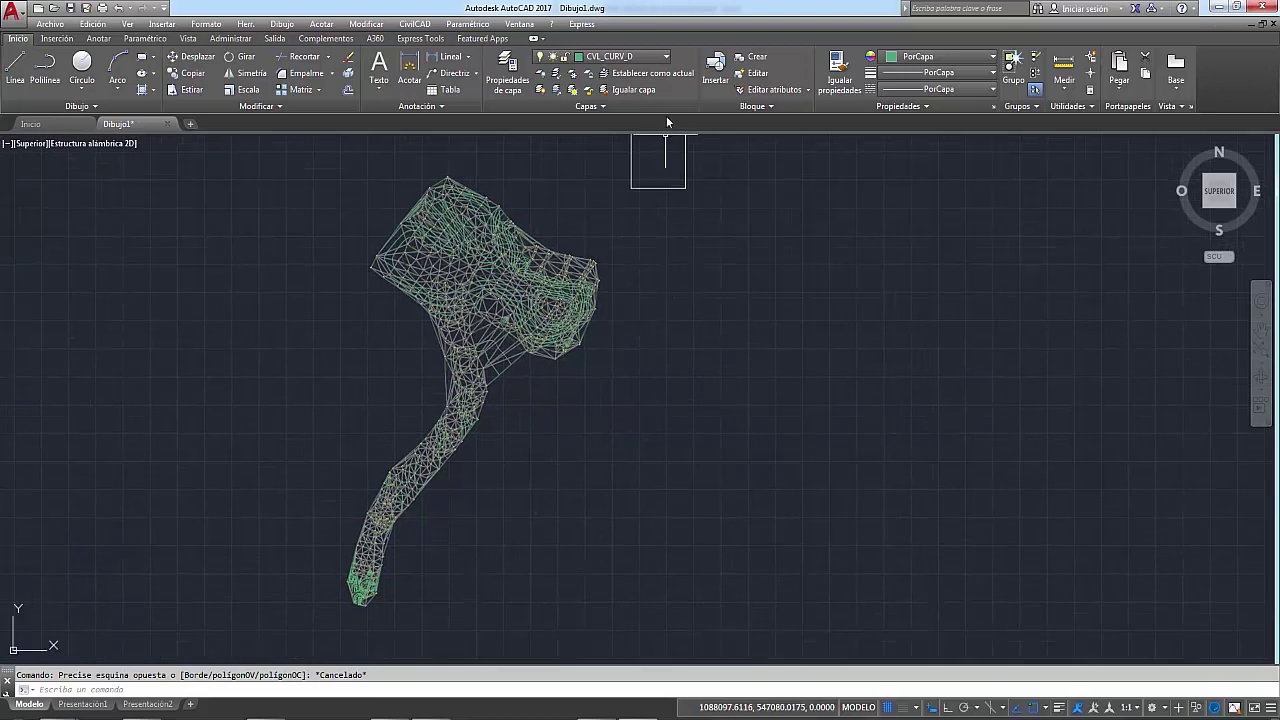
# Turn off layers CVL_TRI, CVL_TRI_PROY and CVL_PUNTO, then zoom onto the contours and square.
pyautogui.click(651, 56)
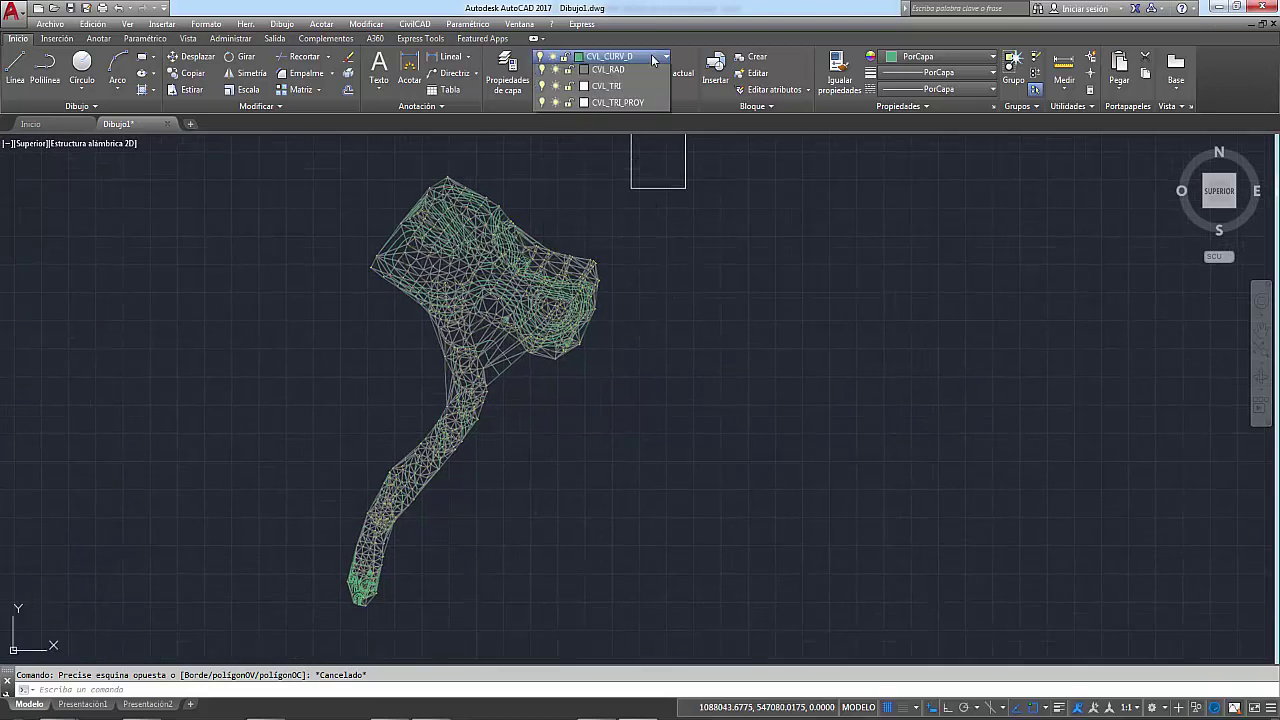
pyautogui.click(548, 189)
pyautogui.click(548, 172)
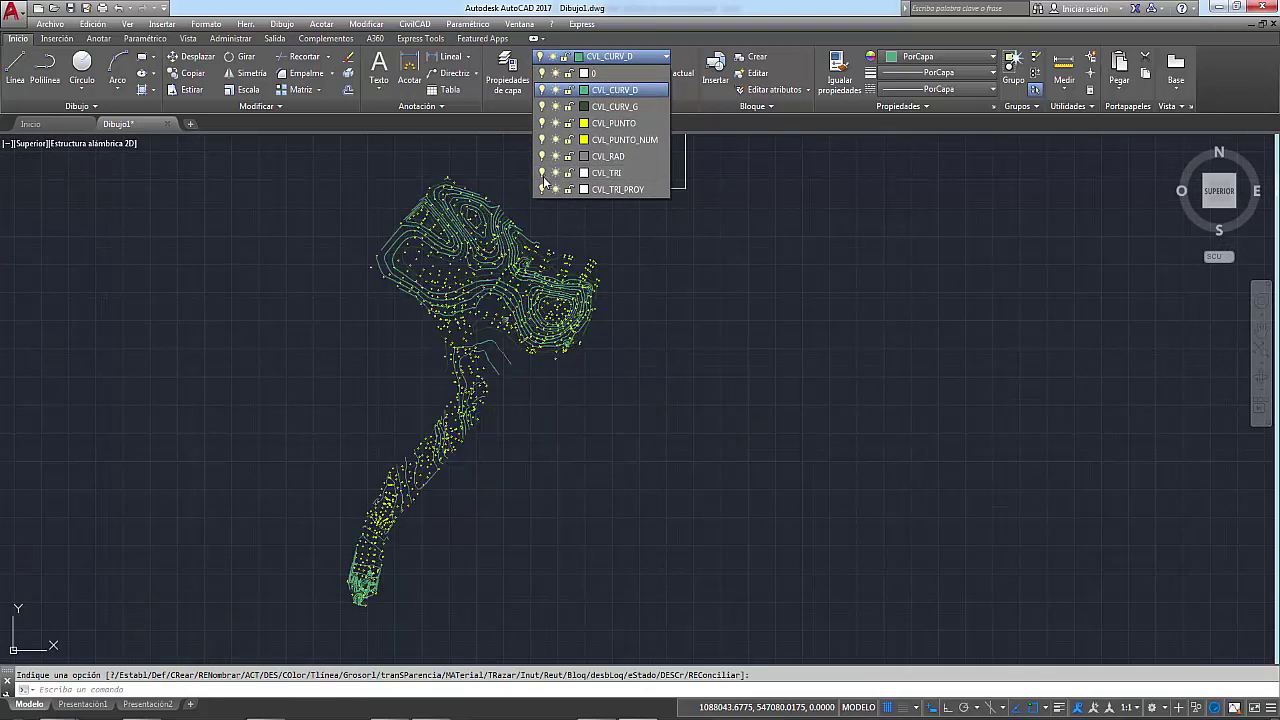
pyautogui.click(610, 56)
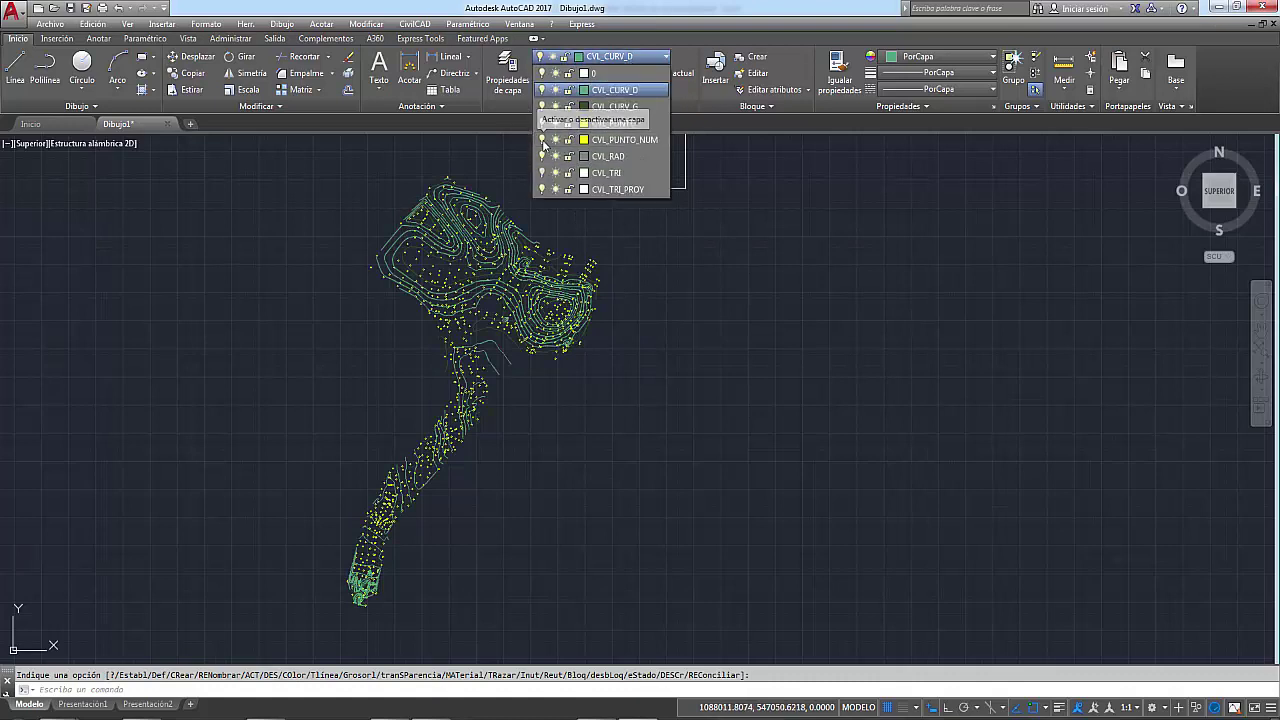
pyautogui.click(541, 123)
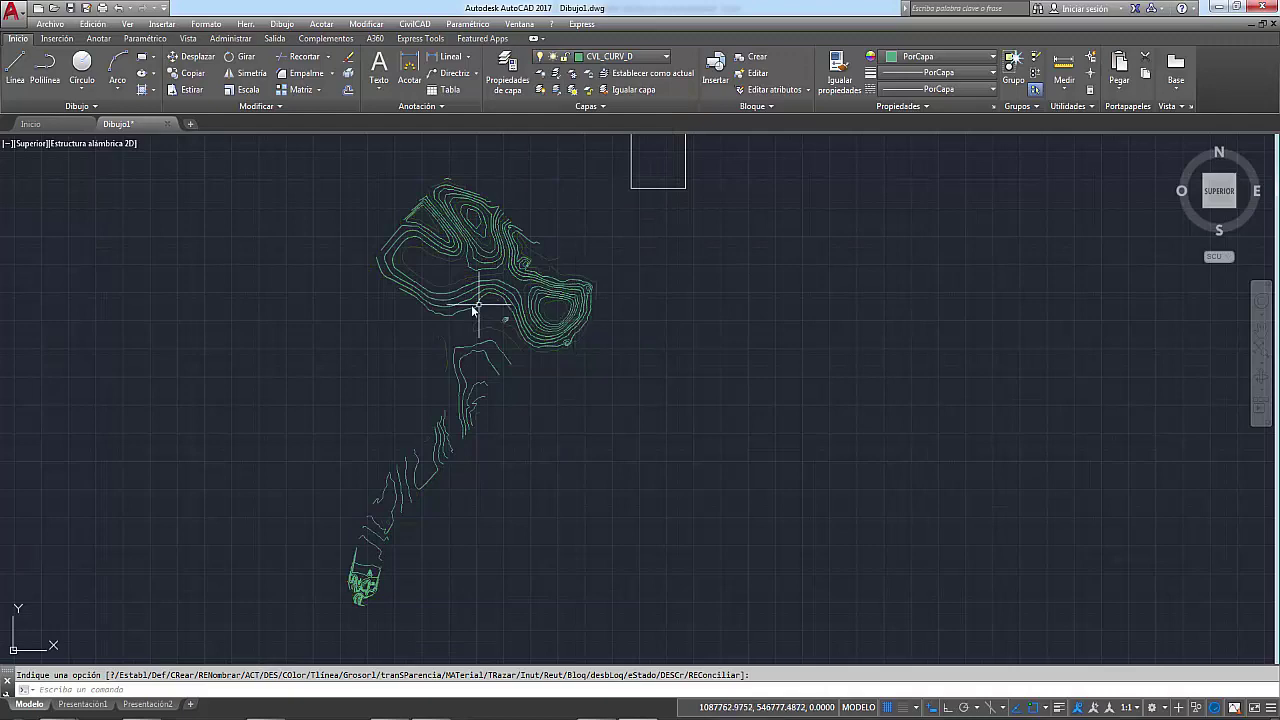
pyautogui.scroll(3, 540, 270)
pyautogui.moveTo(452, 277); pyautogui.dragTo(571, 357, button='middle')
pyautogui.moveTo(608, 277)
pyautogui.mouseDown(button='middle')
pyautogui.moveTo(428, 265)
pyautogui.moveTo(407, 323)
pyautogui.moveTo(471, 294)
pyautogui.mouseUp(button='middle')
pyautogui.scroll(-2, 460, 250)
pyautogui.scroll(-2, 330, 325)
pyautogui.scroll(-2, 333, 341)
pyautogui.scroll(2, 466, 271)
# Rotate the square platform outline about 45° with Girar.
pyautogui.scroll(2, 551, 234)
pyautogui.moveTo(551, 234); pyautogui.dragTo(537, 320)
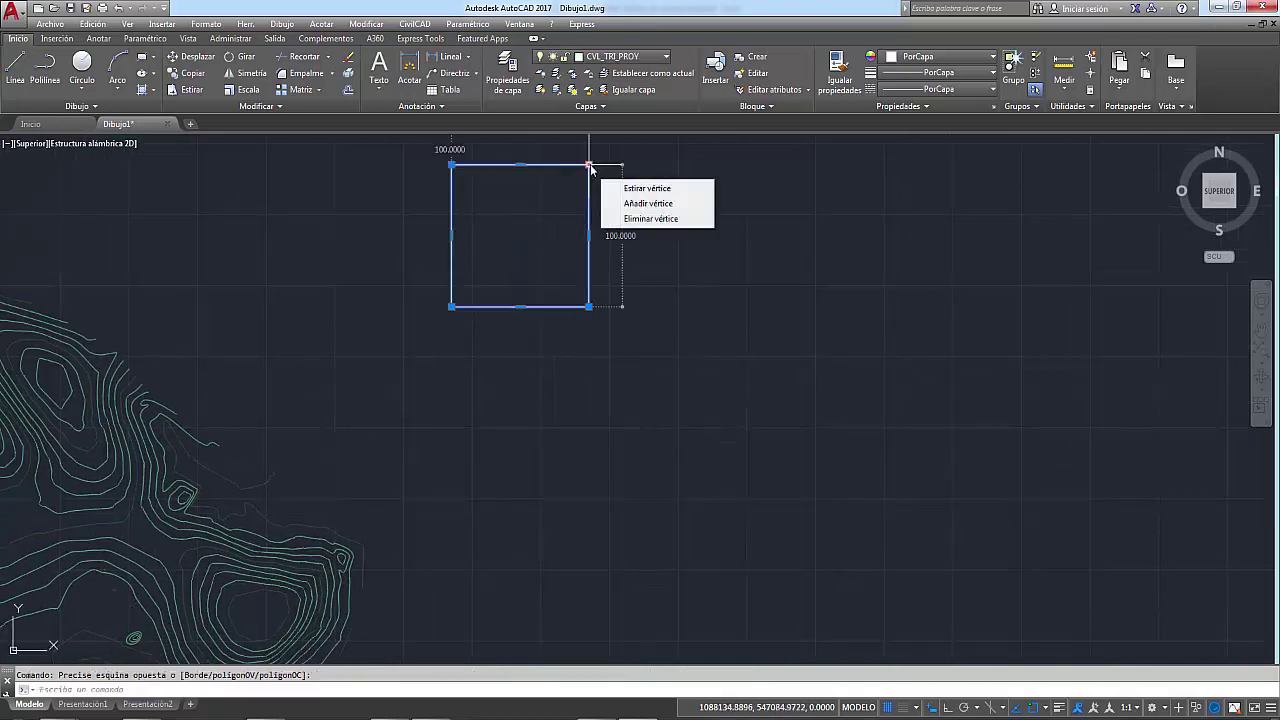
pyautogui.scroll(-1, 571, 271)
pyautogui.scroll(-1, 457, 394)
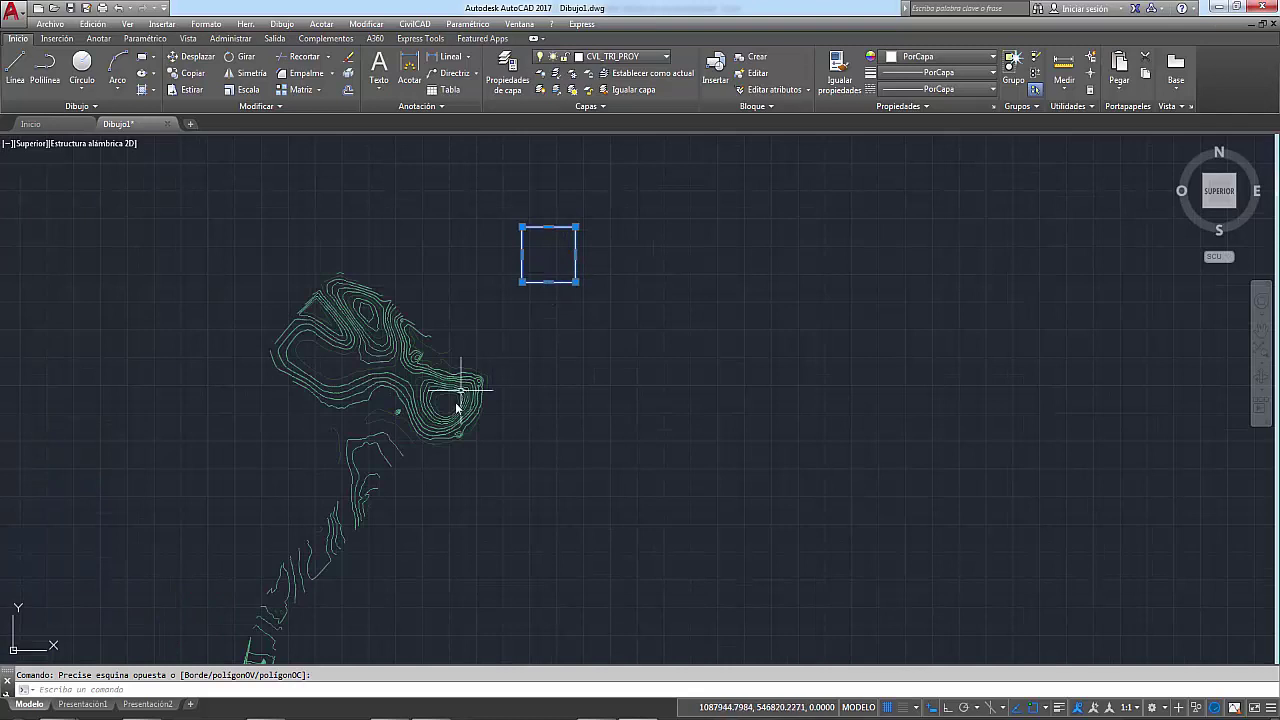
pyautogui.scroll(2, 486, 394)
pyautogui.scroll(1, 441, 343)
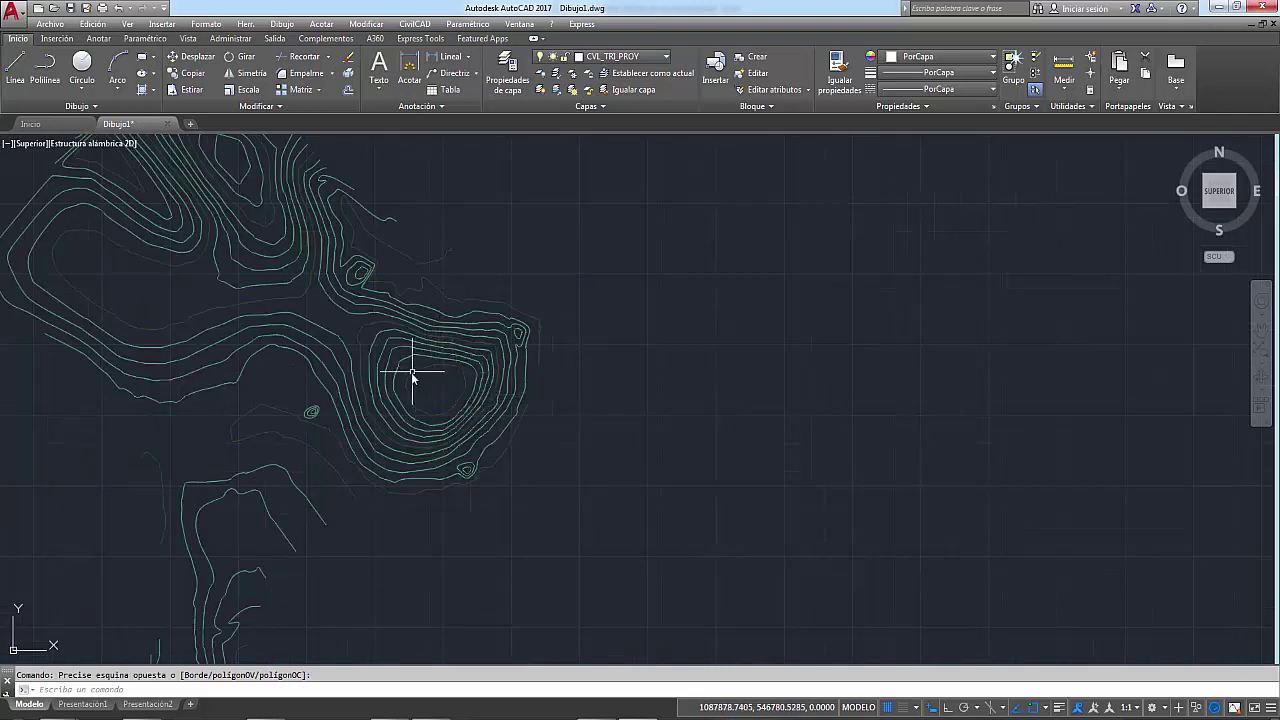
pyautogui.scroll(-1, 436, 397)
pyautogui.scroll(-2, 410, 362)
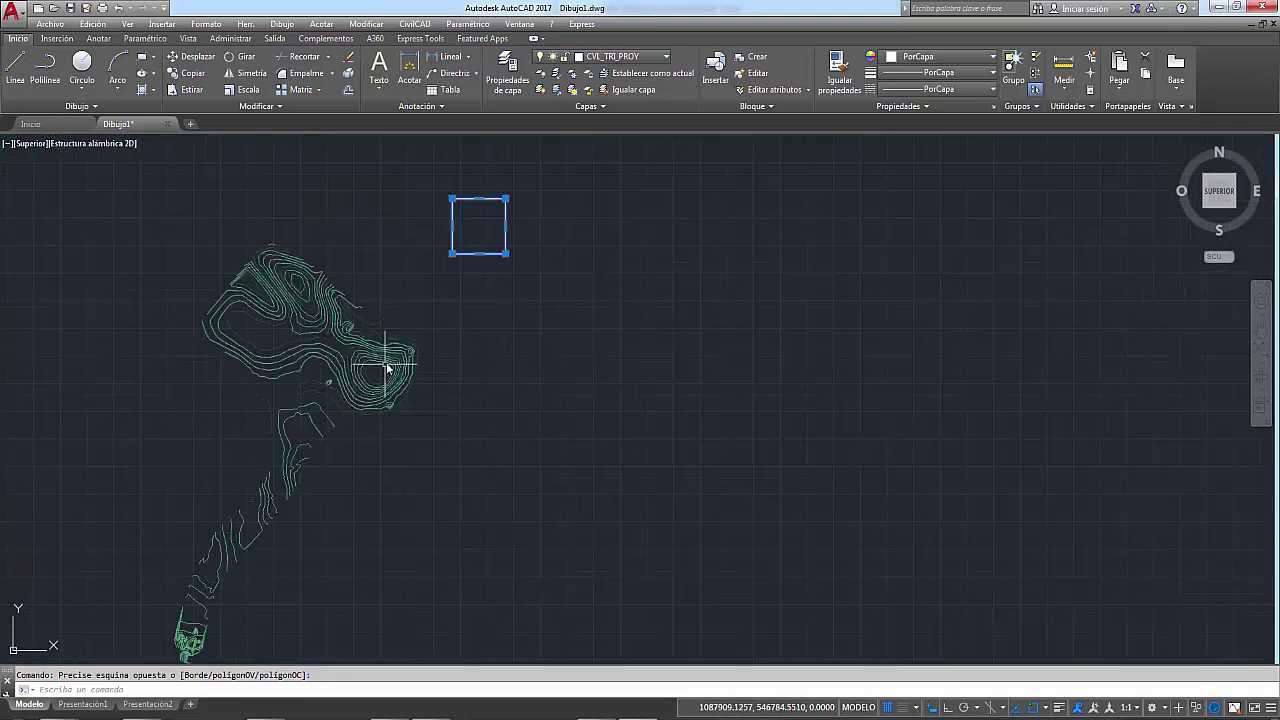
pyautogui.click(246, 58)
pyautogui.scroll(3, 471, 233)
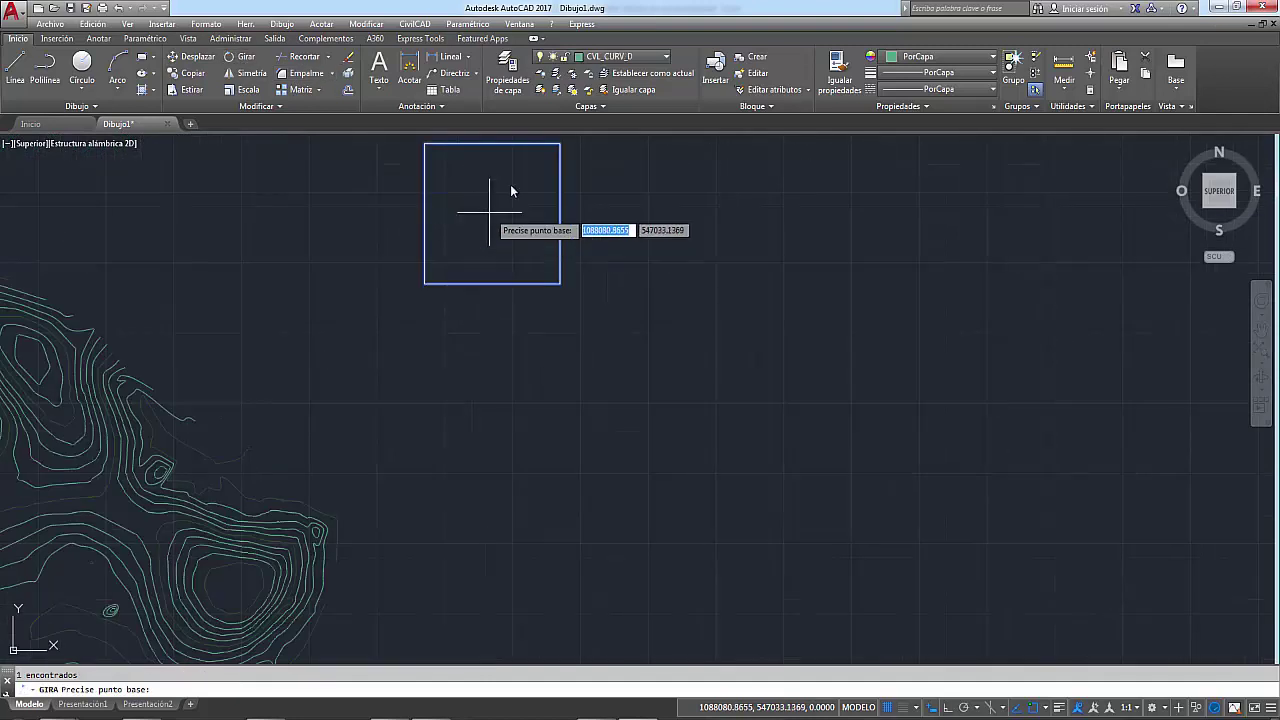
pyautogui.click(556, 170)
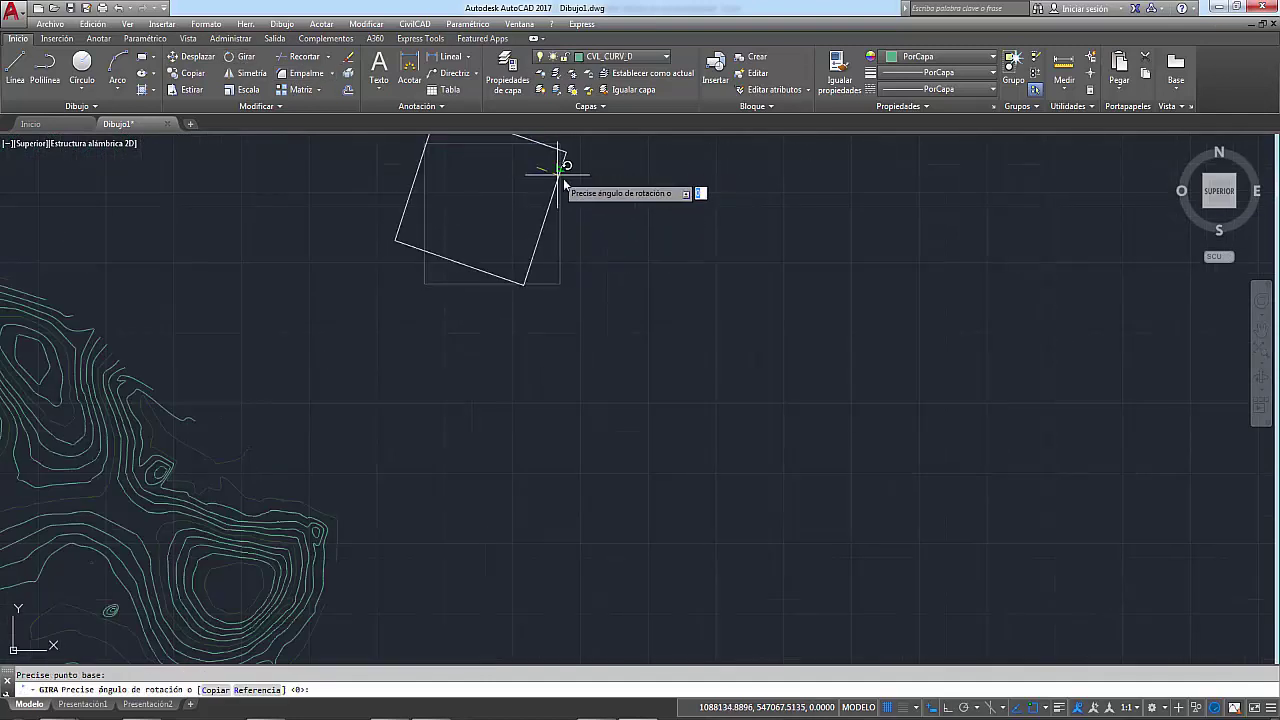
pyautogui.click(642, 261)
# Move the rotated square over the hilltop's closed contour lines.
pyautogui.moveTo(540, 233); pyautogui.dragTo(614, 268, button='middle')
pyautogui.click(614, 268)
pyautogui.click(457, 209)
pyautogui.click(200, 57)
pyautogui.click(684, 252)
pyautogui.moveTo(625, 490); pyautogui.dragTo(686, 140, button='middle')
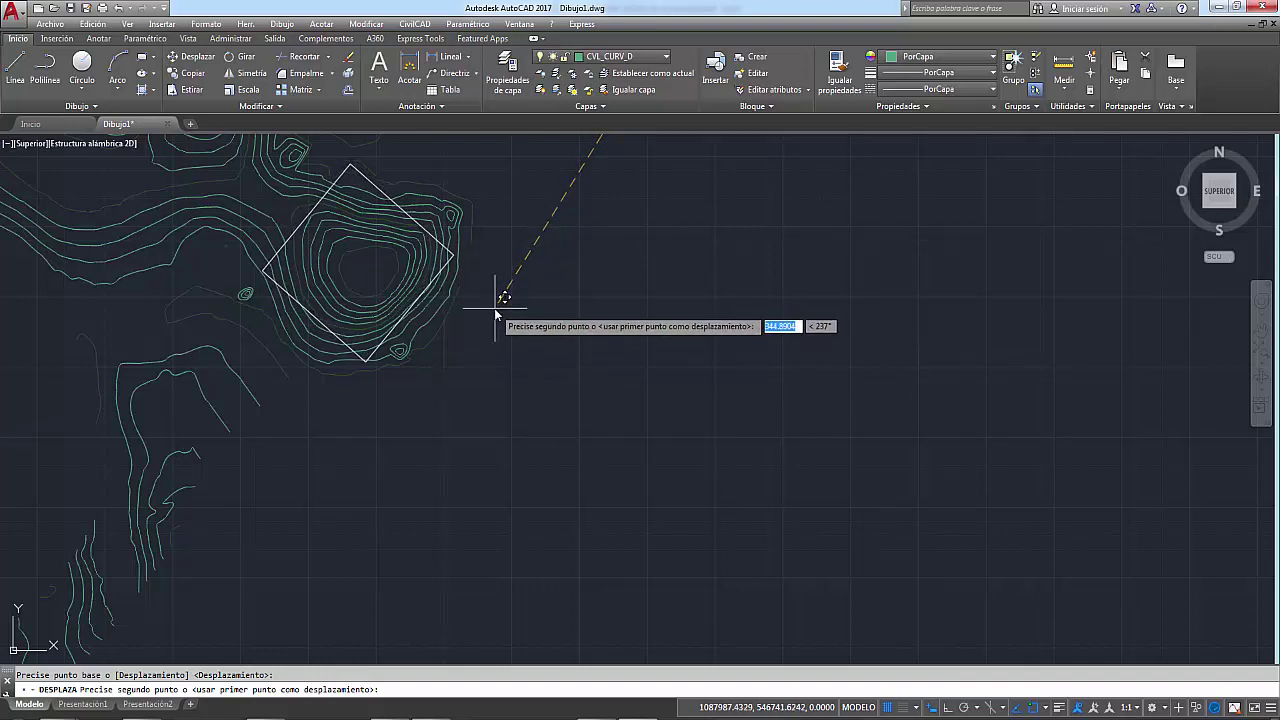
pyautogui.click(495, 308)
pyautogui.moveTo(448, 212); pyautogui.dragTo(543, 269, button='middle')
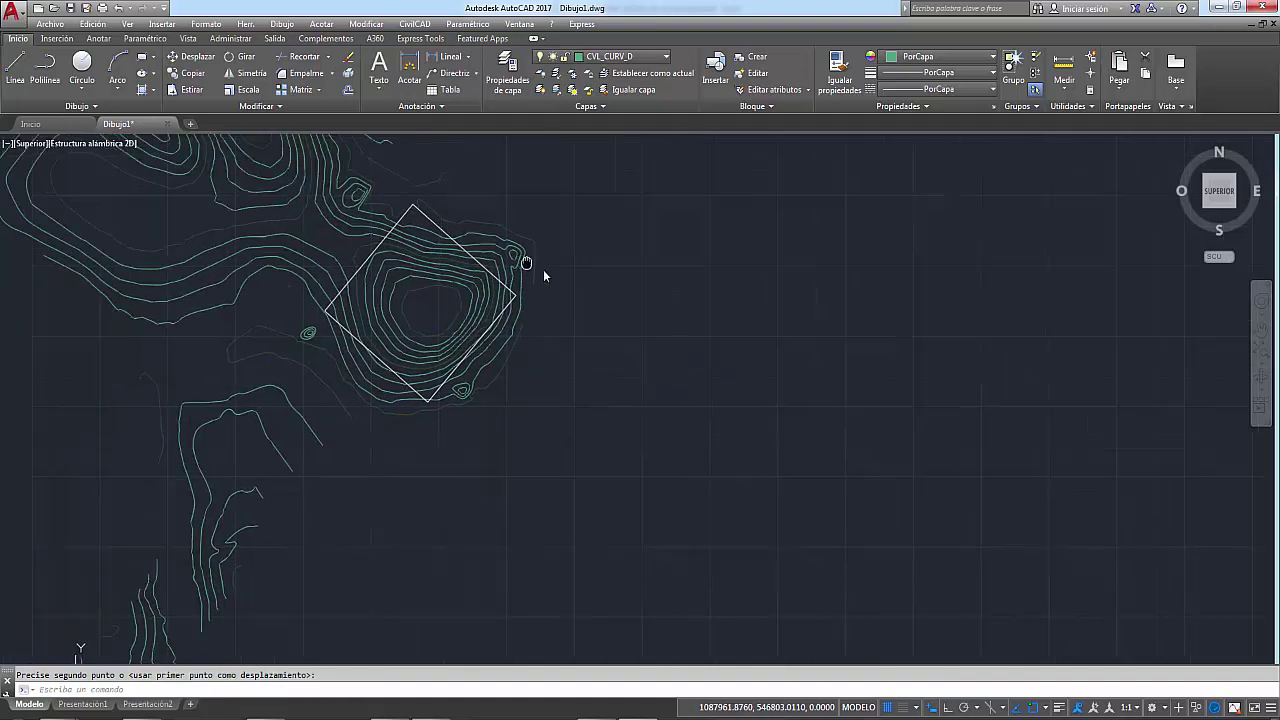
pyautogui.scroll(2, 465, 240)
pyautogui.click(466, 243)
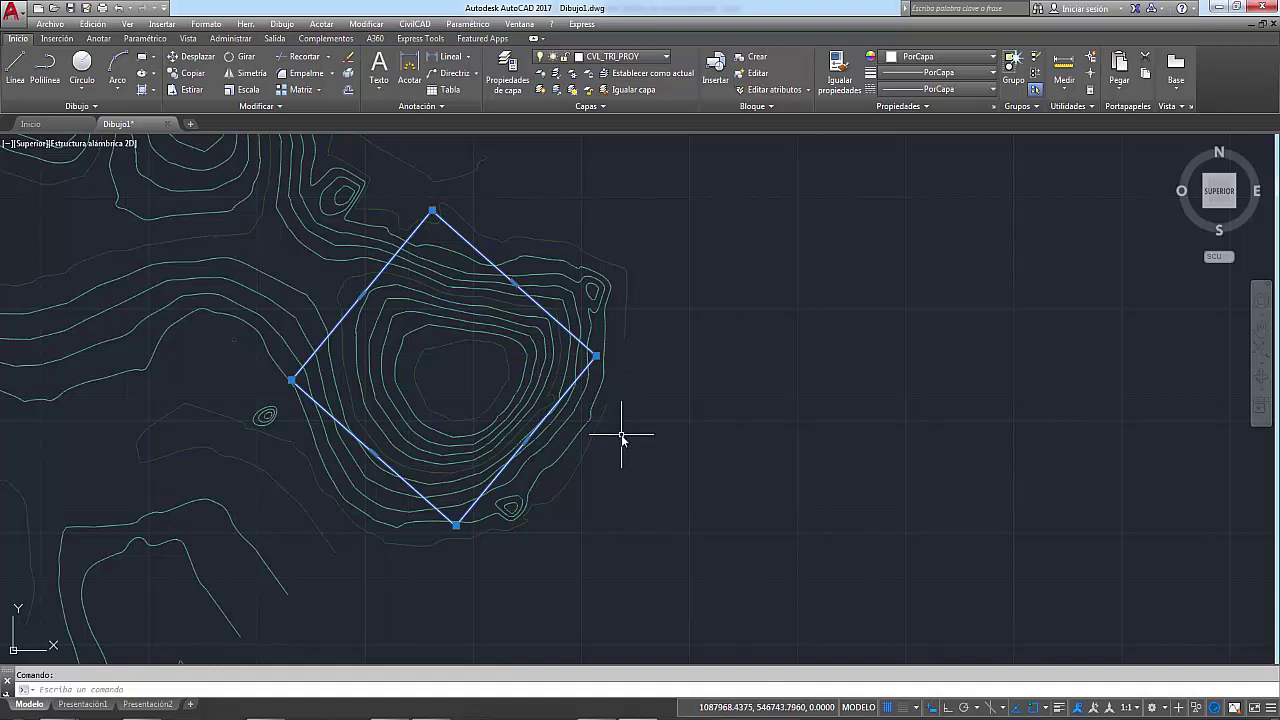
pyautogui.hotkey('ctrl', 'z')
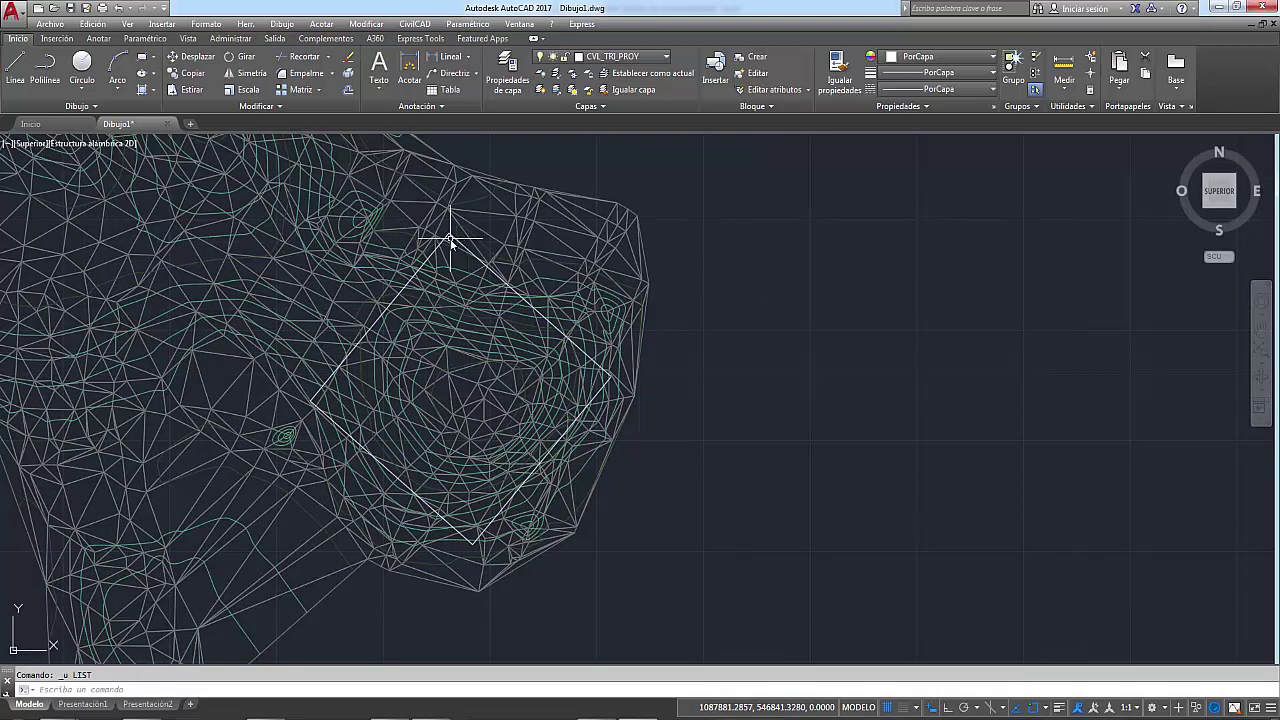
# Start the Altimetría > Plataformas drawing command and snap its first point to the rotated square's corner.
pyautogui.click(429, 25)
pyautogui.click(794, 208)
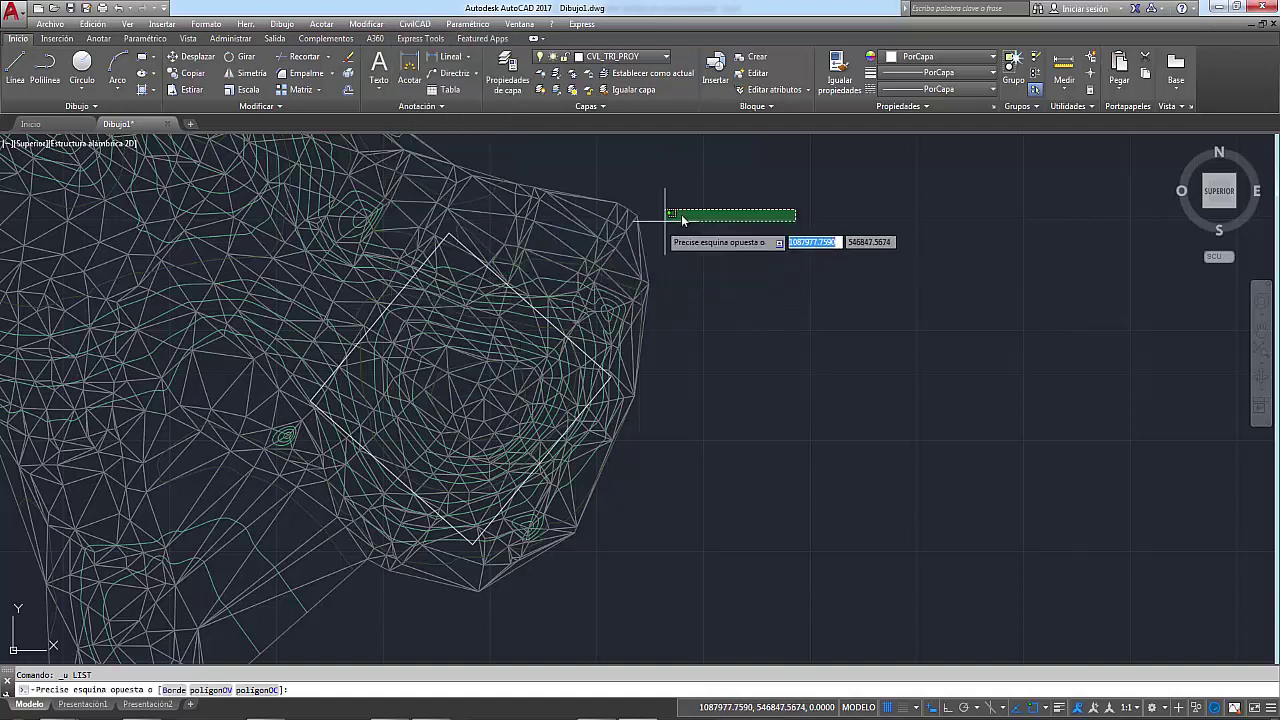
pyautogui.click(415, 24)
pyautogui.moveTo(578, 405)
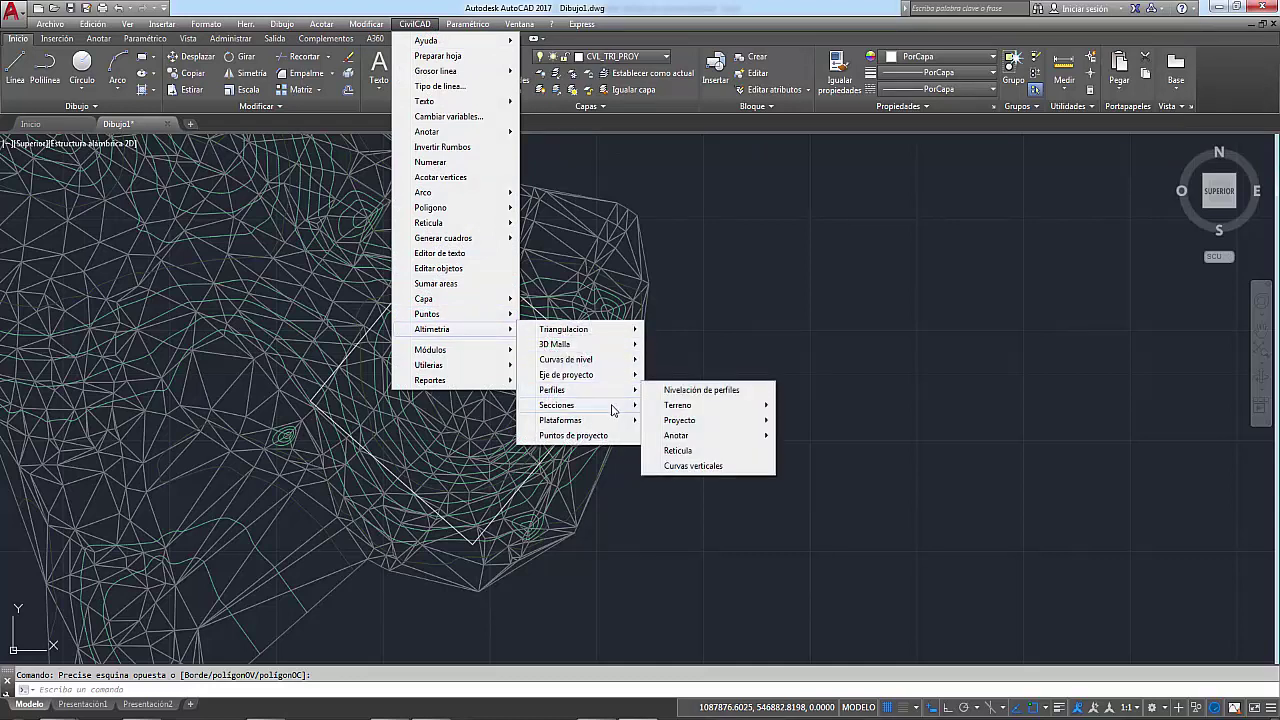
pyautogui.click(690, 422)
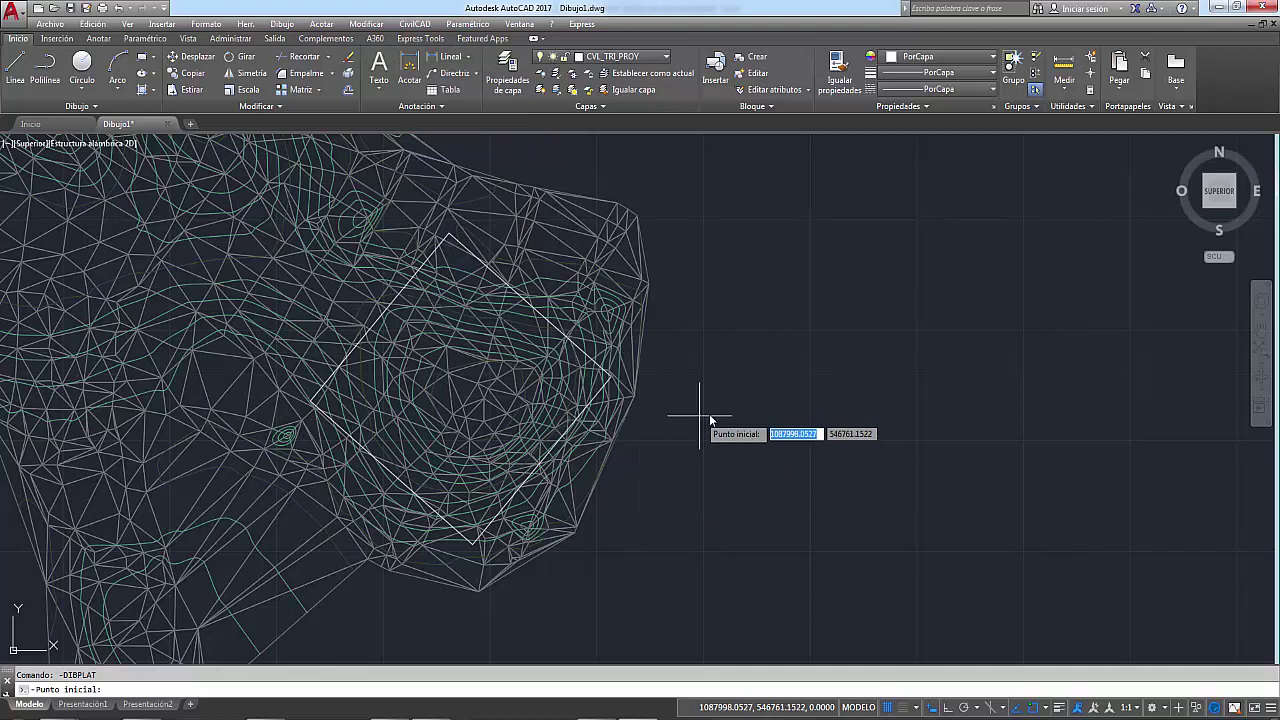
pyautogui.scroll(3, 318, 402)
pyautogui.scroll(5, 323, 404)
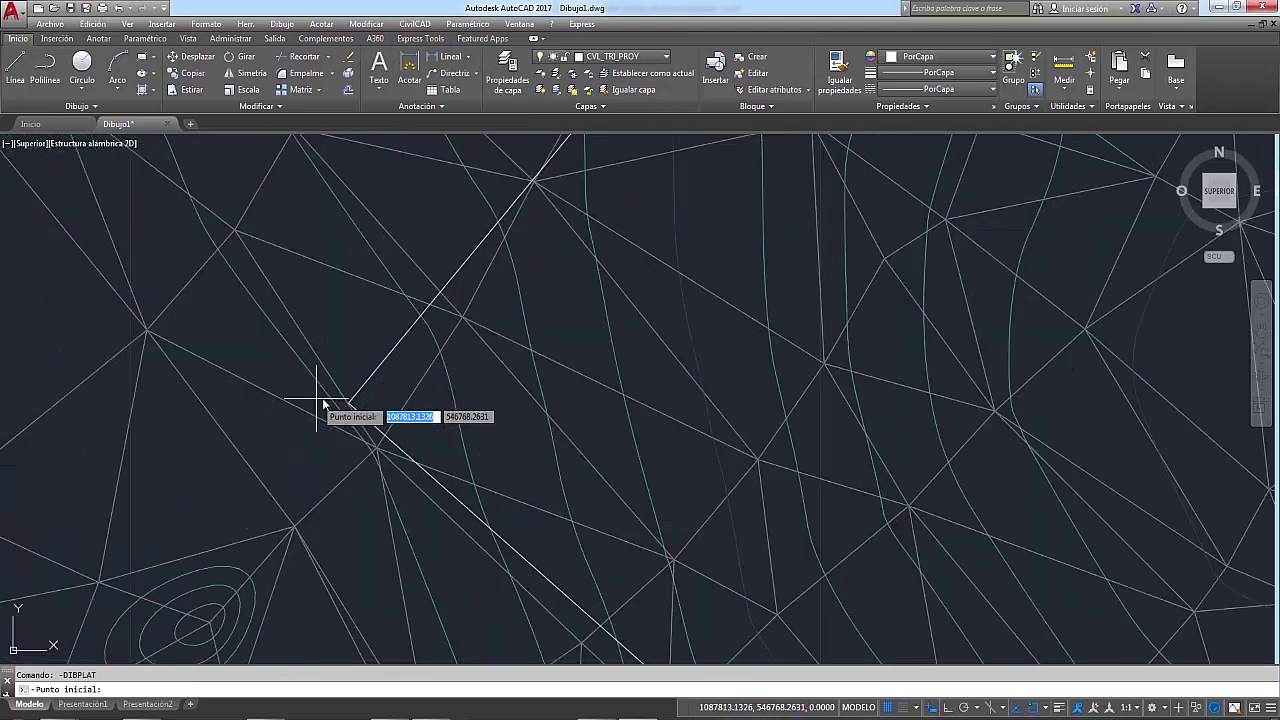
pyautogui.scroll(3, 335, 410)
pyautogui.scroll(2, 323, 422)
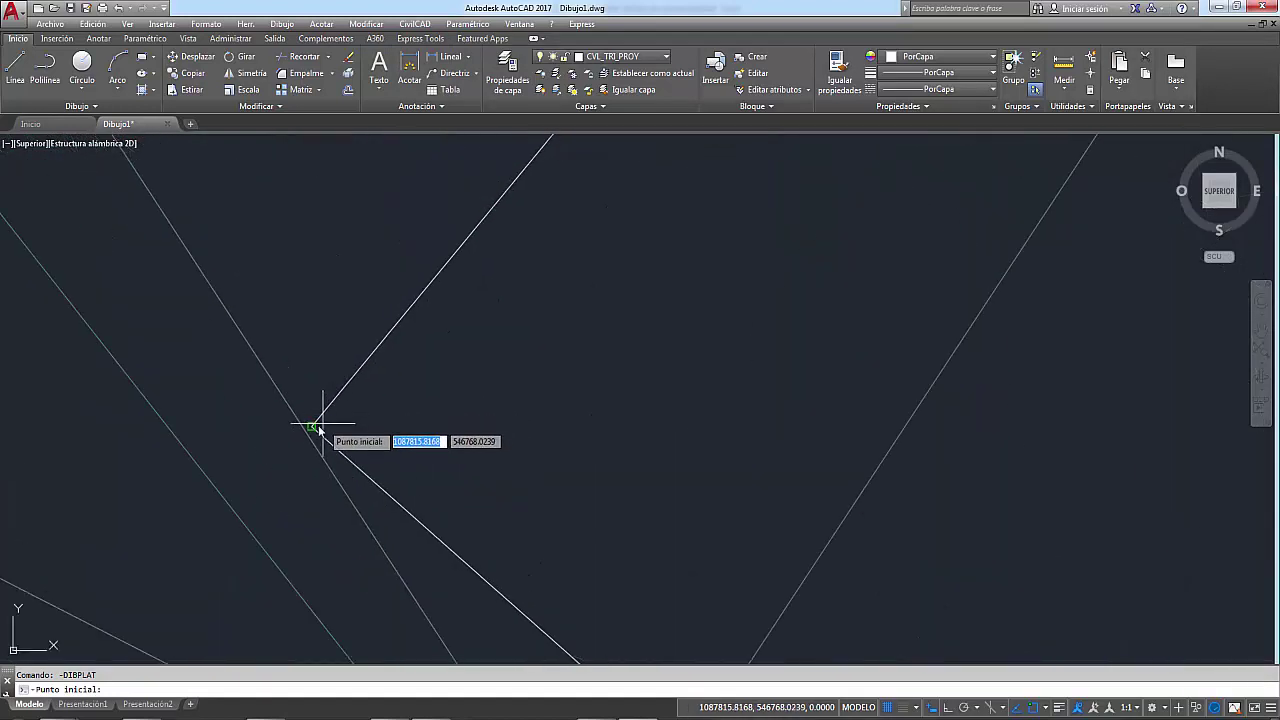
pyautogui.click(311, 428)
pyautogui.scroll(-2, 431, 409)
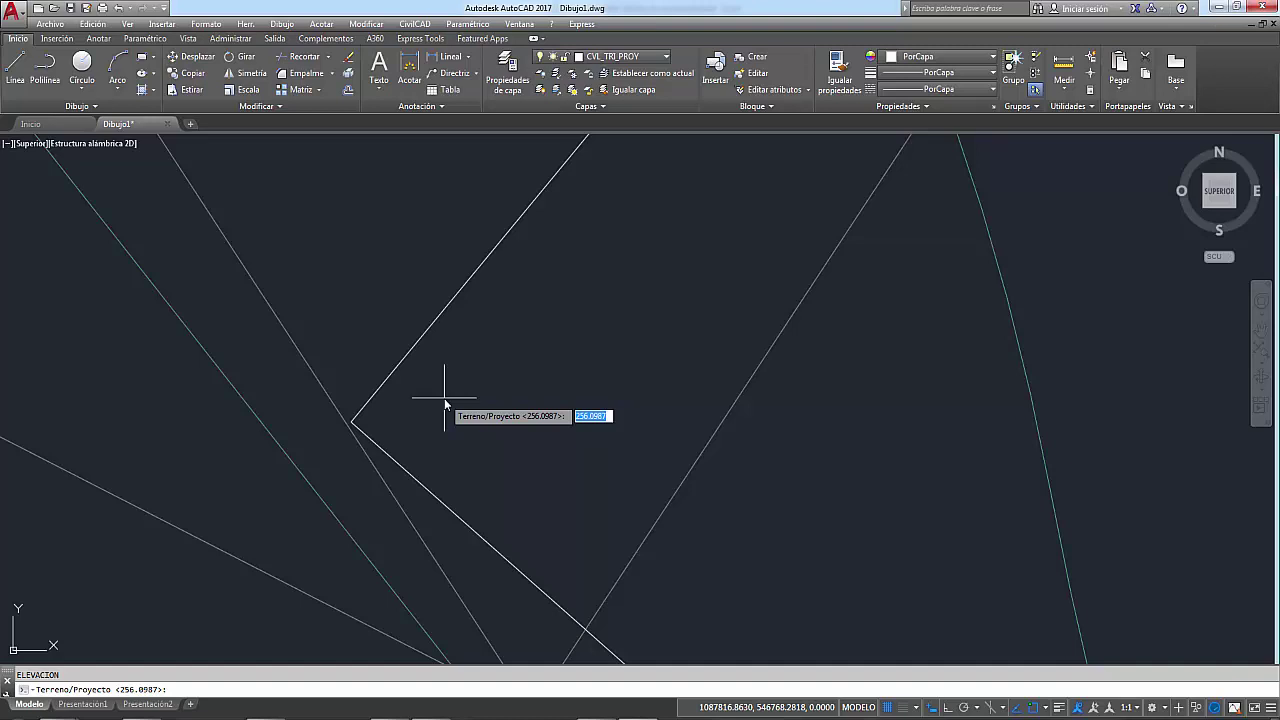
# Give the start point elevation 256 and place the next two square corners at 256.0000.
pyautogui.write('256')
pyautogui.press('Return')
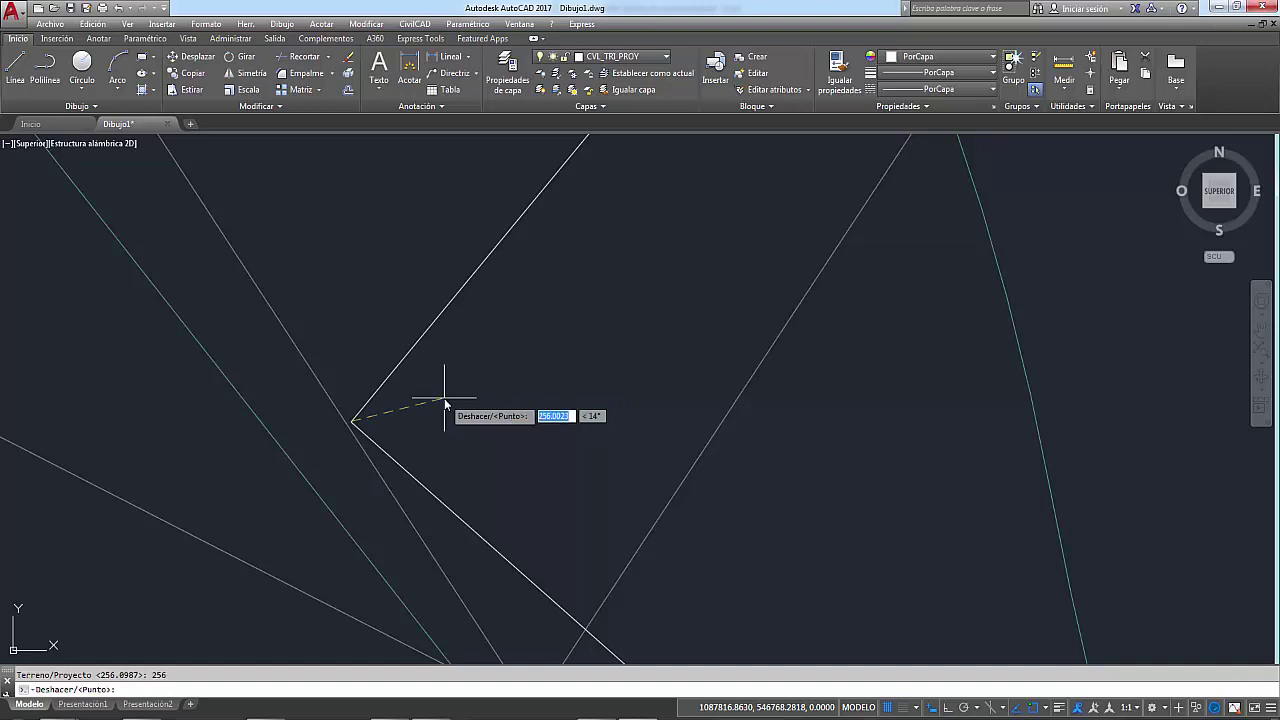
pyautogui.moveTo(444, 398); pyautogui.dragTo(506, 386, button='middle')
pyautogui.scroll(-3, 506, 380)
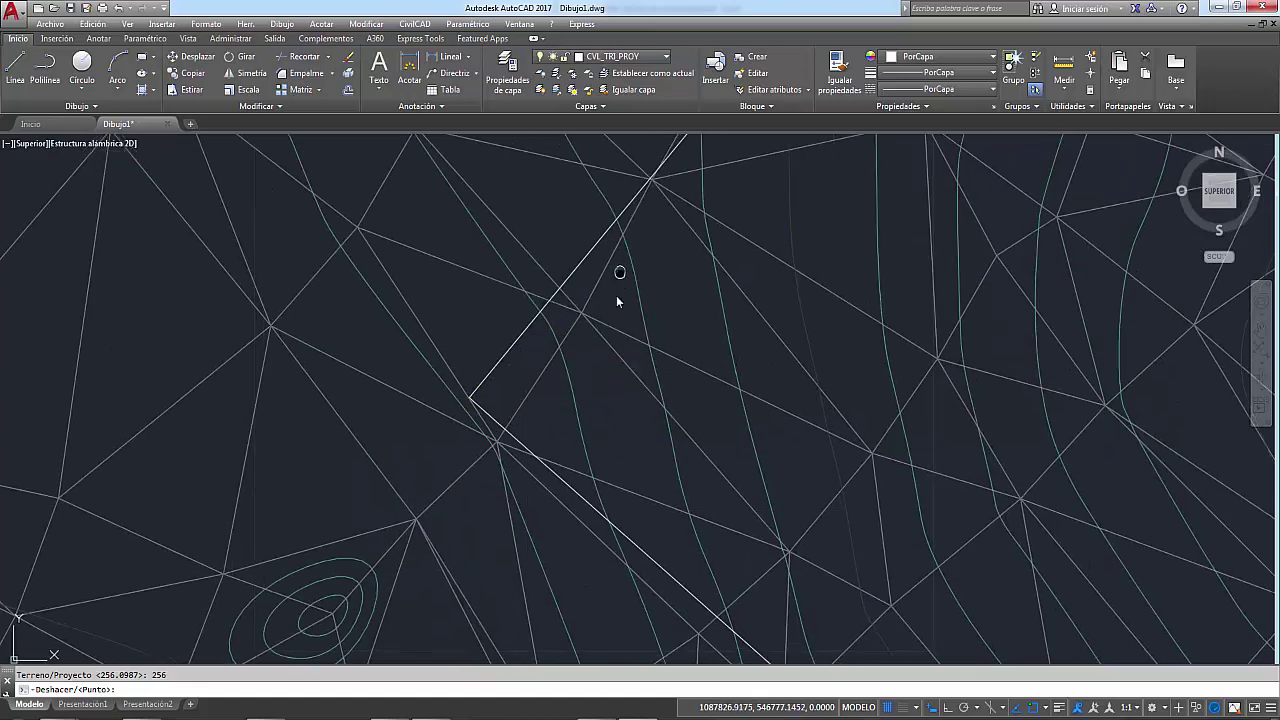
pyautogui.scroll(2, 645, 335)
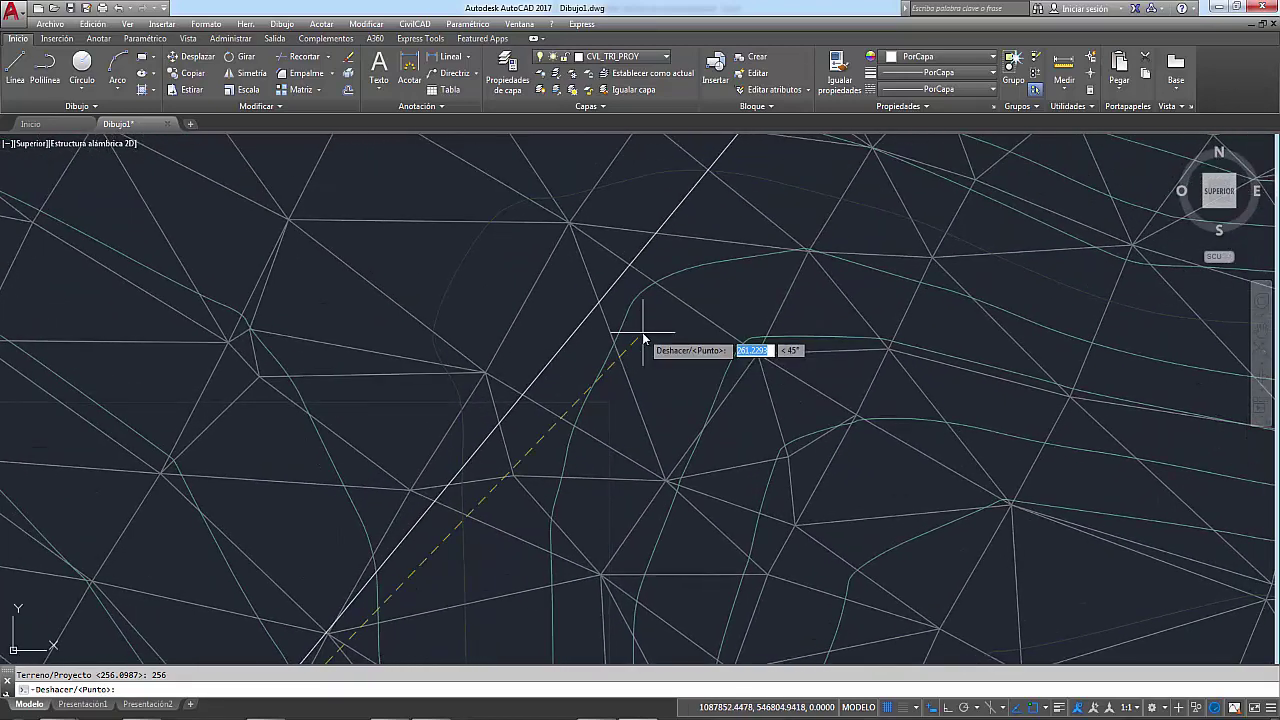
pyautogui.scroll(-3, 668, 356)
pyautogui.scroll(3, 761, 216)
pyautogui.scroll(-2, 761, 216)
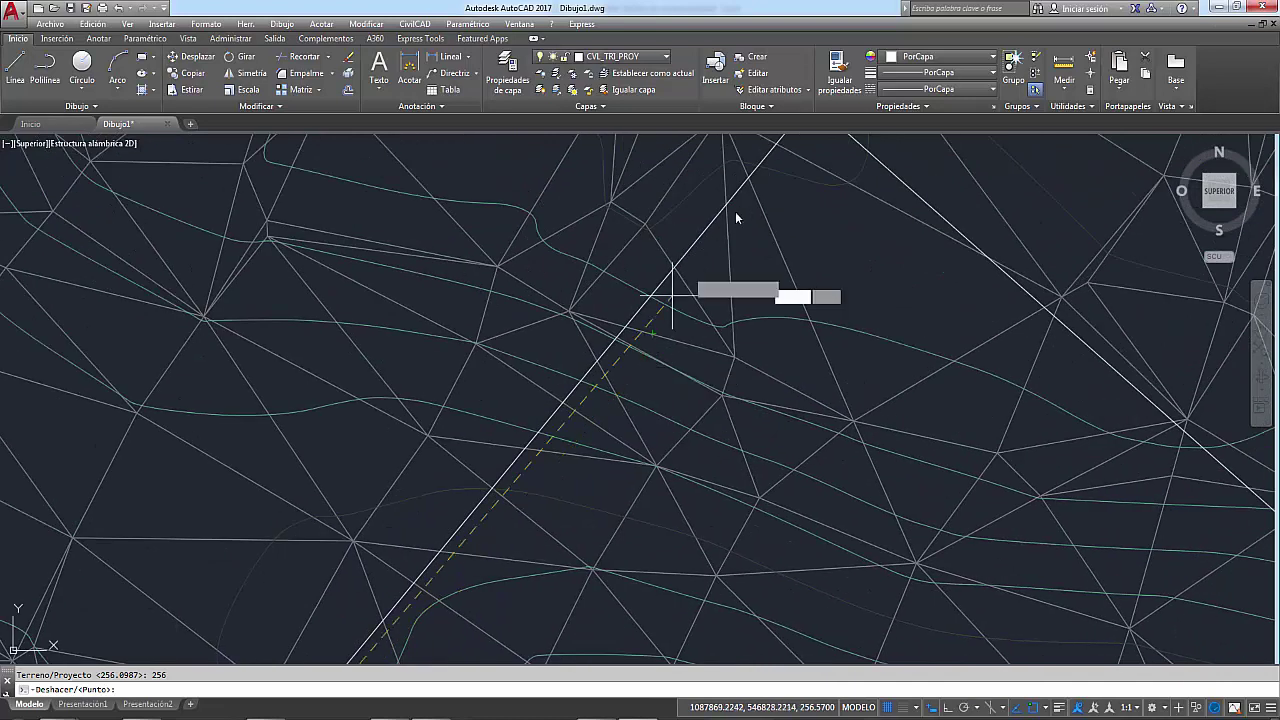
pyautogui.scroll(2, 654, 321)
pyautogui.click(663, 309)
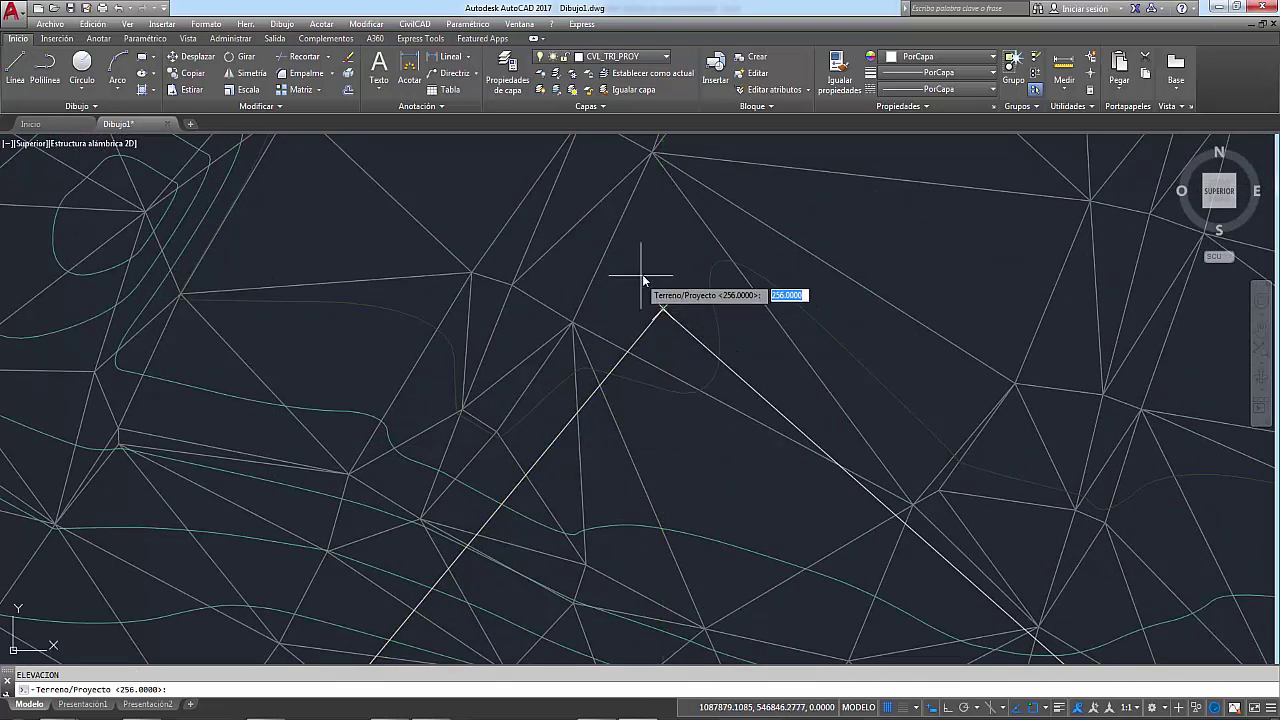
pyautogui.press('Return')
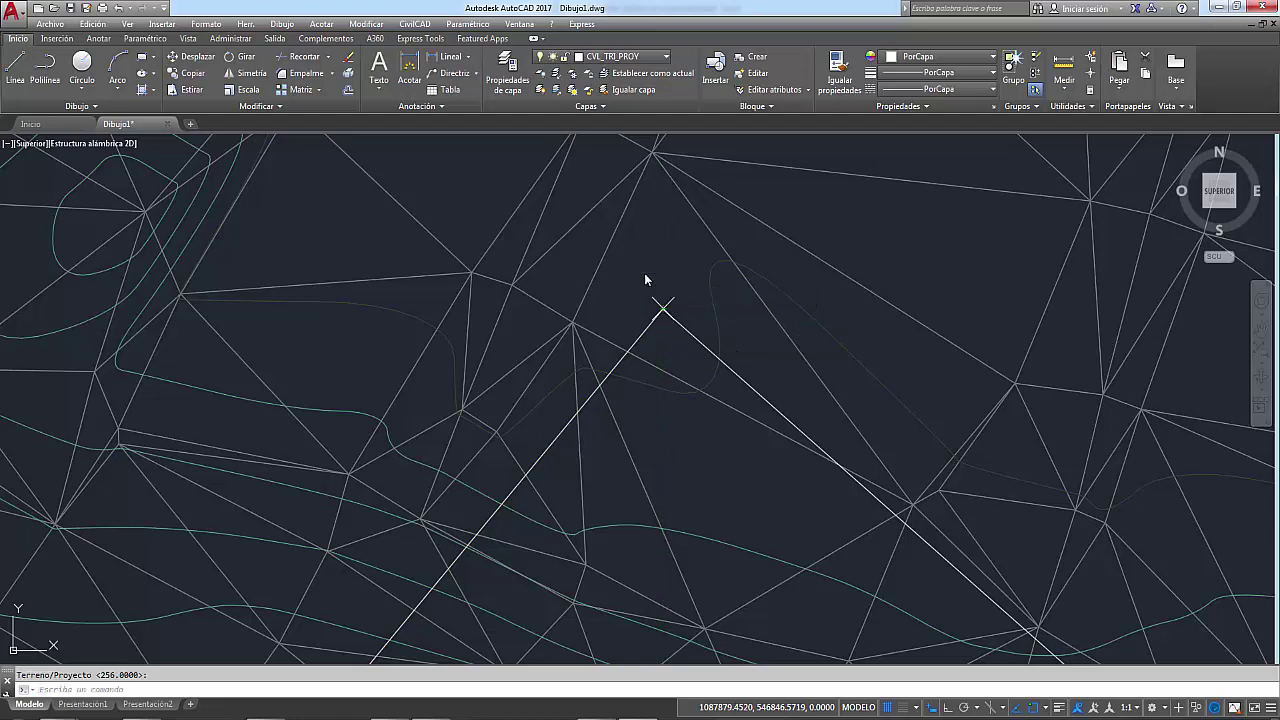
pyautogui.scroll(-2, 671, 238)
pyautogui.scroll(-2, 816, 309)
pyautogui.scroll(3, 714, 286)
pyautogui.scroll(2, 737, 304)
pyautogui.scroll(2, 735, 280)
pyautogui.click(736, 279)
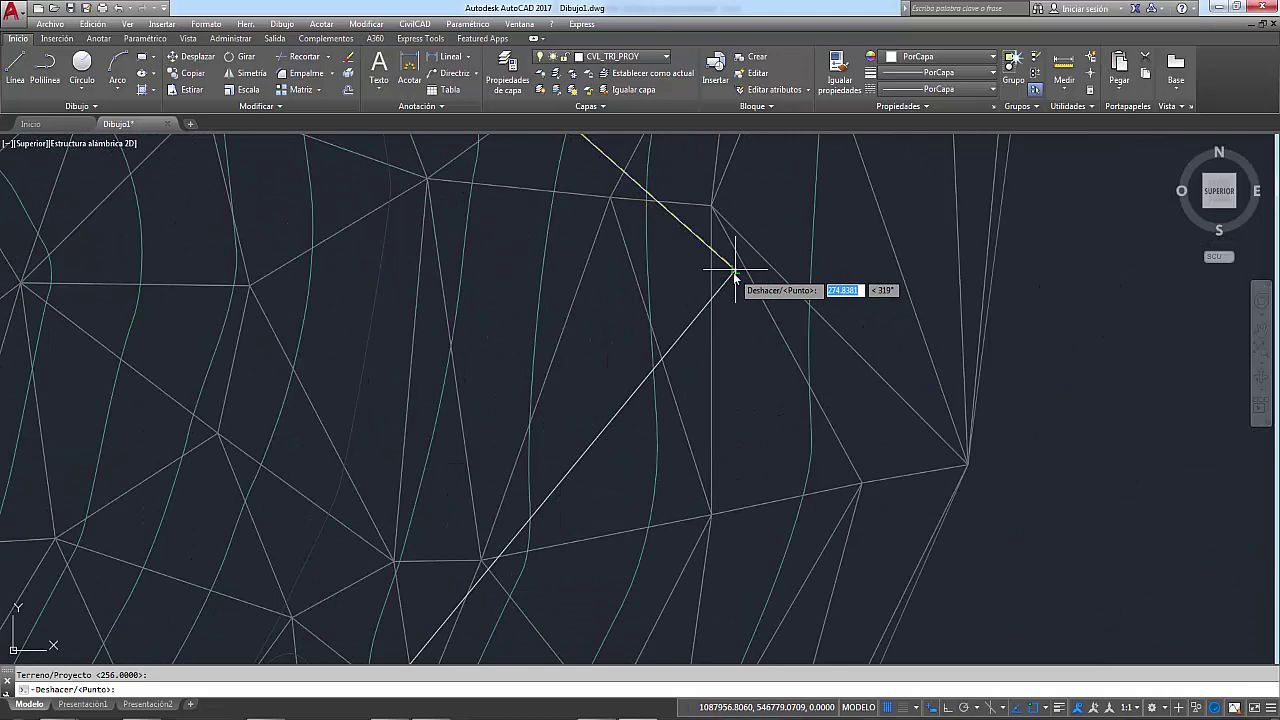
pyautogui.press('Return')
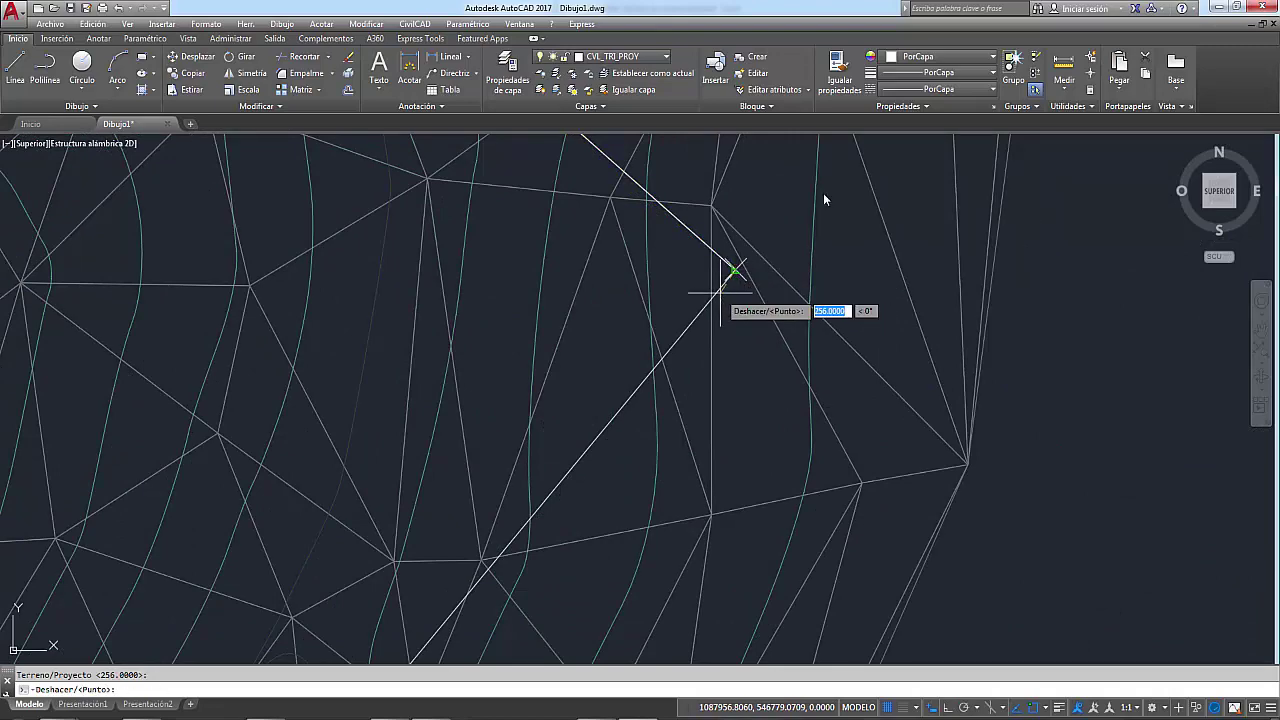
# Place the fourth corner at 256.0000 and close the outline back at the start corner.
pyautogui.scroll(-5, 823, 193)
pyautogui.scroll(1, 611, 362)
pyautogui.scroll(2, 656, 276)
pyautogui.scroll(1, 577, 452)
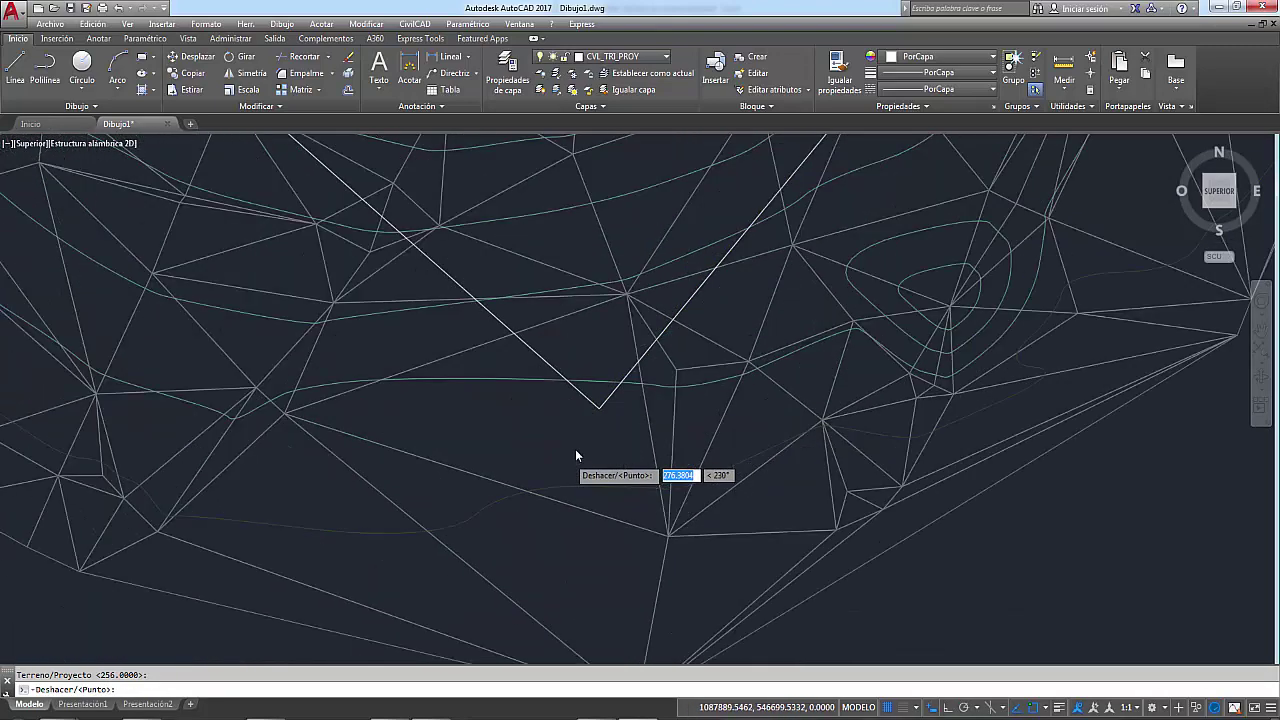
pyautogui.scroll(2, 600, 400)
pyautogui.click(614, 378)
pyautogui.press('Return')
pyautogui.scroll(-2, 523, 435)
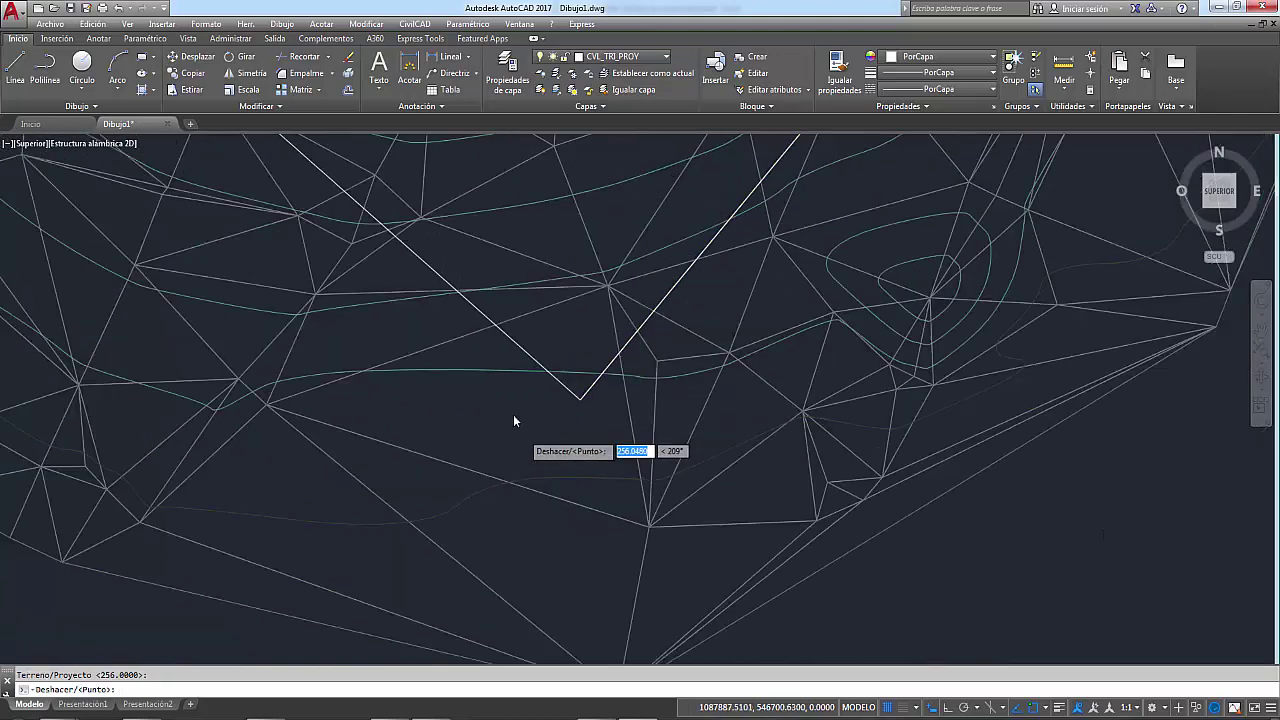
pyautogui.scroll(-1, 686, 434)
pyautogui.scroll(1, 637, 486)
pyautogui.scroll(1, 415, 289)
pyautogui.scroll(1, 388, 252)
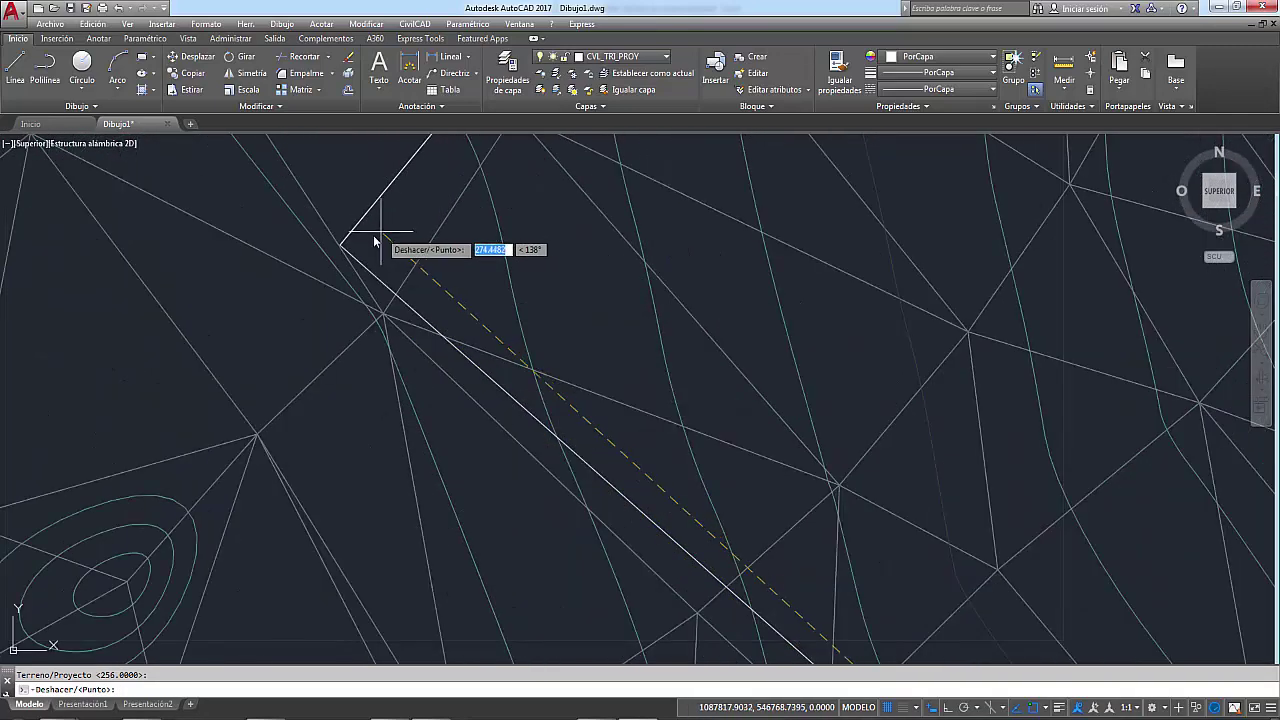
pyautogui.scroll(1, 351, 249)
pyautogui.click(334, 246)
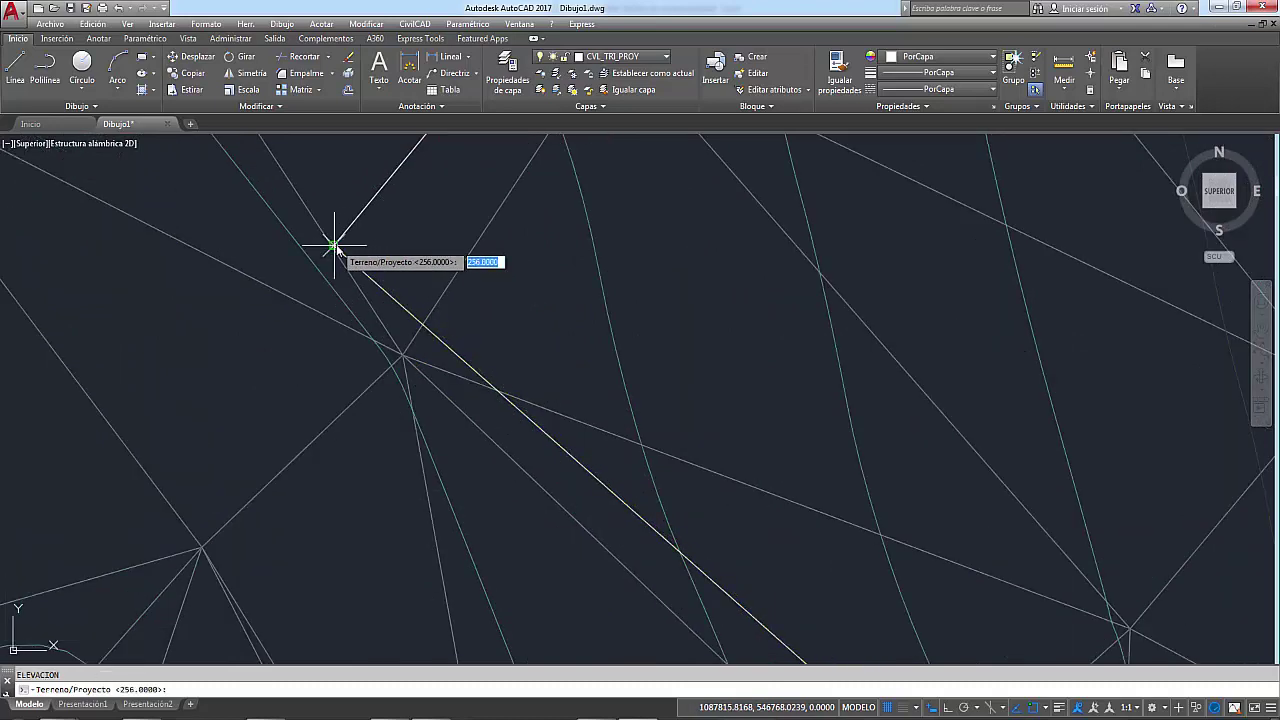
pyautogui.press('Return')
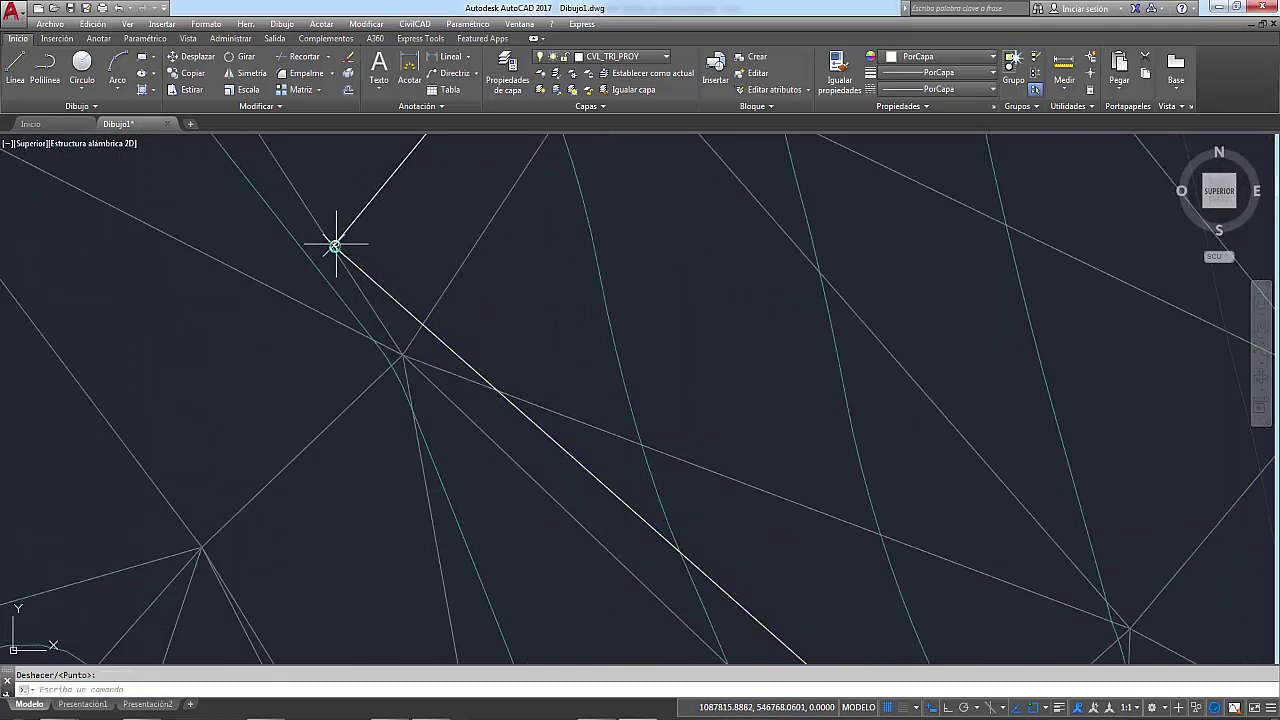
pyautogui.scroll(-2, 368, 322)
pyautogui.scroll(-1, 366, 313)
pyautogui.scroll(-2, 354, 406)
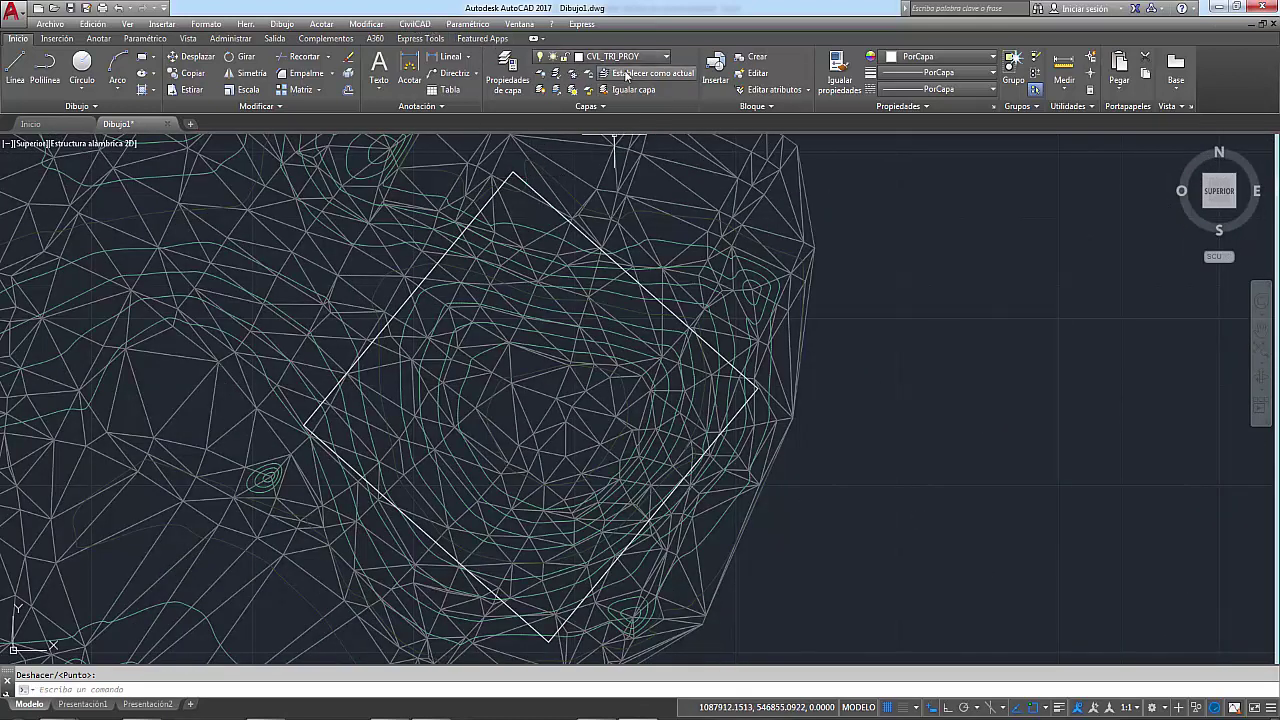
# Apply constant 1:1.5 cut and 1:1.5 fill slopes to the platform outline with Indicar taludes.
pyautogui.click(416, 25)
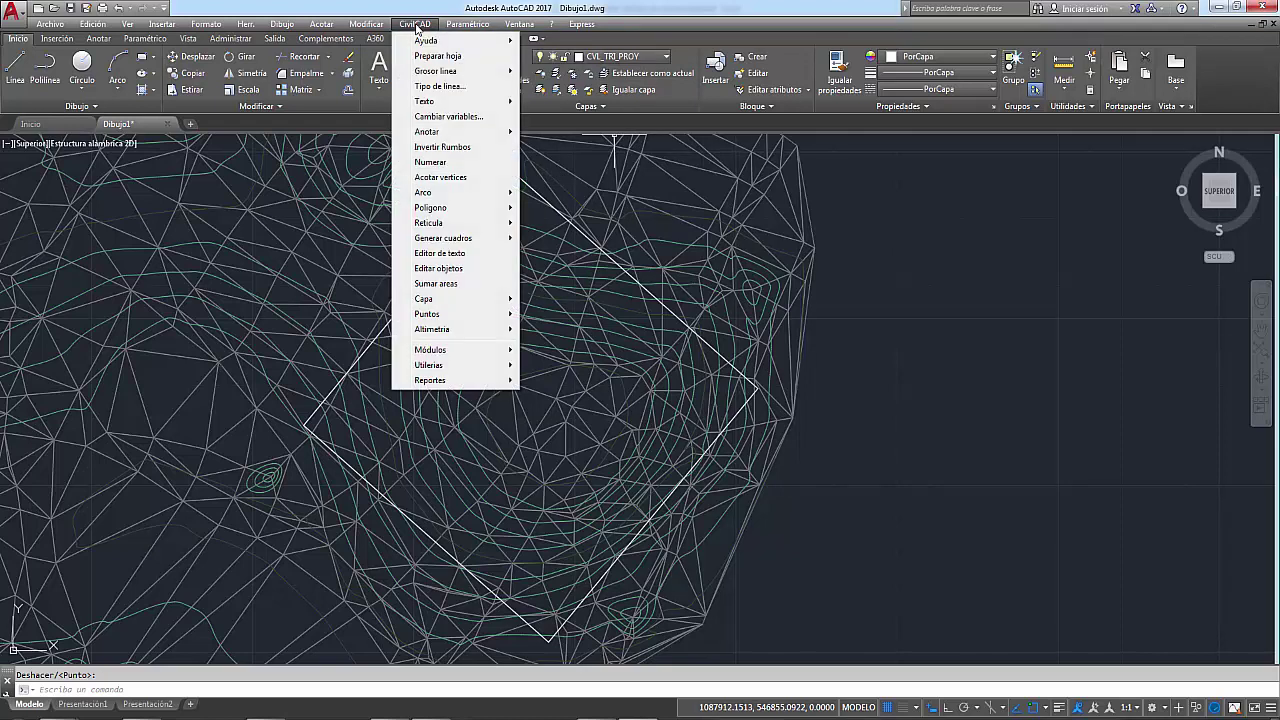
pyautogui.moveTo(450, 329)
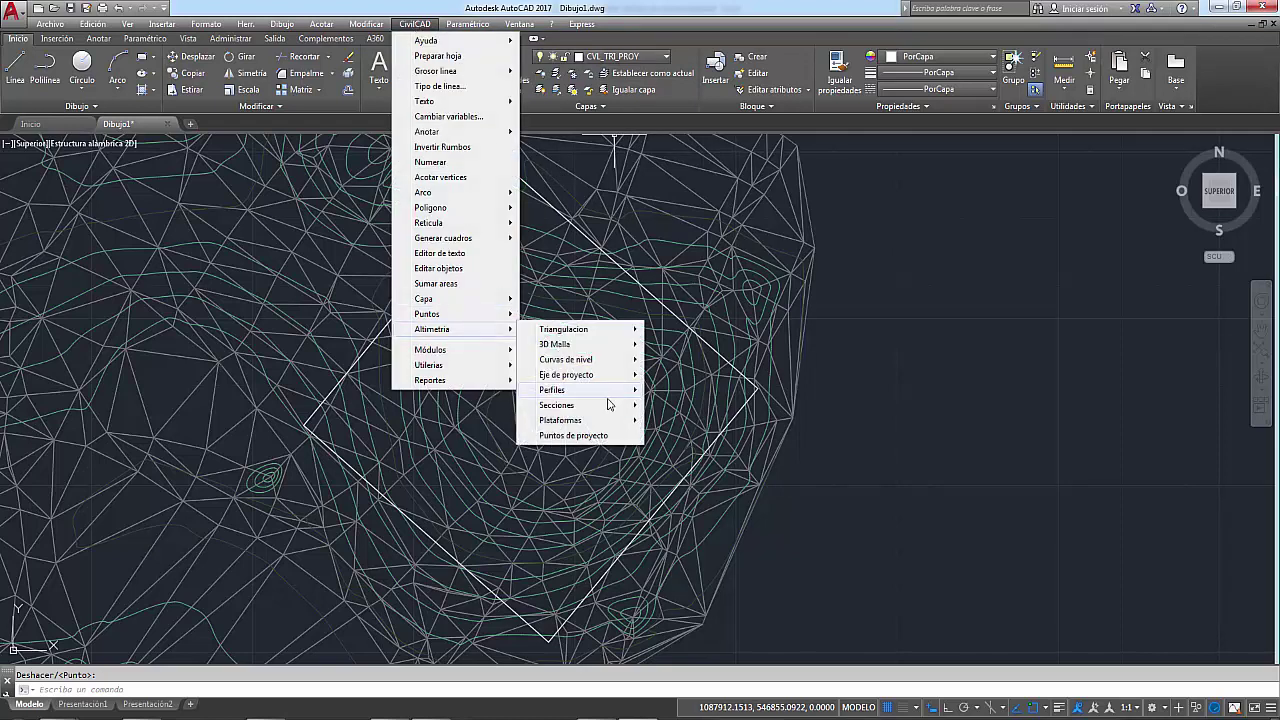
pyautogui.moveTo(560, 420)
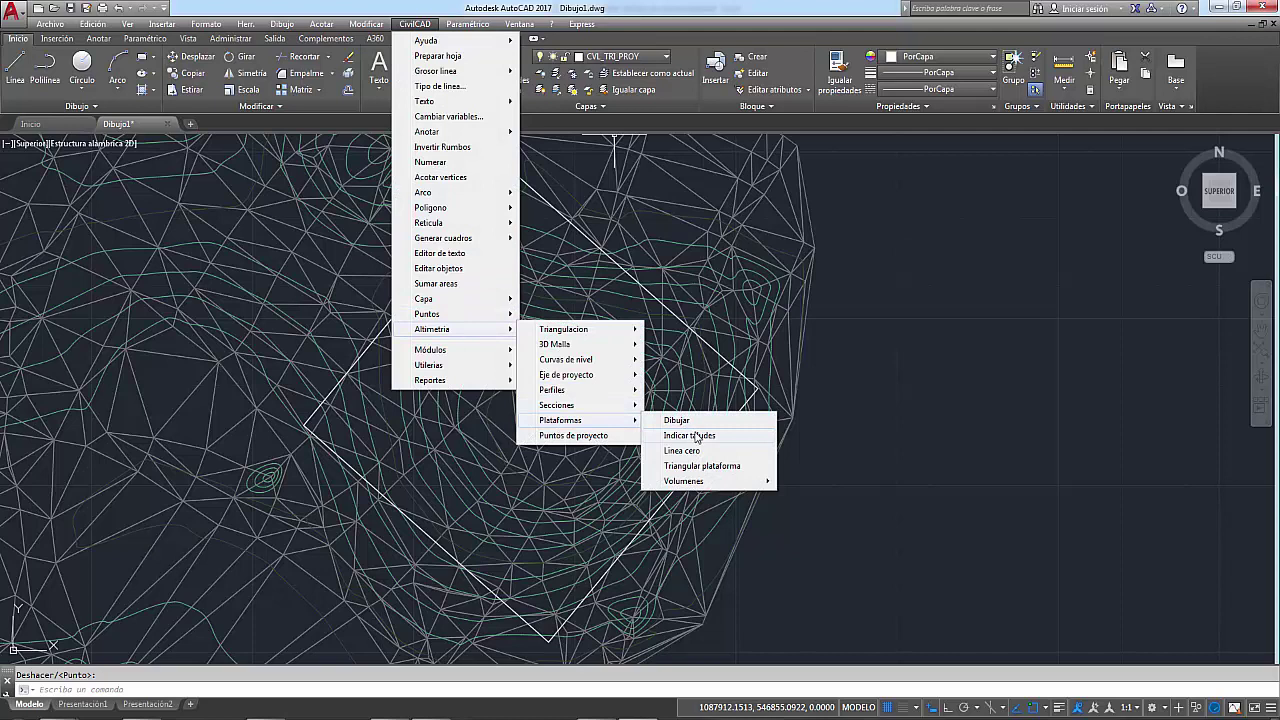
pyautogui.click(690, 435)
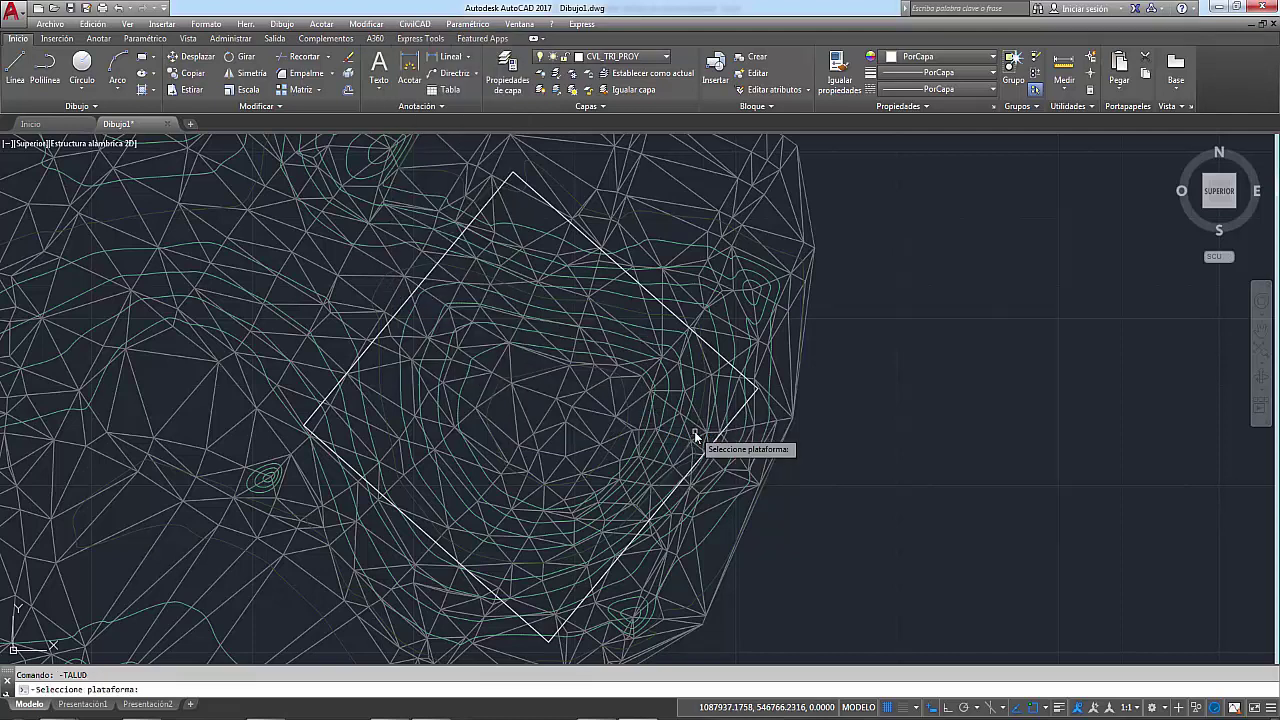
pyautogui.click(532, 190)
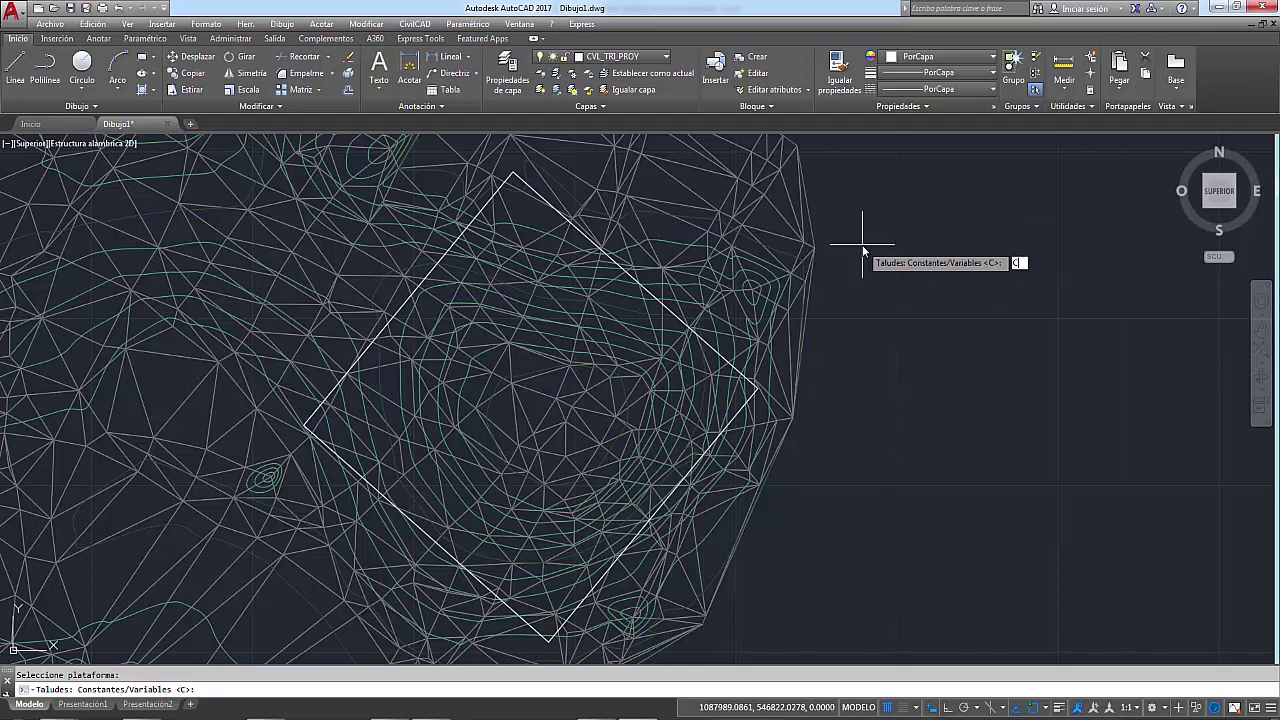
pyautogui.press('Return')
pyautogui.write('1:1.5')
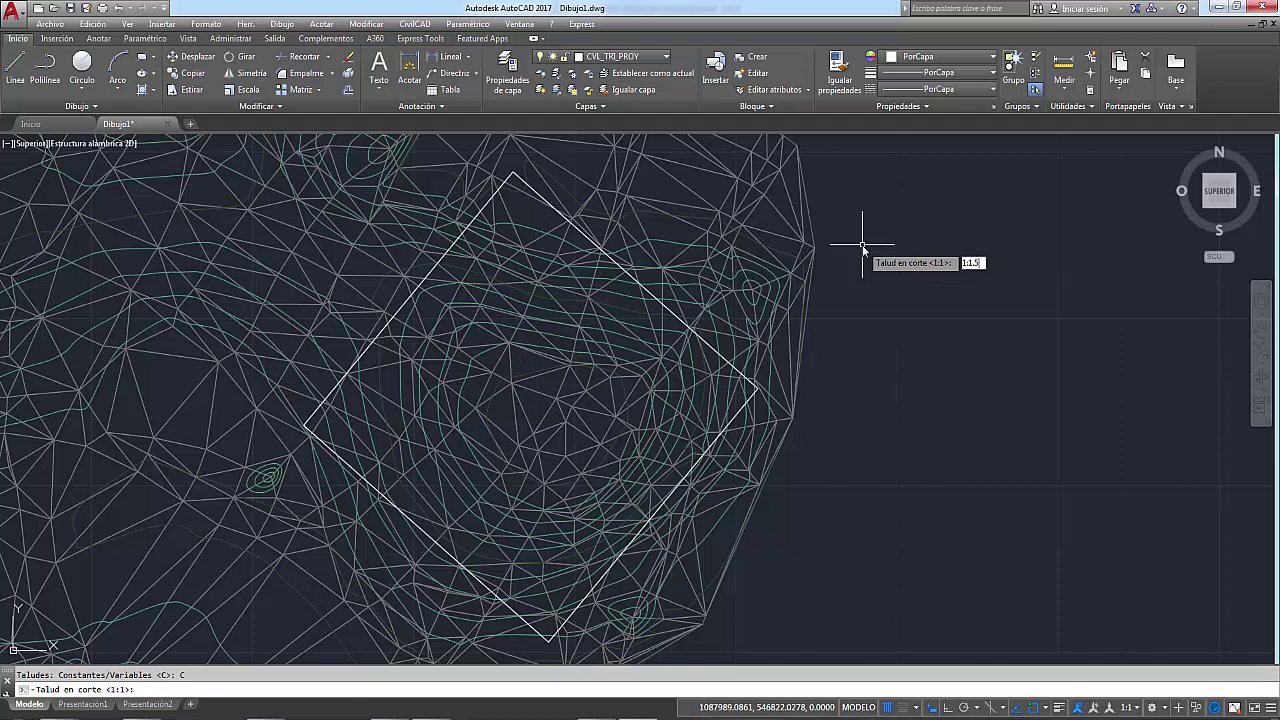
pyautogui.press('Return')
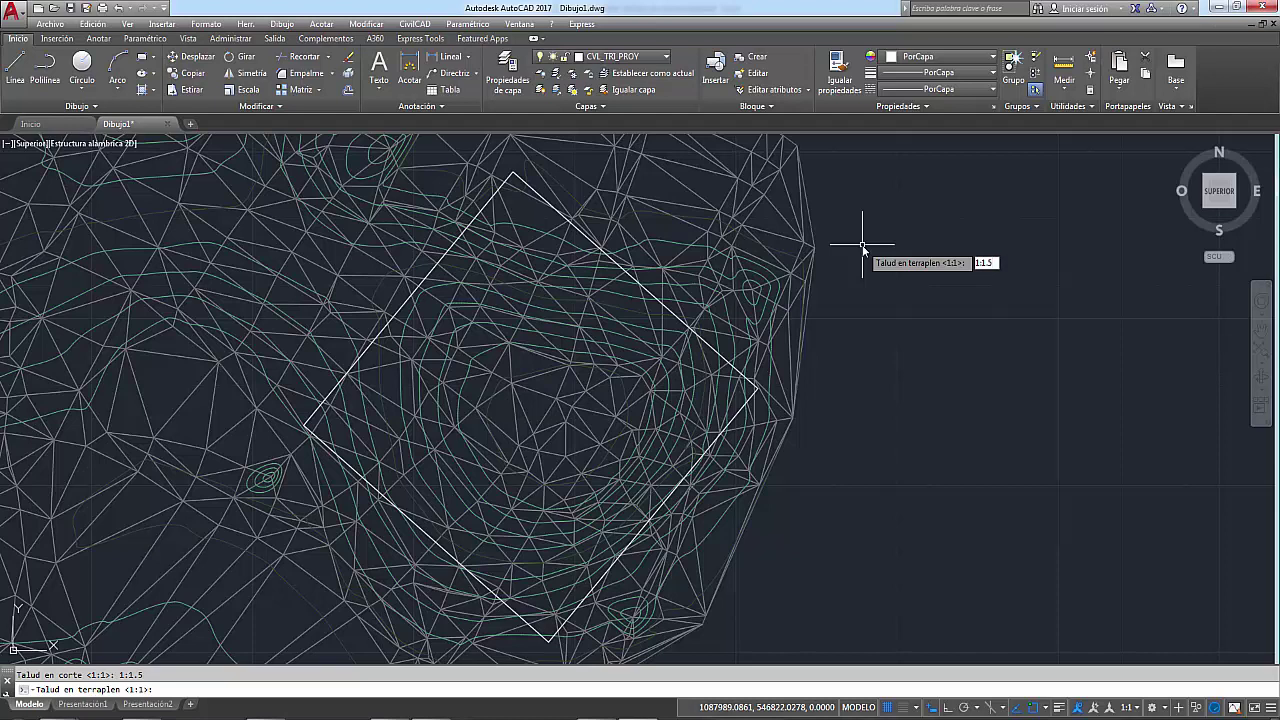
pyautogui.press('Return')
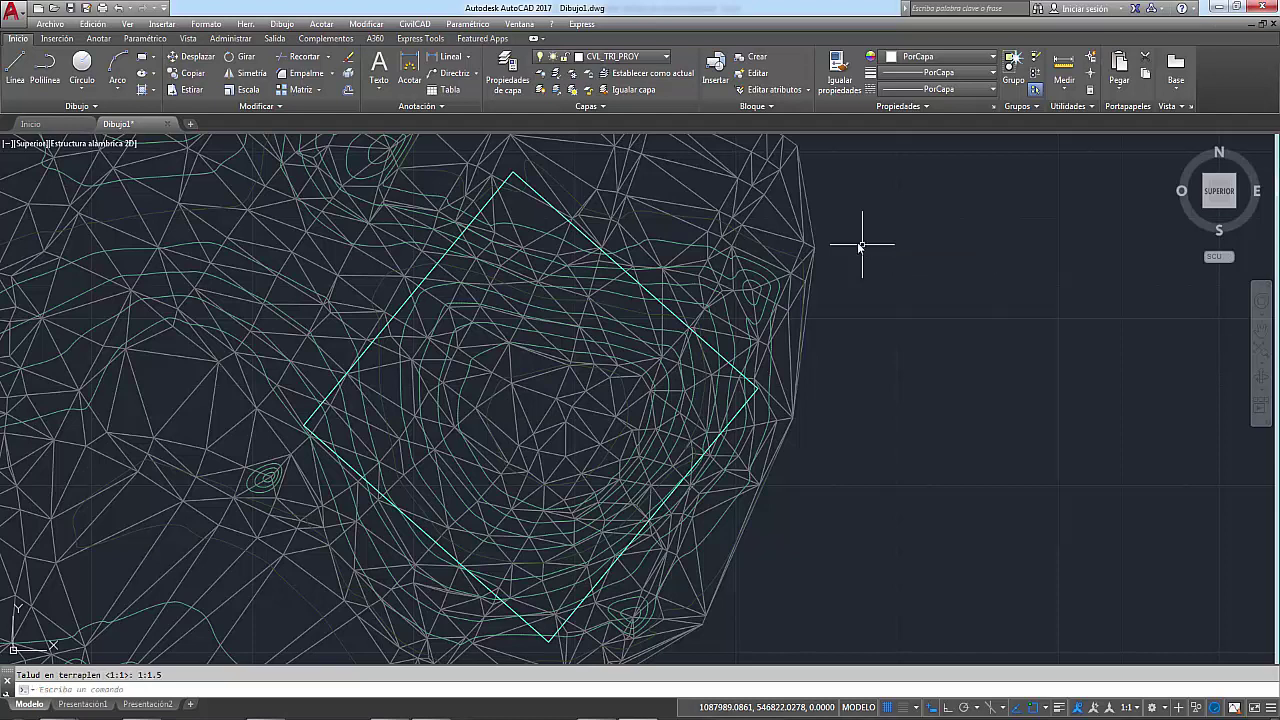
# Compute the platform's Linea cero against the whole terrain mesh, drawing the red zero line.
pyautogui.click(412, 25)
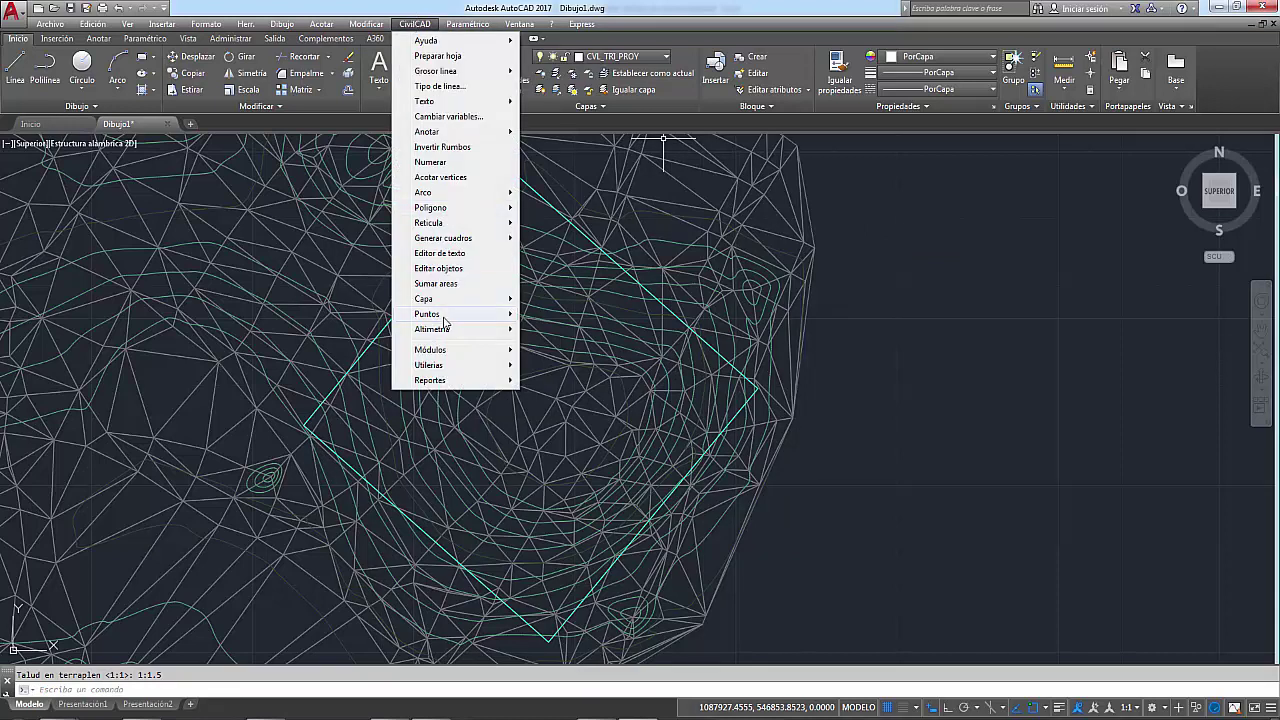
pyautogui.moveTo(432, 329)
pyautogui.moveTo(561, 420)
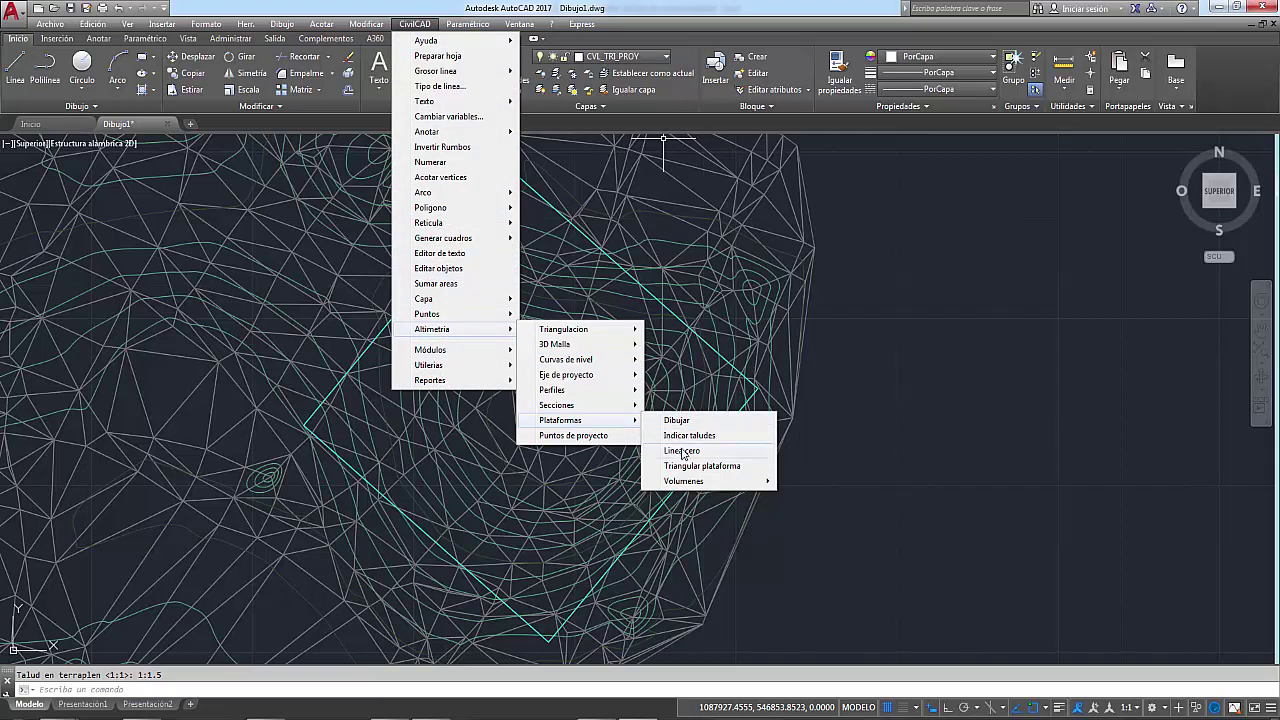
pyautogui.click(683, 451)
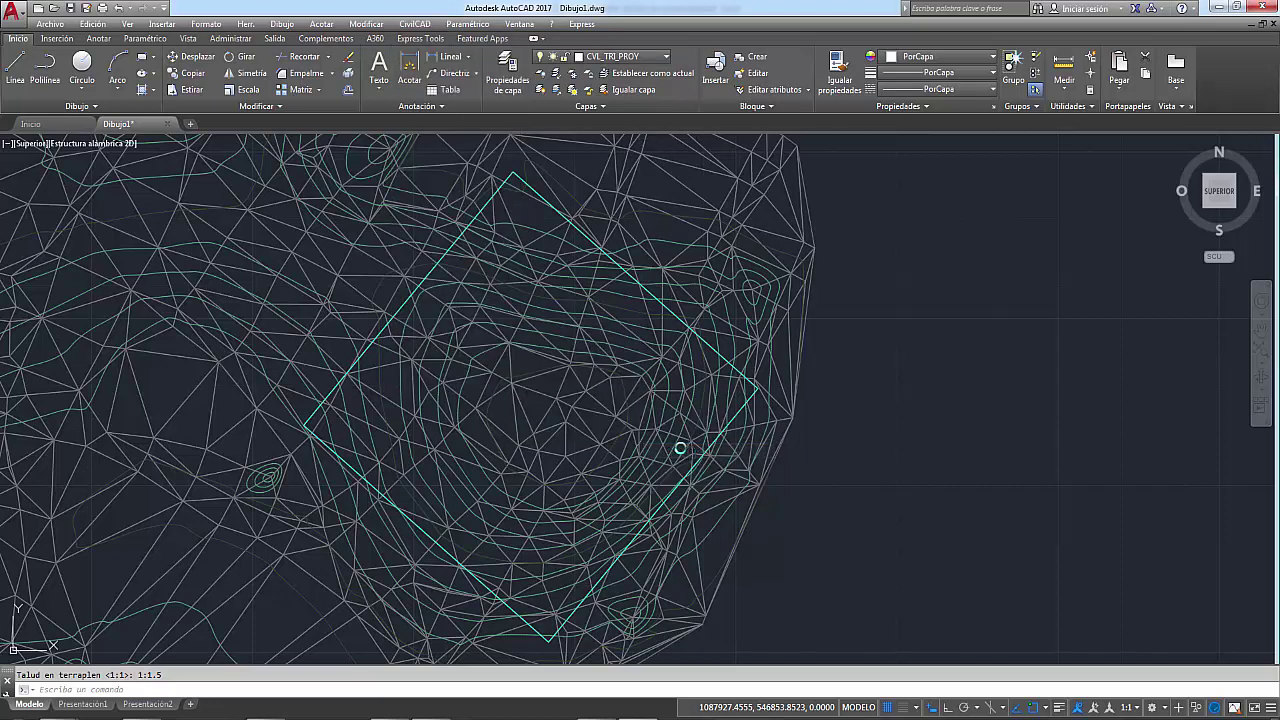
pyautogui.click(650, 293)
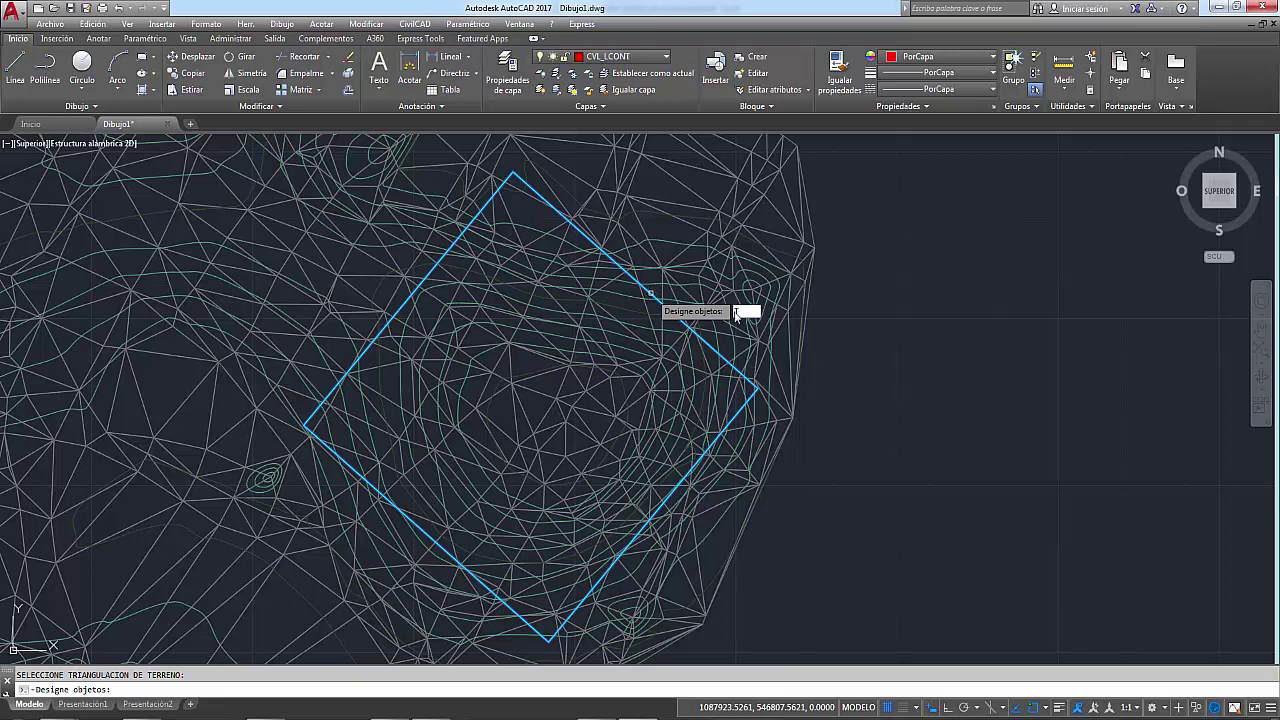
pyautogui.write('T')
pyautogui.press('Return')
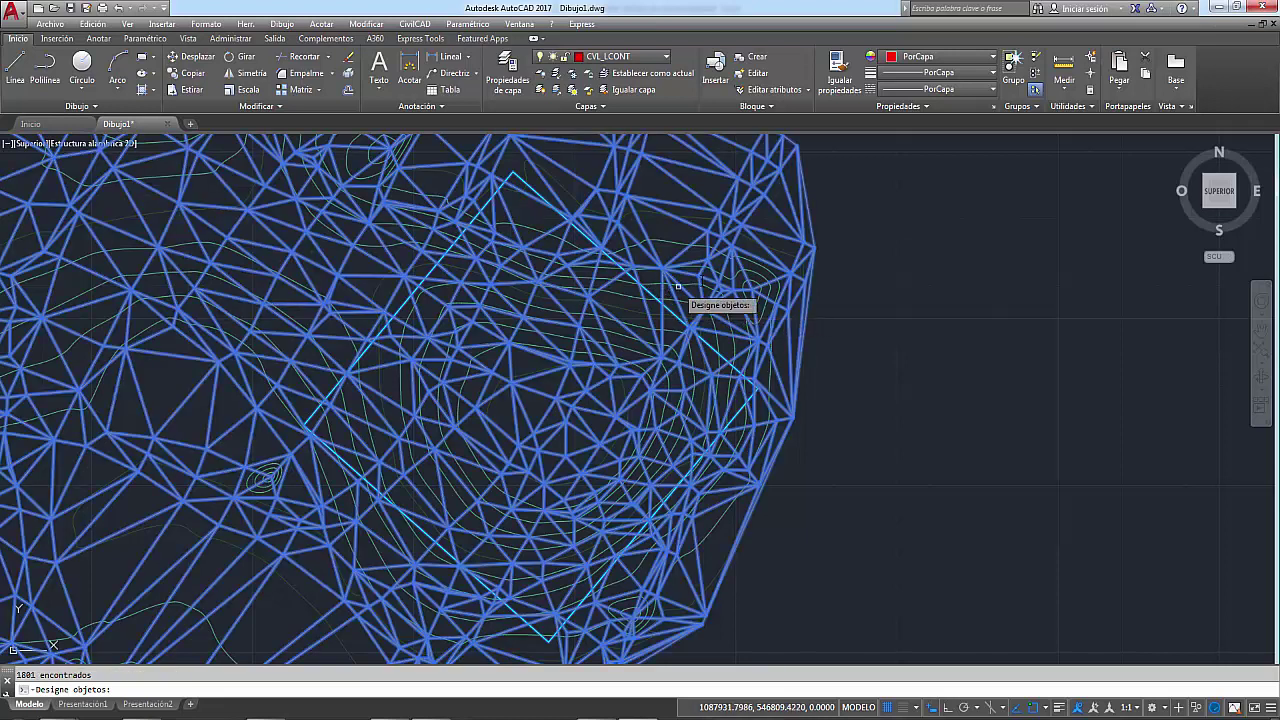
pyautogui.scroll(-2, 545, 275)
pyautogui.scroll(-4, 432, 286)
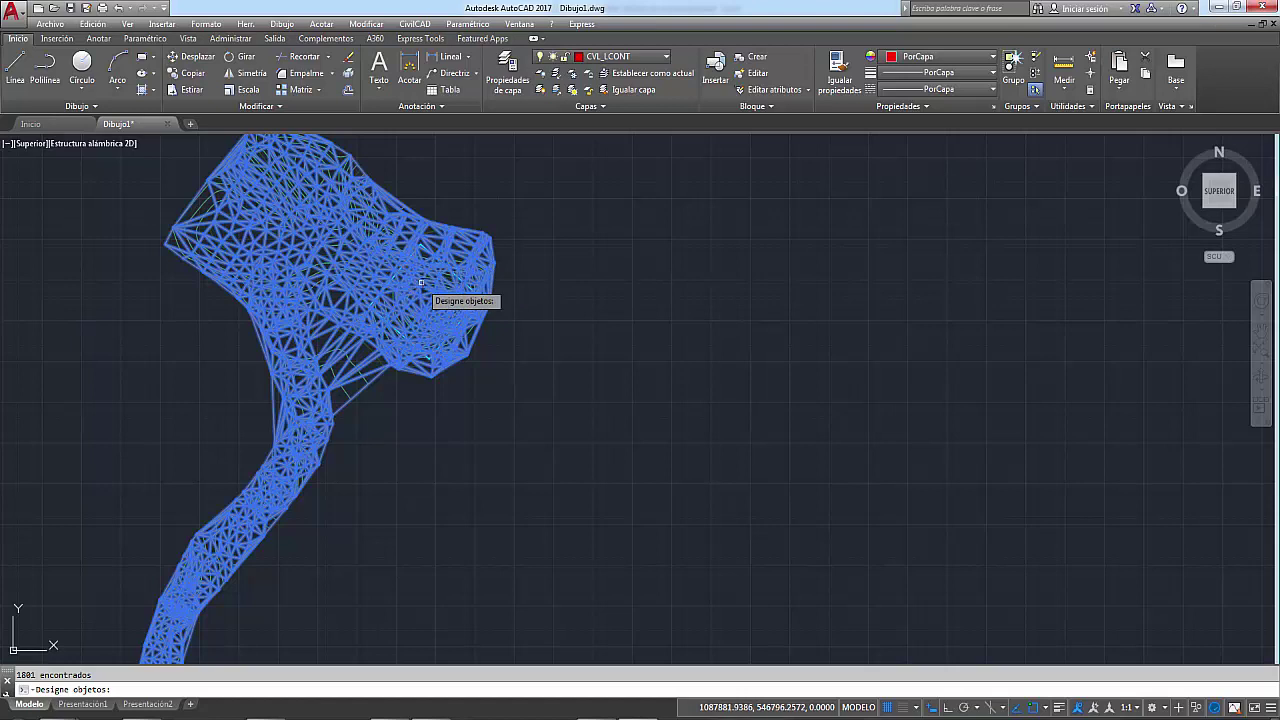
pyautogui.scroll(2, 432, 296)
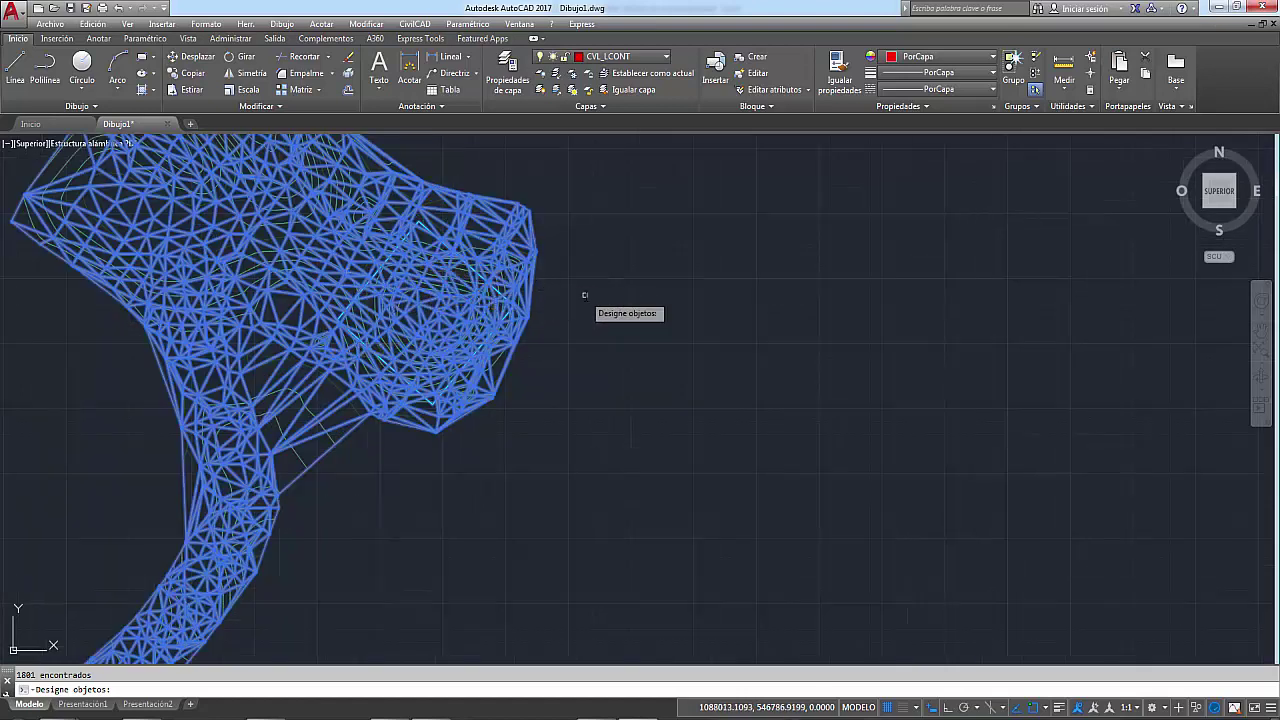
pyautogui.press('Return')
pyautogui.scroll(4, 440, 215)
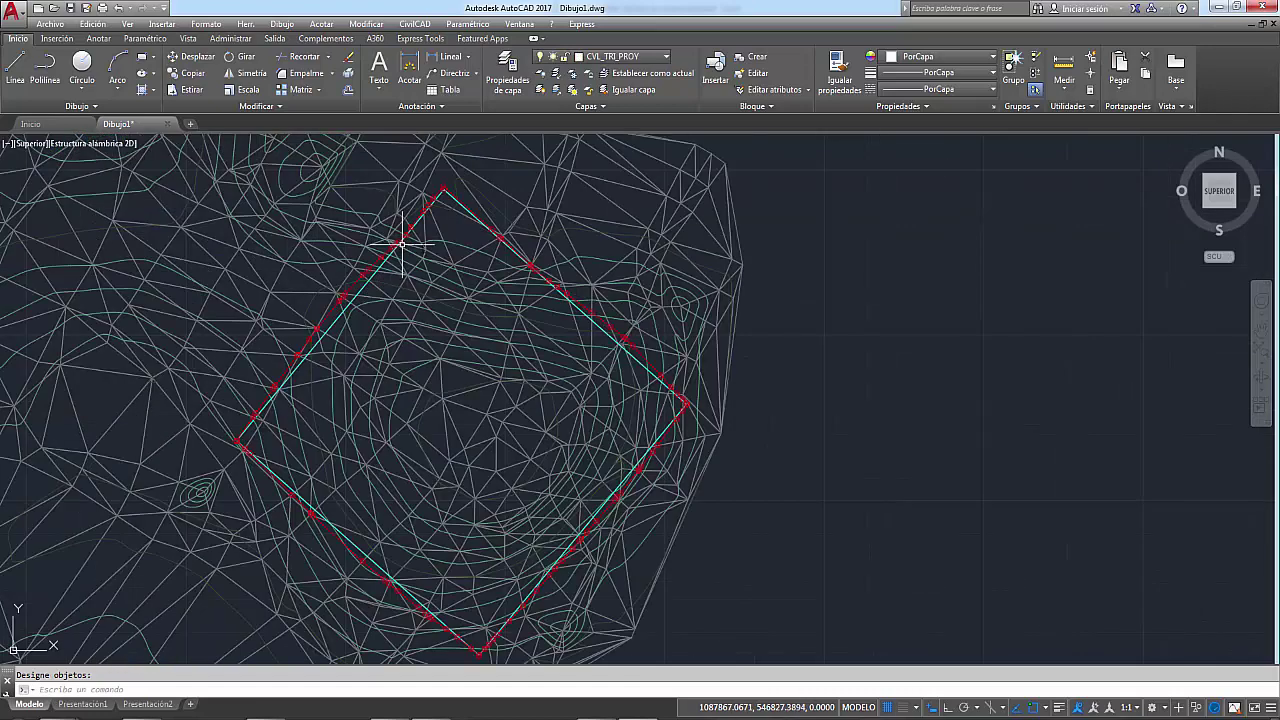
pyautogui.scroll(3, 375, 255)
pyautogui.scroll(-5, 420, 300)
pyautogui.scroll(2, 480, 260)
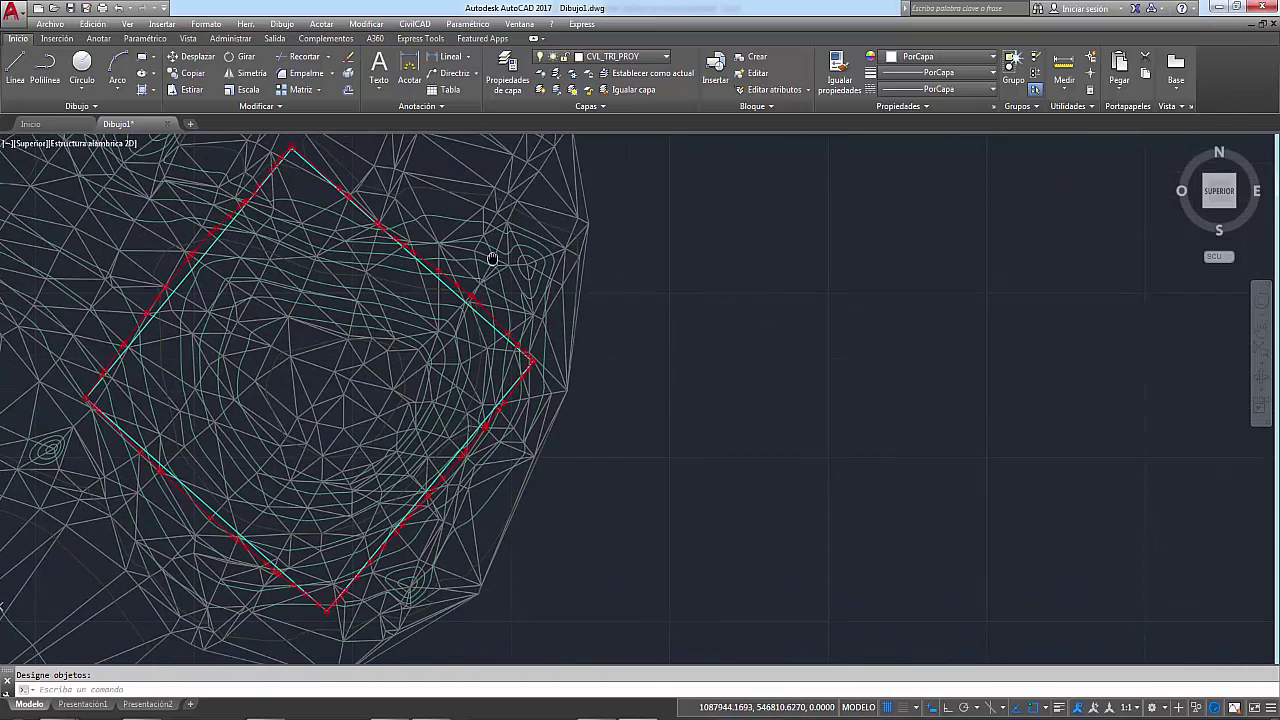
pyautogui.scroll(3, 529, 349)
pyautogui.scroll(-5, 540, 340)
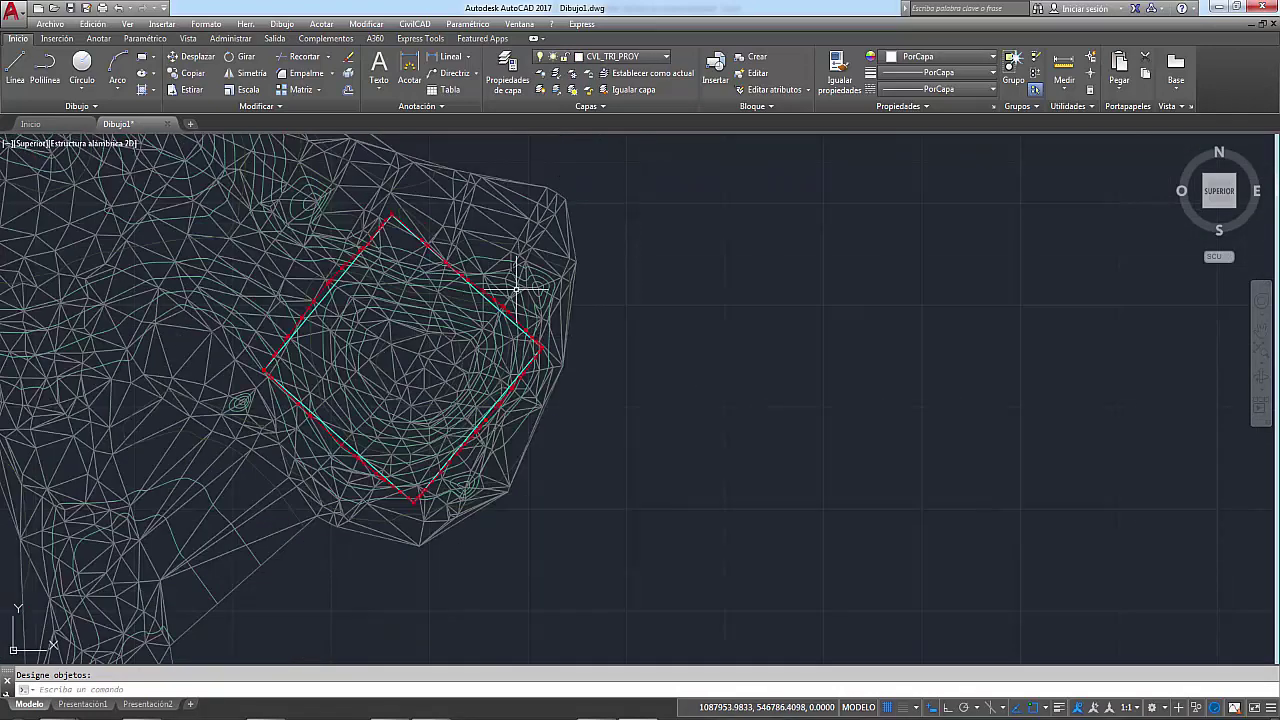
# Triangulate all points with the zero line as perimeter, maximum distance 50 and minimum angle 5.
pyautogui.click(410, 25)
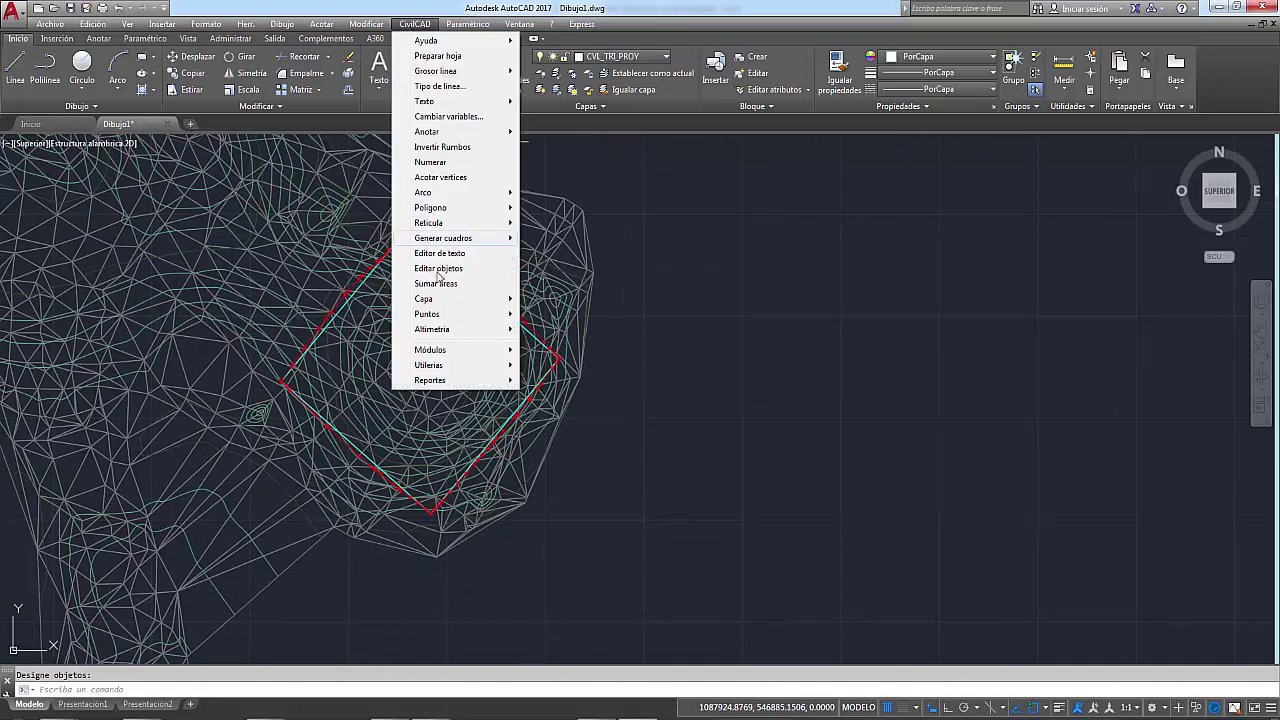
pyautogui.moveTo(455, 329)
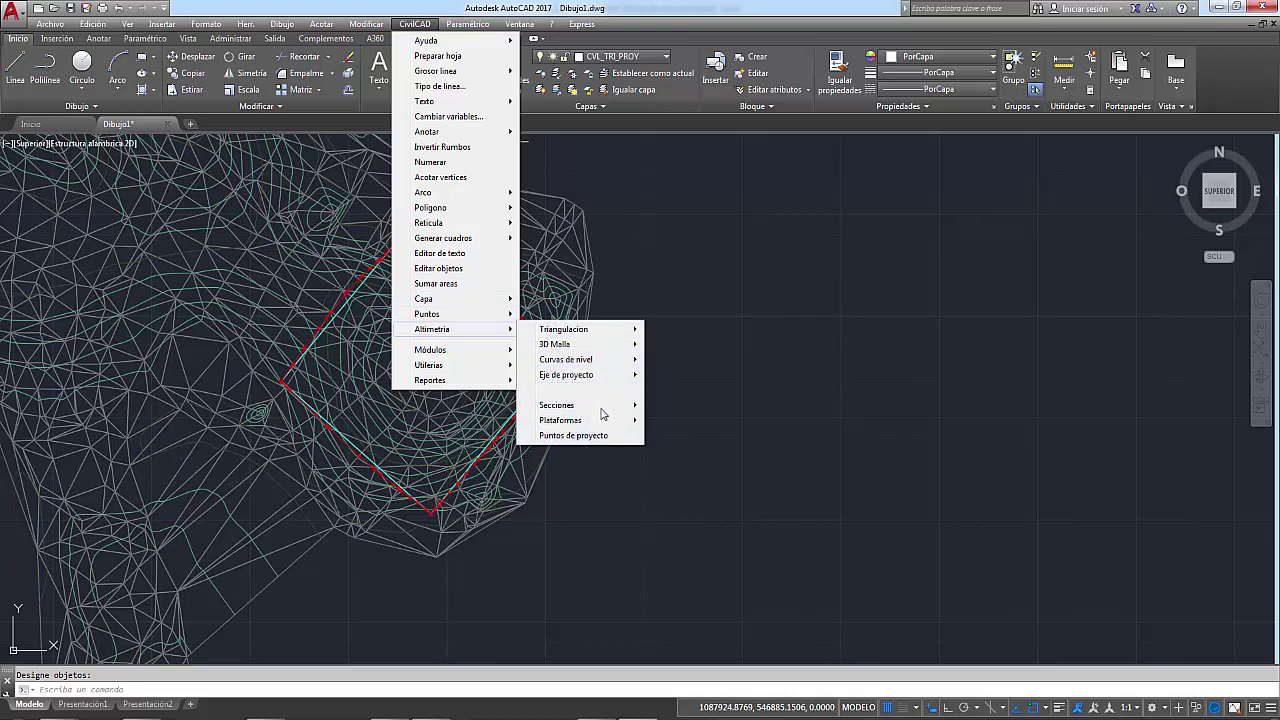
pyautogui.moveTo(560, 420)
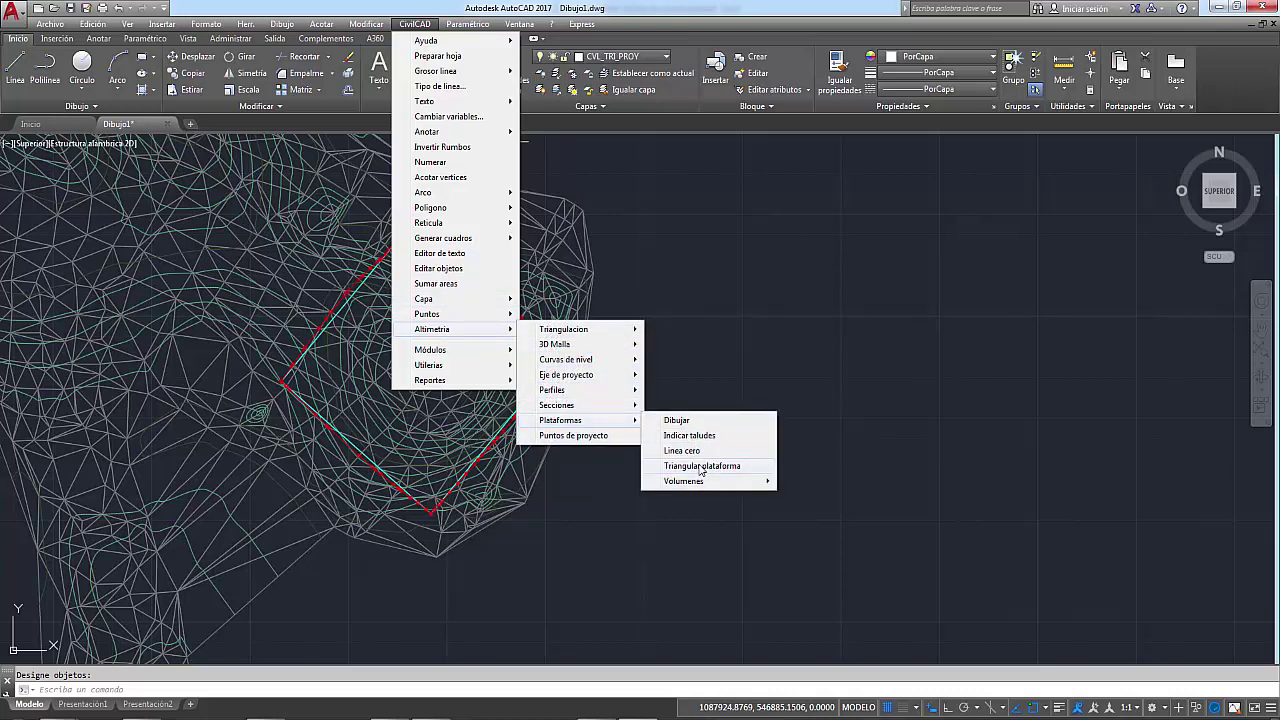
pyautogui.click(701, 466)
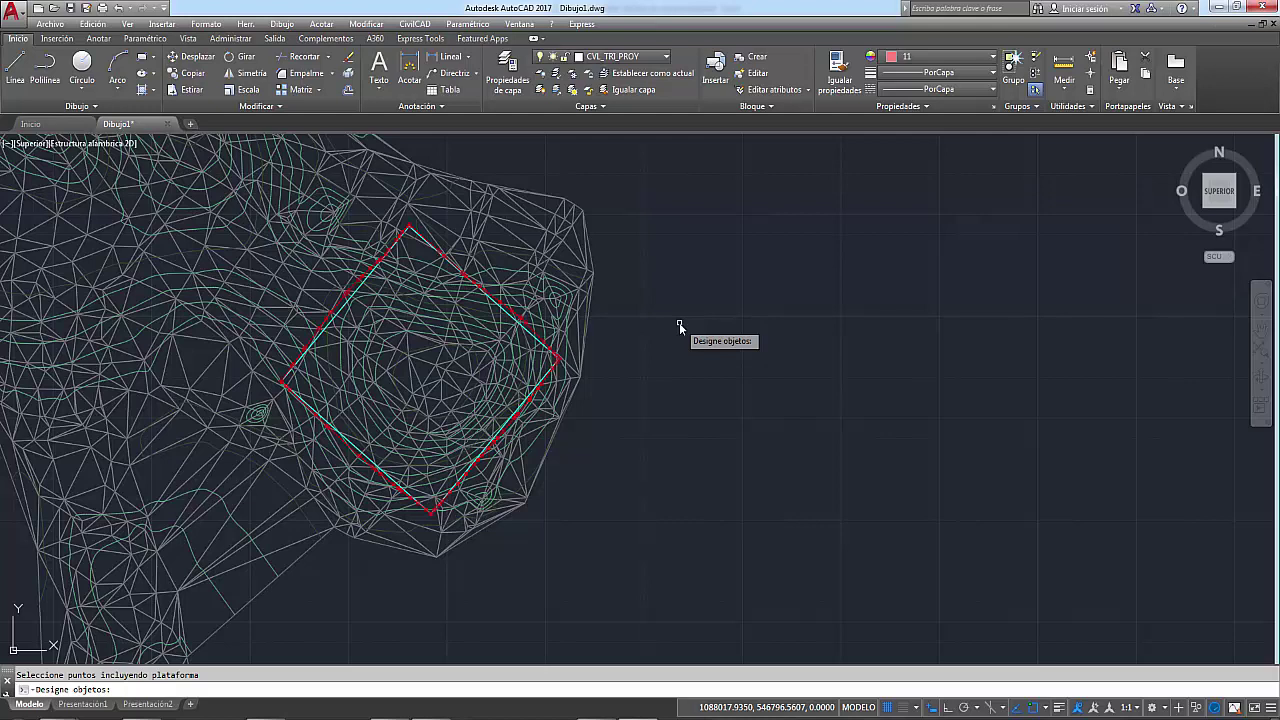
pyautogui.write('T')
pyautogui.press('Return')
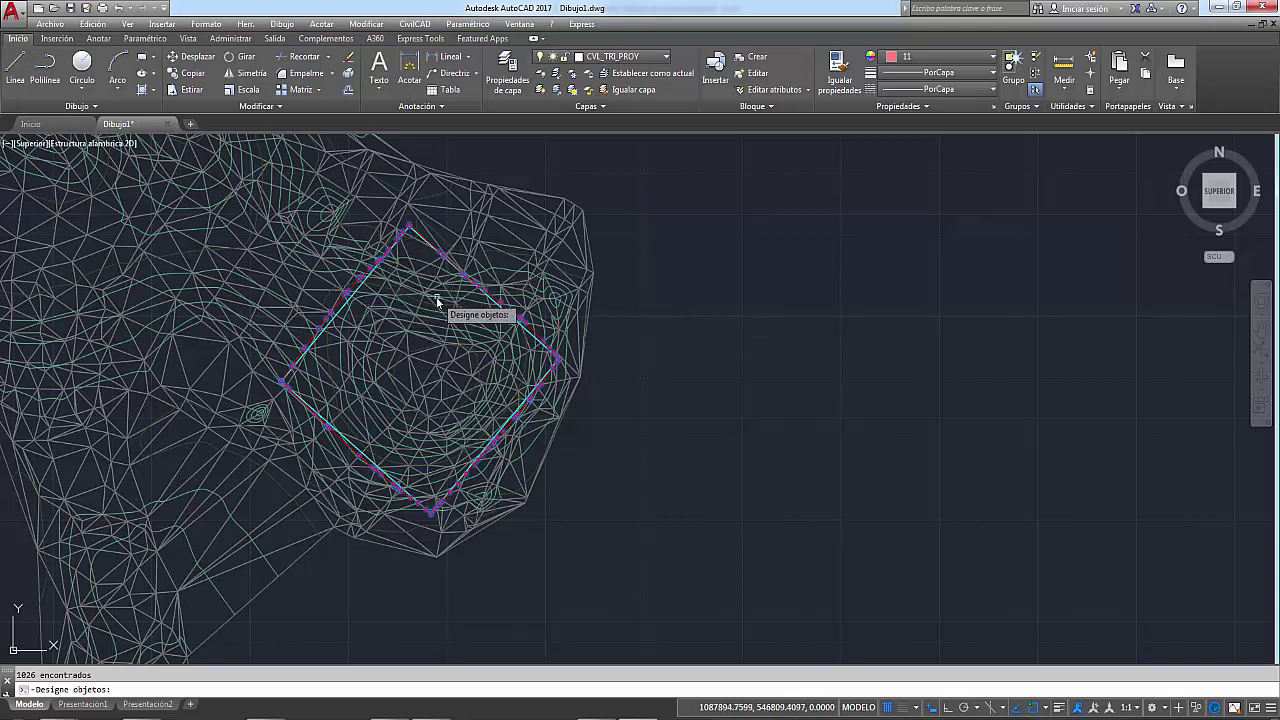
pyautogui.click(512, 303)
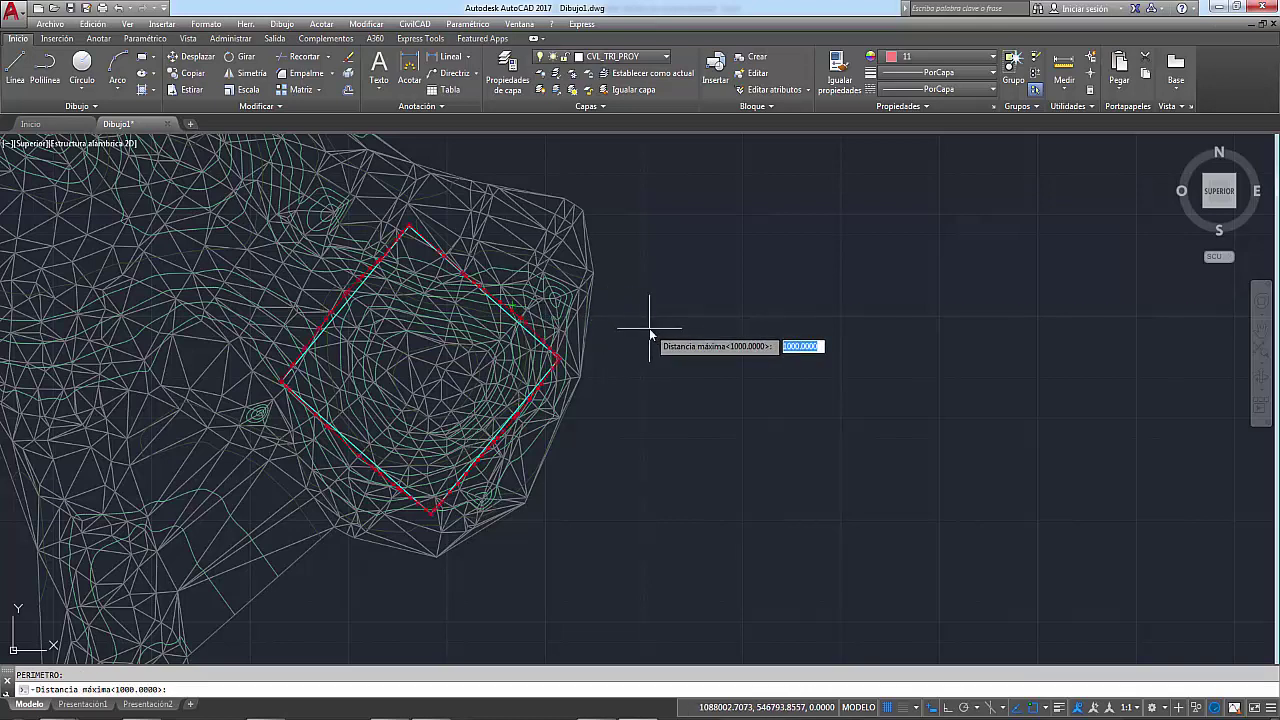
pyautogui.write('20')
pyautogui.press('BackSpace')
pyautogui.press('BackSpace')
pyautogui.write('50')
pyautogui.press('Return')
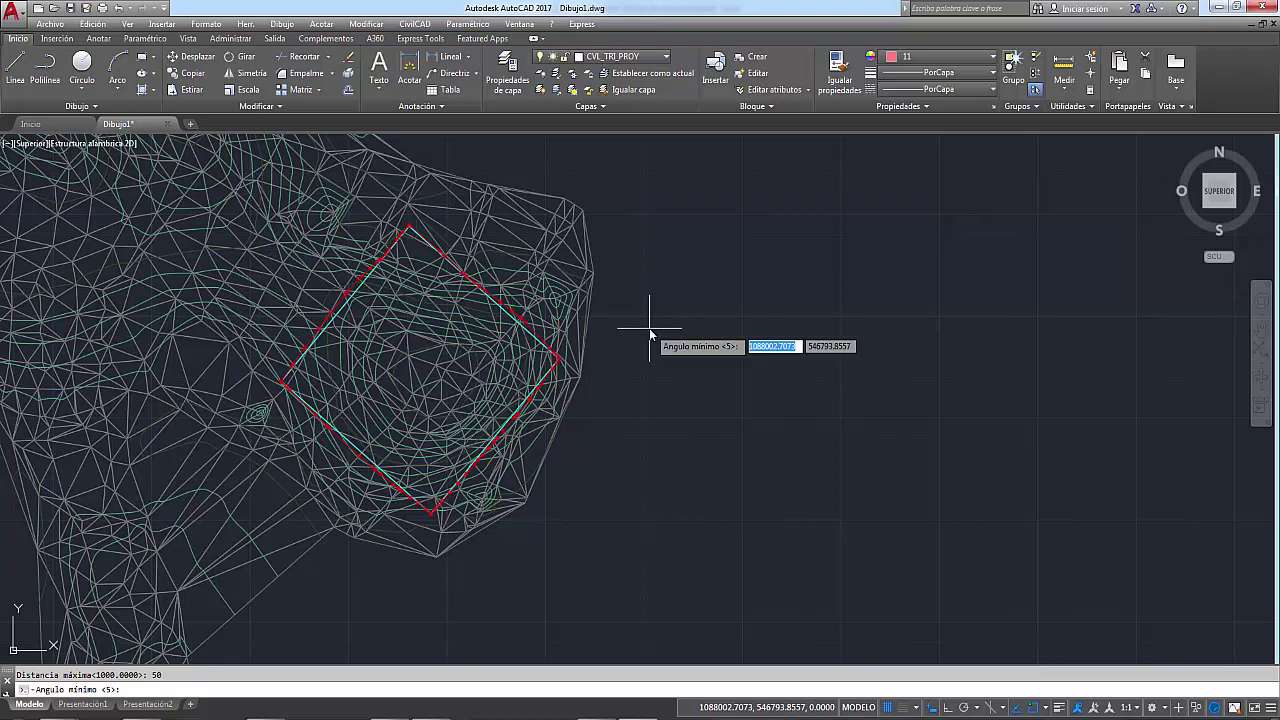
pyautogui.press('Return')
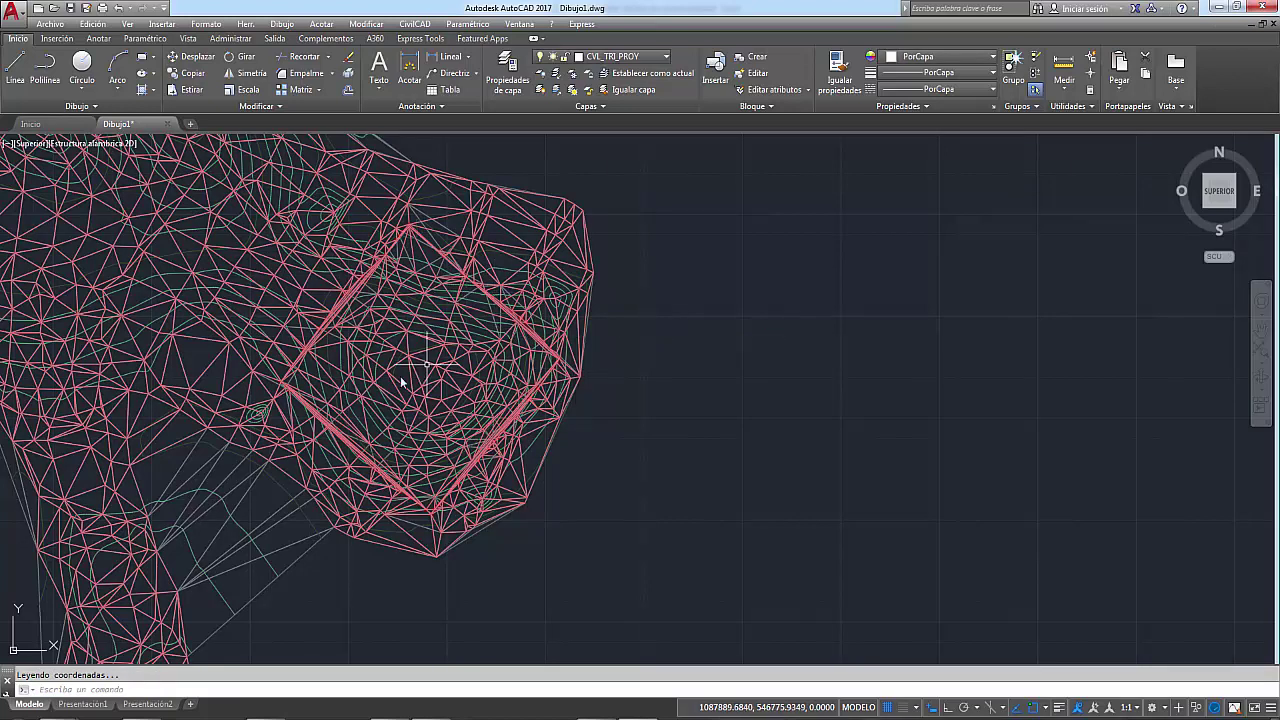
pyautogui.moveTo(486, 332)
pyautogui.mouseDown(button='middle')
pyautogui.moveTo(568, 278)
pyautogui.moveTo(514, 286)
pyautogui.mouseUp(button='middle')
pyautogui.moveTo(423, 277)
pyautogui.mouseDown(button='middle')
pyautogui.moveTo(486, 343)
pyautogui.moveTo(470, 350)
pyautogui.mouseUp(button='middle')
pyautogui.scroll(-5, 470, 350)
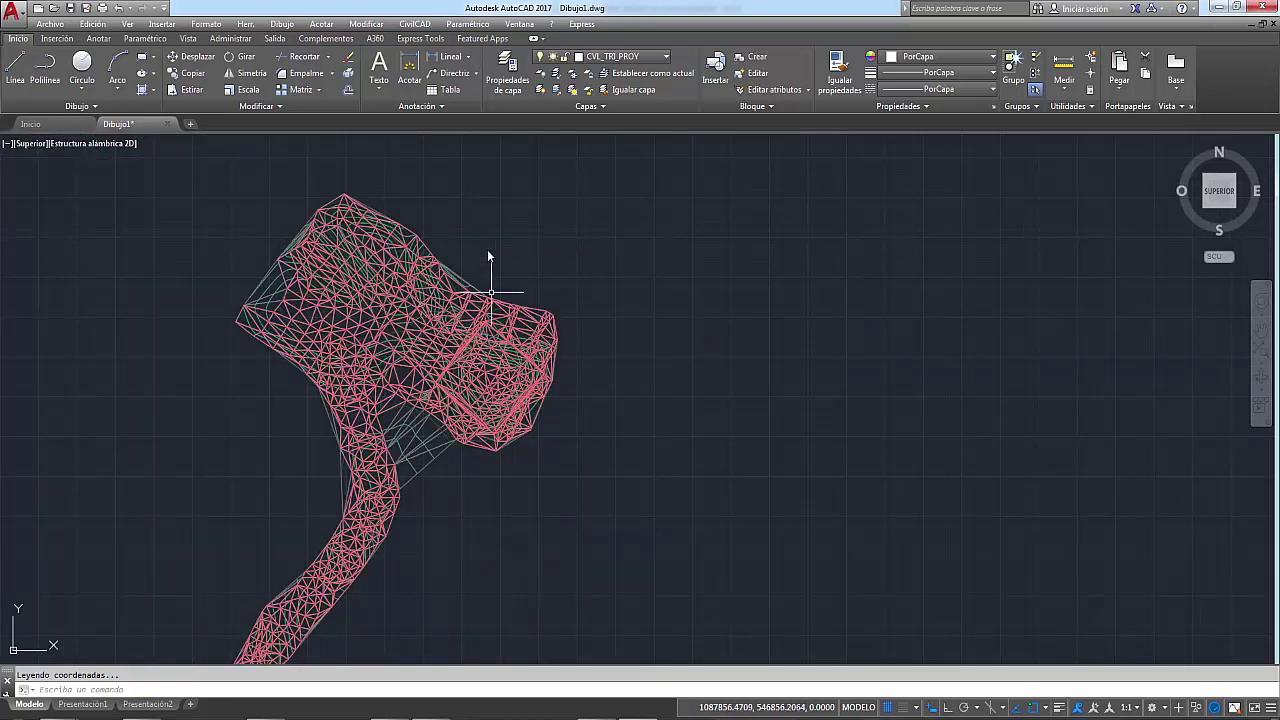
pyautogui.click(366, 25)
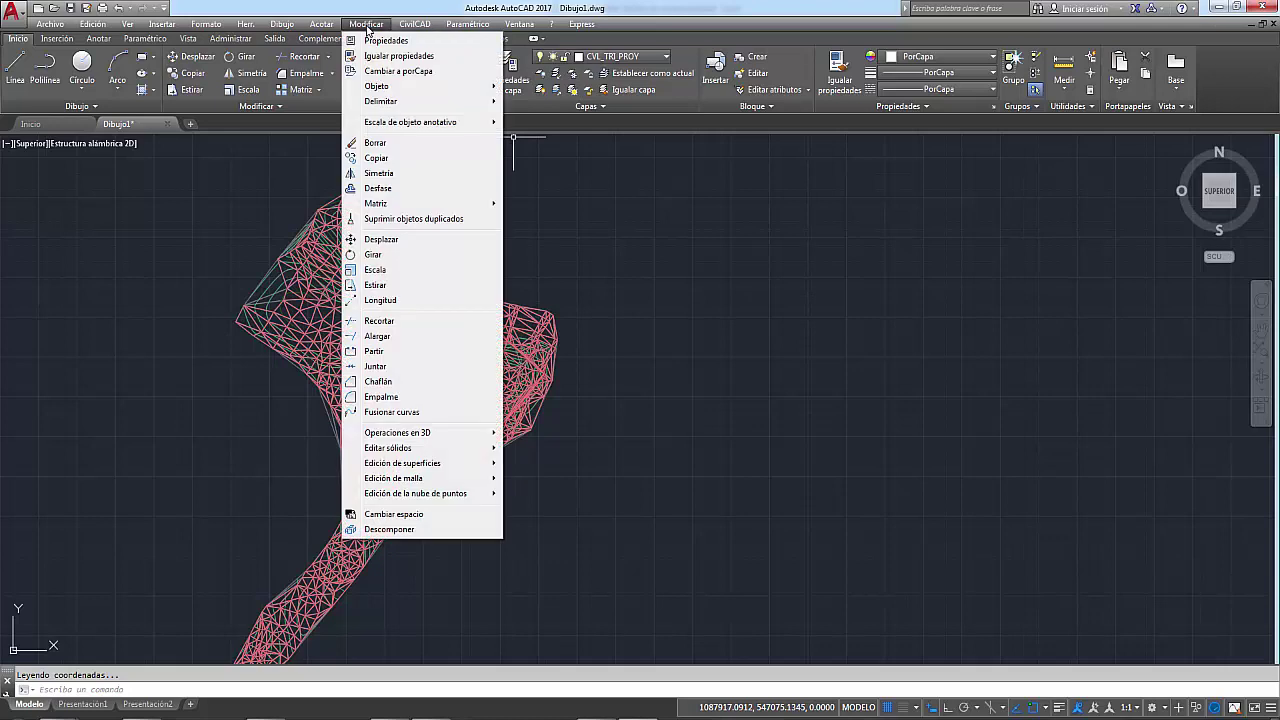
pyautogui.moveTo(415, 24)
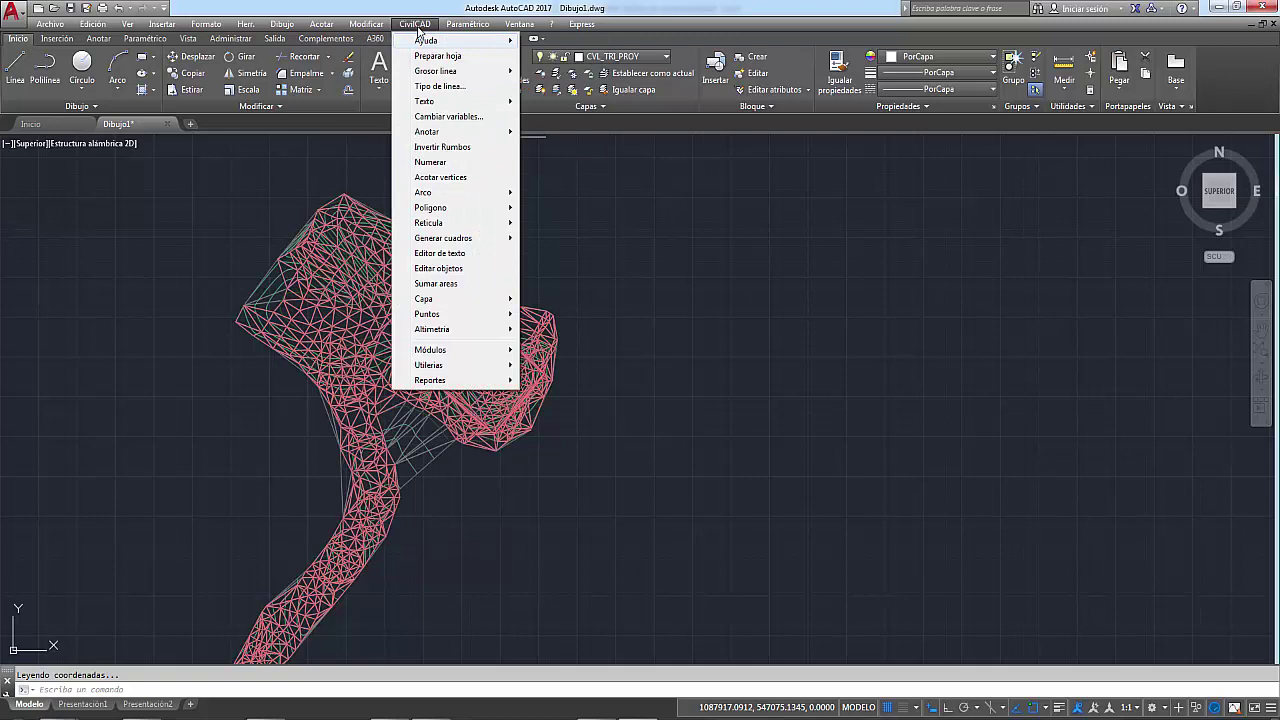
pyautogui.click(648, 248)
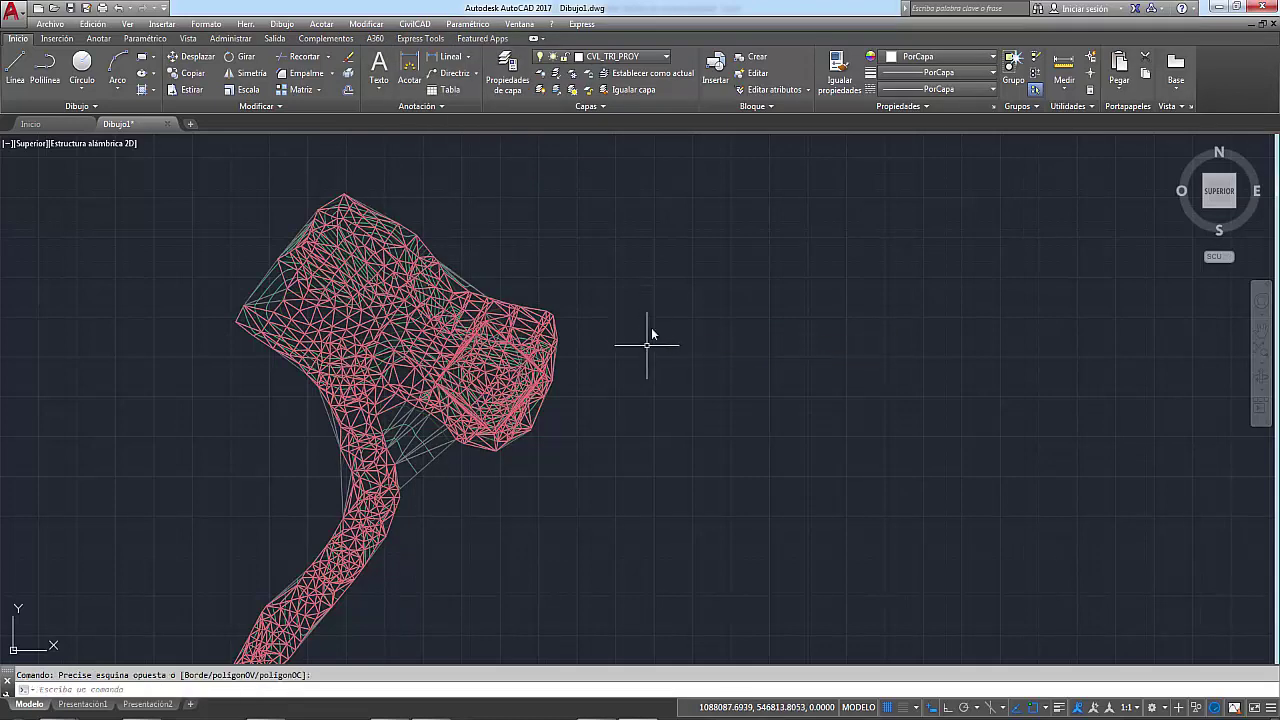
pyautogui.click(418, 25)
pyautogui.moveTo(433, 329)
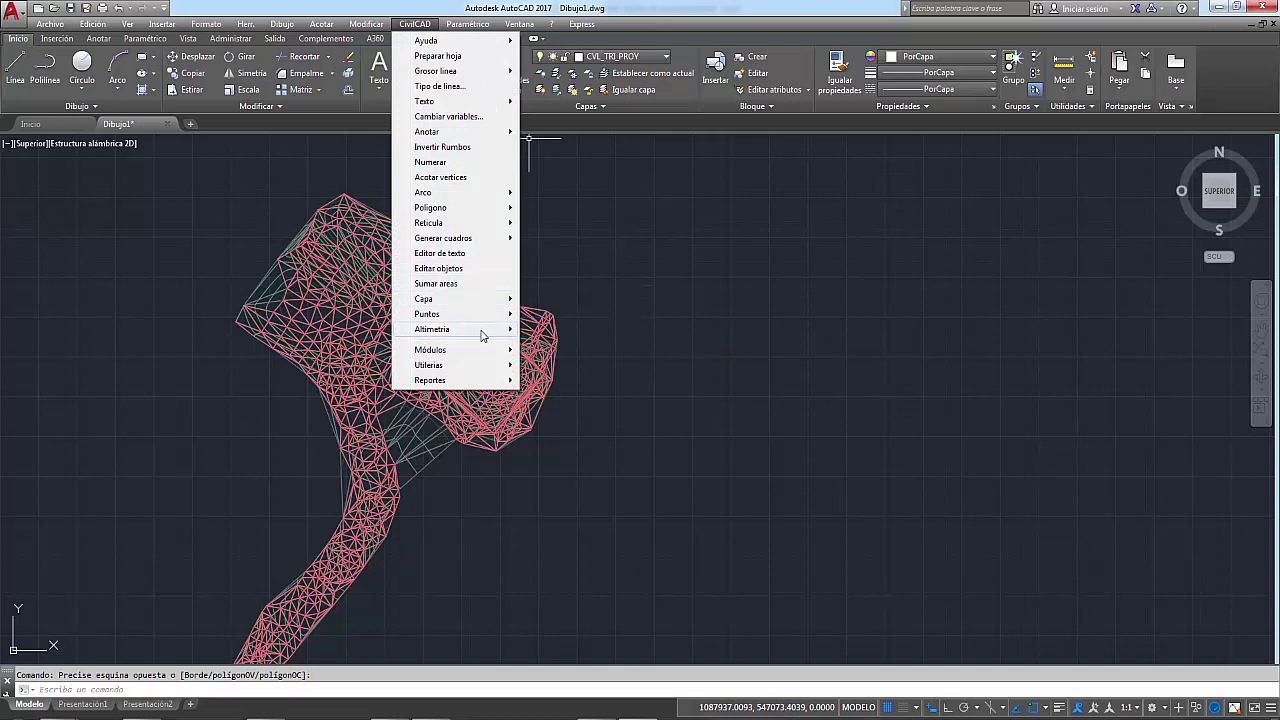
pyautogui.moveTo(560, 420)
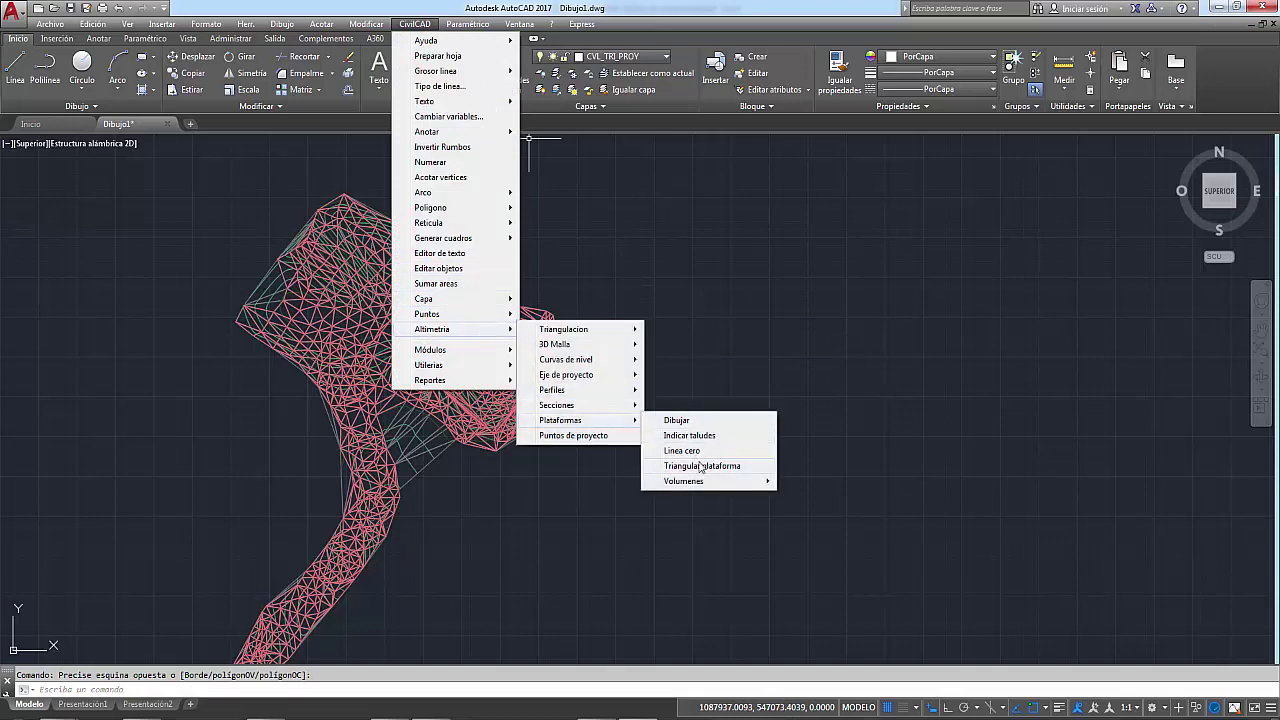
pyautogui.moveTo(685, 481)
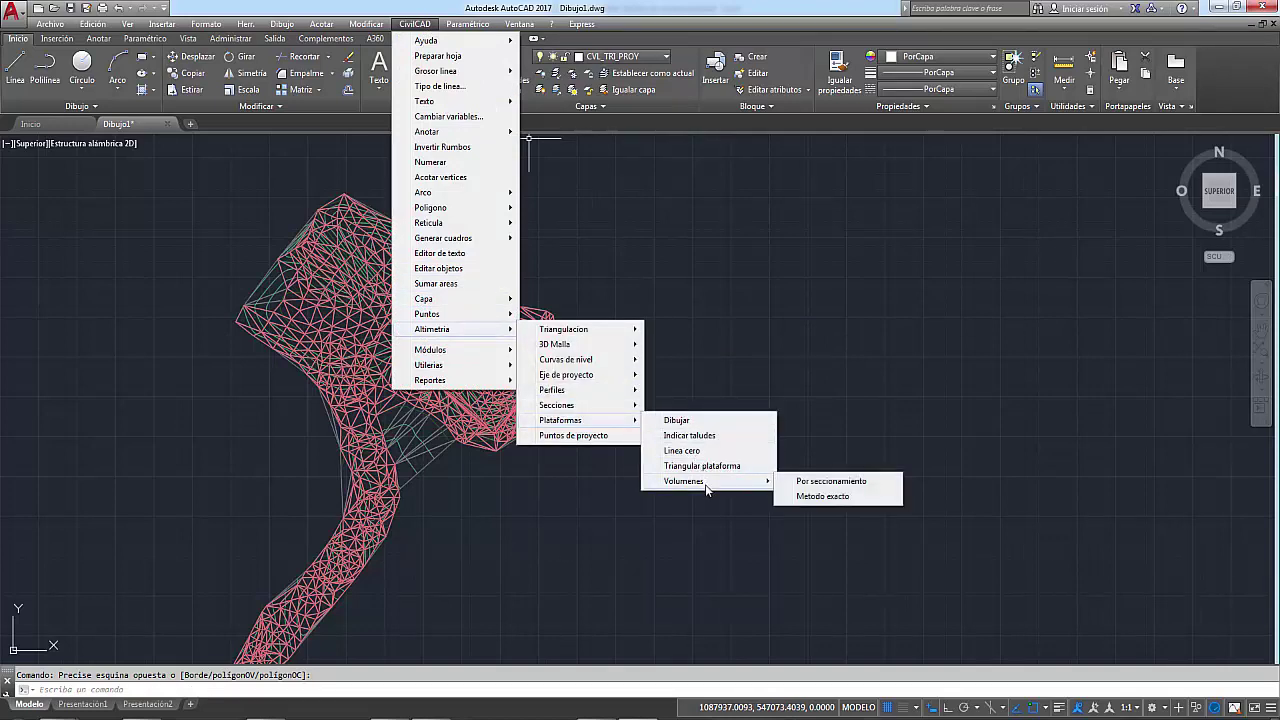
pyautogui.click(773, 348)
pyautogui.click(720, 385)
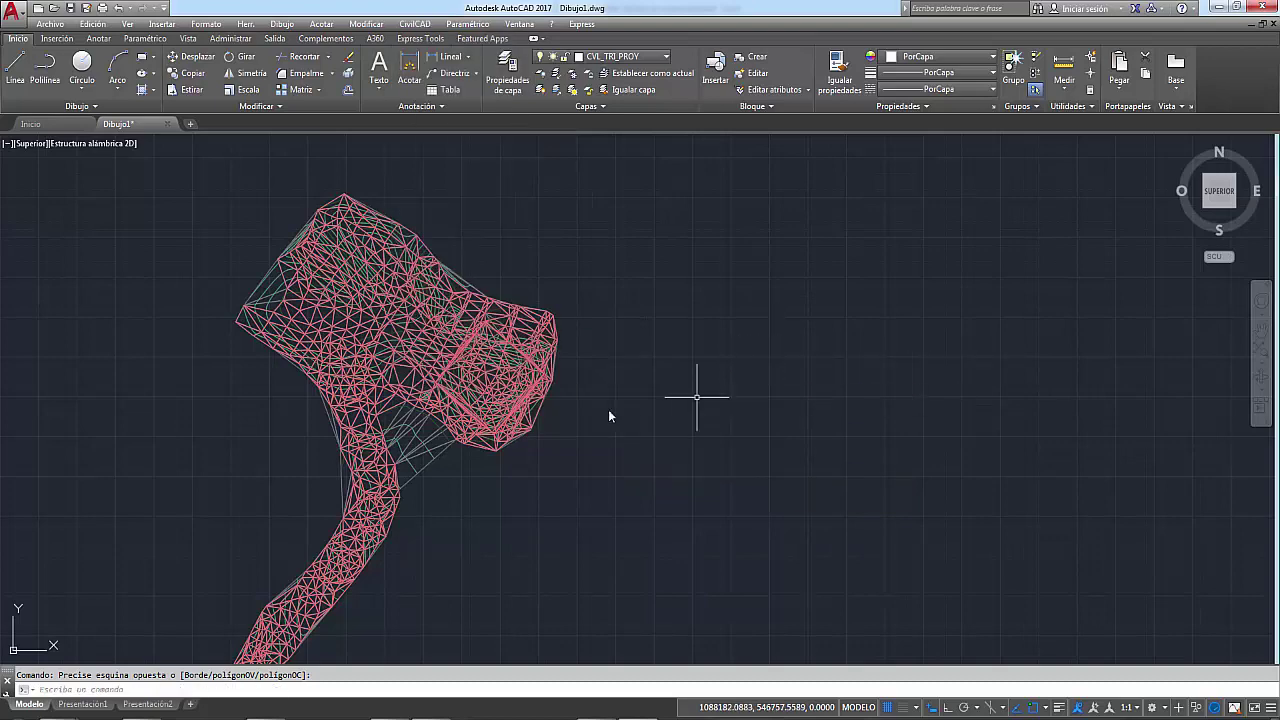
pyautogui.scroll(3, 513, 385)
pyautogui.moveTo(513, 385); pyautogui.dragTo(568, 399, button='middle')
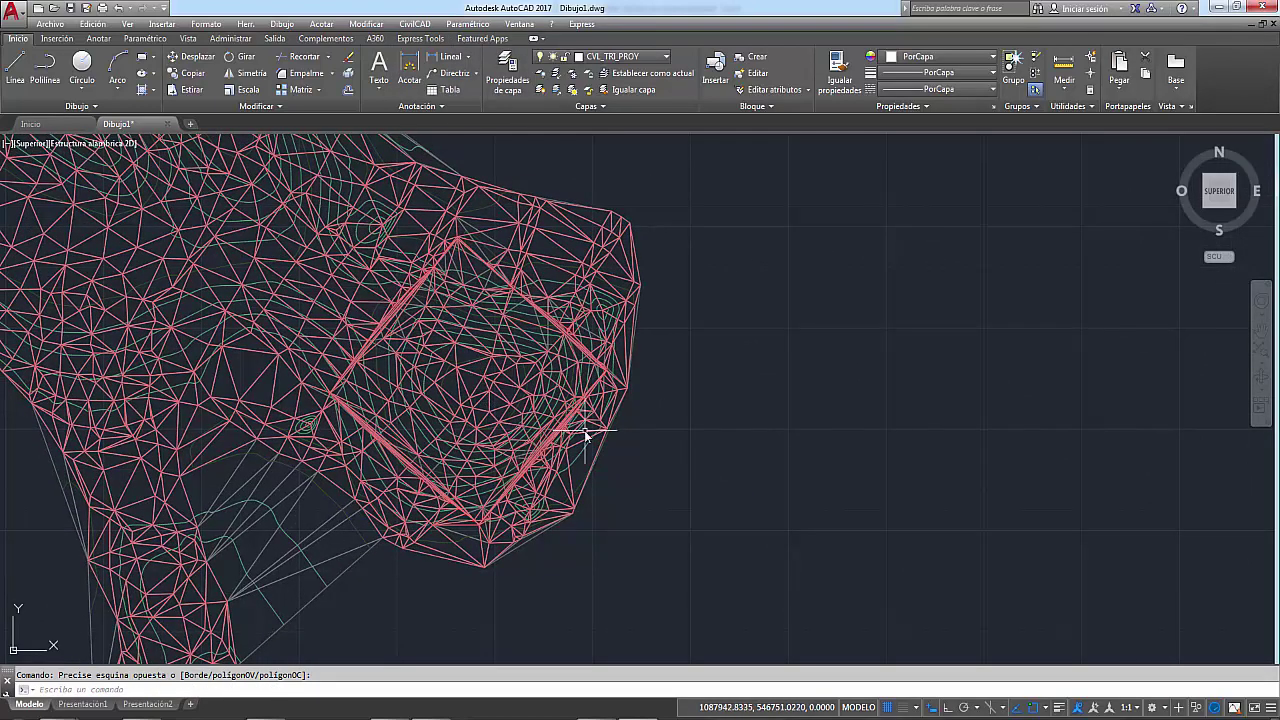
pyautogui.scroll(2, 417, 272)
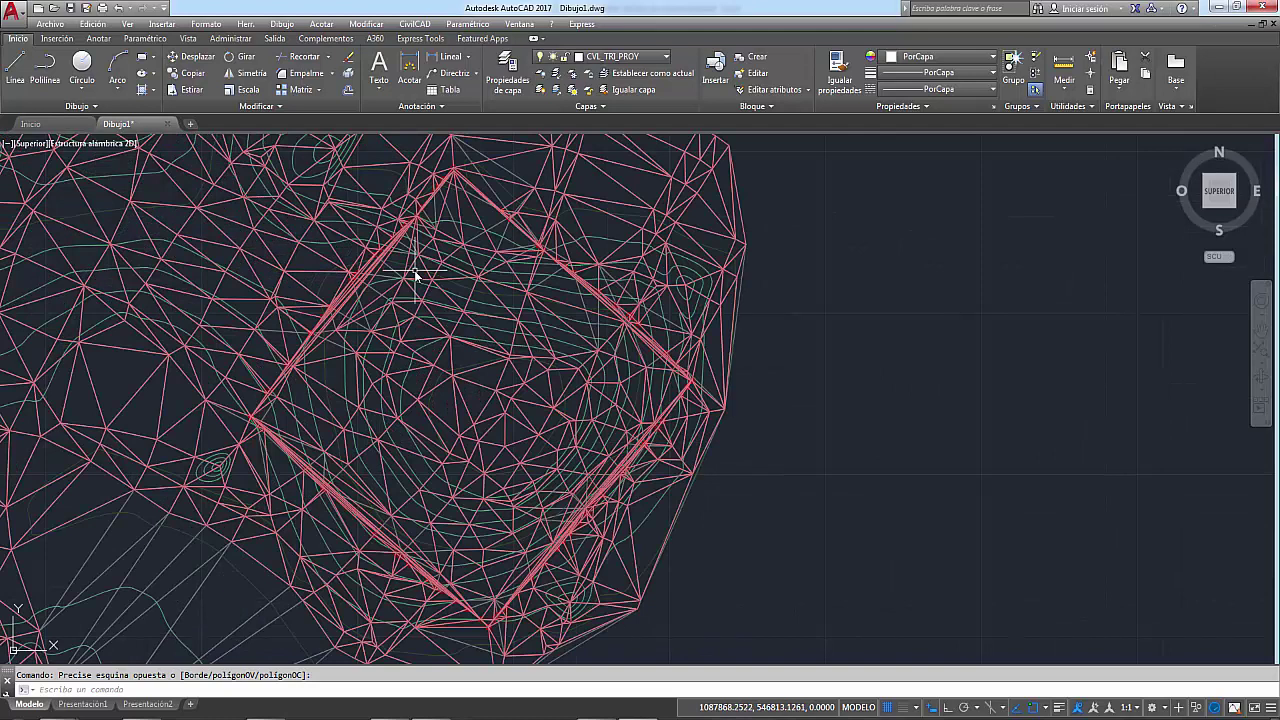
pyautogui.click(405, 25)
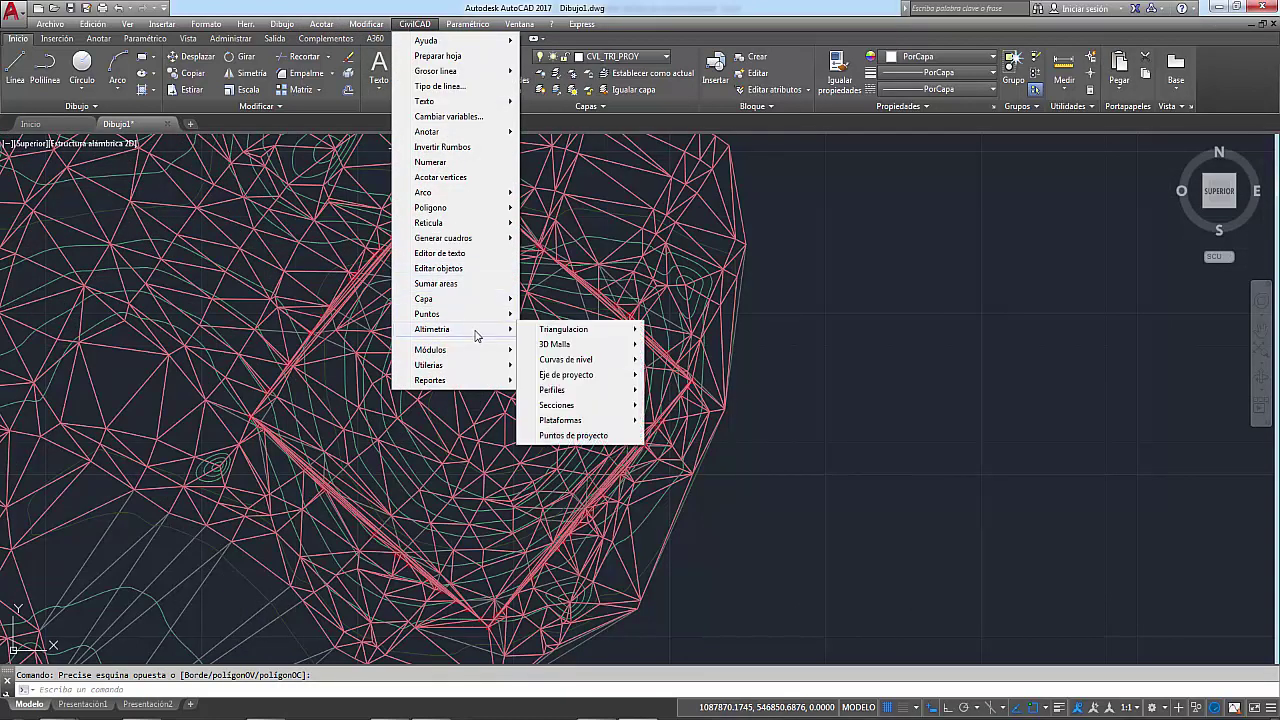
pyautogui.moveTo(567, 374)
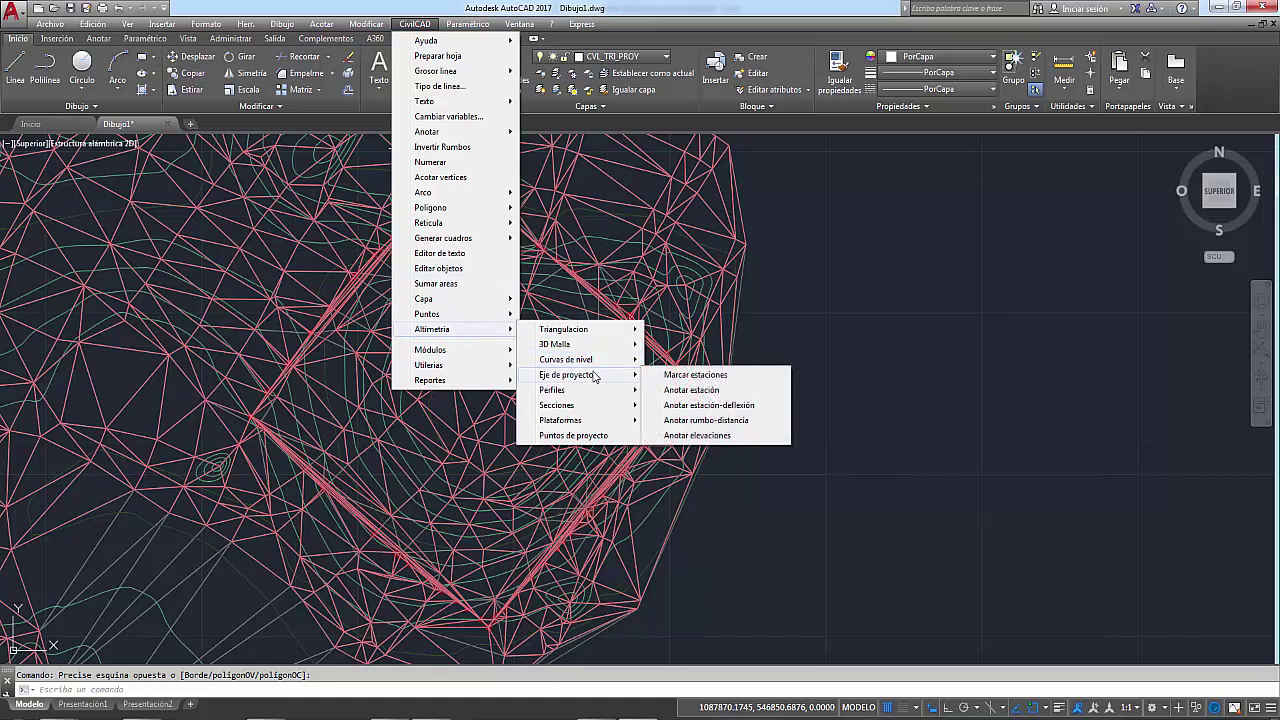
pyautogui.click(949, 302)
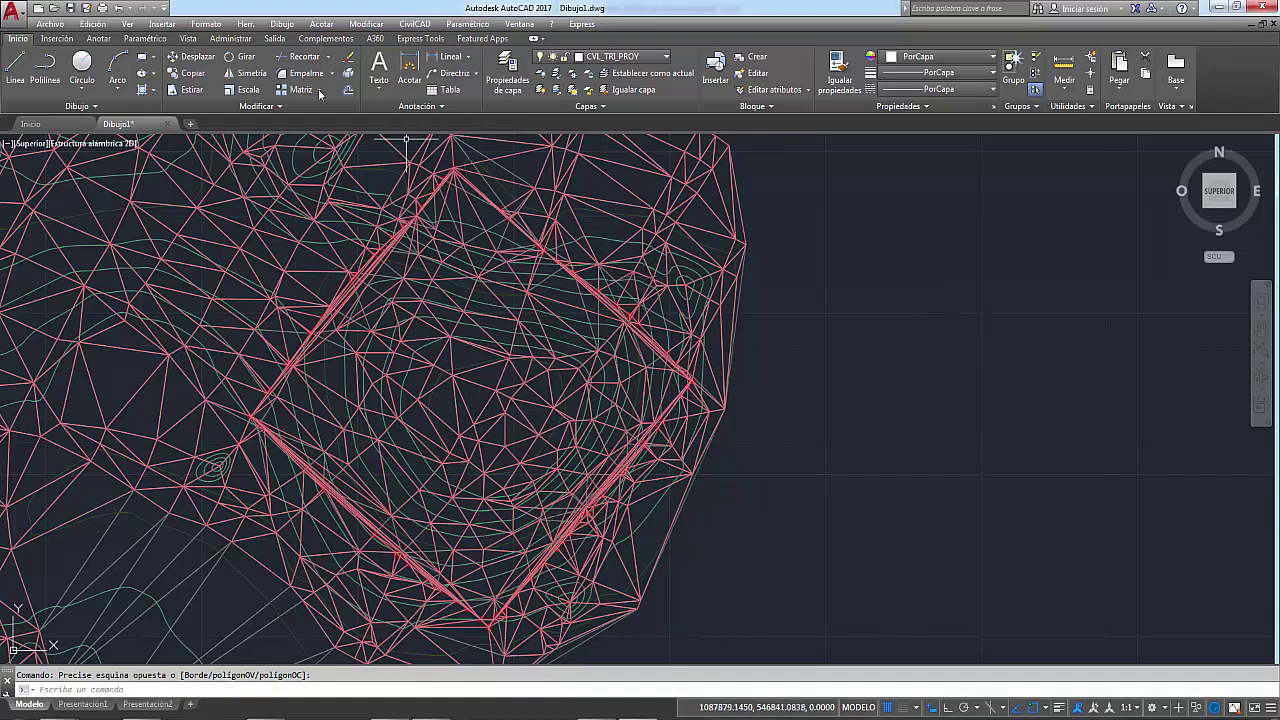
# Turn object snap off and cancel the stray polyline command.
pyautogui.click(47, 70)
pyautogui.scroll(2, 383, 310)
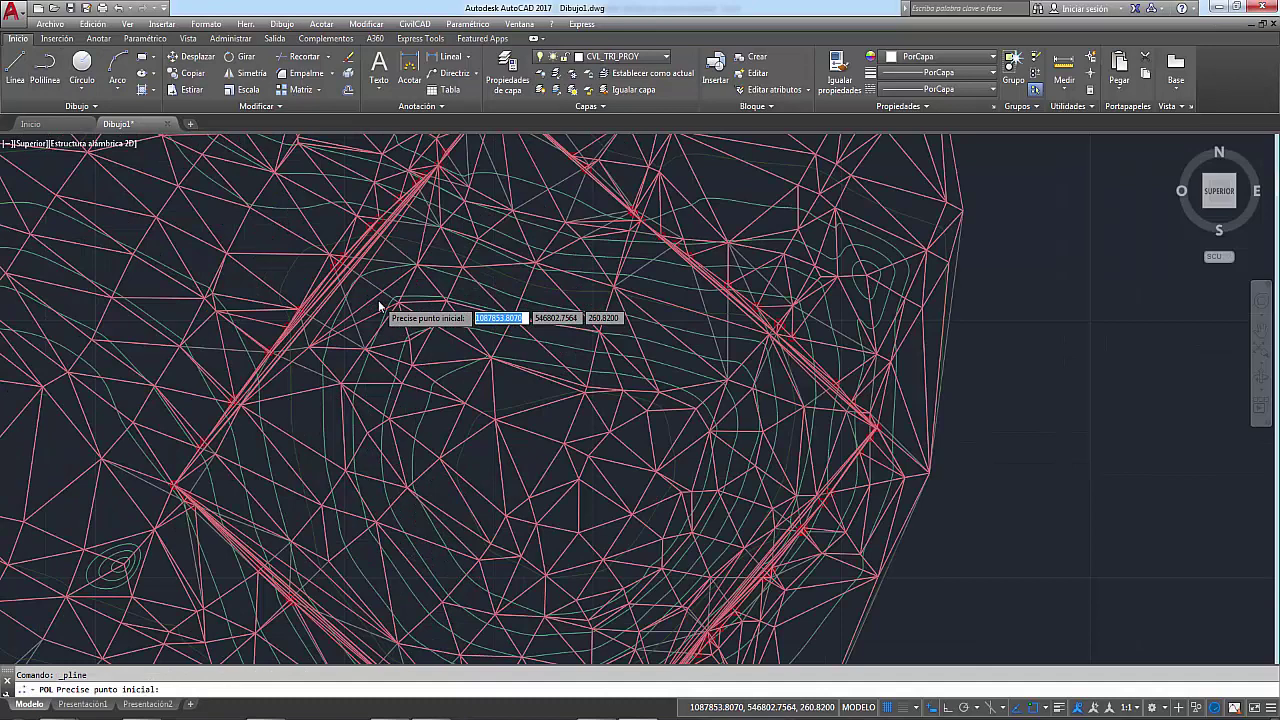
pyautogui.scroll(2, 397, 300)
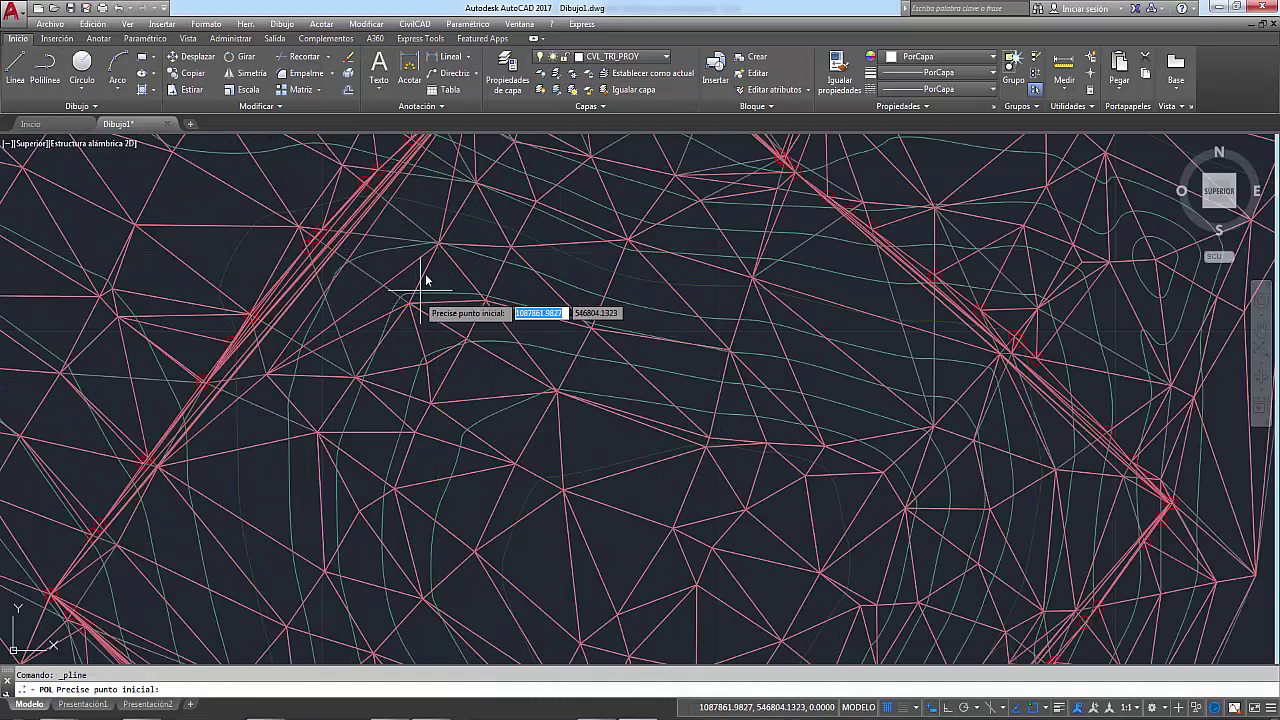
pyautogui.press('F3')
pyautogui.scroll(-3, 425, 277)
pyautogui.press('Escape')
# Make layer 0 current and turn off the CVL_TRI and CVL_TRI_PROY layers.
pyautogui.click(608, 57)
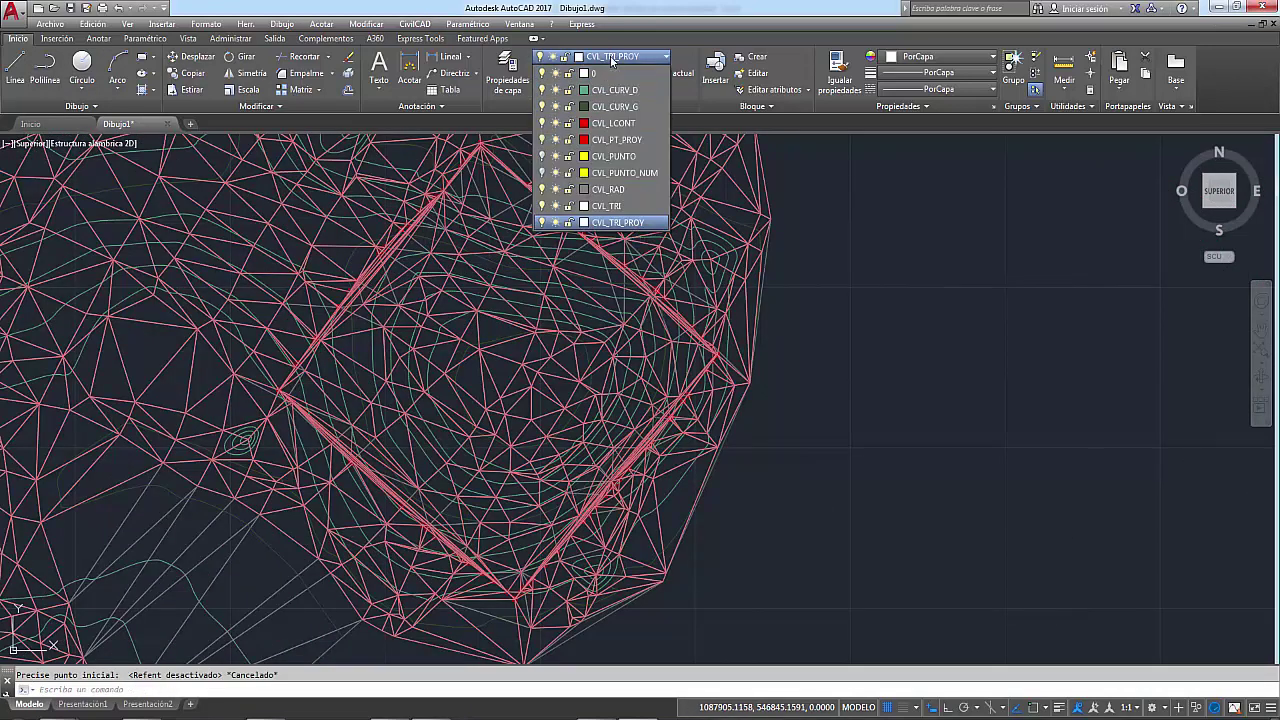
pyautogui.click(541, 222)
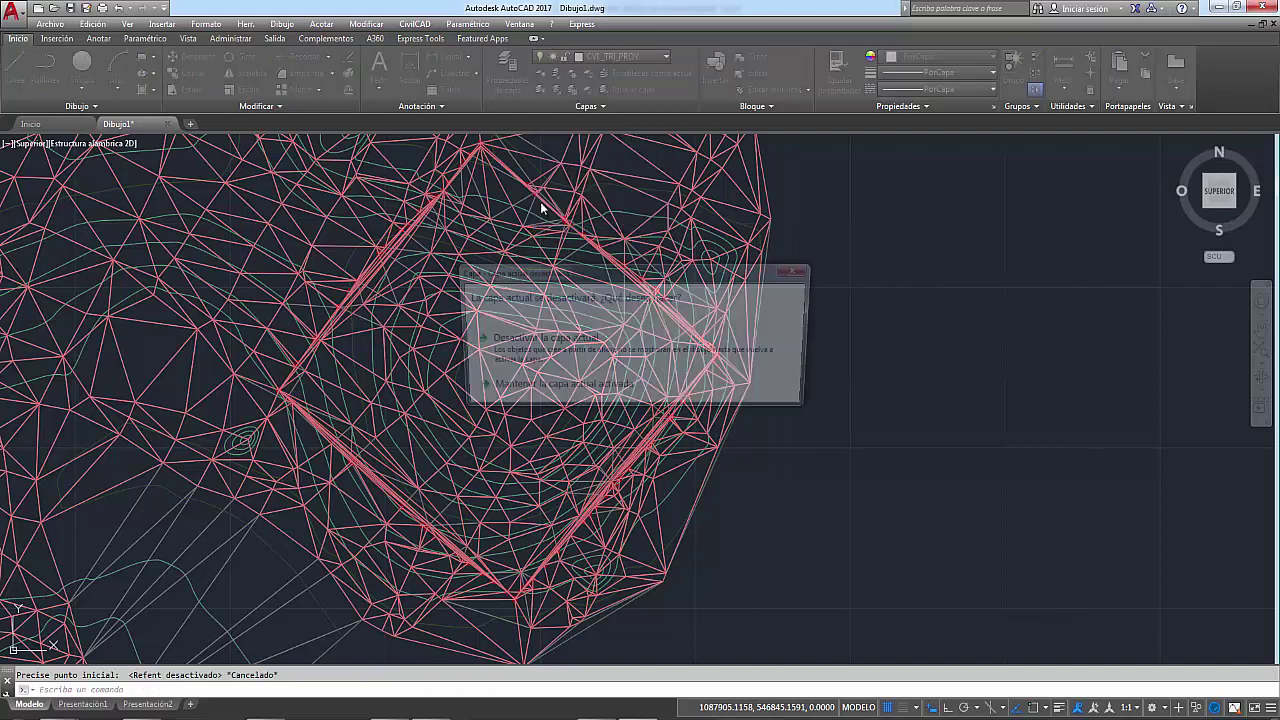
pyautogui.click(800, 272)
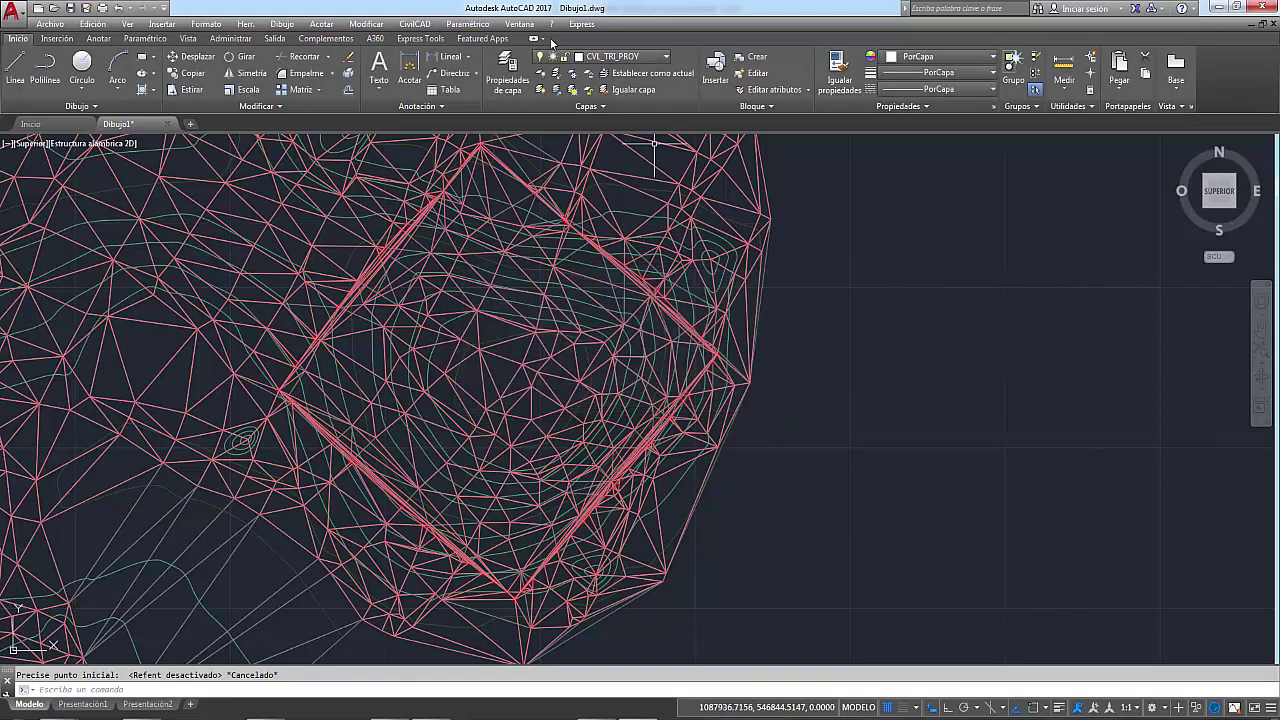
pyautogui.click(600, 57)
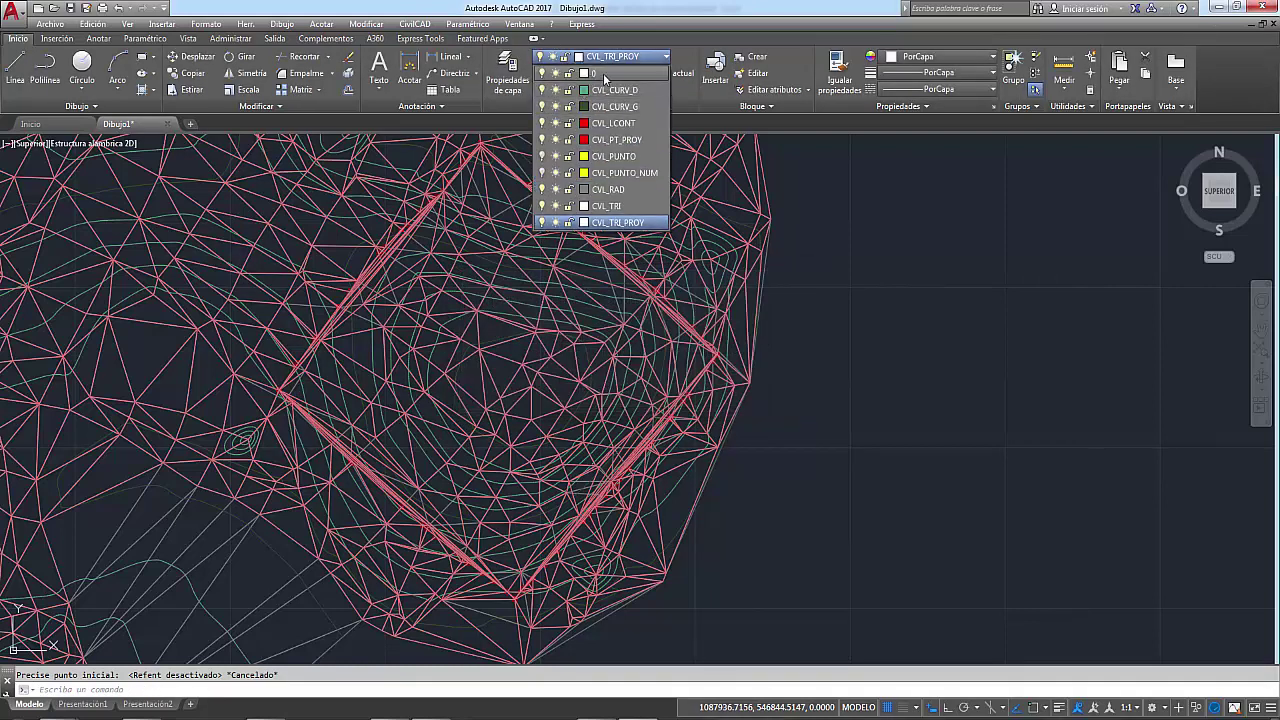
pyautogui.click(605, 73)
pyautogui.click(600, 57)
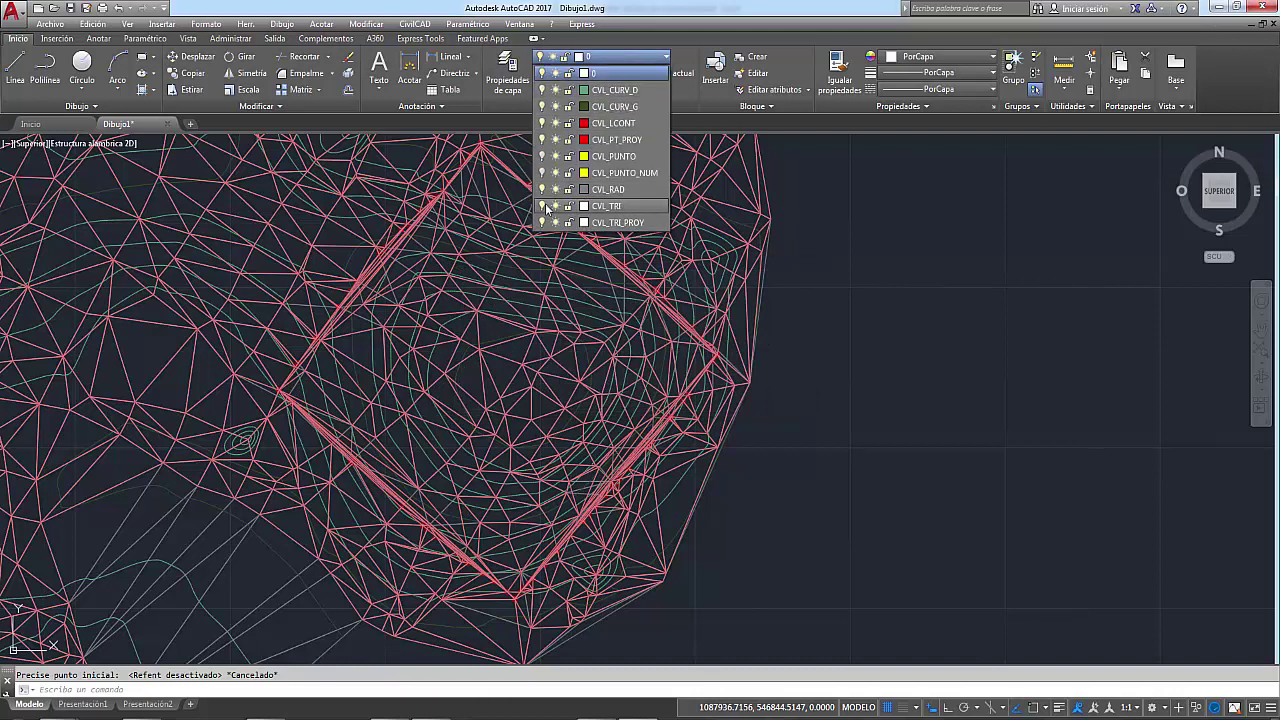
pyautogui.click(541, 206)
pyautogui.click(541, 222)
pyautogui.click(749, 251)
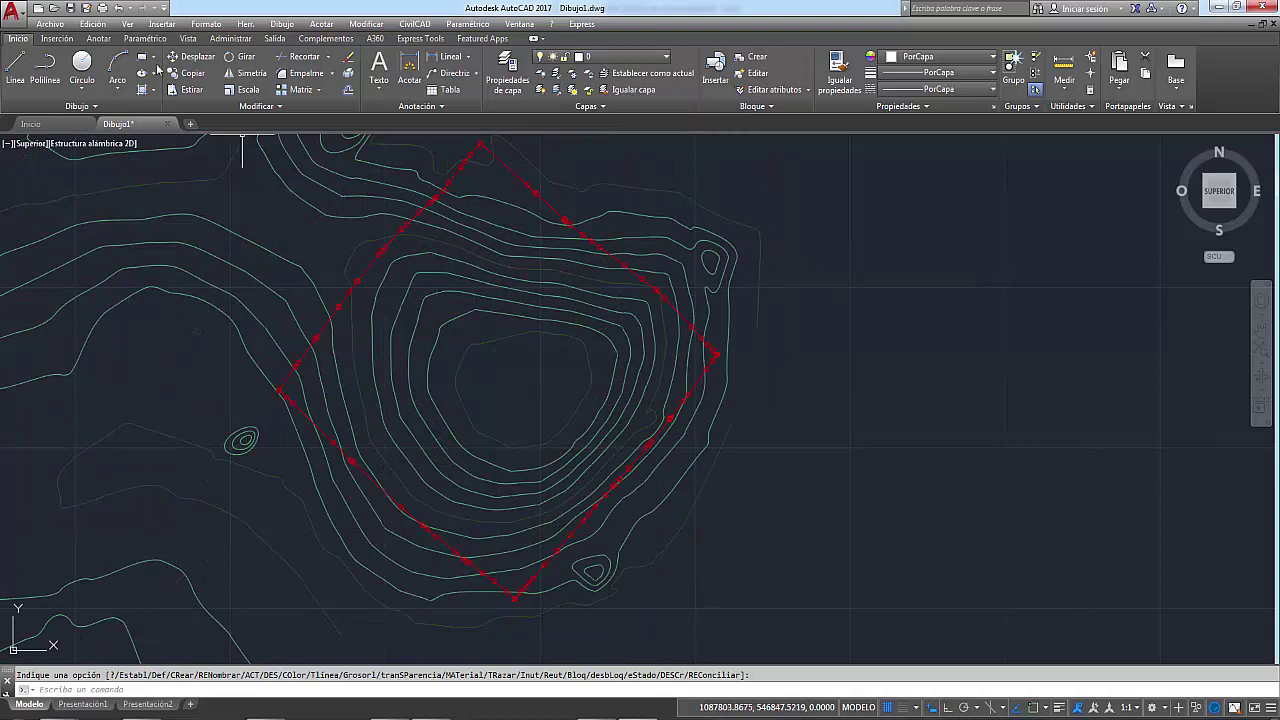
# Start a polyline with object snap off, the grid hidden and dynamic input toggled.
pyautogui.click(45, 68)
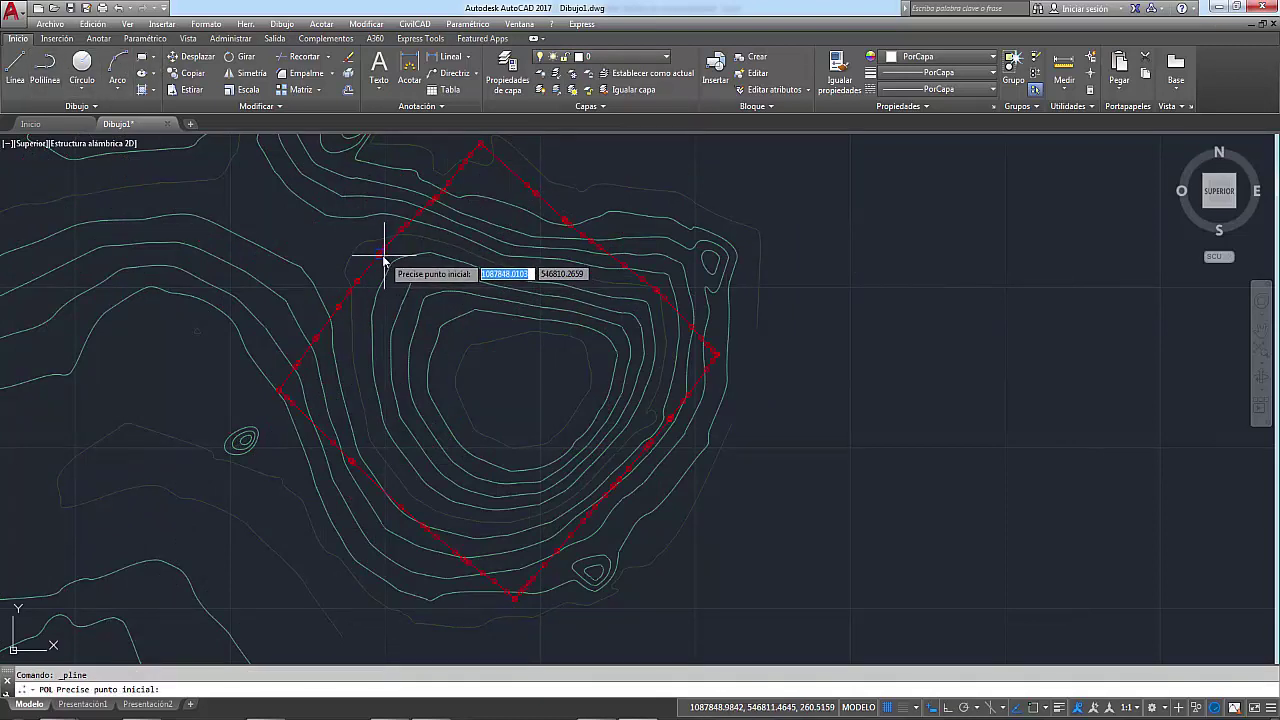
pyautogui.scroll(3, 397, 268)
pyautogui.press('F3')
pyautogui.scroll(-3, 397, 262)
pyautogui.scroll(2, 397, 260)
pyautogui.press('F3')
pyautogui.scroll(3, 388, 225)
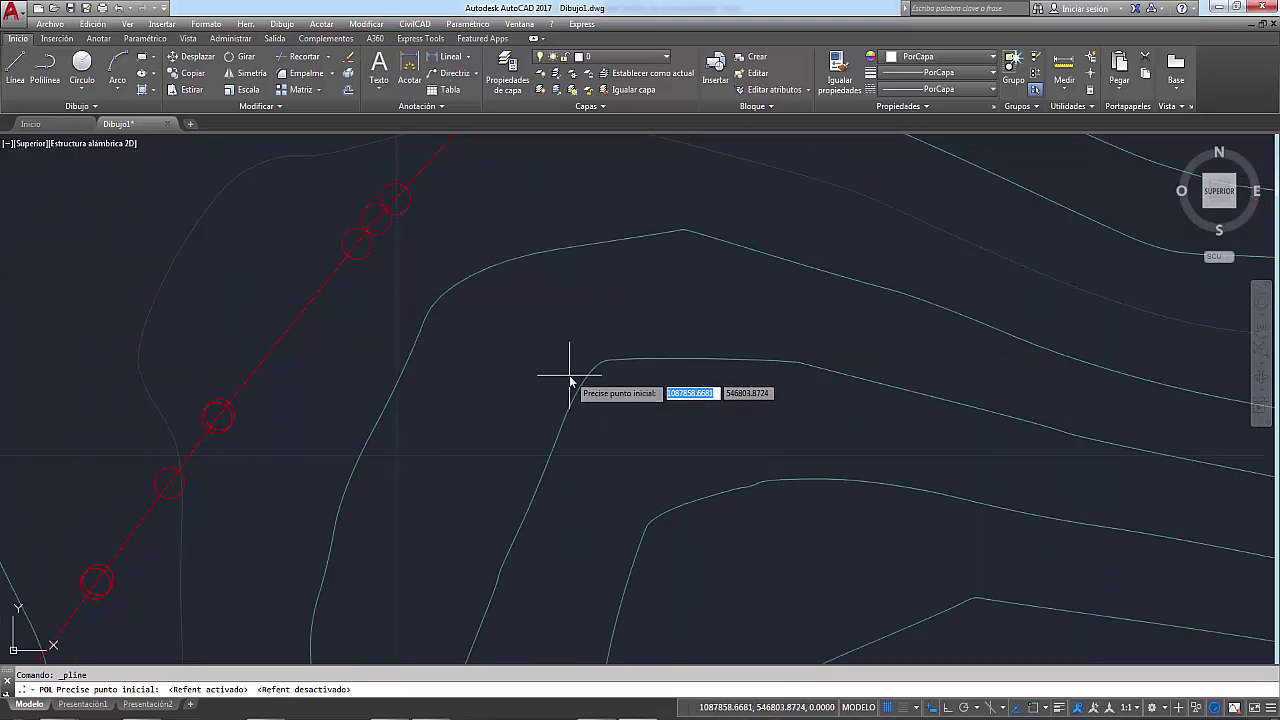
pyautogui.click(889, 706)
pyautogui.scroll(-2, 534, 409)
pyautogui.scroll(-3, 520, 370)
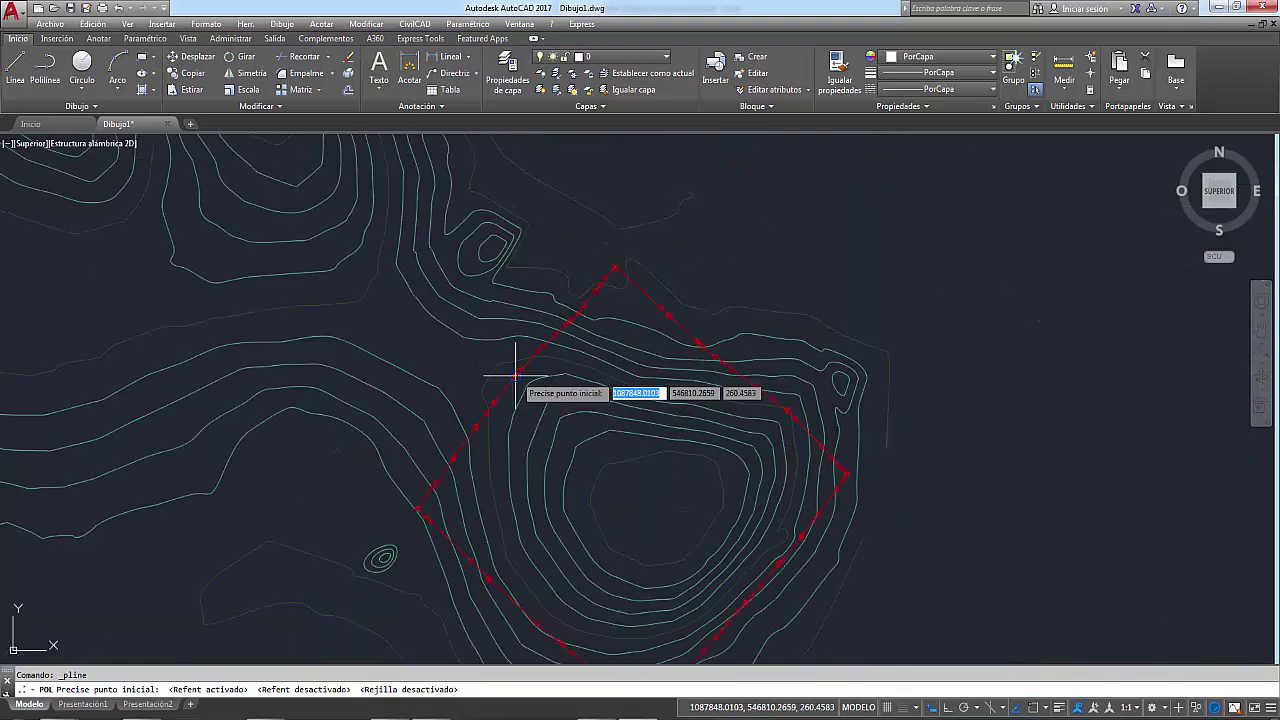
pyautogui.scroll(4, 500, 290)
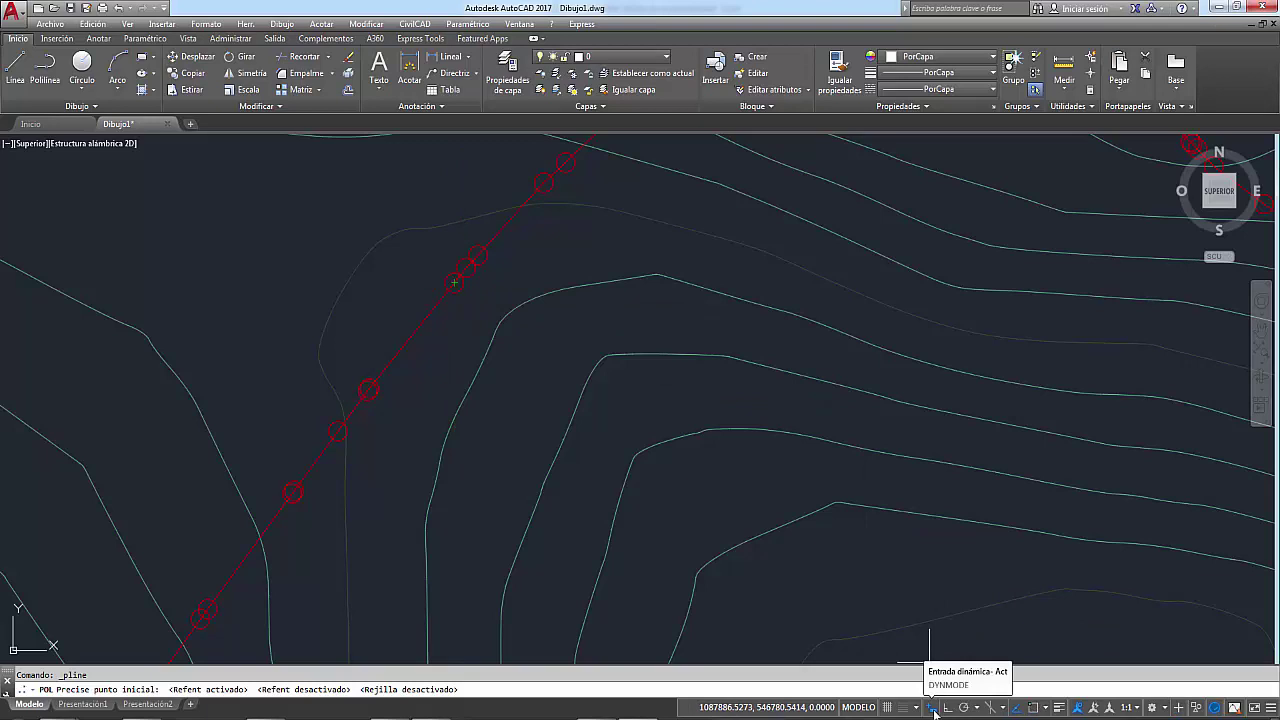
pyautogui.click(933, 707)
pyautogui.scroll(3, 500, 268)
pyautogui.scroll(-3, 437, 295)
pyautogui.scroll(2, 437, 295)
# Draw the axis line across the platform from its upper-left edge to its lower-right edge.
pyautogui.click(468, 249)
pyautogui.scroll(-2, 491, 350)
pyautogui.press('F3')
pyautogui.press('Escape')
pyautogui.rightClick(406, 273)
pyautogui.click(430, 281)
pyautogui.scroll(5, 440, 337)
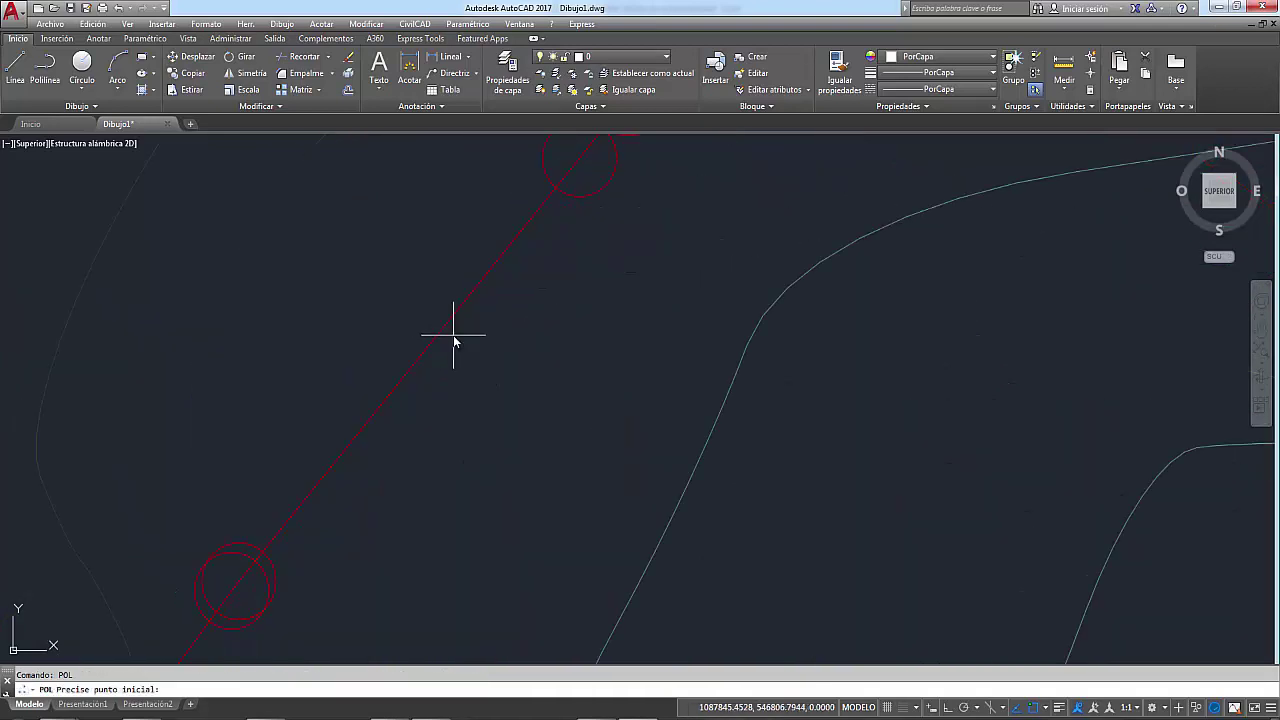
pyautogui.click(429, 354)
pyautogui.scroll(-5, 528, 300)
pyautogui.scroll(1, 650, 395)
pyautogui.scroll(3, 657, 371)
pyautogui.scroll(2, 657, 414)
pyautogui.scroll(-1, 700, 492)
pyautogui.press('Escape')
pyautogui.scroll(-3, 690, 470)
pyautogui.scroll(-3, 600, 350)
pyautogui.scroll(-3, 591, 380)
pyautogui.scroll(2, 549, 349)
pyautogui.moveTo(514, 337); pyautogui.dragTo(541, 375, button='middle')
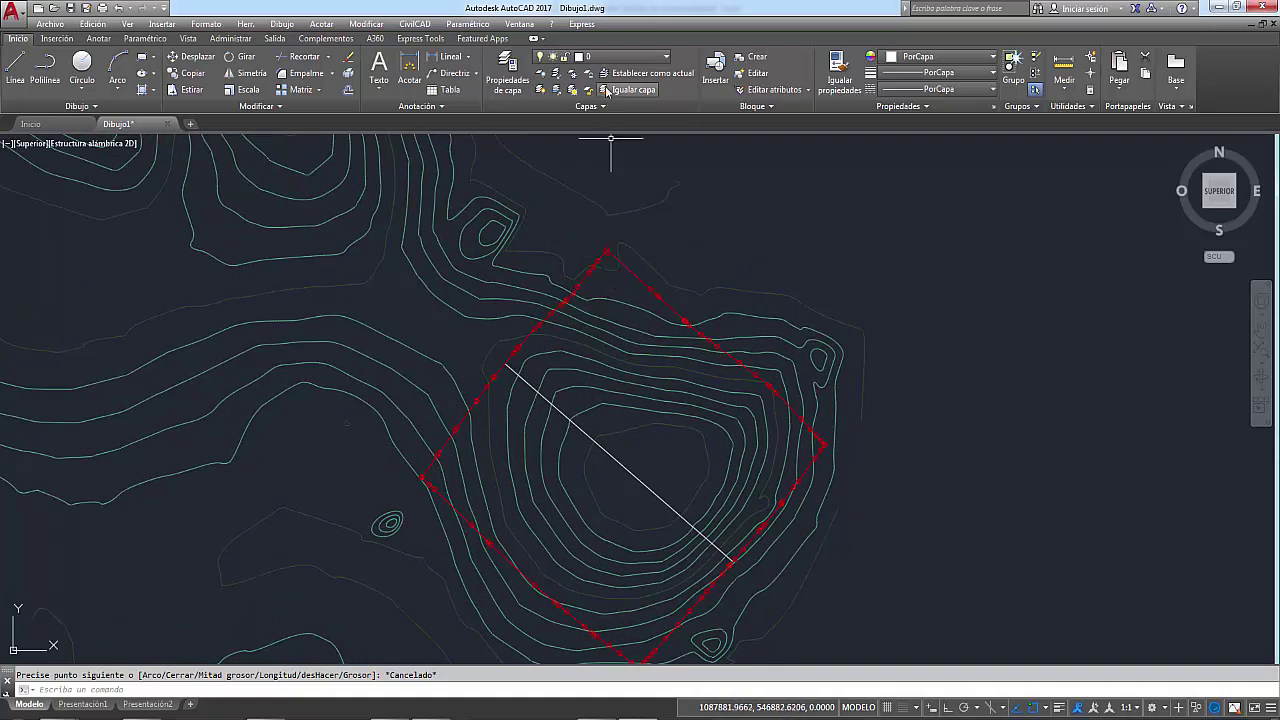
pyautogui.click(620, 56)
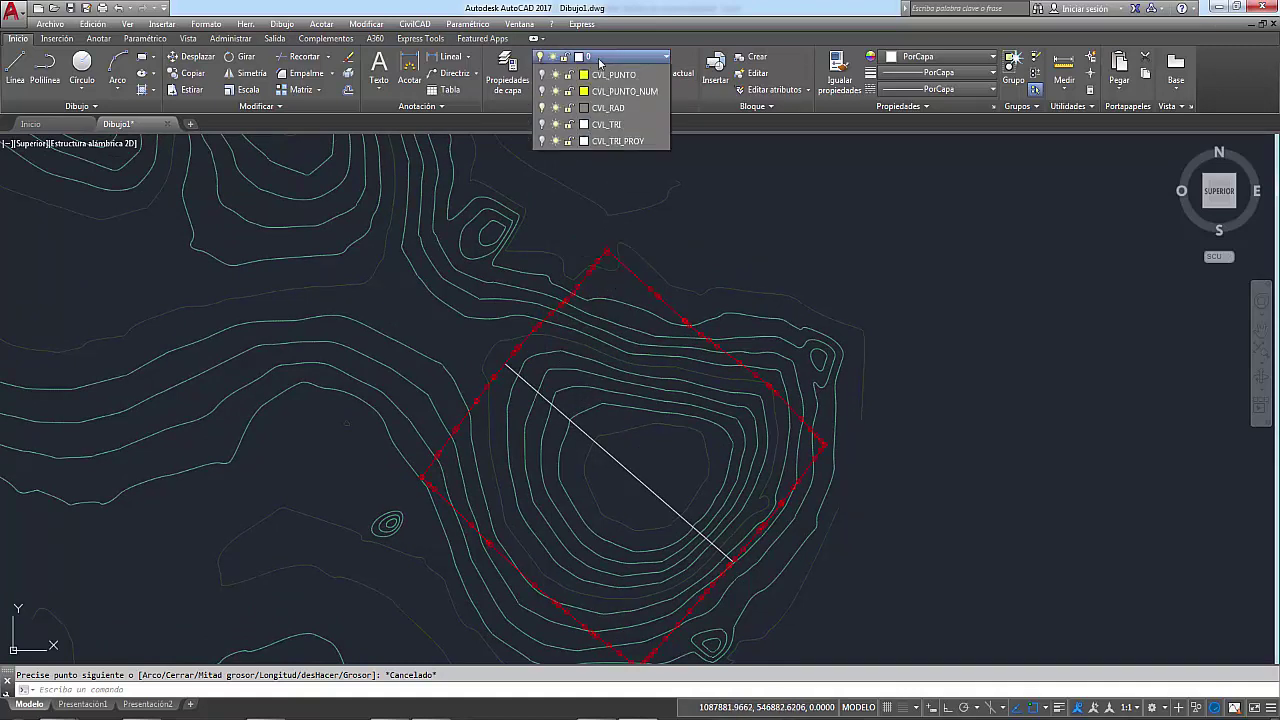
pyautogui.click(416, 26)
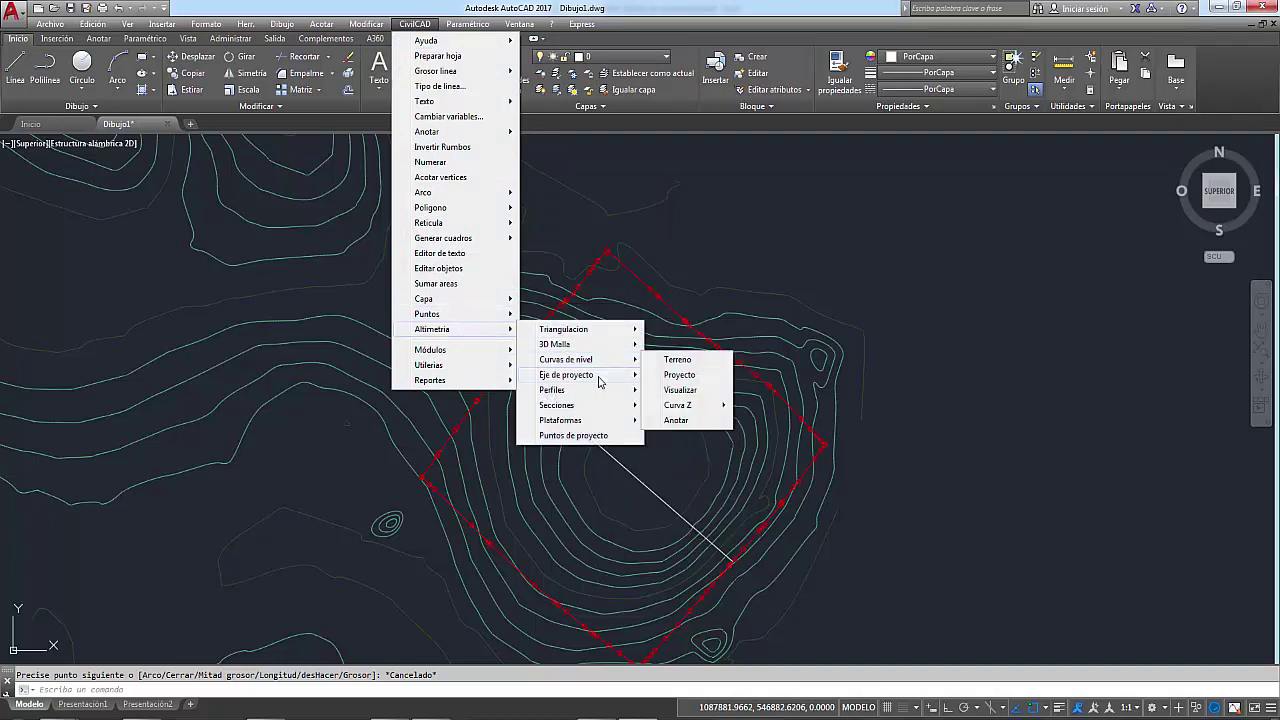
pyautogui.moveTo(566, 374)
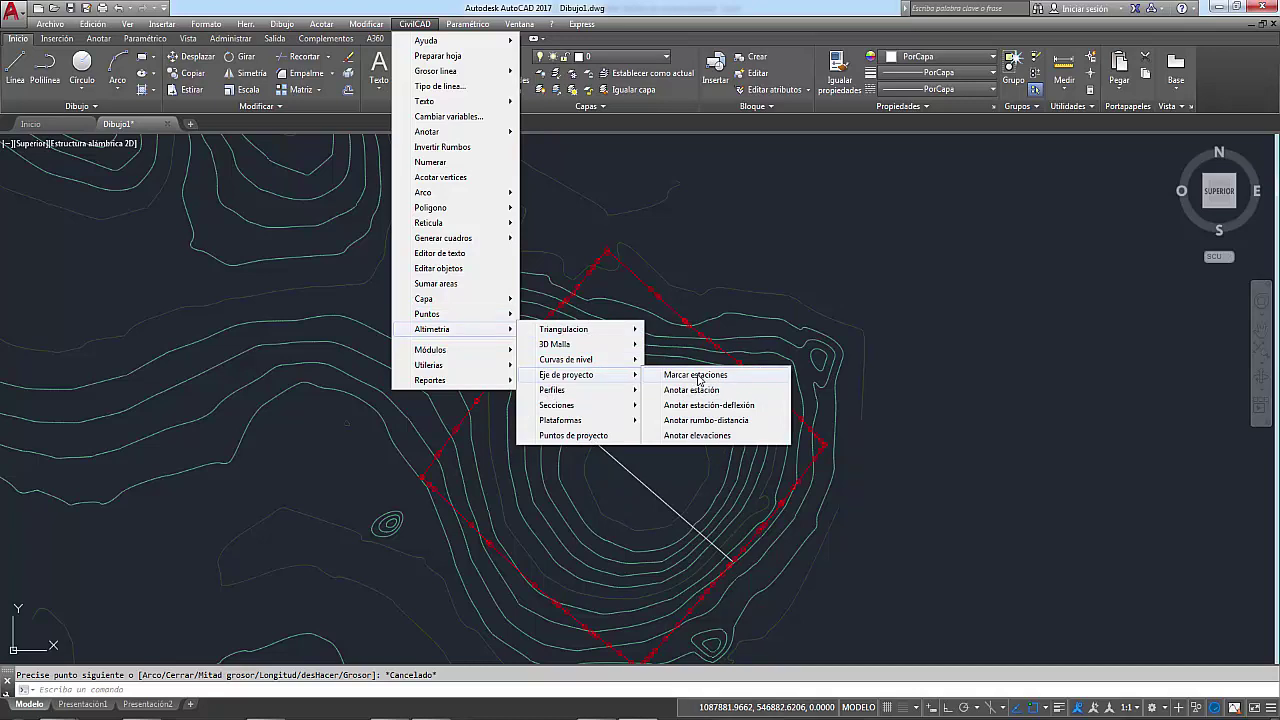
pyautogui.click(698, 377)
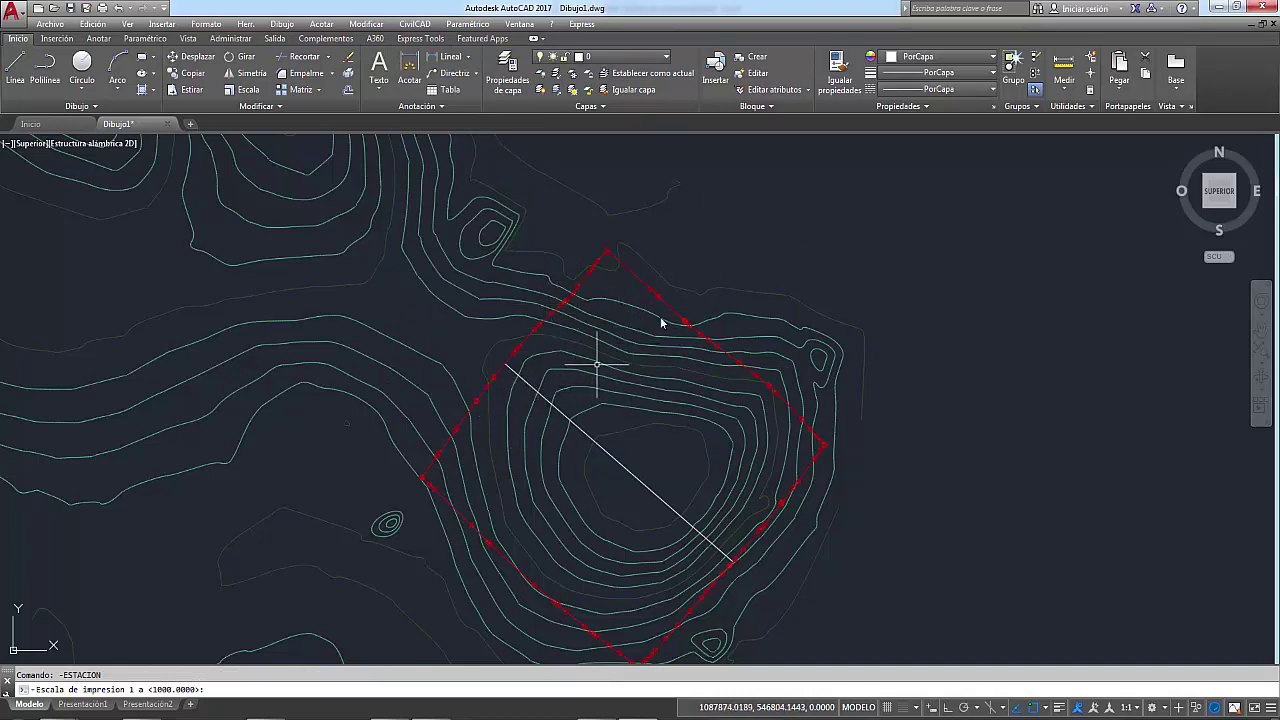
pyautogui.press('Return')
pyautogui.click(532, 388)
pyautogui.scroll(-2, 577, 320)
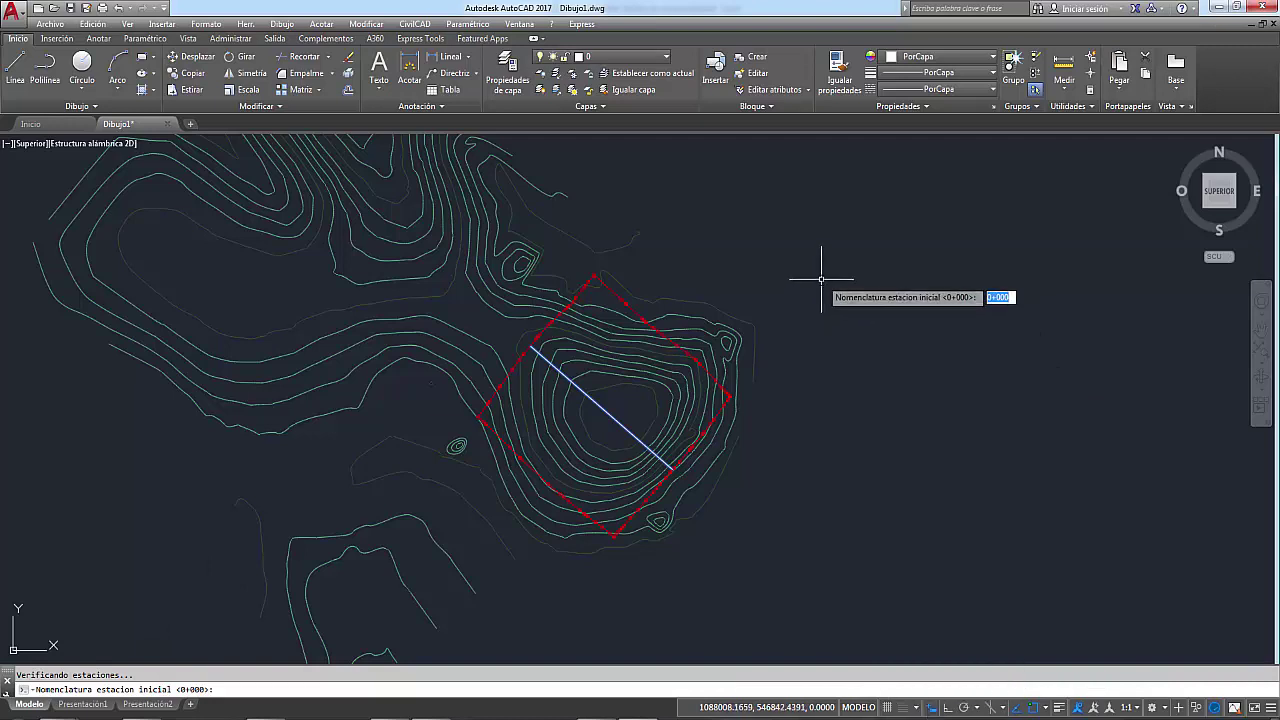
pyautogui.press('Return')
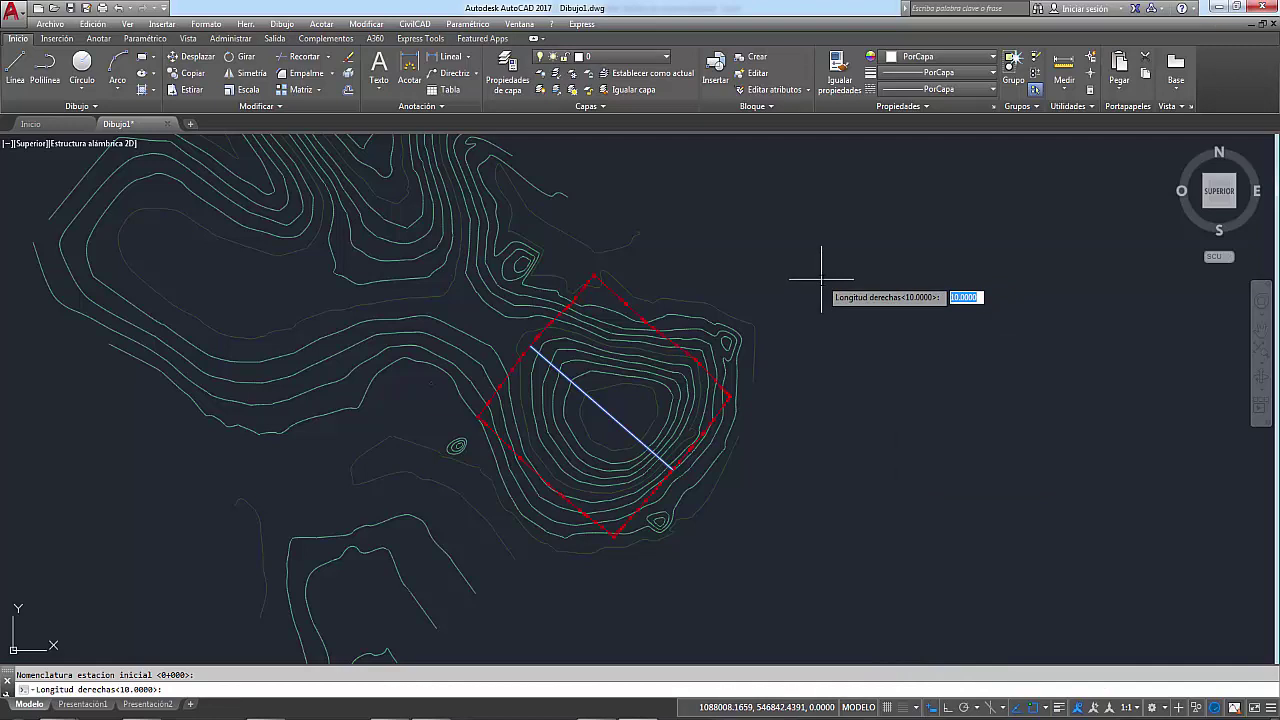
pyautogui.write('50')
pyautogui.press('Return')
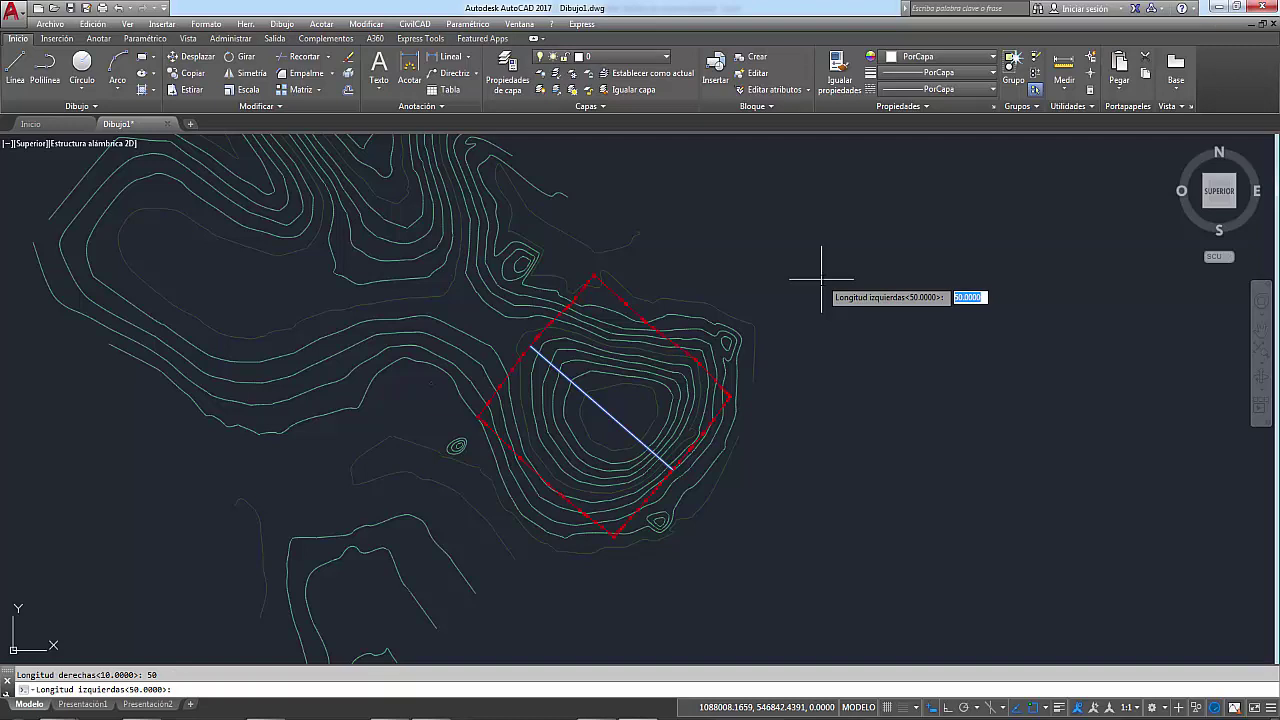
pyautogui.press('Escape')
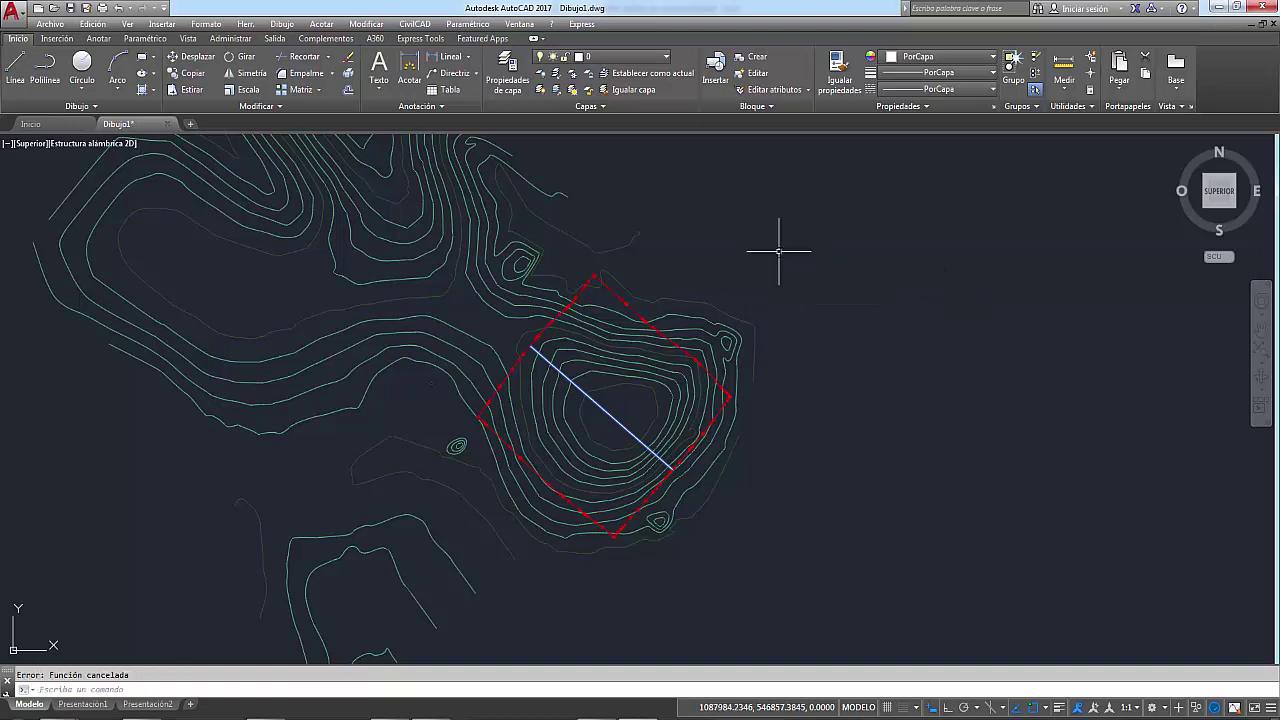
# Repeat station marking on the project axis from station 0+000 with a 70 right-side length.
pyautogui.rightClick(802, 192)
pyautogui.click(872, 202)
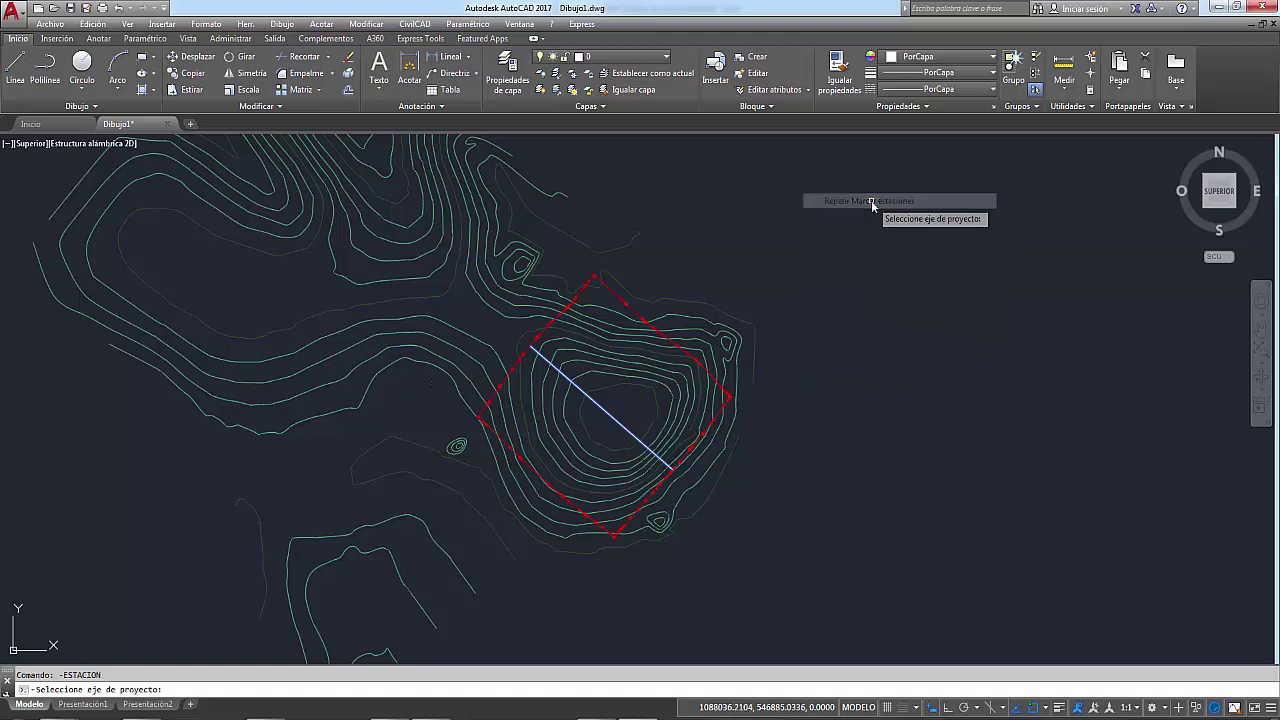
pyautogui.click(546, 368)
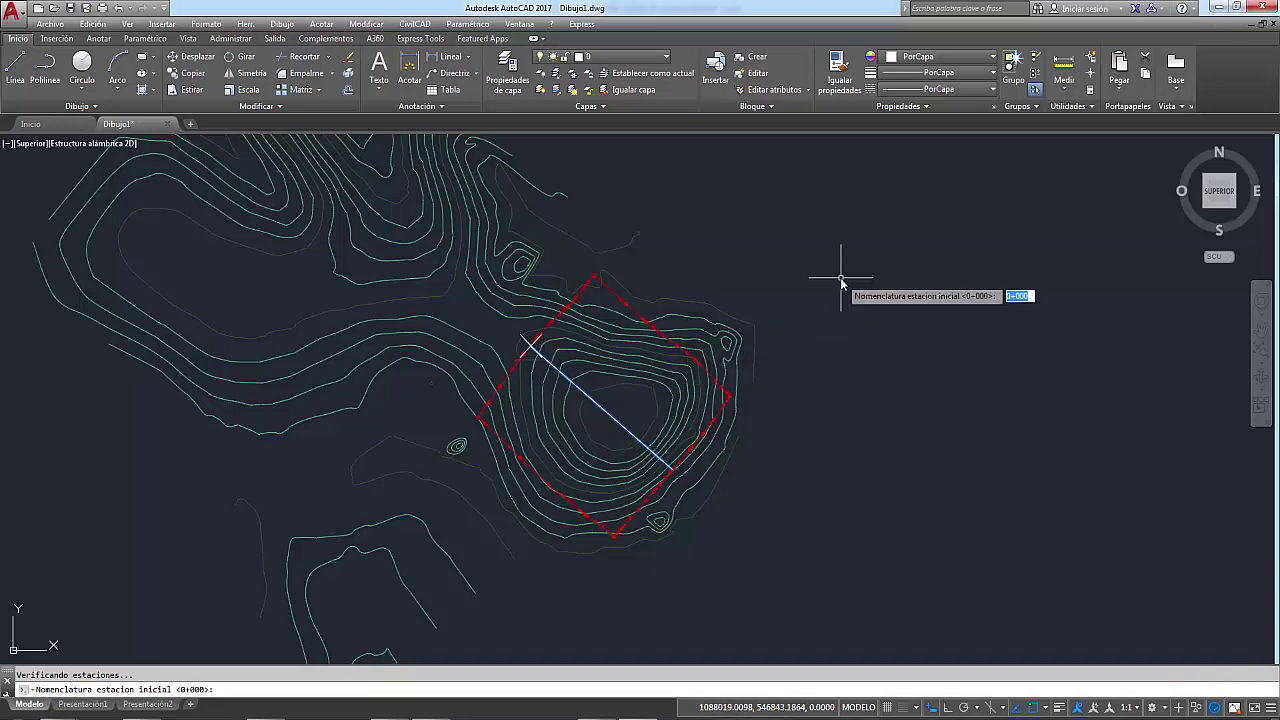
pyautogui.press('Return')
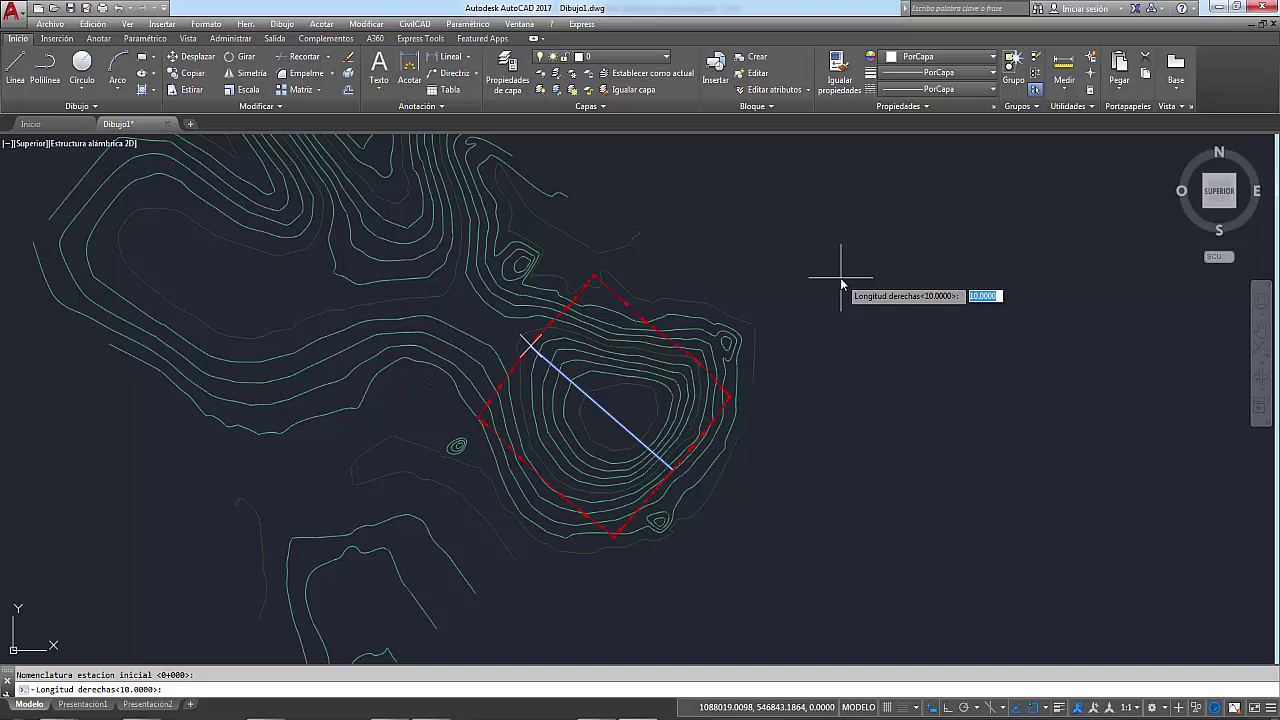
pyautogui.write('70')
pyautogui.press('Return')
# Use a 70 left-side length and 10 m intervals to mark stations 0+000.00 through 0+103.98.
pyautogui.press('Return')
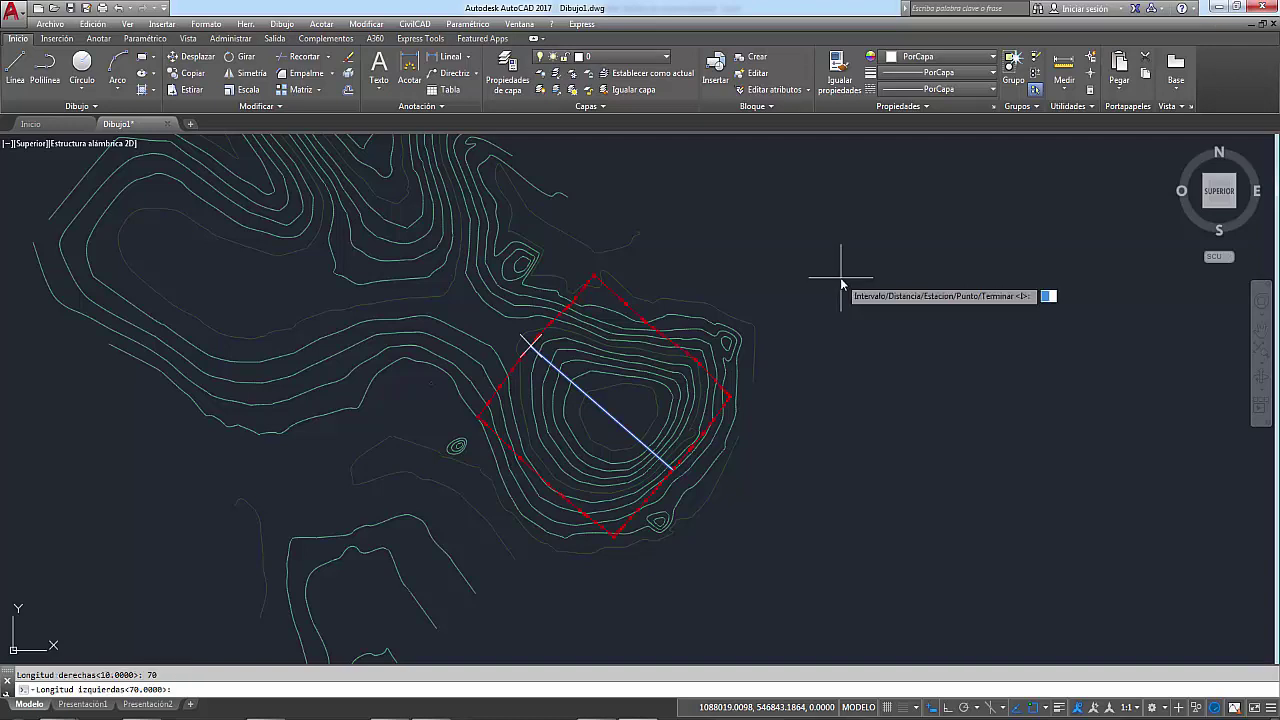
pyautogui.write('I')
pyautogui.press('Return')
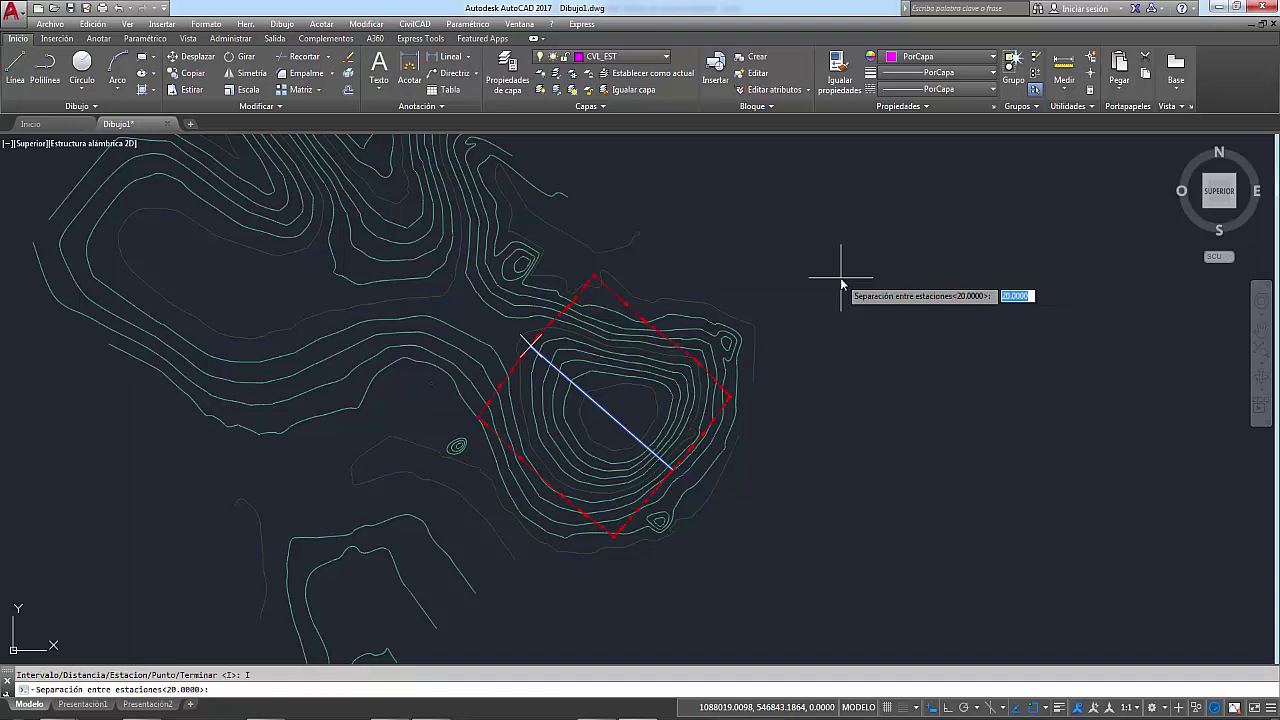
pyautogui.write('10')
pyautogui.press('Return')
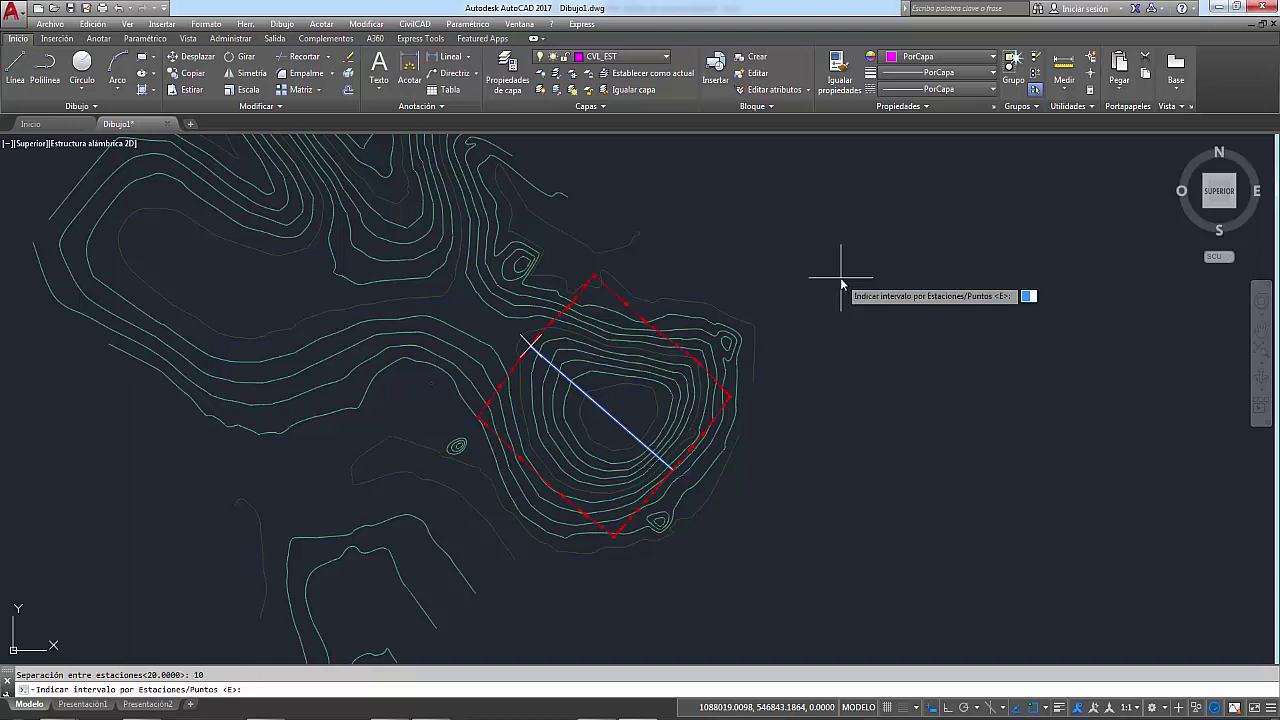
pyautogui.write('E')
pyautogui.press('Return')
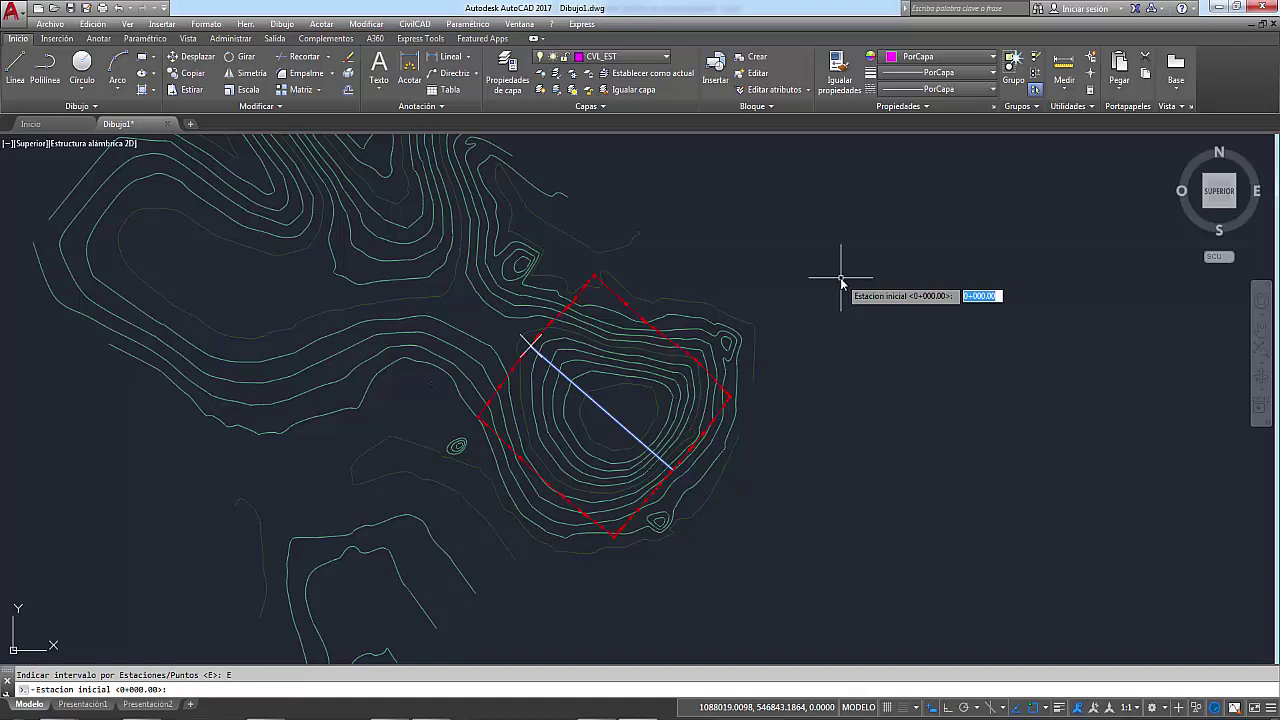
pyautogui.press('Return')
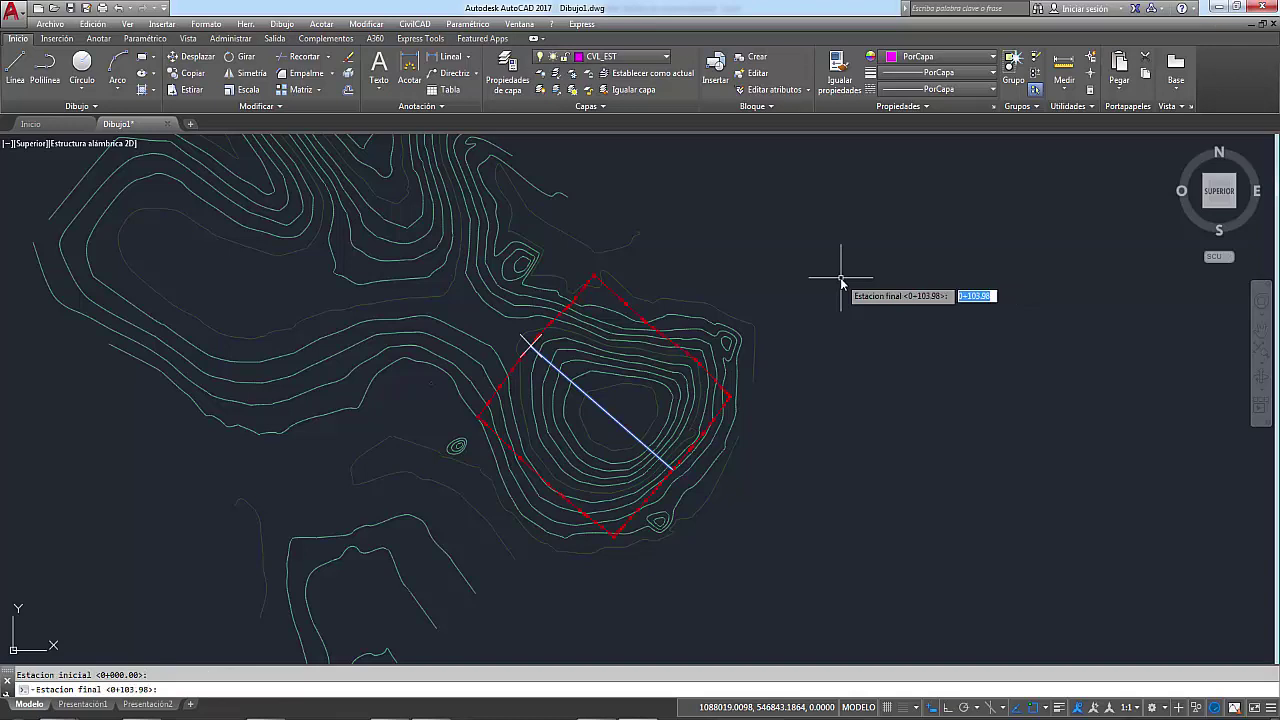
pyautogui.press('Return')
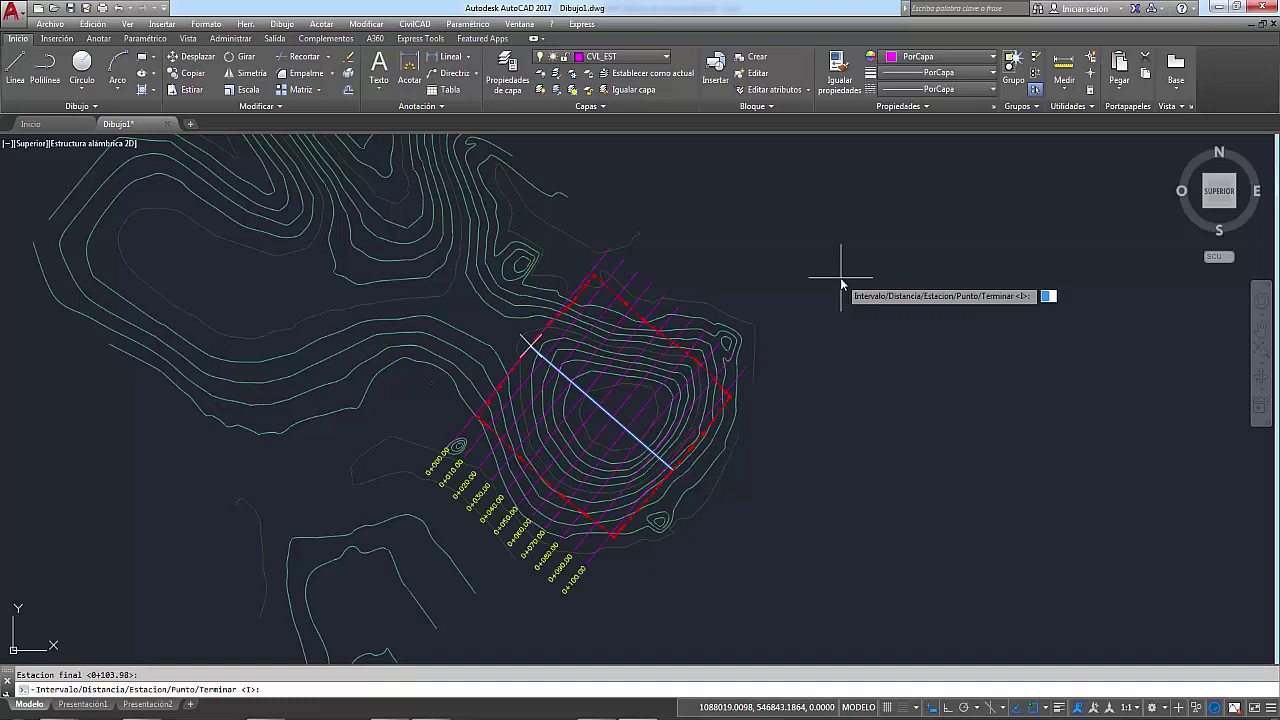
pyautogui.write('I')
pyautogui.press('Return')
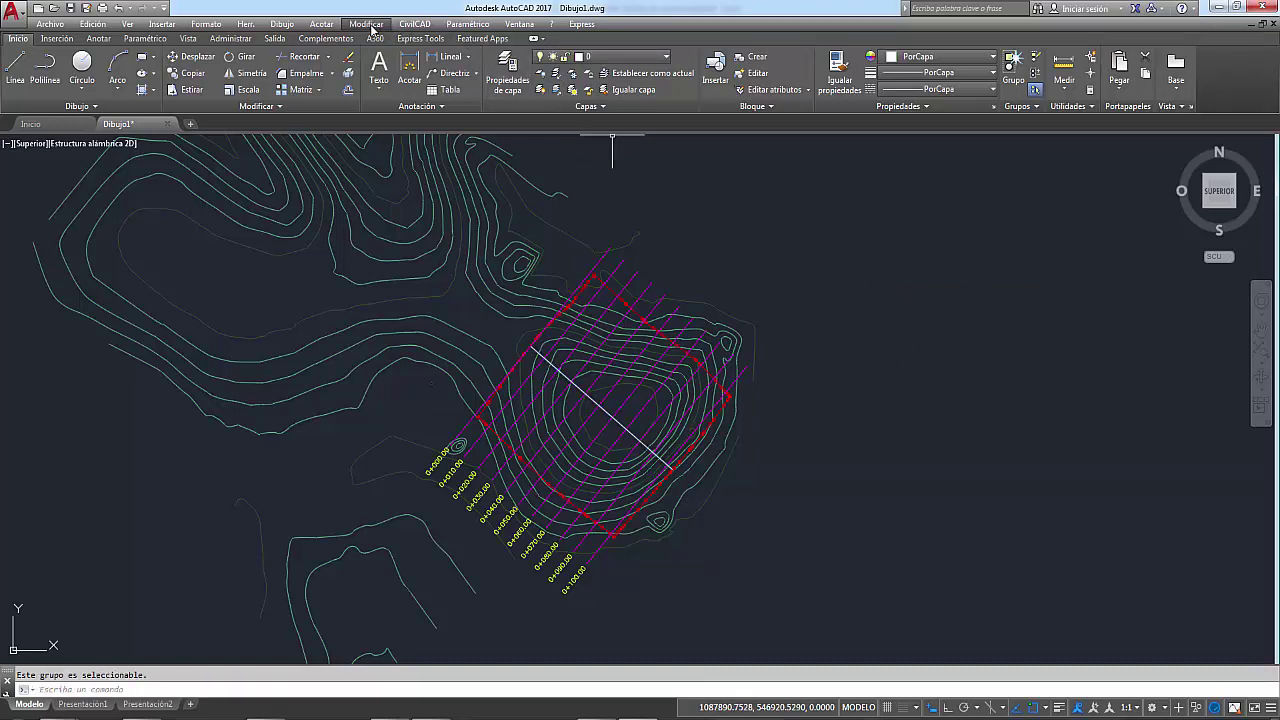
# Compute platform volumes by sectioning the zero line at 90°, 10 m intervals, 1.2 swell factor.
pyautogui.click(426, 28)
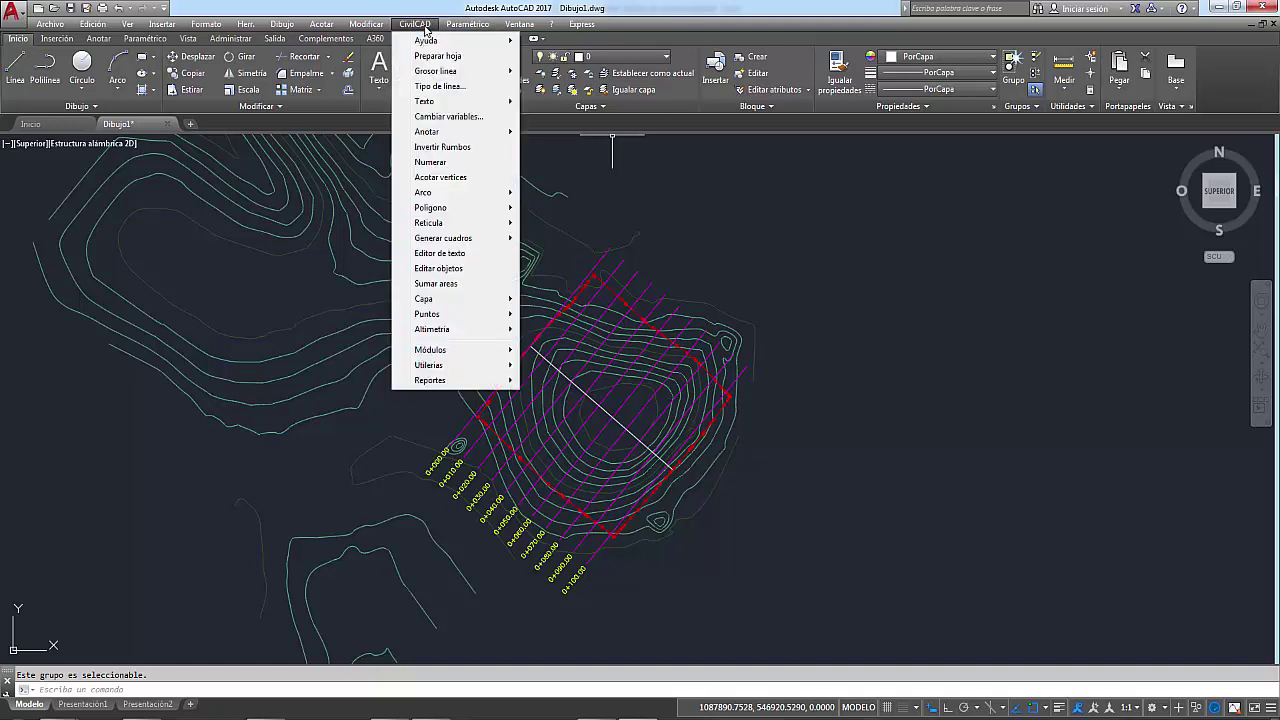
pyautogui.moveTo(432, 329)
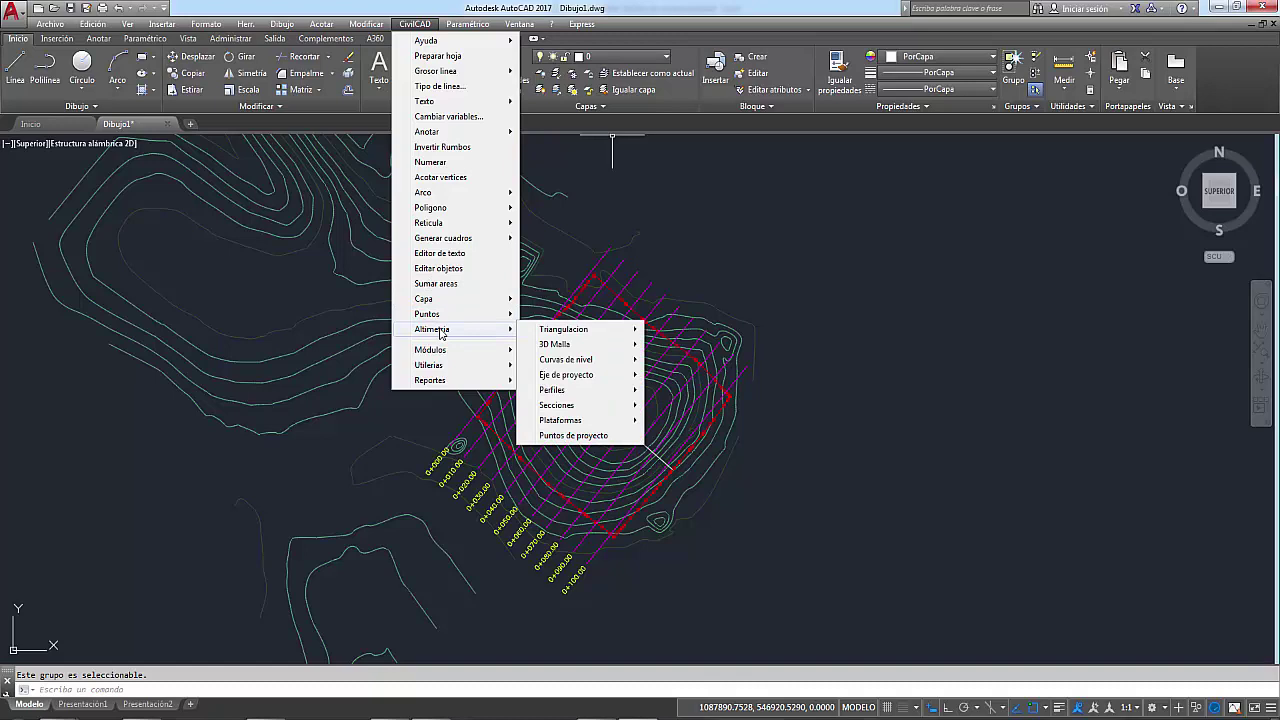
pyautogui.moveTo(560, 420)
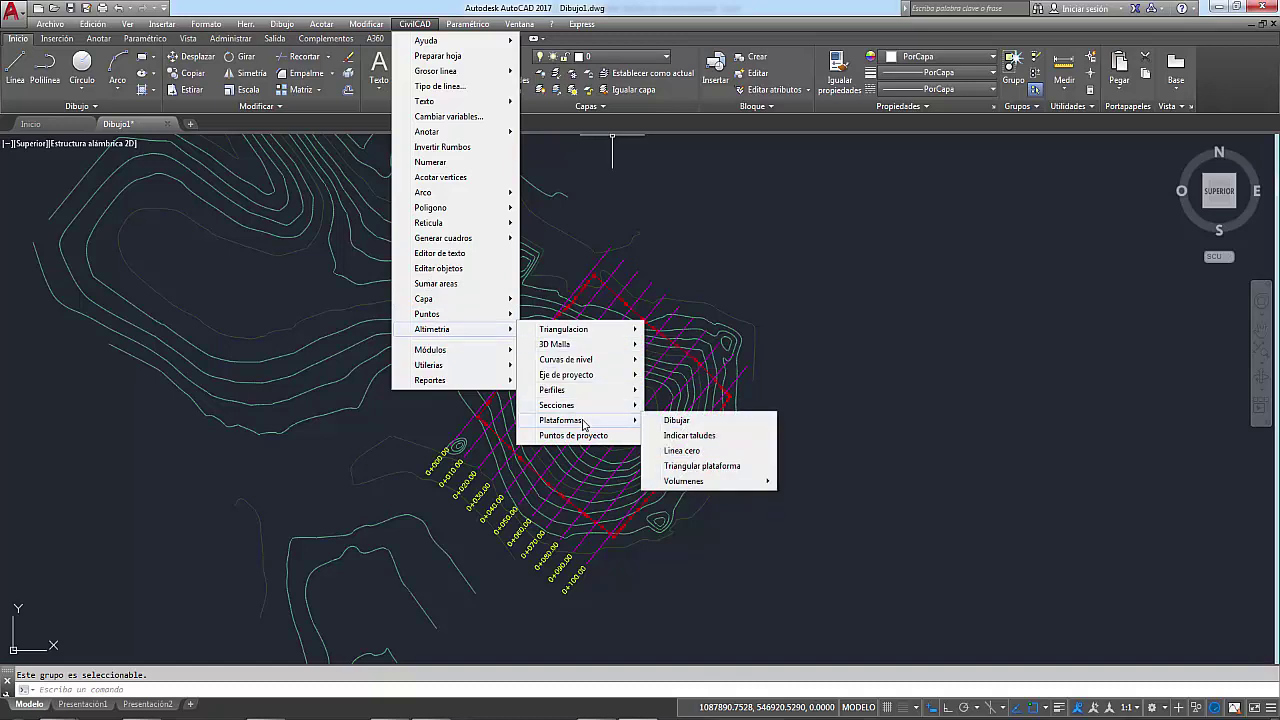
pyautogui.moveTo(684, 481)
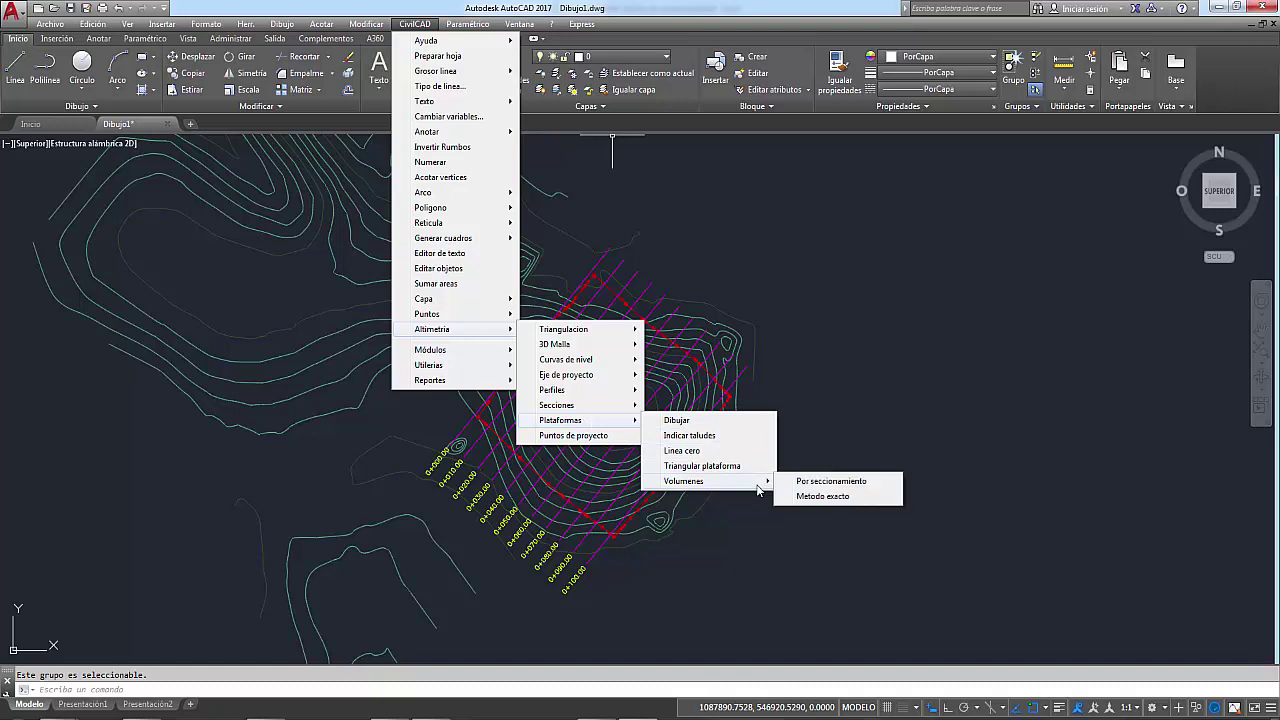
pyautogui.click(817, 487)
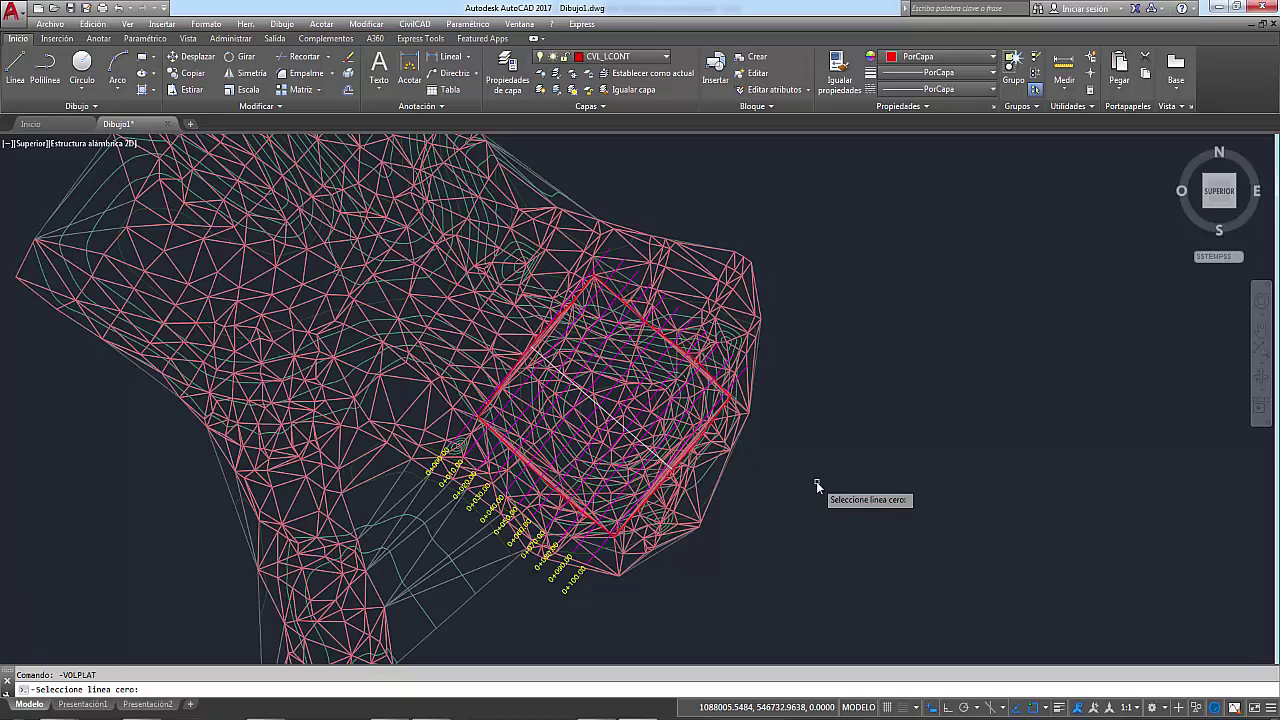
pyautogui.scroll(5, 684, 340)
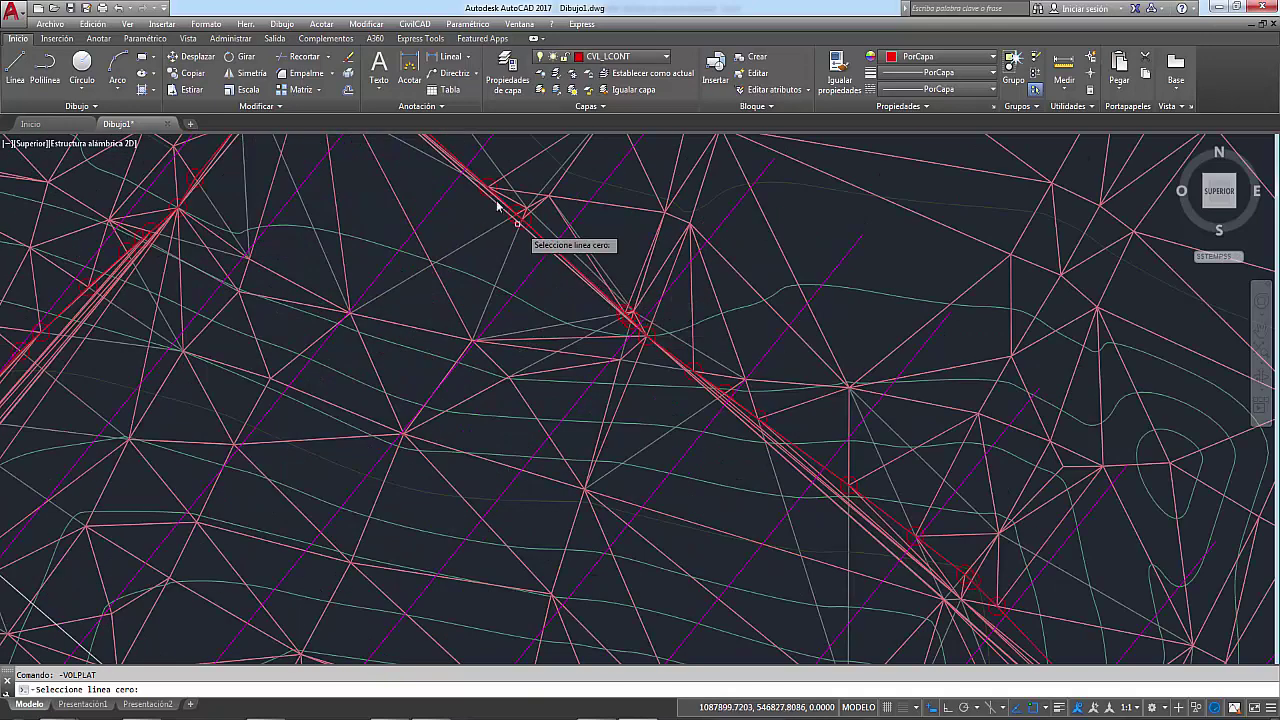
pyautogui.scroll(3, 497, 205)
pyautogui.click(481, 205)
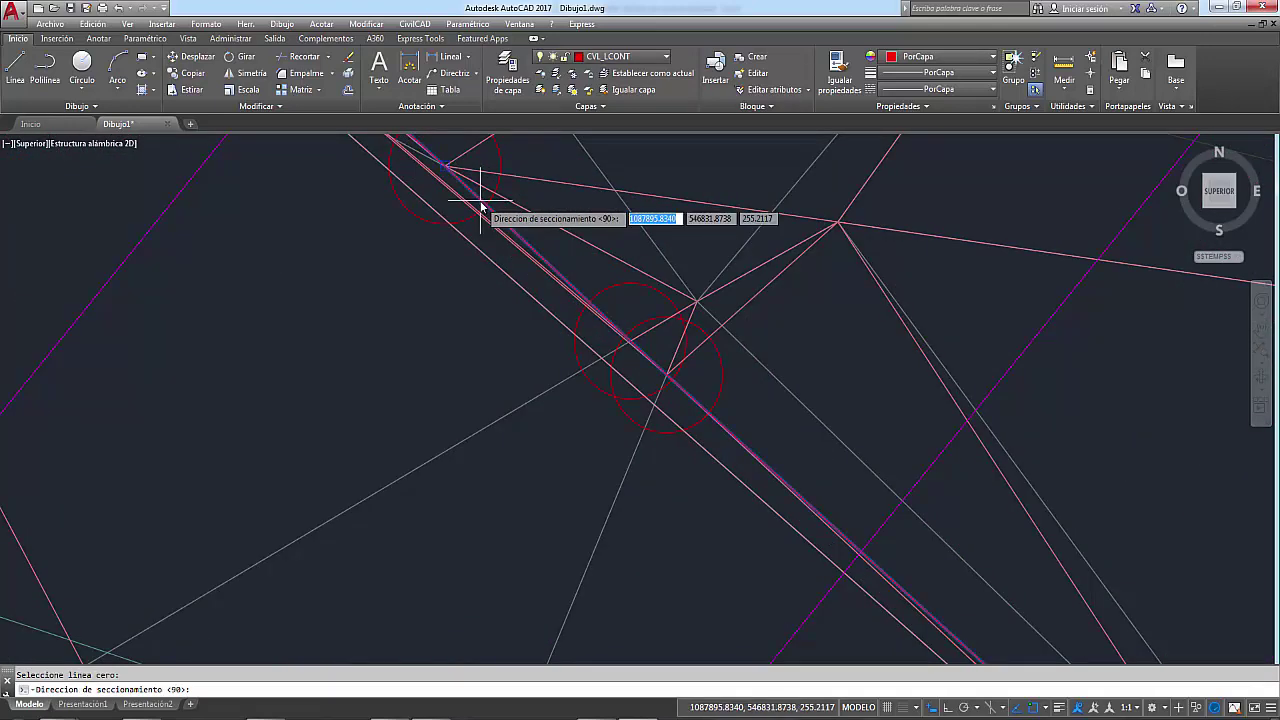
pyautogui.scroll(-2, 471, 286)
pyautogui.scroll(-3, 467, 289)
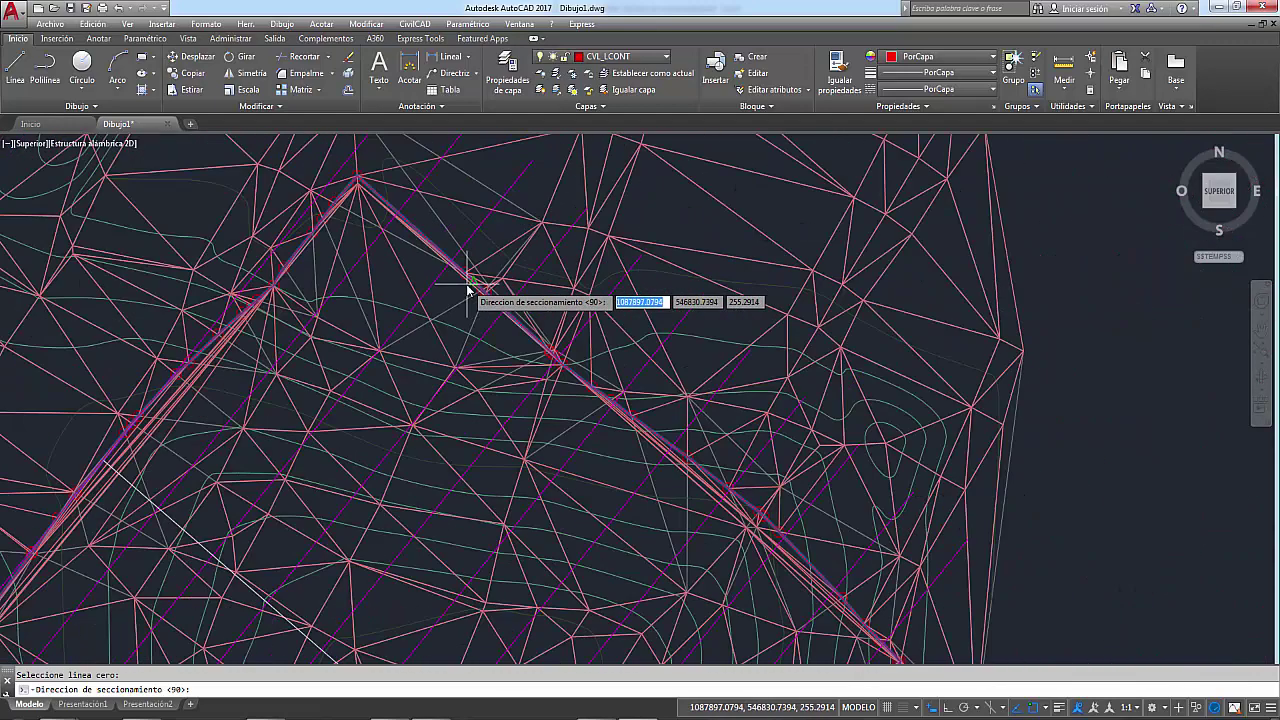
pyautogui.scroll(-4, 467, 289)
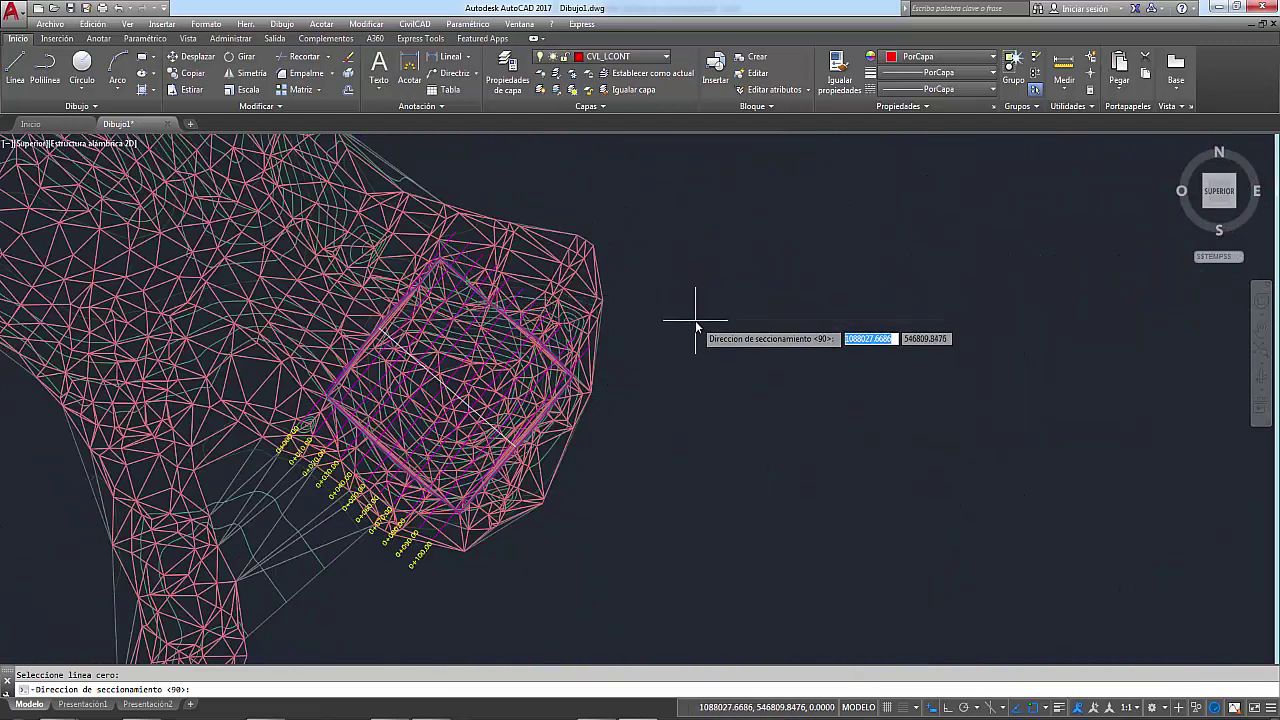
pyautogui.click(696, 325)
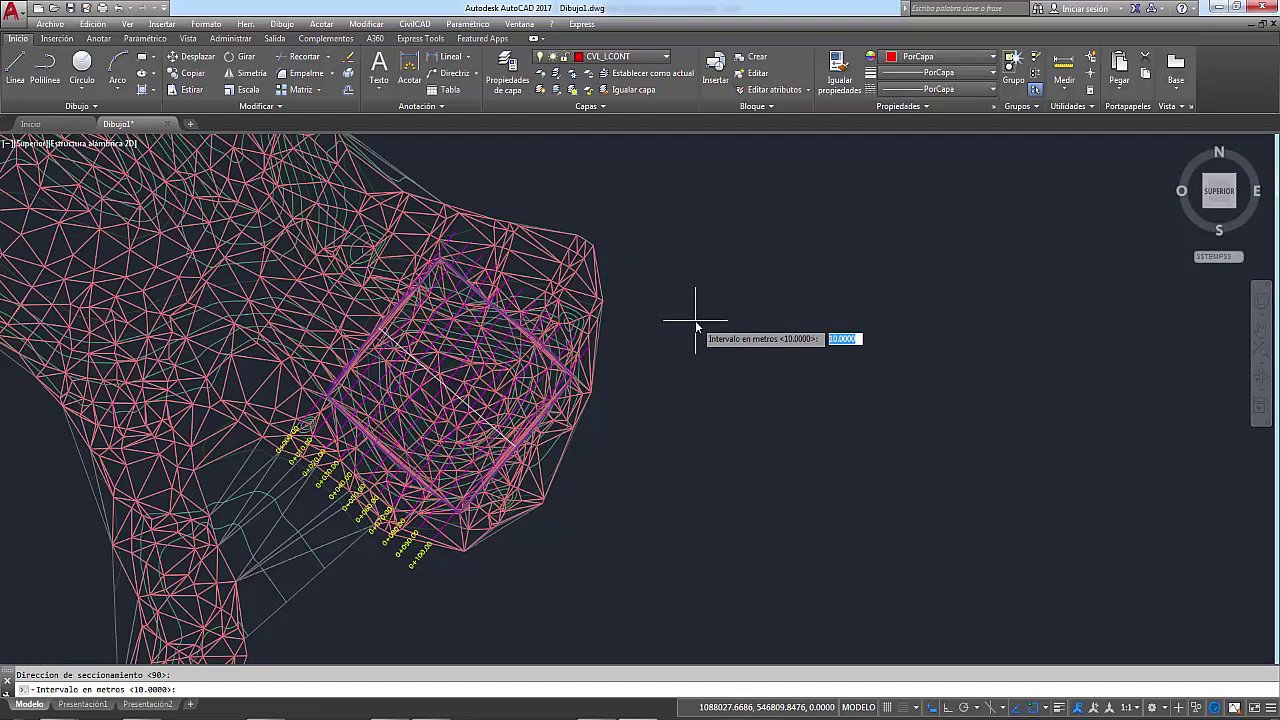
pyautogui.press('Return')
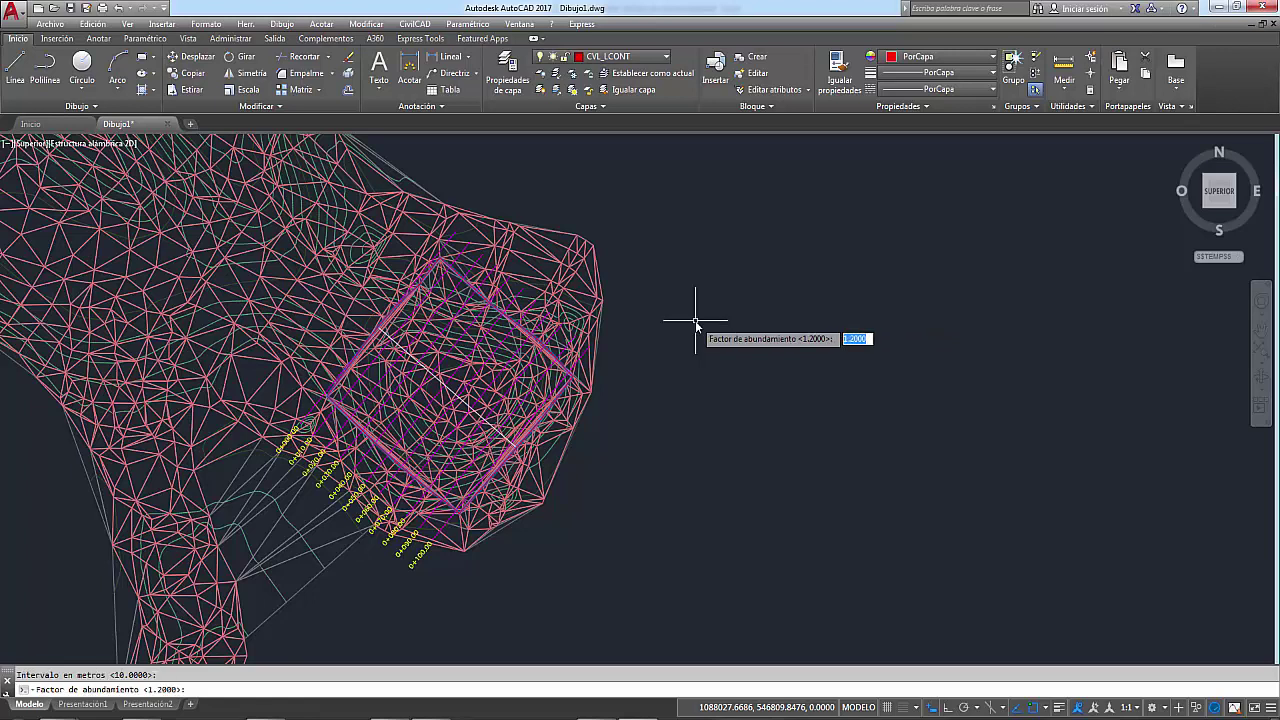
pyautogui.press('Return')
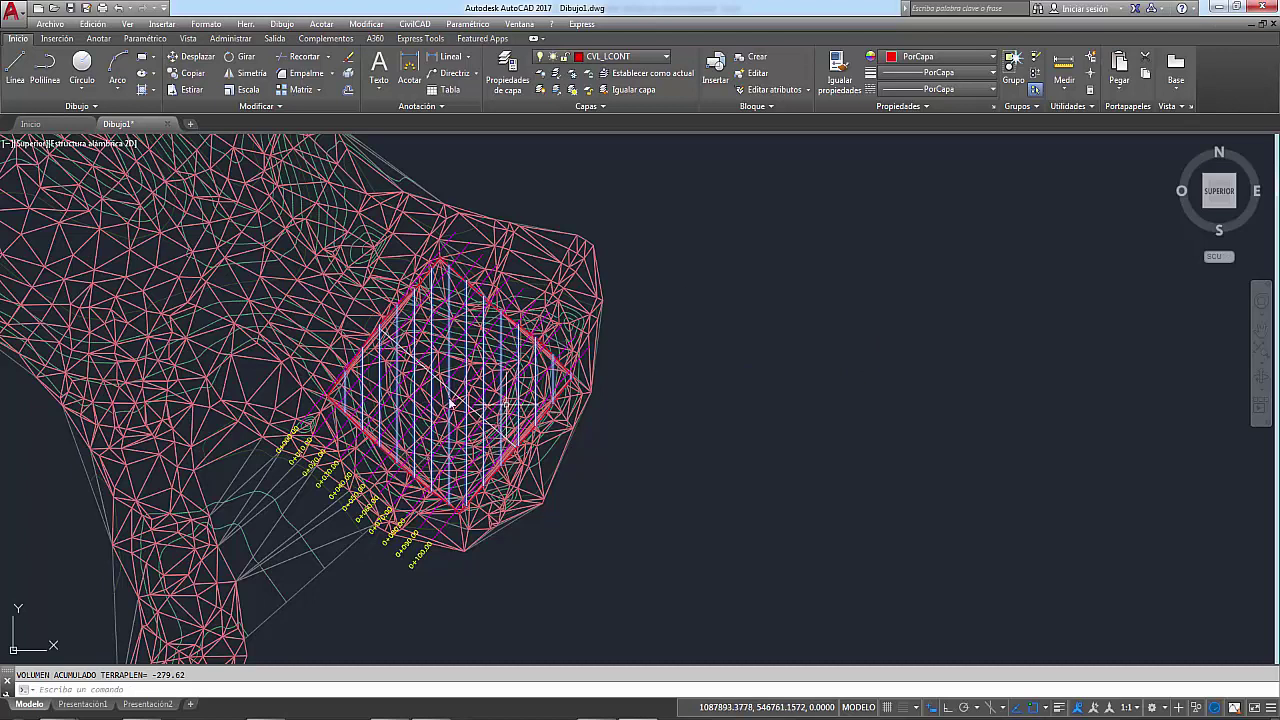
pyautogui.moveTo(390, 475); pyautogui.dragTo(490, 455, button='middle')
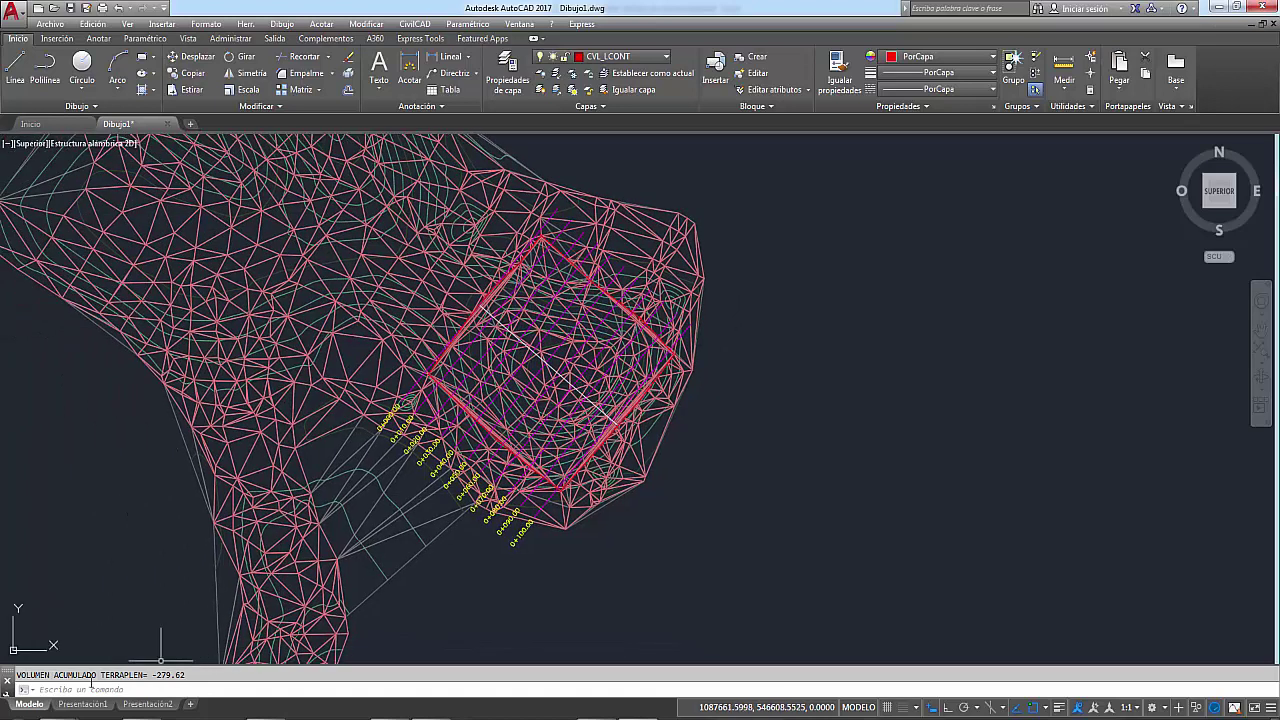
pyautogui.moveTo(147, 665); pyautogui.dragTo(158, 568)
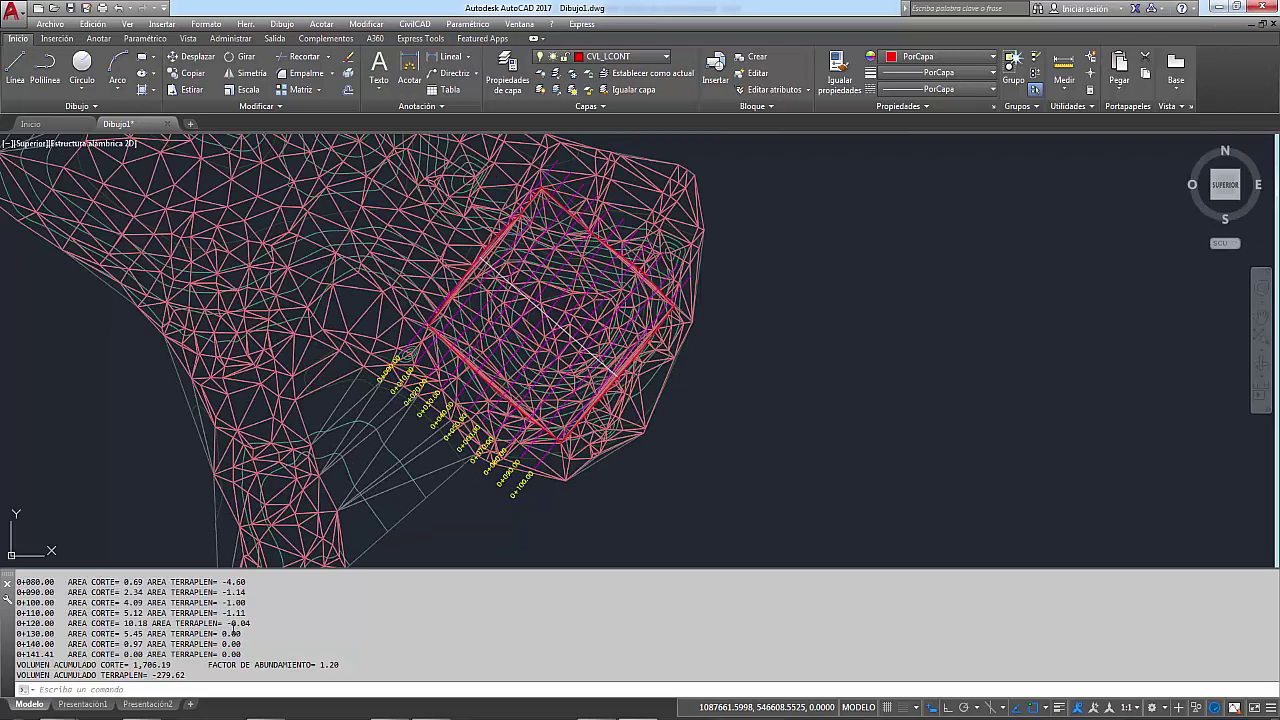
pyautogui.moveTo(170, 568); pyautogui.dragTo(172, 440)
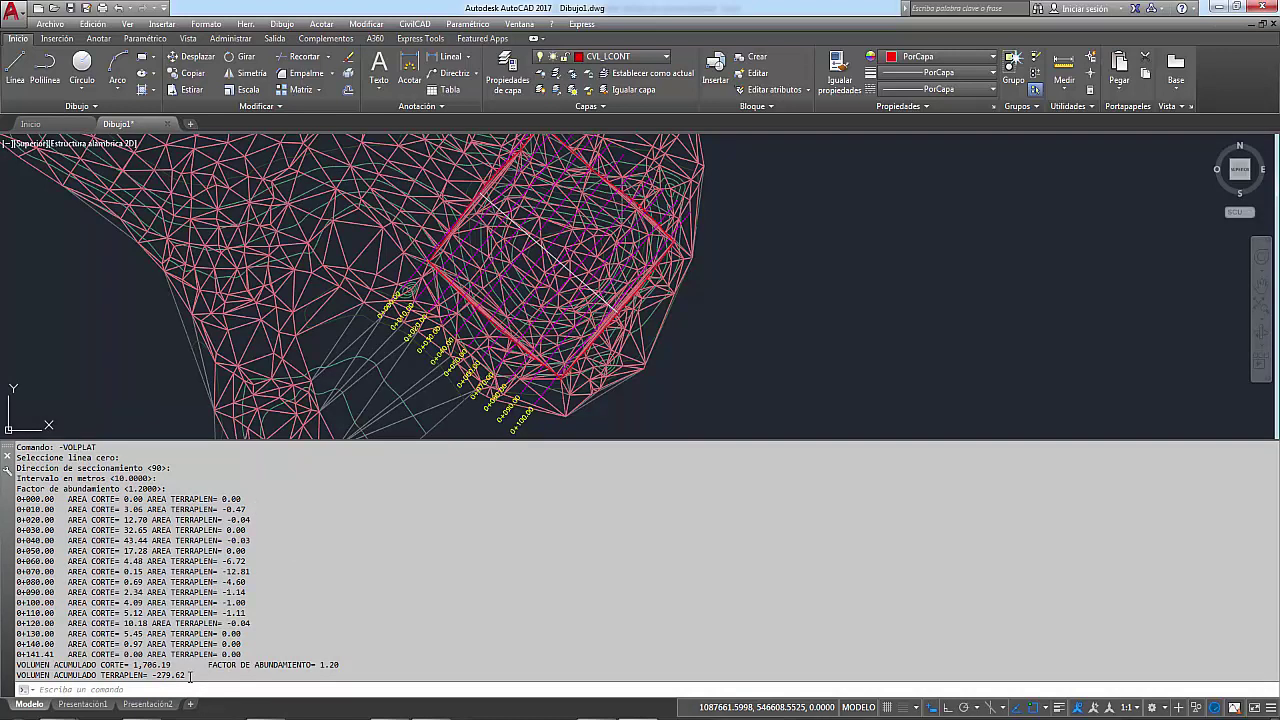
pyautogui.click(120, 372)
pyautogui.scroll(-2, 85, 385)
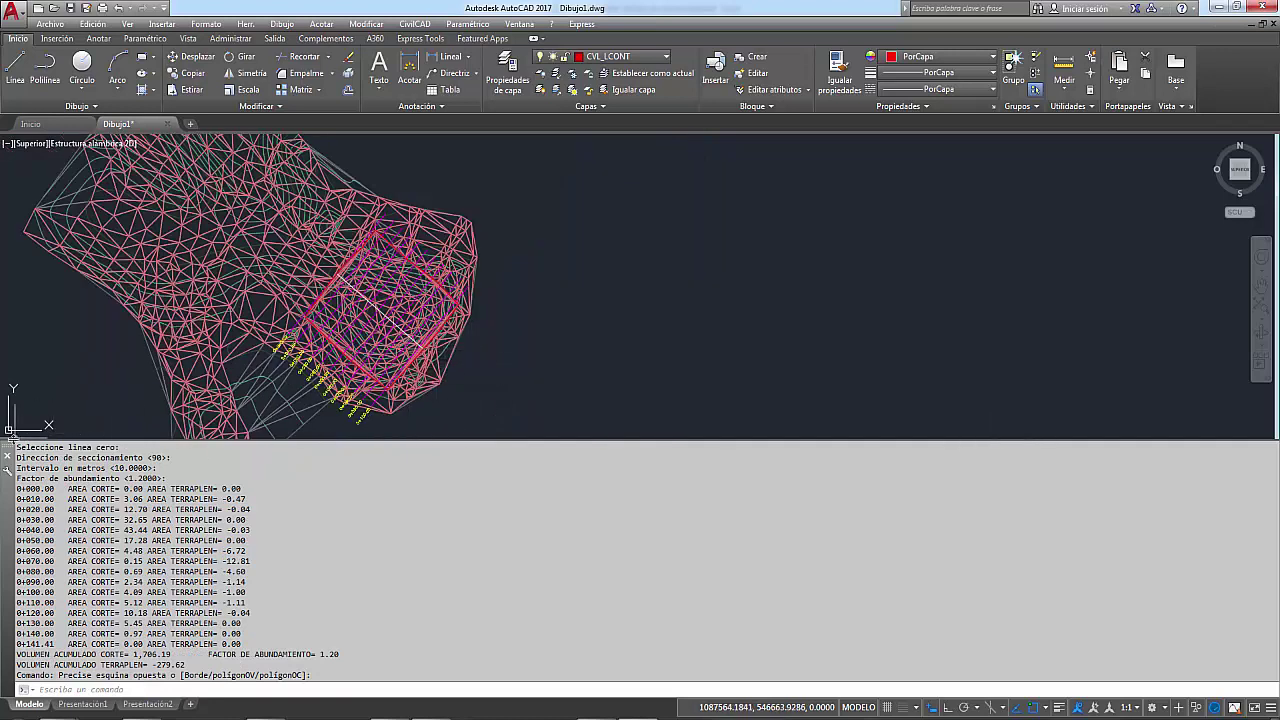
pyautogui.click(7, 454)
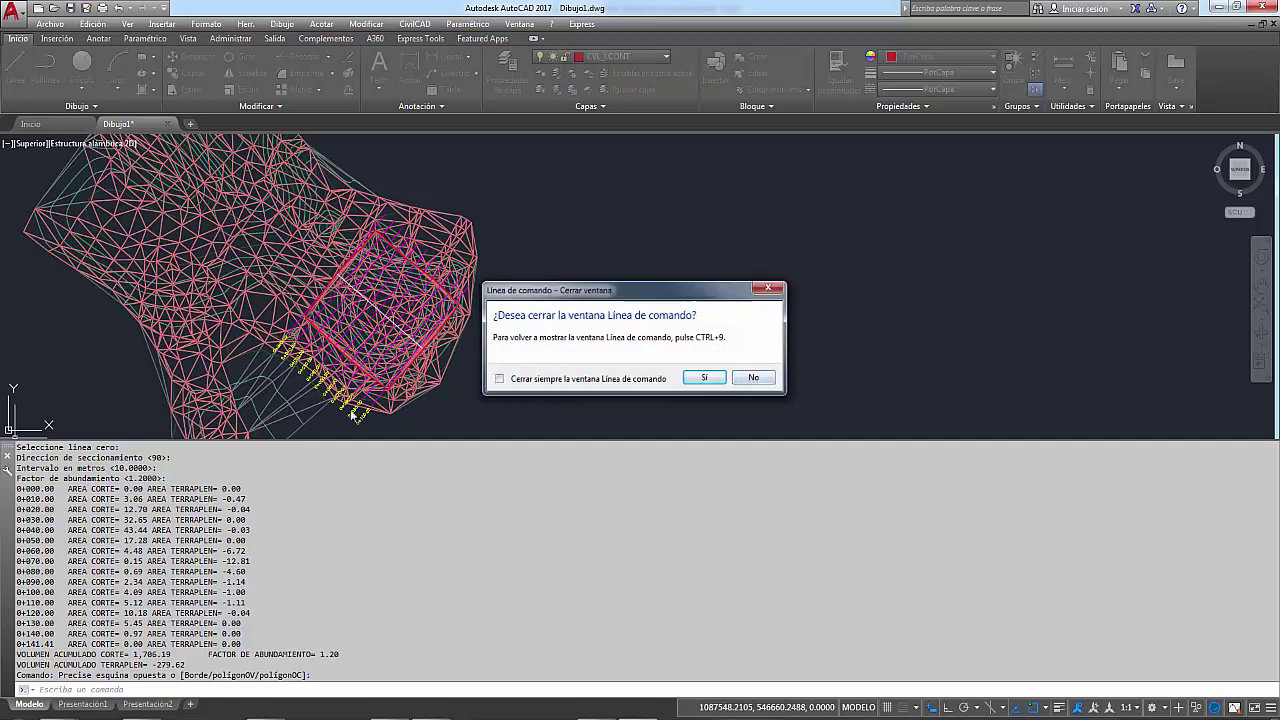
pyautogui.click(779, 290)
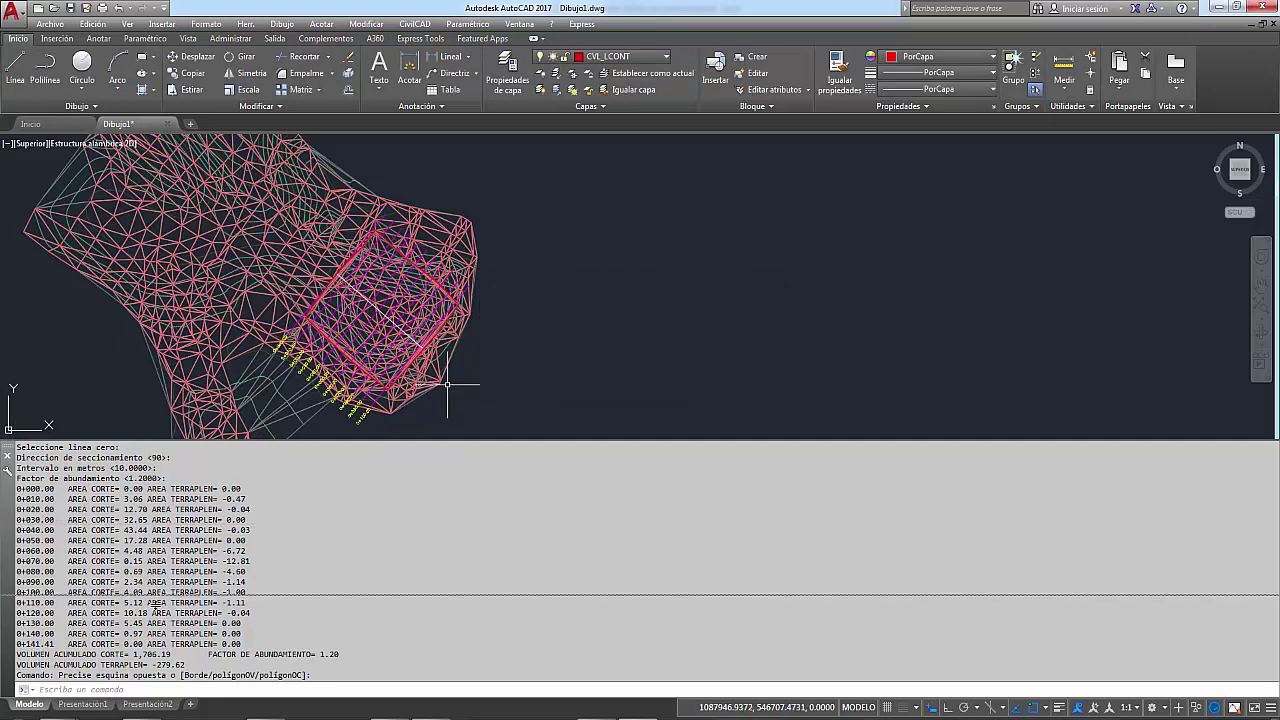
pyautogui.press('Escape')
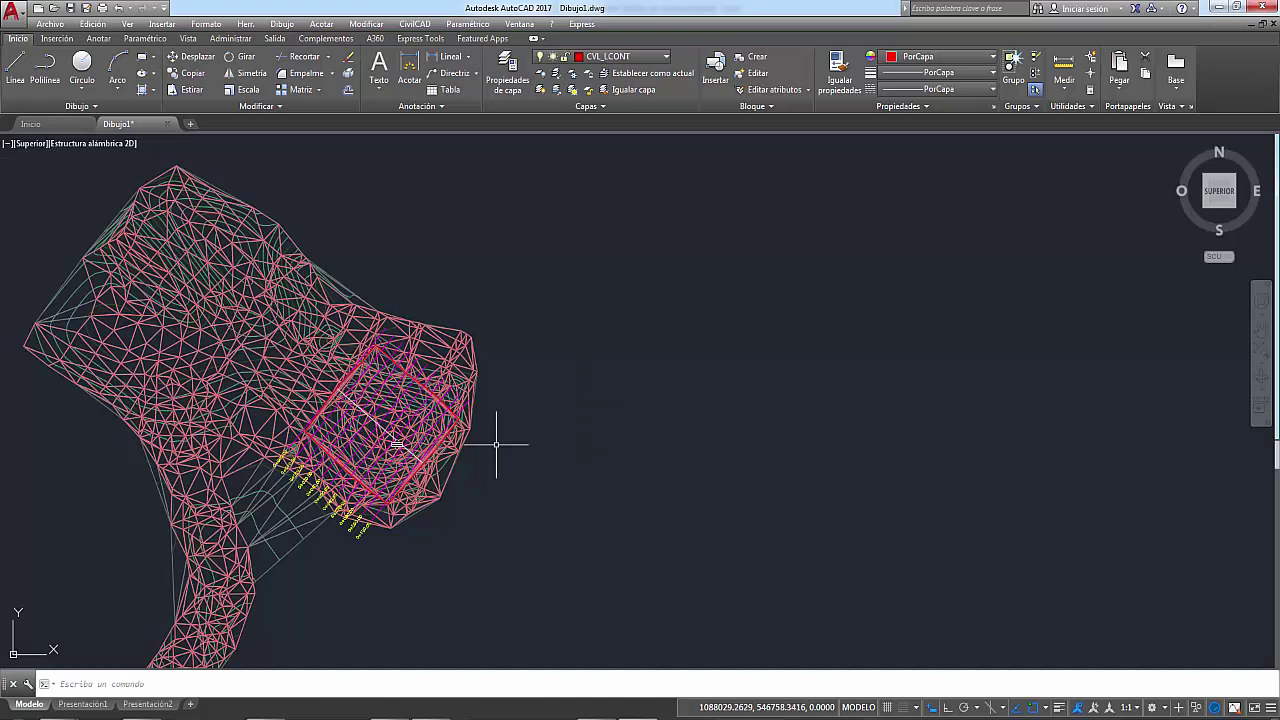
# Open the CivilCAD menu to reach Altimetria > Perfiles > Terreno.
pyautogui.click(418, 25)
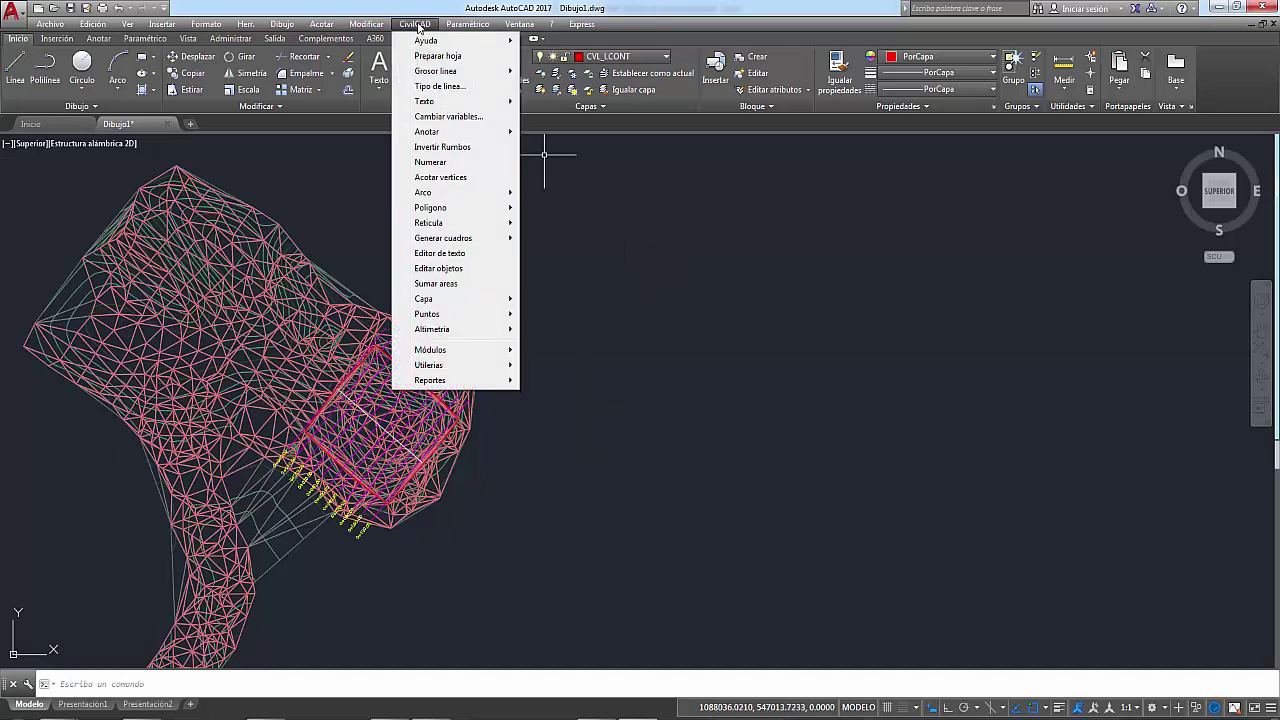
pyautogui.moveTo(432, 329)
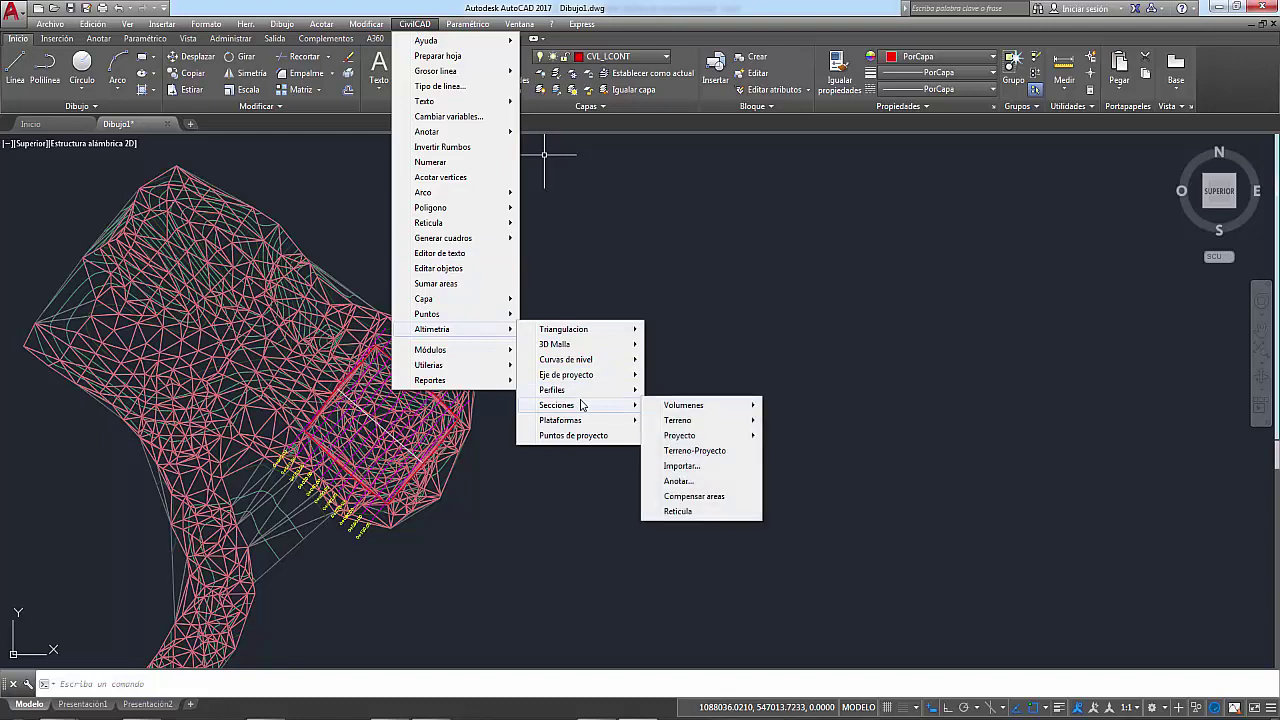
pyautogui.moveTo(578, 390)
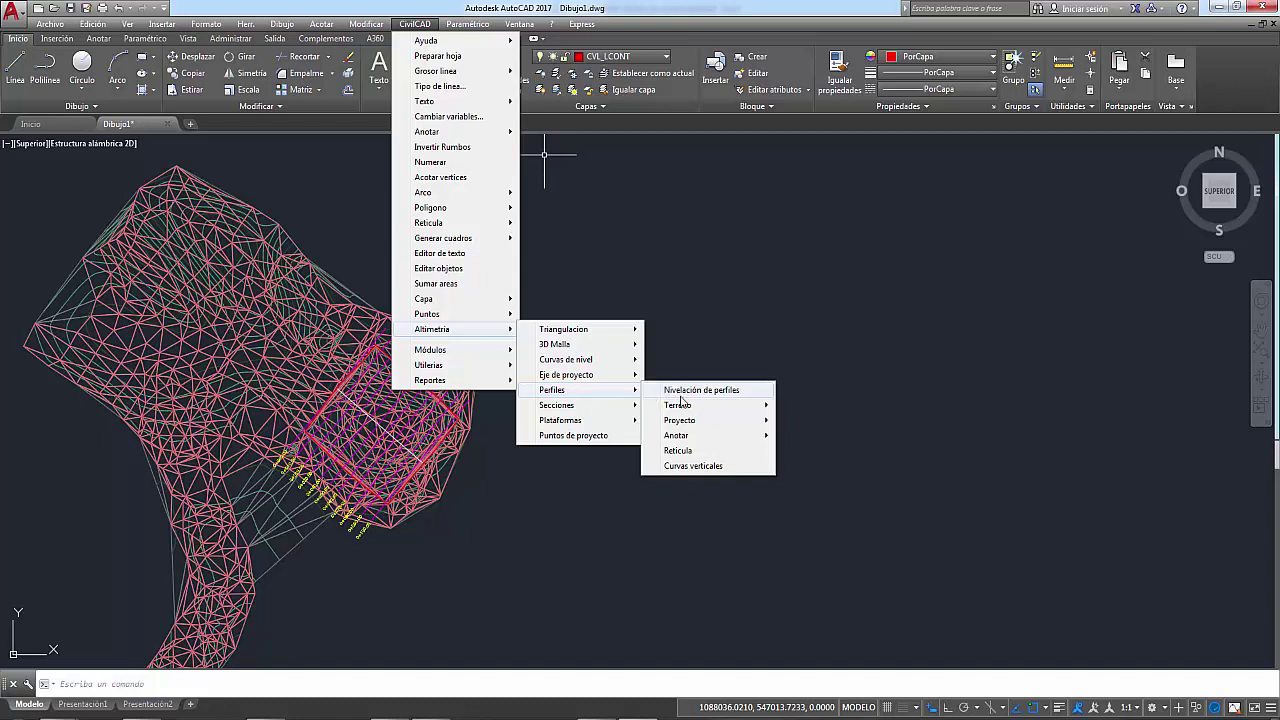
pyautogui.moveTo(700, 405)
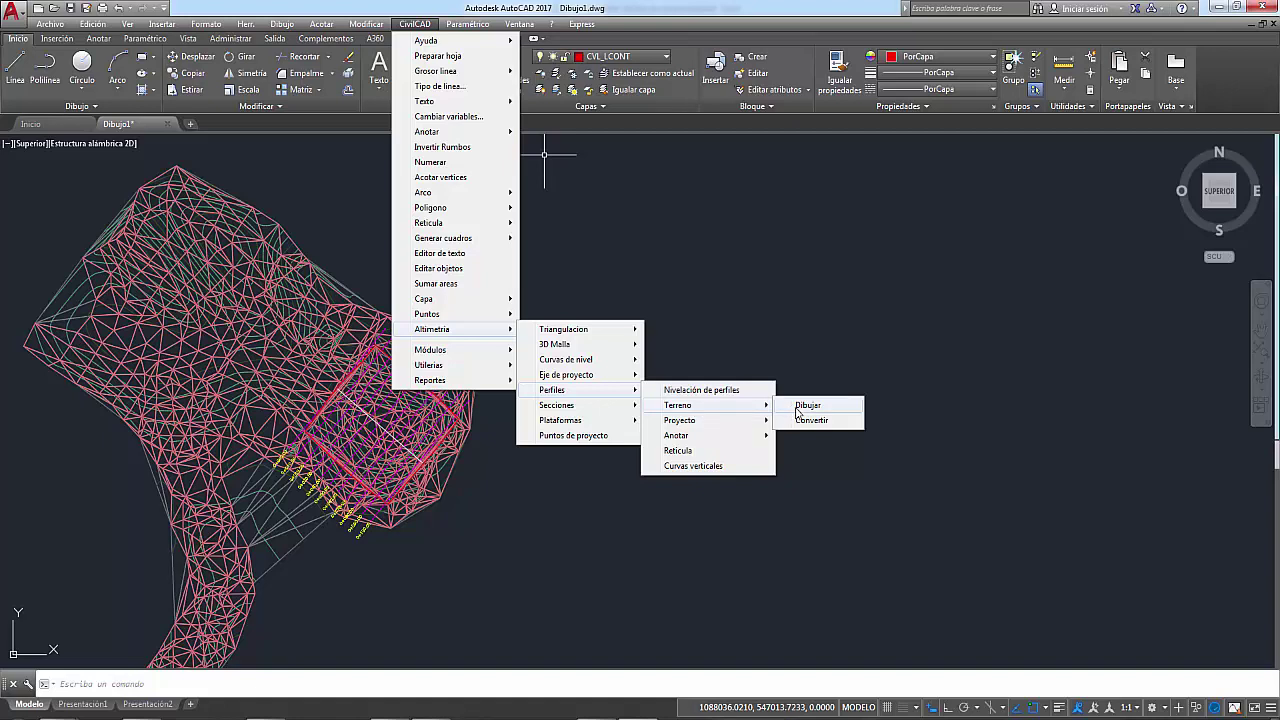
# Draw the terrain profile along the project axis at 1:1000 horizontal and 1:100 vertical scale.
pyautogui.click(796, 410)
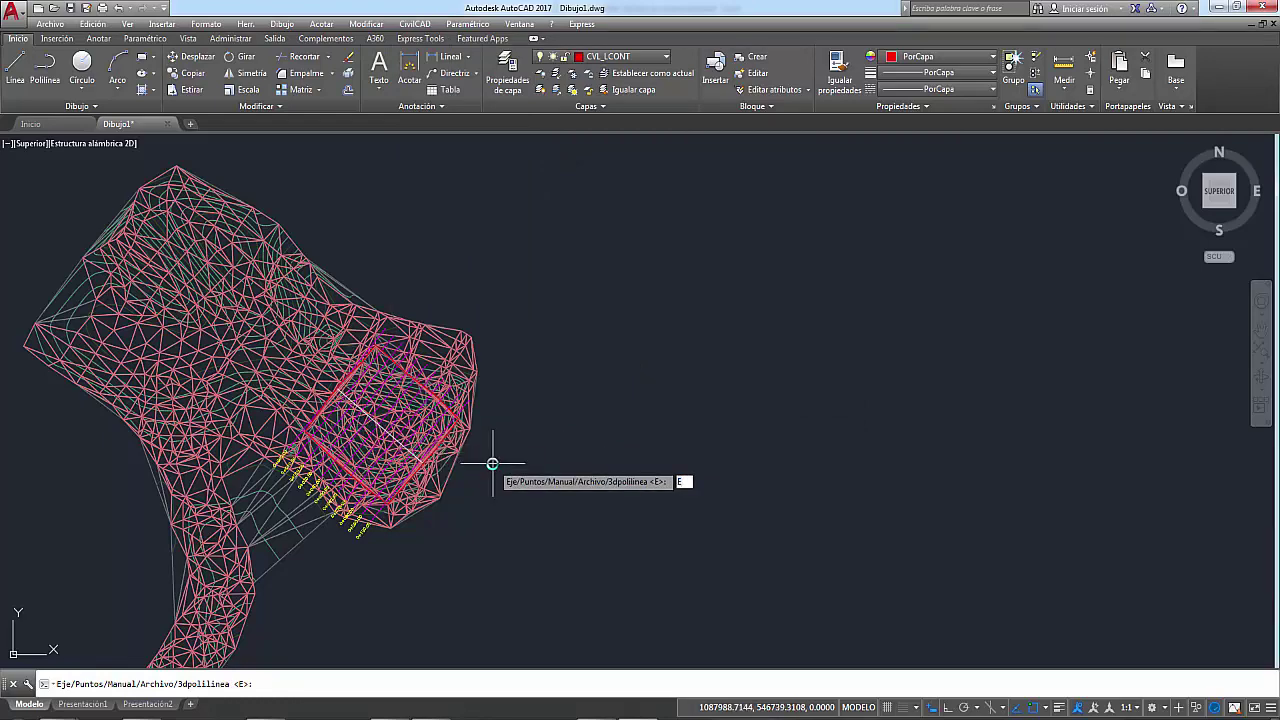
pyautogui.press('Return')
pyautogui.scroll(8, 337, 356)
pyautogui.scroll(-3, 314, 351)
pyautogui.click(316, 352)
pyautogui.scroll(-3, 317, 352)
pyautogui.moveTo(657, 351); pyautogui.dragTo(440, 326, button='middle')
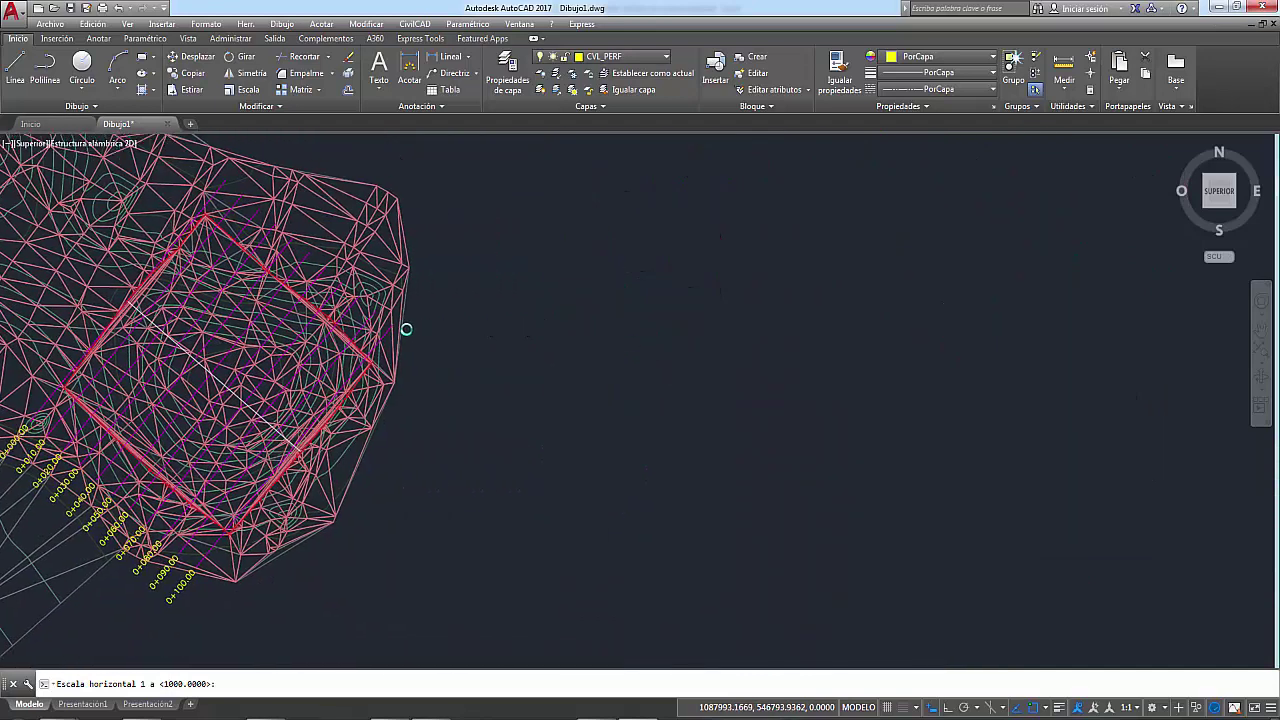
pyautogui.press('Return')
pyautogui.write('100')
pyautogui.press('Return')
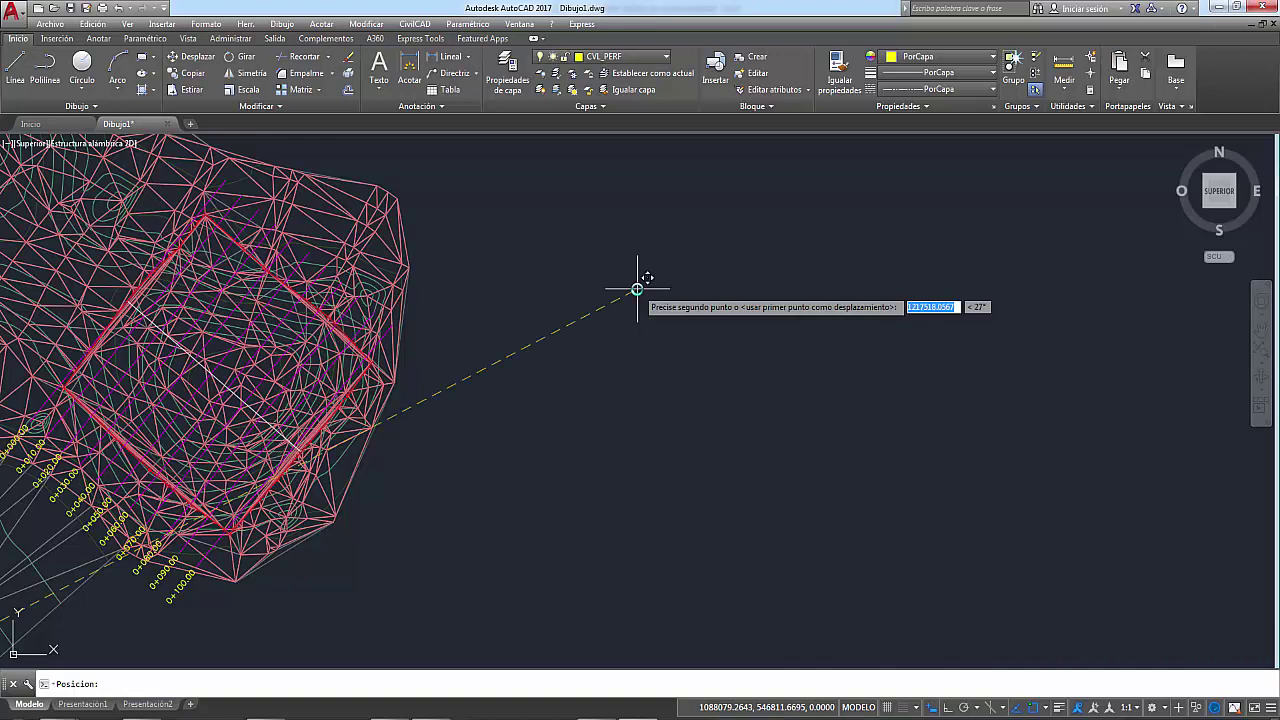
# Place the terrain profile in the empty space to the right of the mesh.
pyautogui.scroll(-2, 637, 289)
pyautogui.scroll(-2, 637, 289)
pyautogui.click(715, 236)
pyautogui.scroll(4, 786, 200)
pyautogui.scroll(1, 694, 237)
pyautogui.scroll(-3, 697, 238)
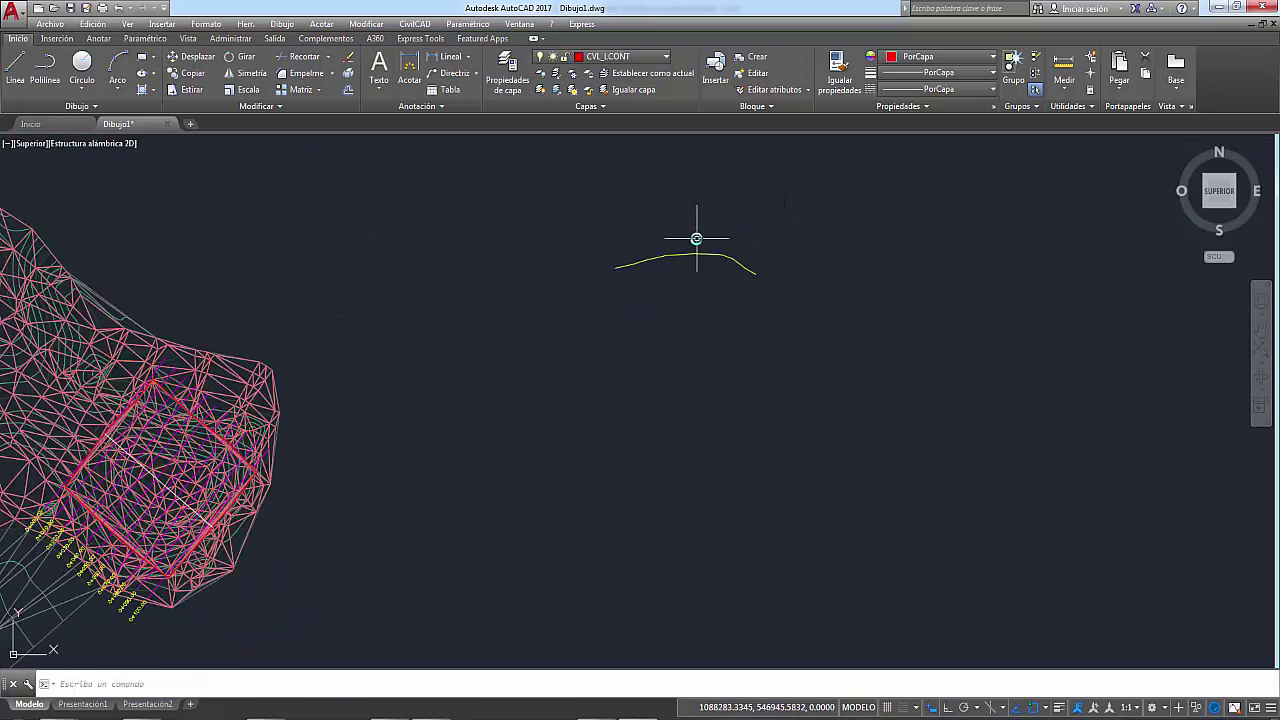
pyautogui.scroll(-2, 674, 189)
pyautogui.scroll(2, 643, 234)
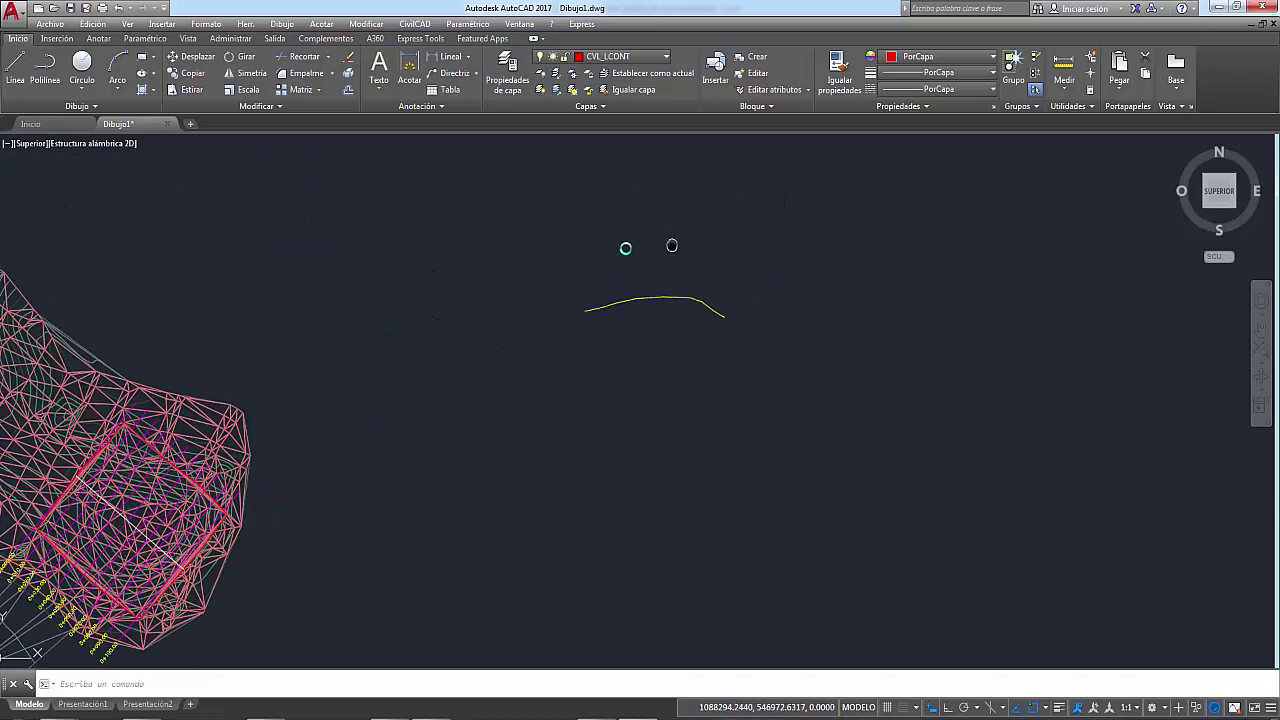
pyautogui.click(424, 30)
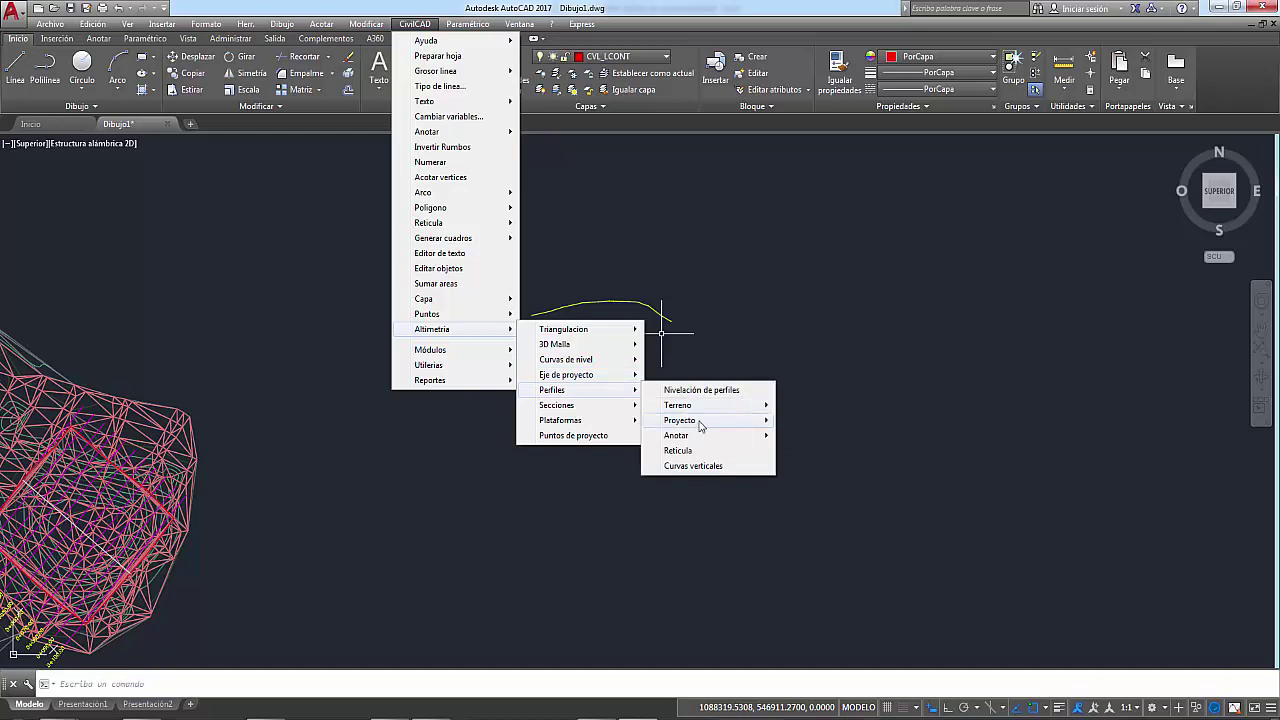
# Draw the project grade line on the terrain profile with start and end elevations of 256.
pyautogui.click(817, 422)
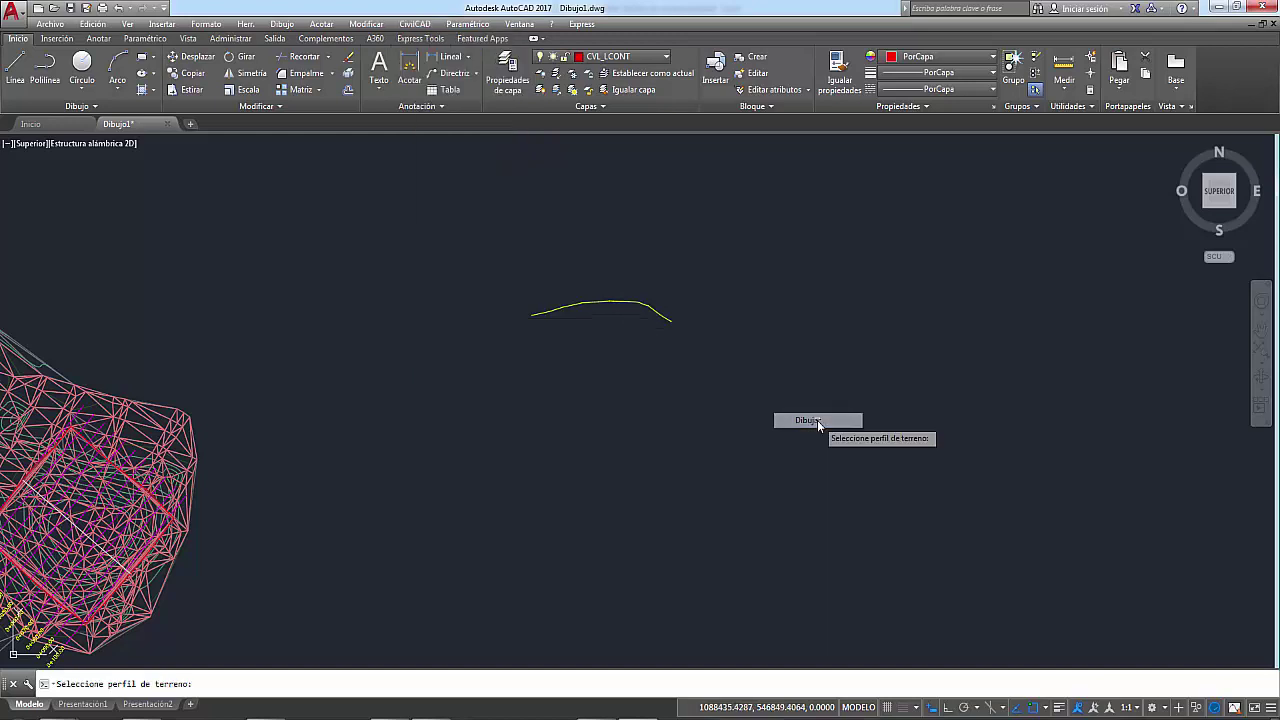
pyautogui.scroll(2, 567, 316)
pyautogui.click(560, 306)
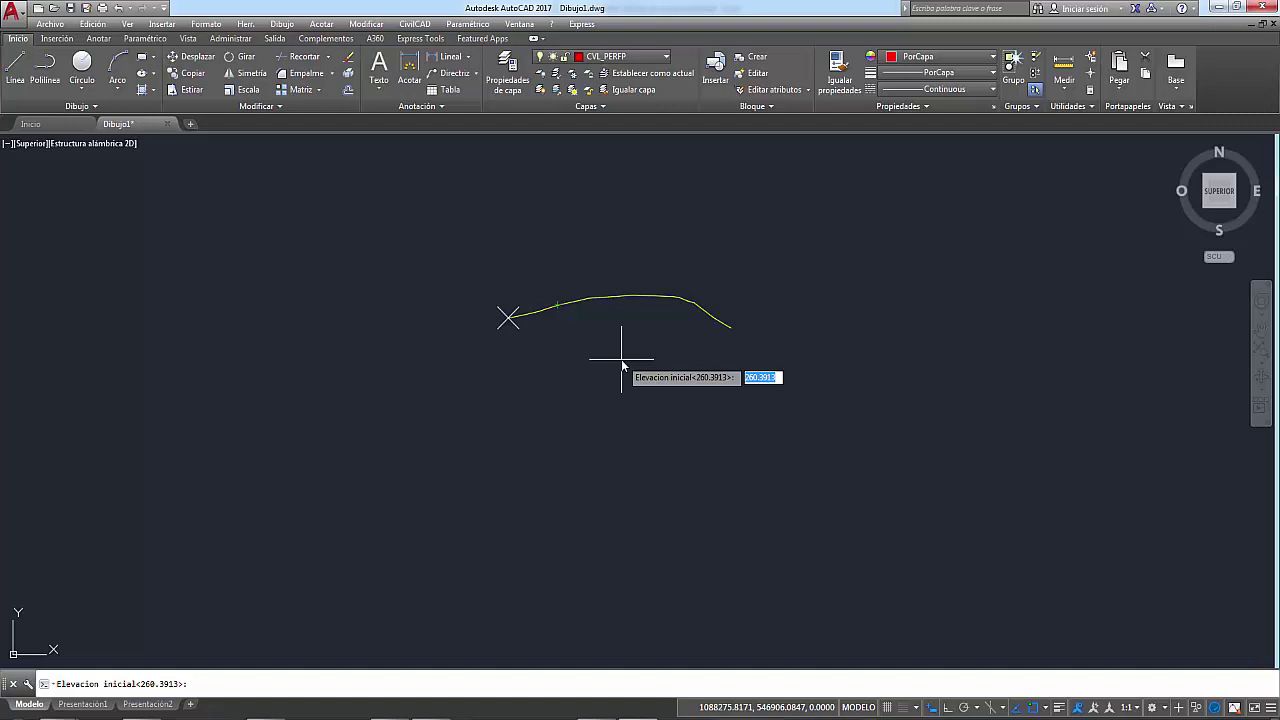
pyautogui.write('256')
pyautogui.press('Return')
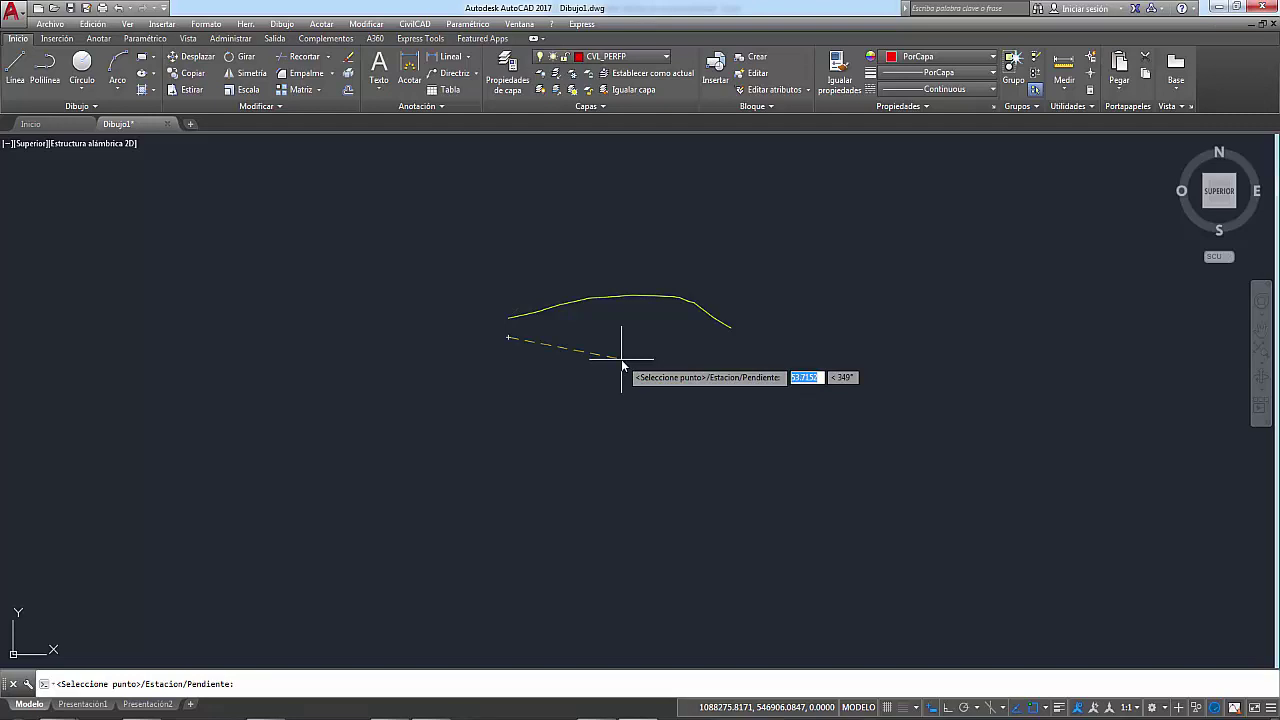
pyautogui.press('Return')
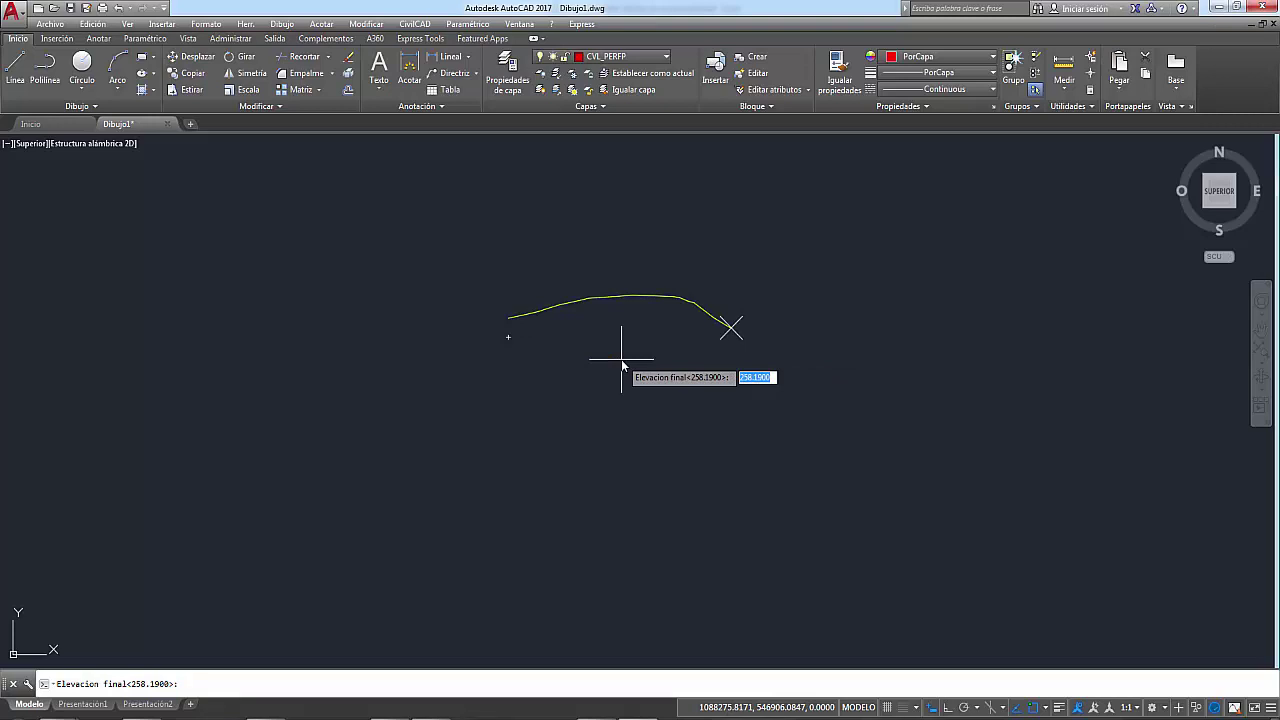
pyautogui.write('256')
pyautogui.press('Return')
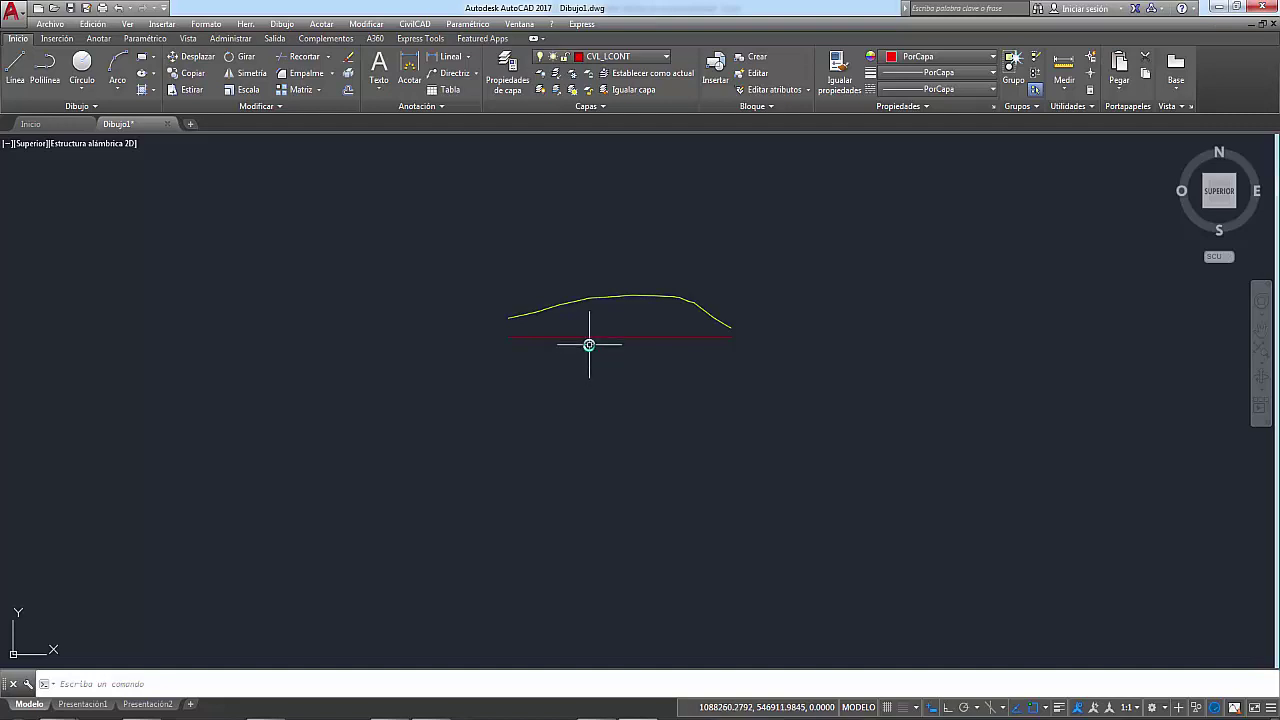
pyautogui.click(414, 24)
pyautogui.moveTo(440, 329)
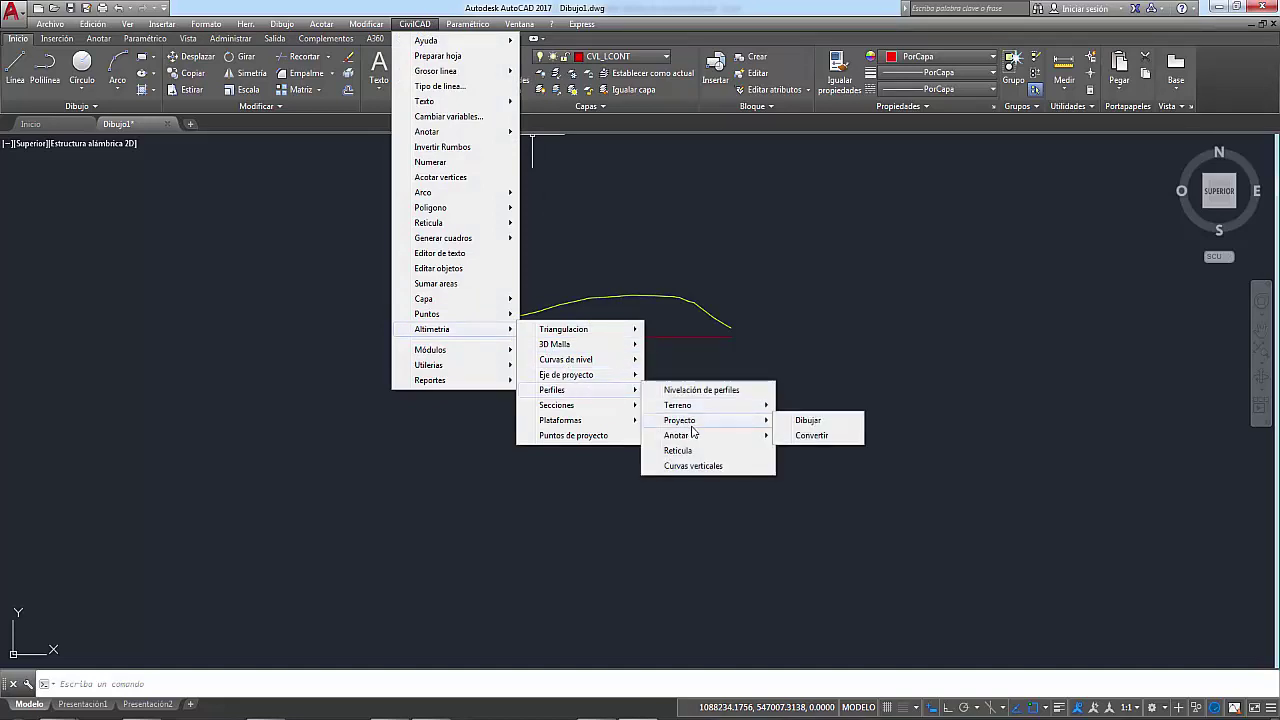
pyautogui.moveTo(557, 405)
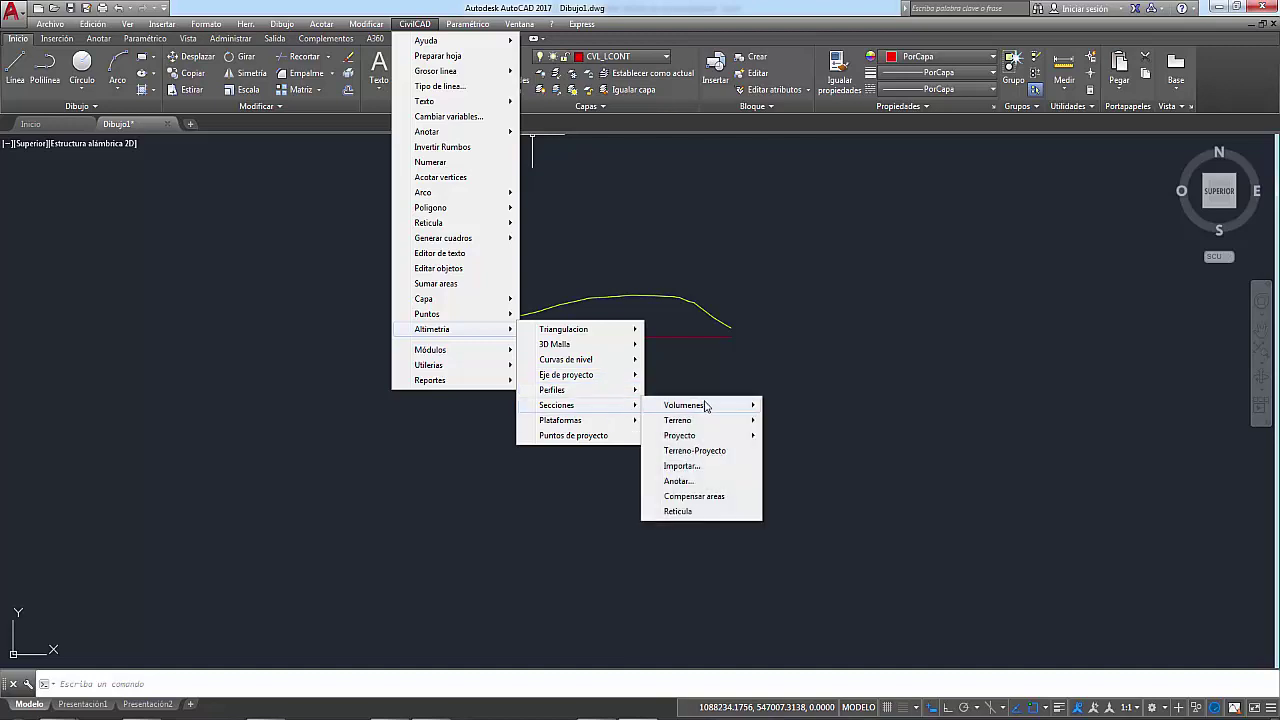
# Run Sections and Volumes on the terrain profile with plan grade annotations, separate cut/fill, area report and curve diagram.
pyautogui.moveTo(686, 405)
pyautogui.click(790, 405)
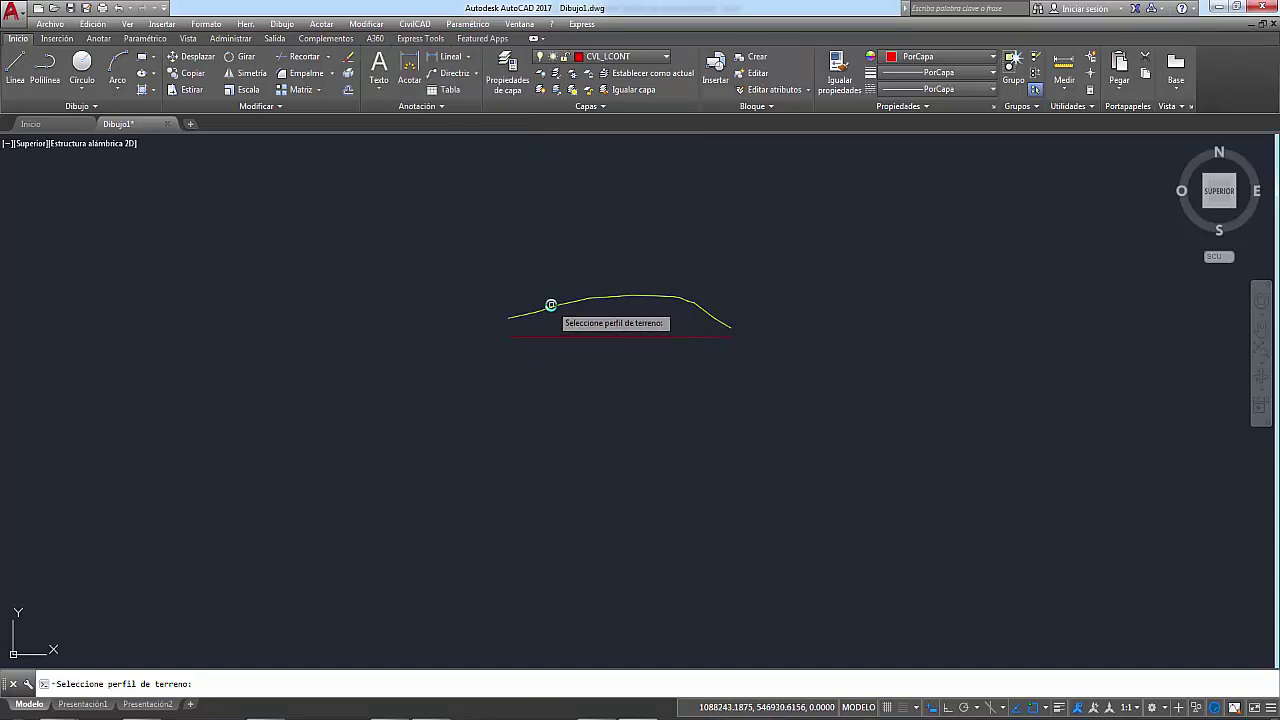
pyautogui.click(549, 310)
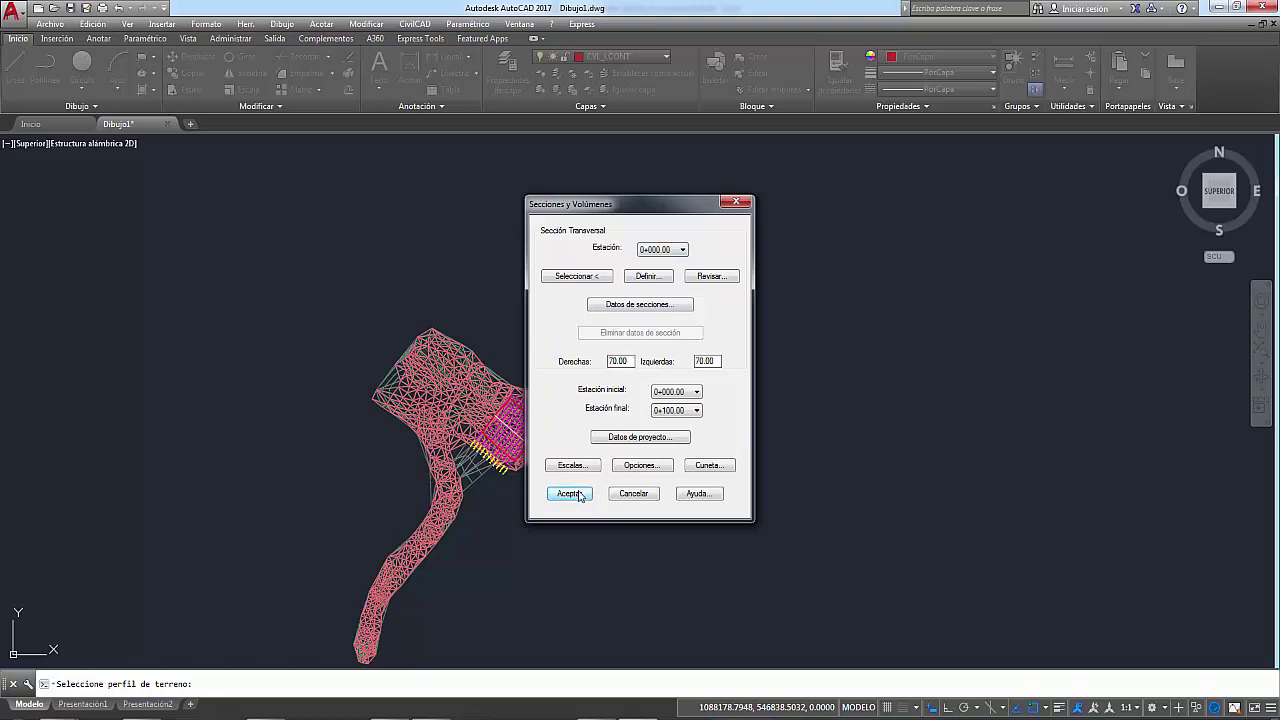
pyautogui.click(666, 438)
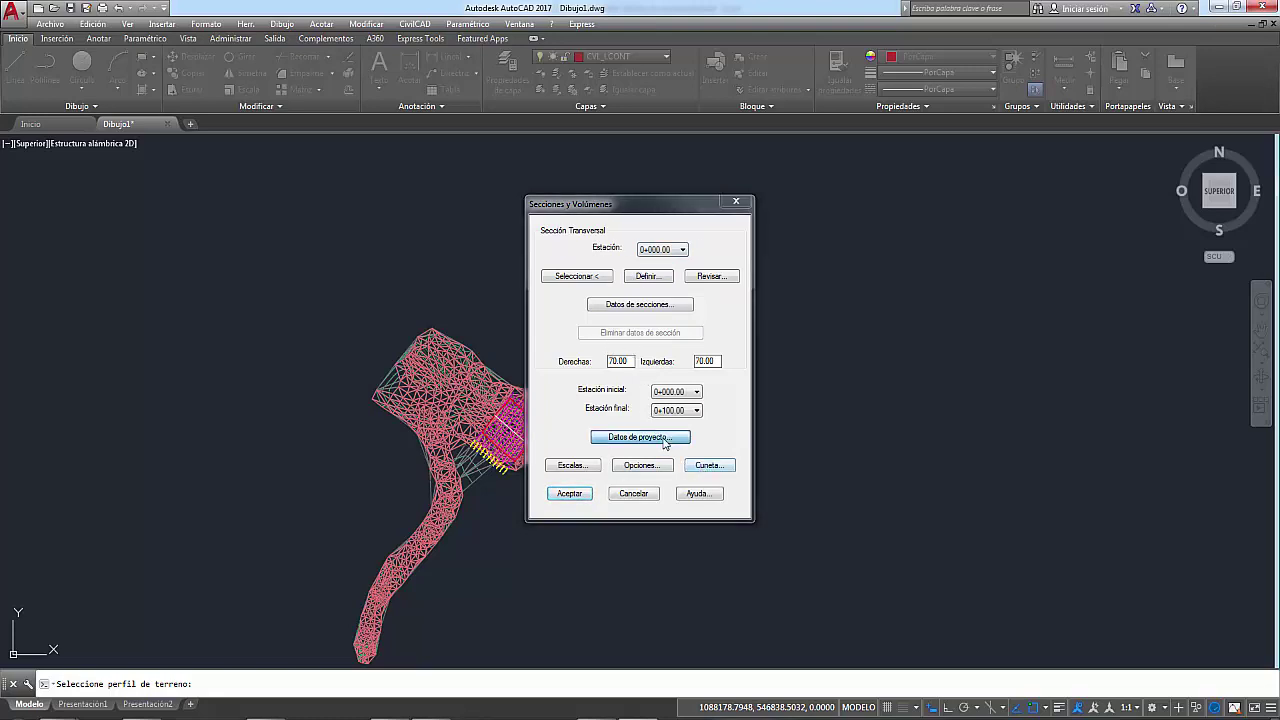
pyautogui.click(749, 258)
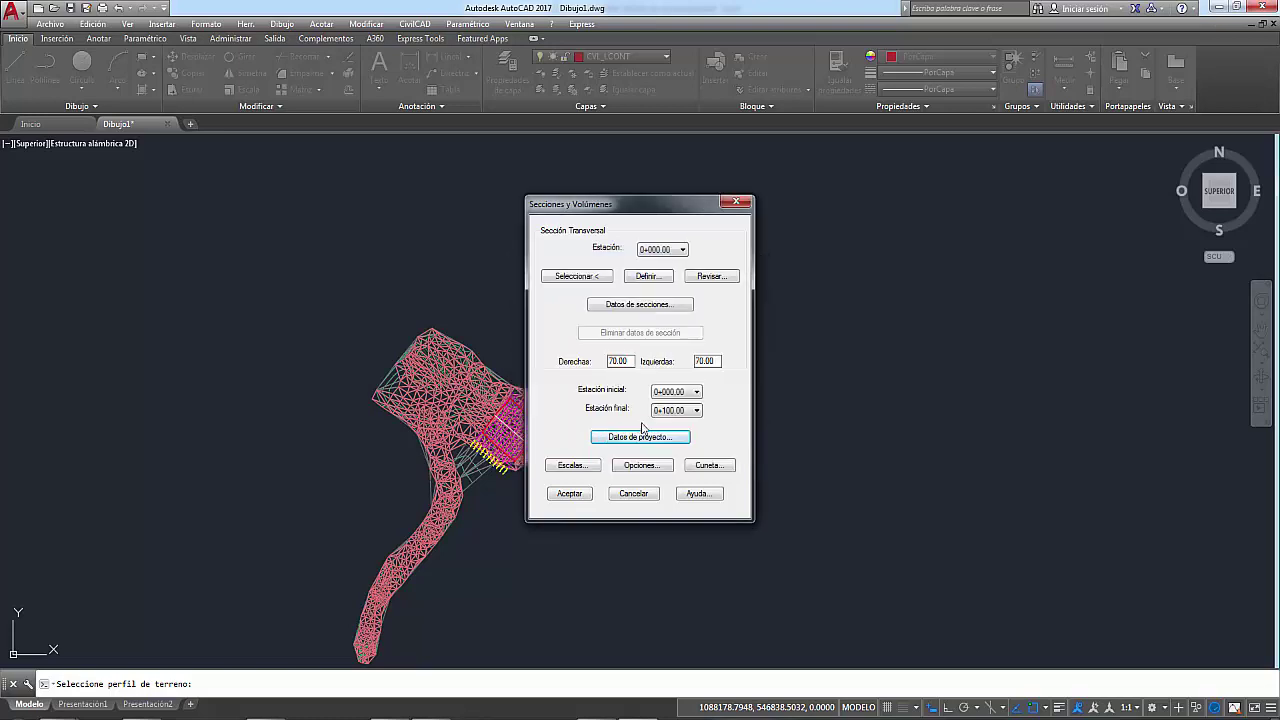
pyautogui.click(640, 468)
pyautogui.click(454, 315)
pyautogui.click(432, 369)
pyautogui.click(432, 398)
pyautogui.click(432, 419)
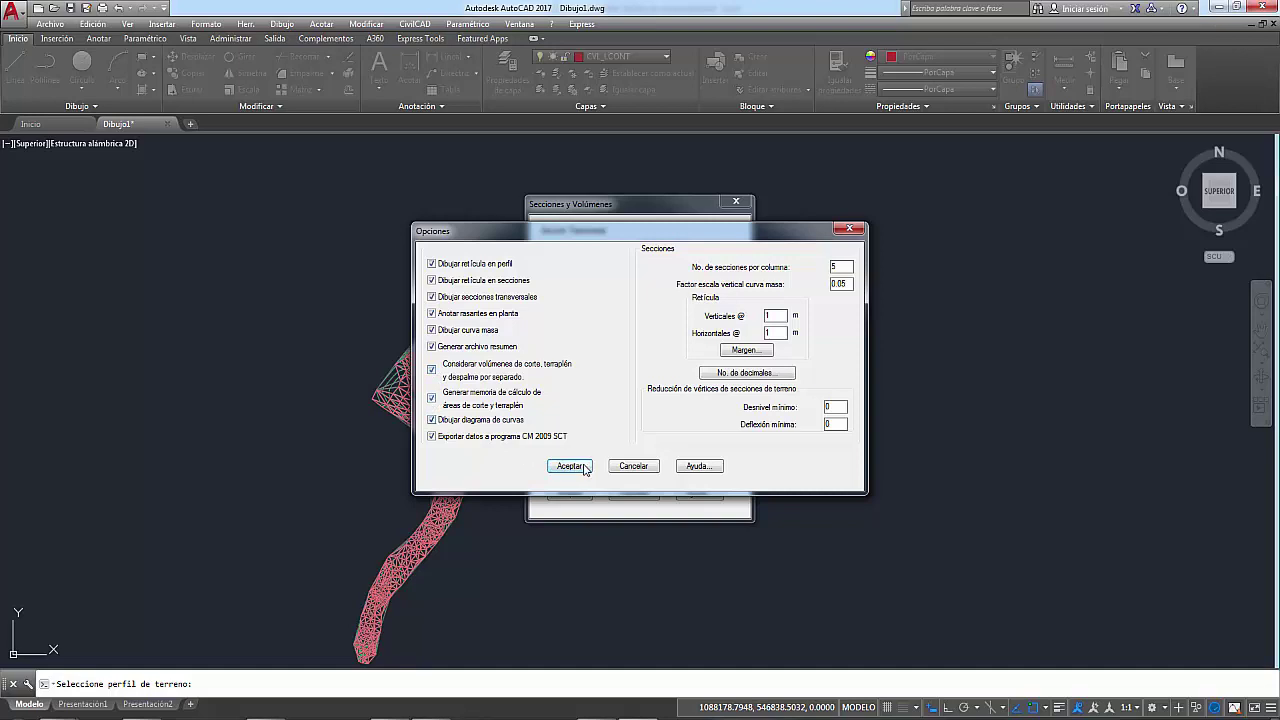
pyautogui.click(586, 468)
pyautogui.click(577, 495)
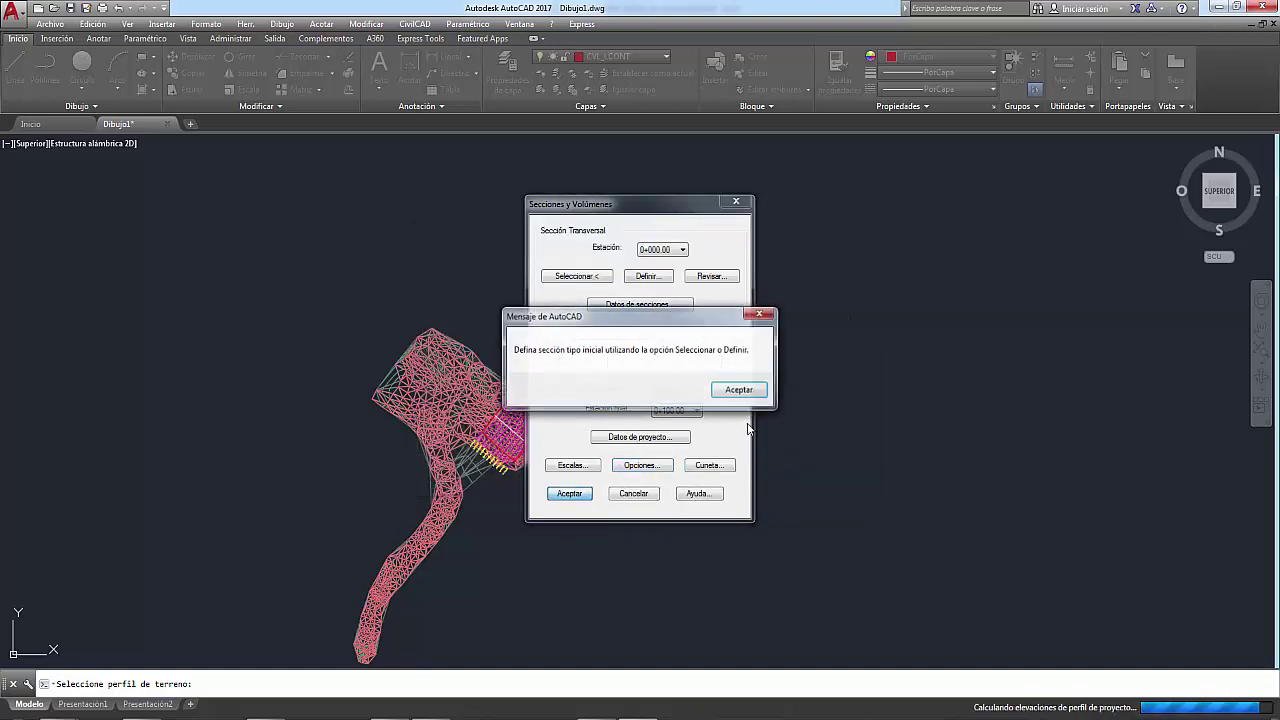
# Define a symmetric typical section with a 50-unit segment at -2 slope.
pyautogui.click(737, 386)
pyautogui.click(647, 276)
pyautogui.write('50')
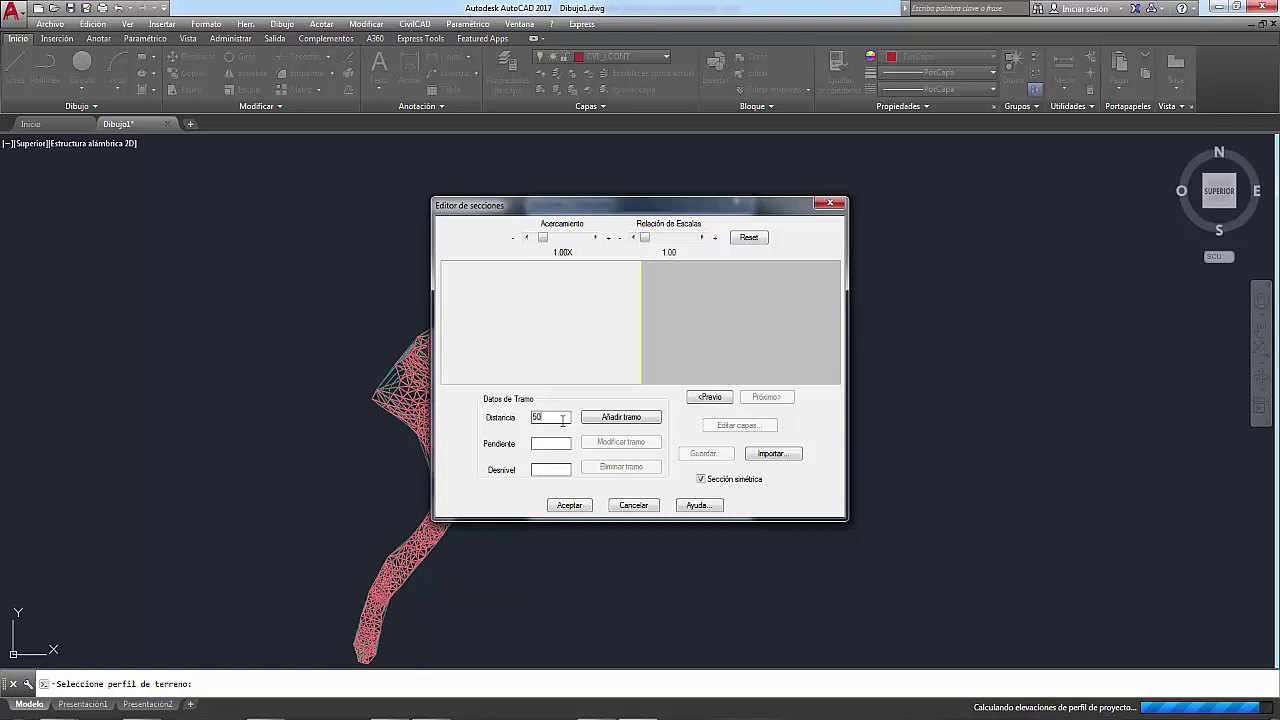
pyautogui.click(563, 442)
pyautogui.click(556, 469)
pyautogui.click(605, 420)
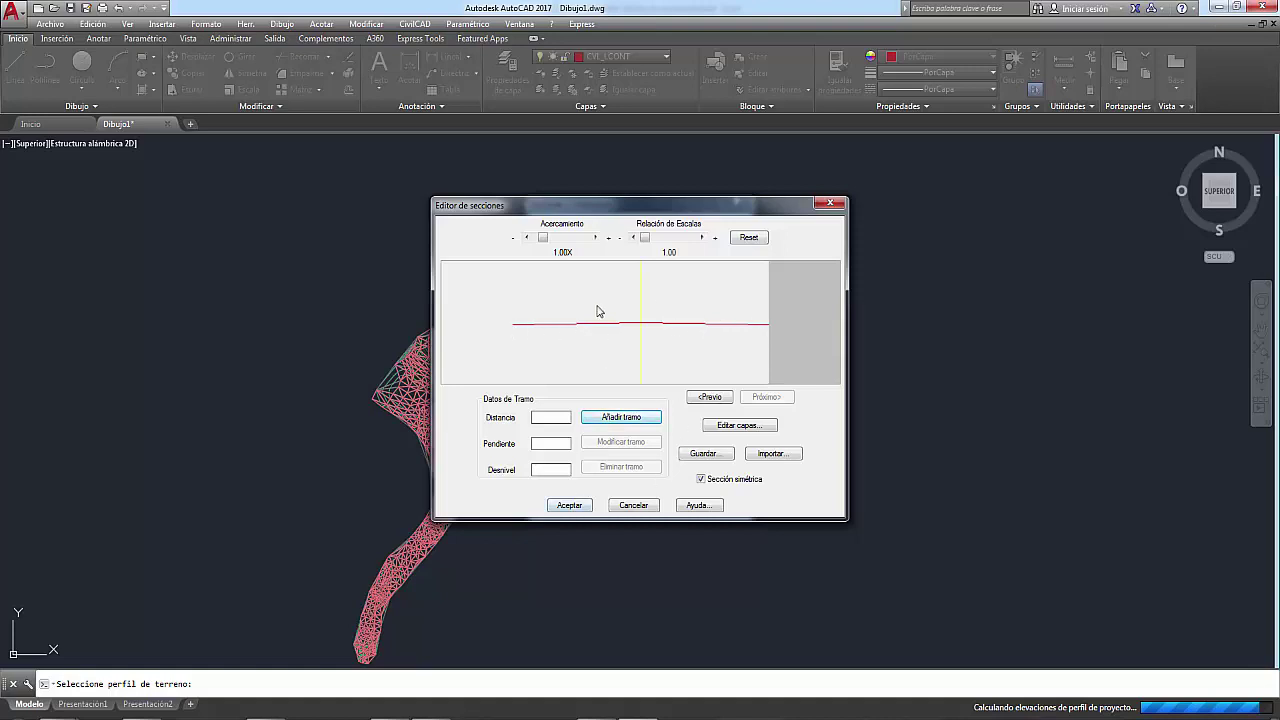
pyautogui.click(569, 505)
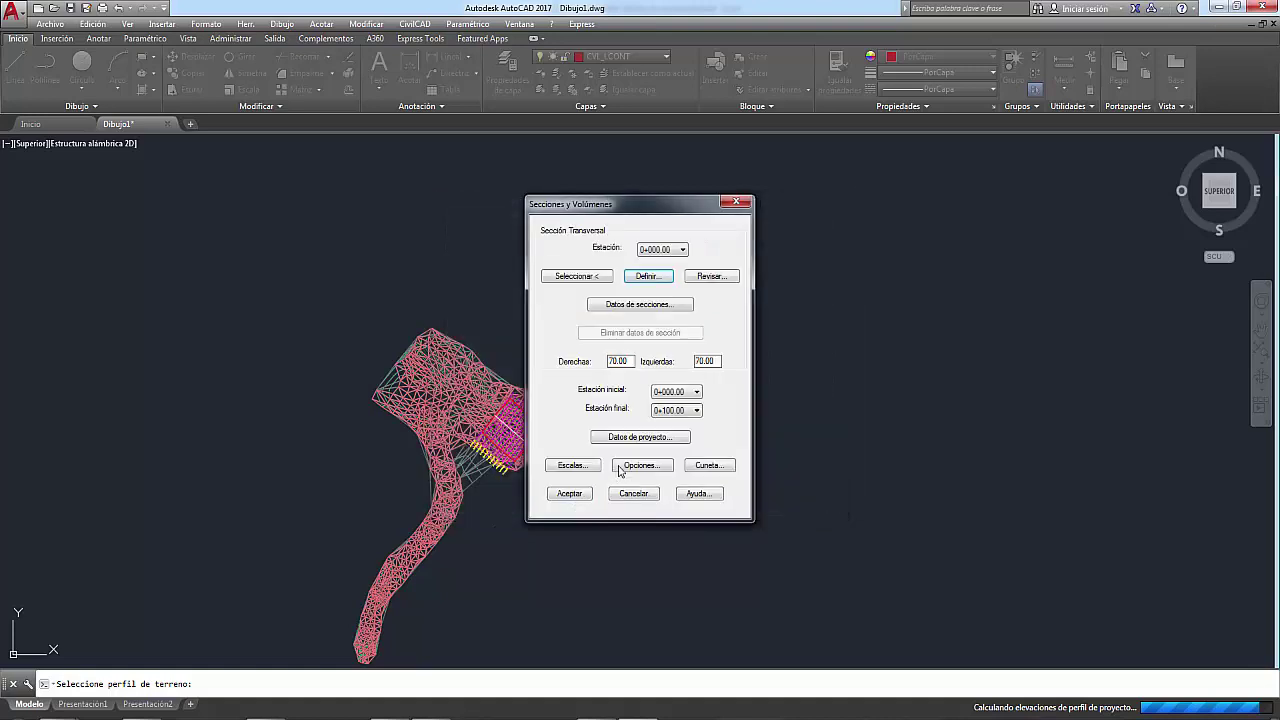
# Save the volumes data as 'datos volumen plataforma' in the Adobe folder and accept the CM 2009 SCT export.
pyautogui.click(651, 468)
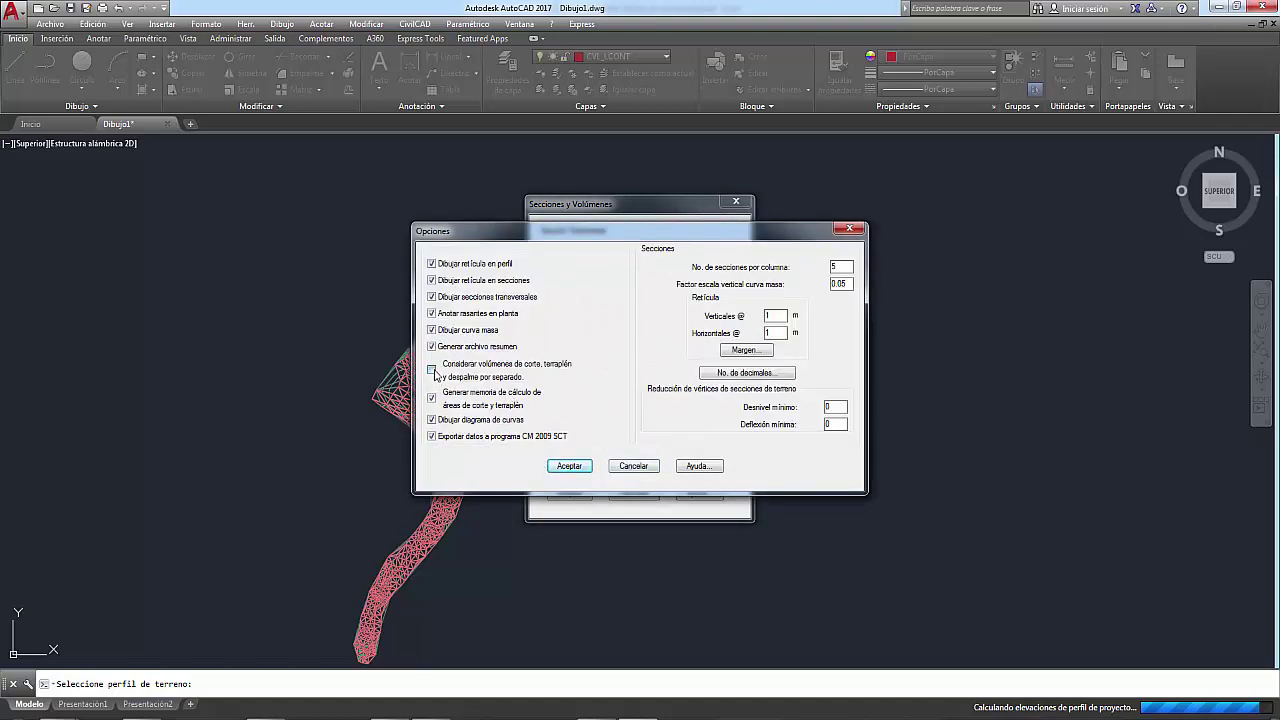
pyautogui.click(569, 466)
pyautogui.click(720, 462)
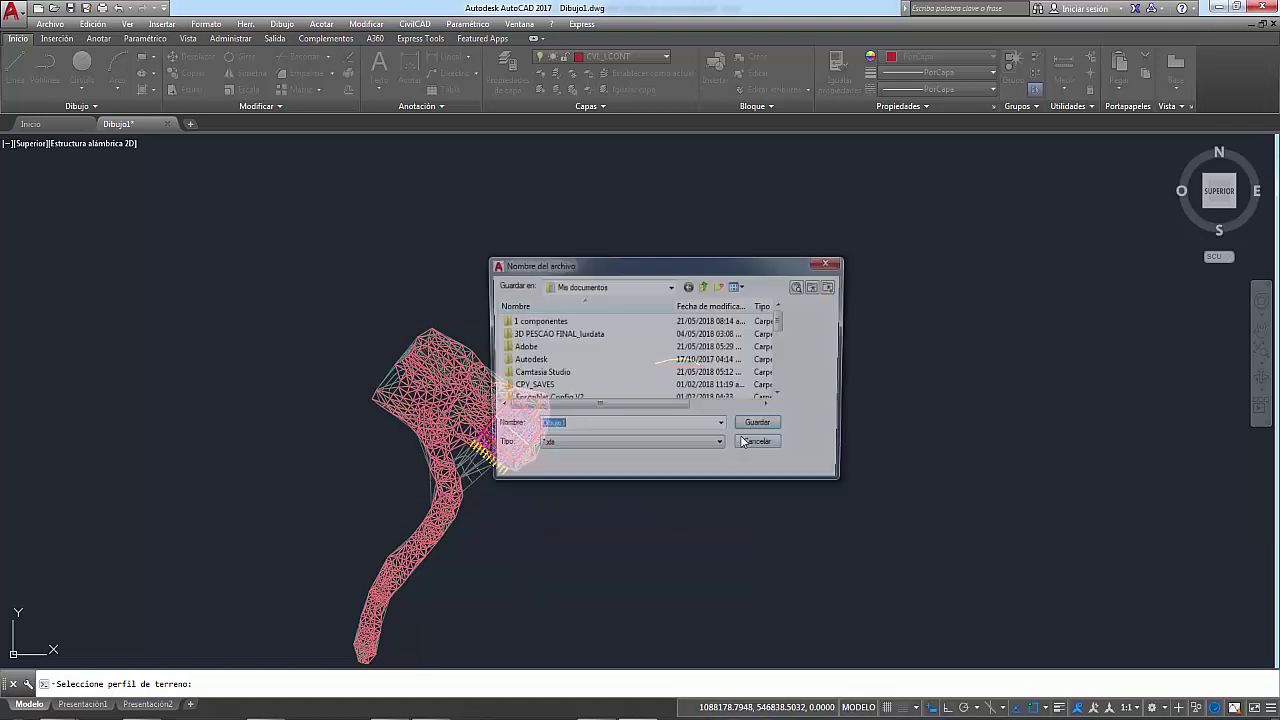
pyautogui.click(531, 352)
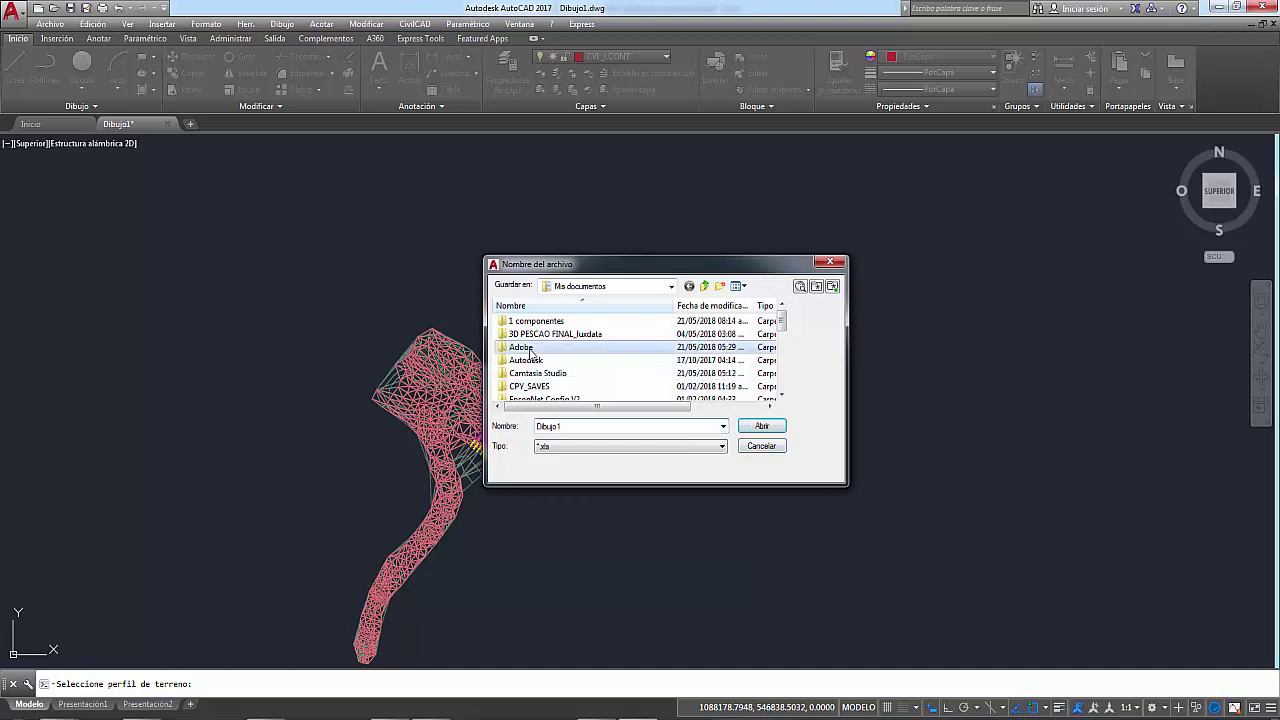
pyautogui.doubleClick(531, 352)
pyautogui.doubleClick(570, 424)
pyautogui.write('datos volumen plataforma')
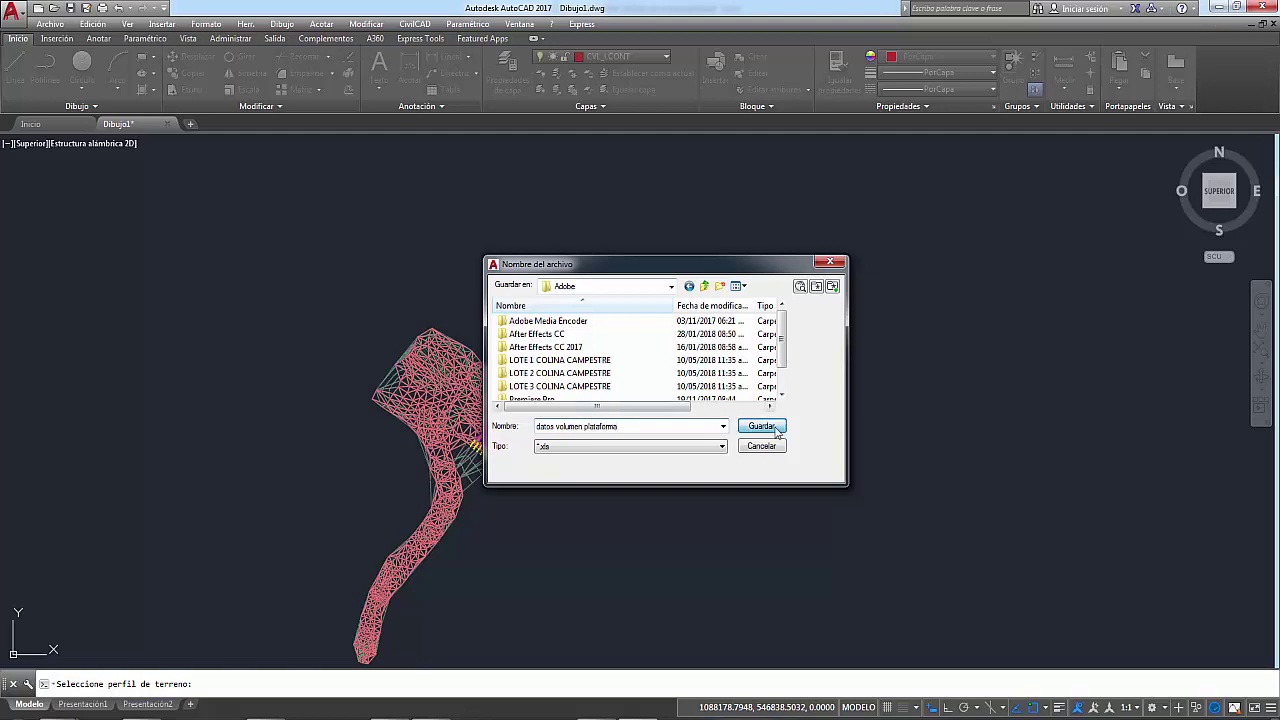
pyautogui.click(768, 426)
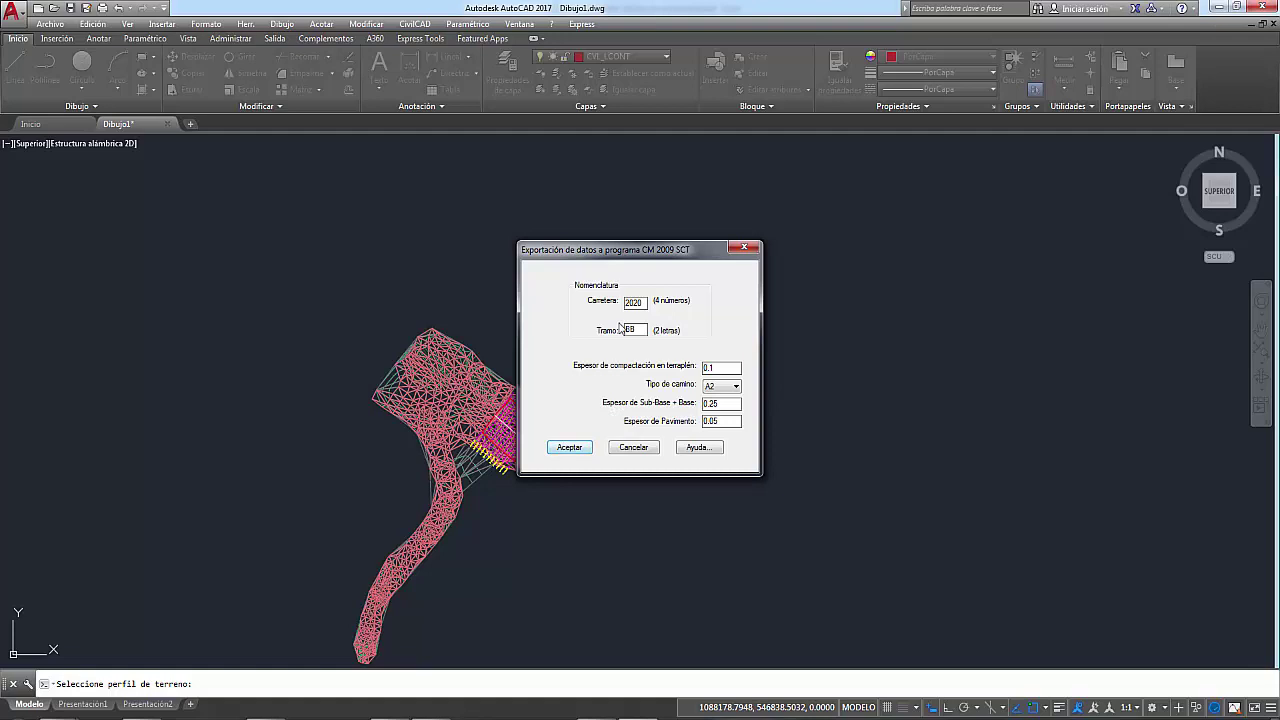
pyautogui.click(569, 447)
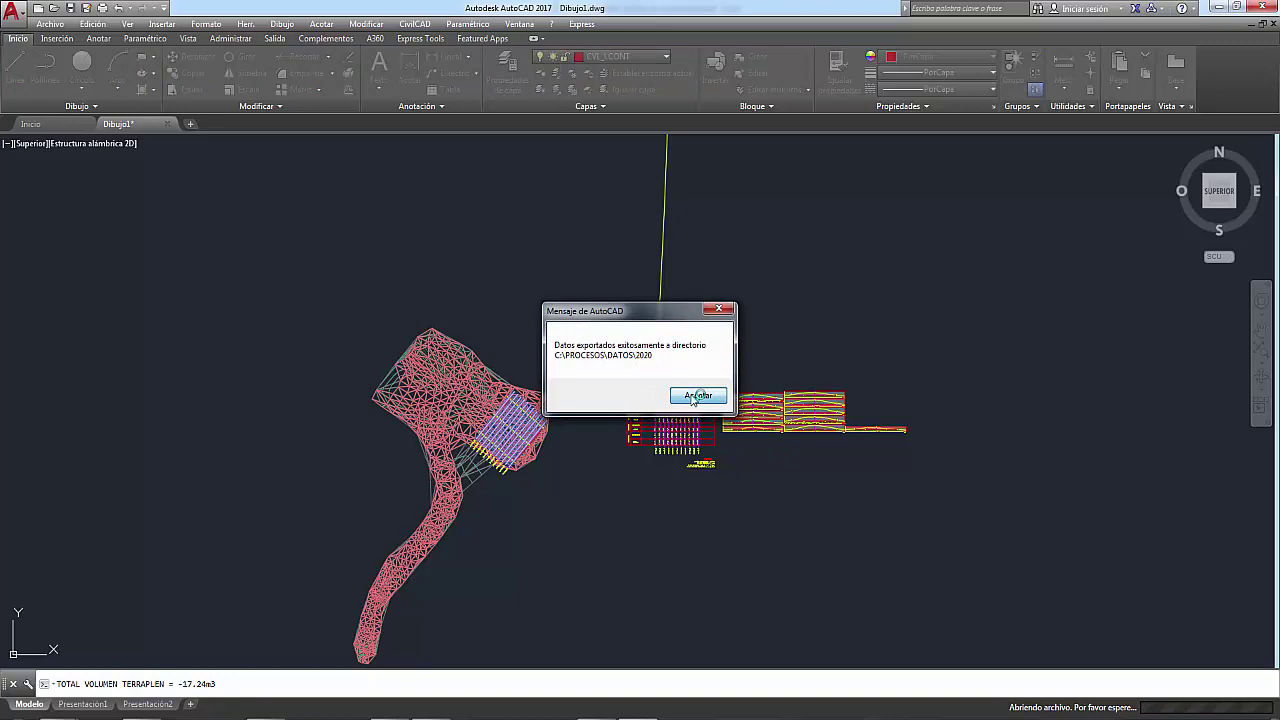
pyautogui.click(697, 396)
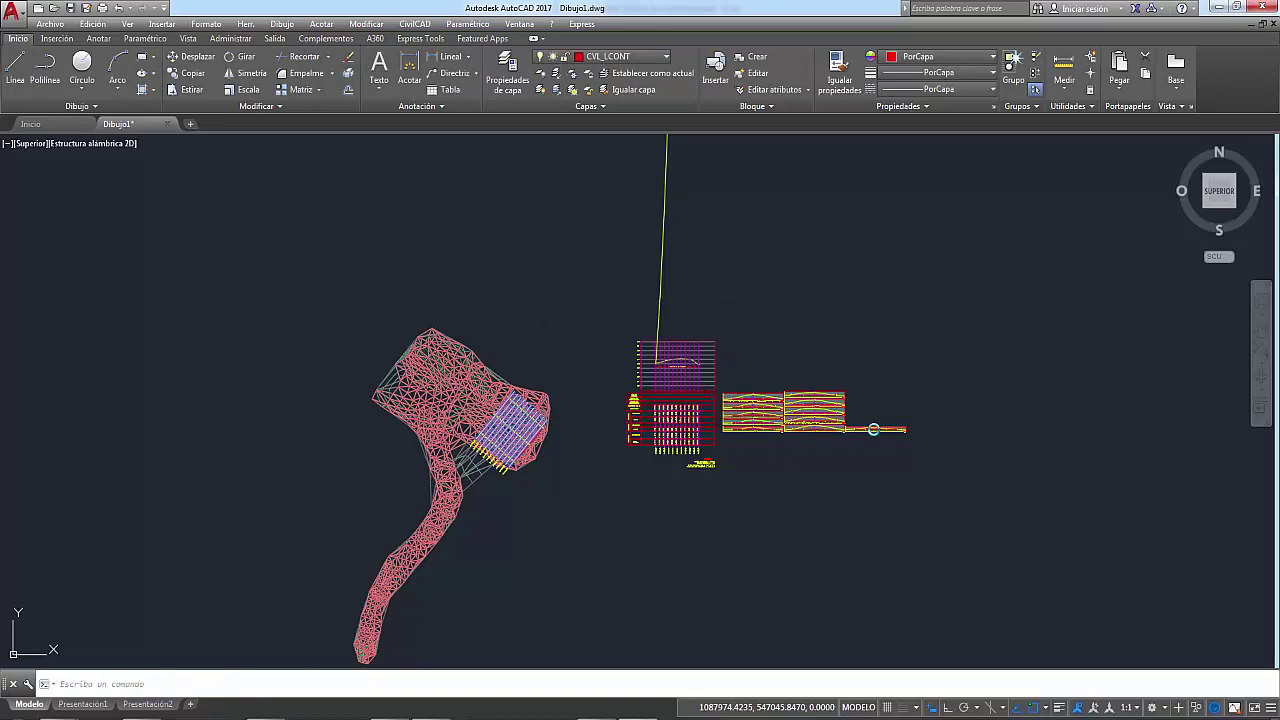
# Zoom and pan across the cross-sections to review PERFIL totals: 59,300.97 m3 cut, -17.24 m3 fill.
pyautogui.scroll(4, 790, 410)
pyautogui.scroll(4, 730, 395)
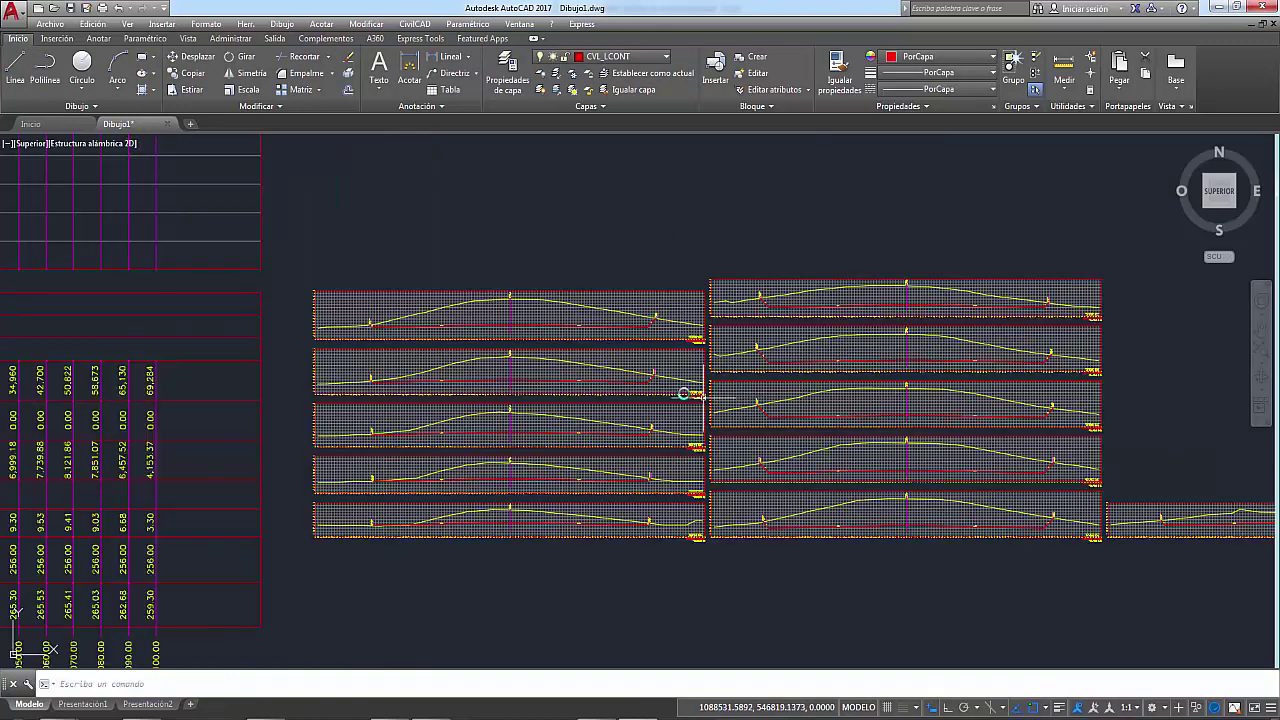
pyautogui.moveTo(640, 374); pyautogui.dragTo(680, 380, button='middle')
pyautogui.scroll(5, 528, 314)
pyautogui.scroll(-4, 534, 320)
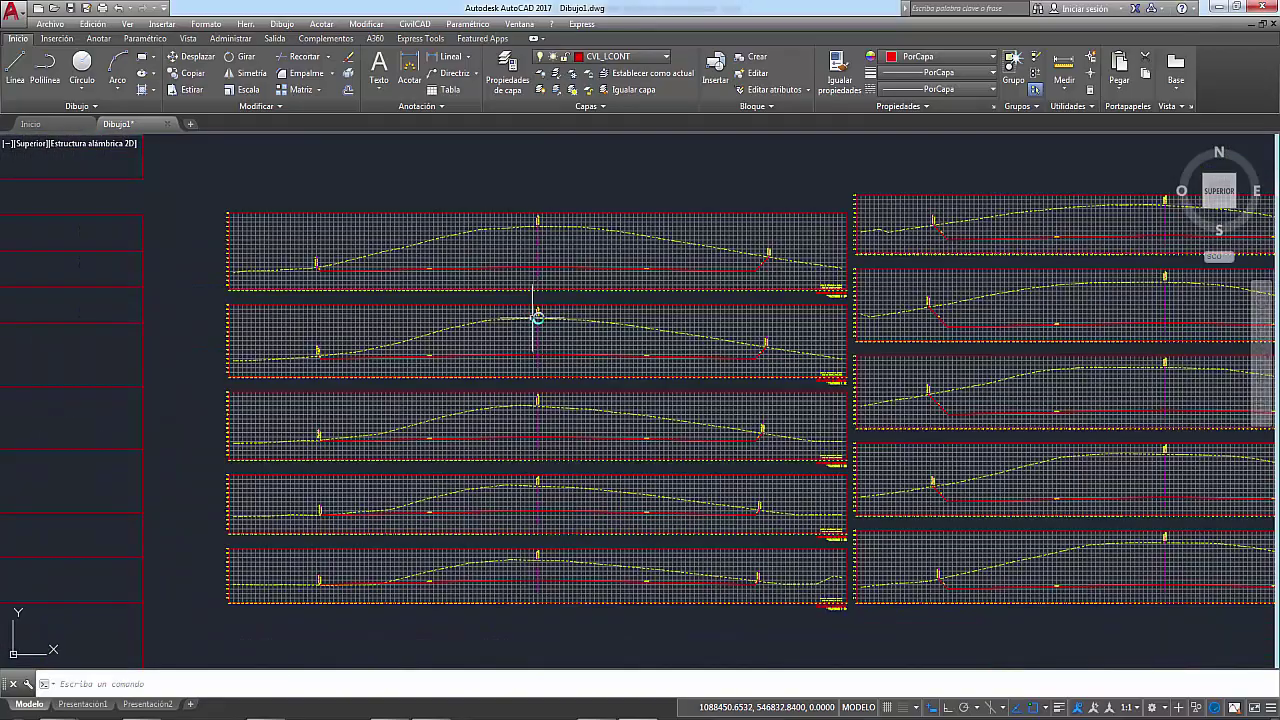
pyautogui.scroll(-2, 534, 320)
pyautogui.scroll(1, 766, 380)
pyautogui.scroll(3, 566, 414)
pyautogui.scroll(3, 491, 403)
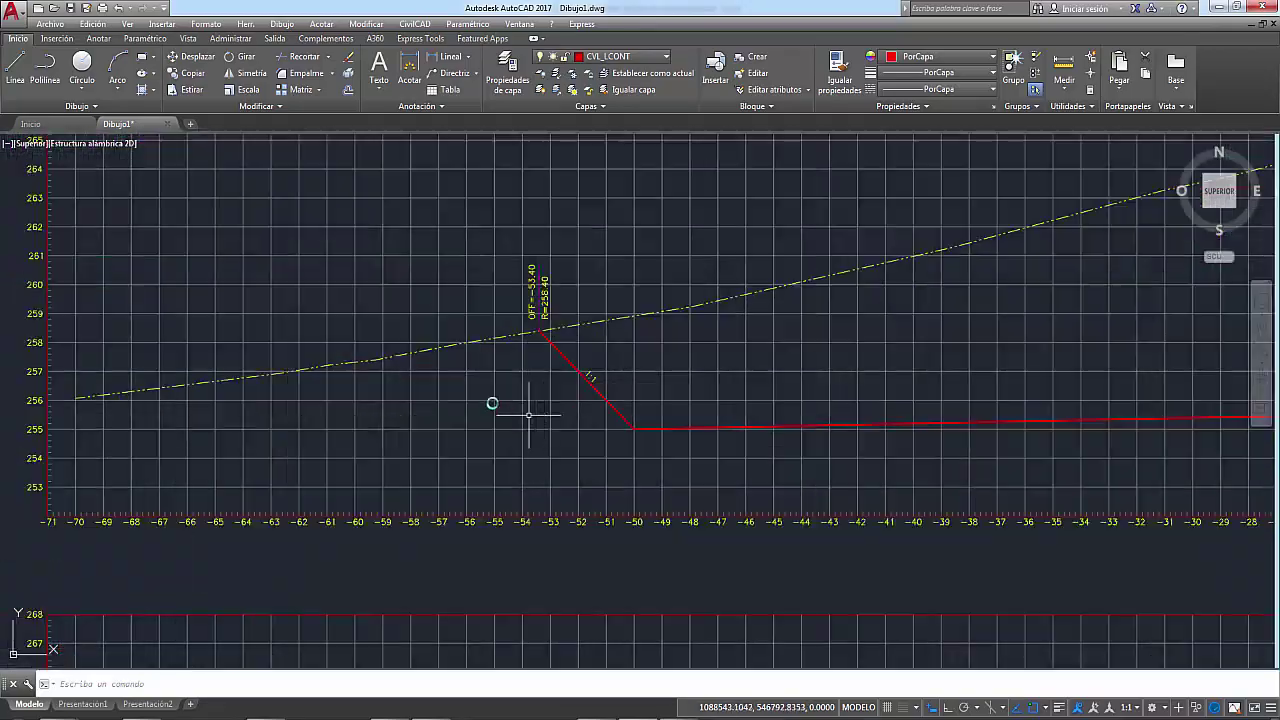
pyautogui.scroll(-4, 623, 389)
pyautogui.scroll(-4, 623, 389)
pyautogui.scroll(4, 700, 400)
pyautogui.scroll(4, 894, 343)
pyautogui.scroll(-6, 849, 366)
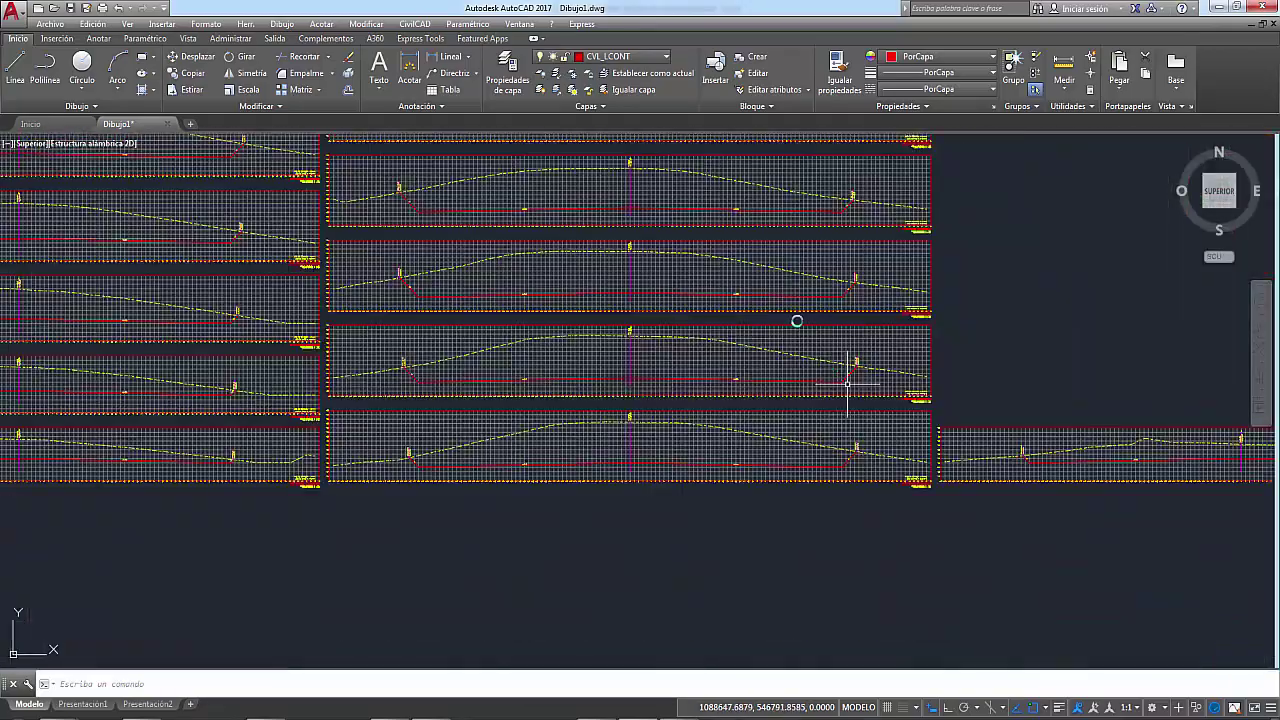
pyautogui.scroll(-2, 849, 366)
pyautogui.scroll(2, 796, 340)
pyautogui.scroll(5, 766, 300)
pyautogui.scroll(-6, 700, 265)
pyautogui.scroll(-1, 500, 290)
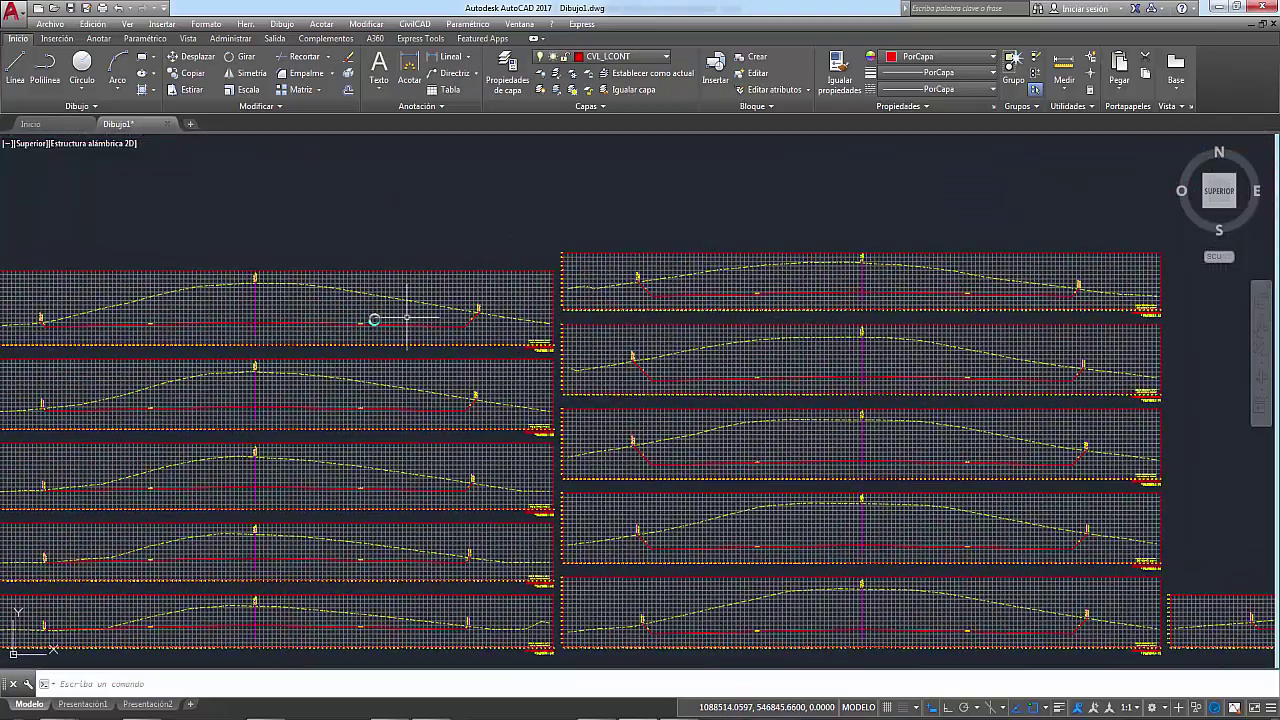
pyautogui.scroll(1, 505, 360)
pyautogui.scroll(3, 502, 363)
pyautogui.scroll(3, 520, 300)
pyautogui.scroll(-6, 525, 290)
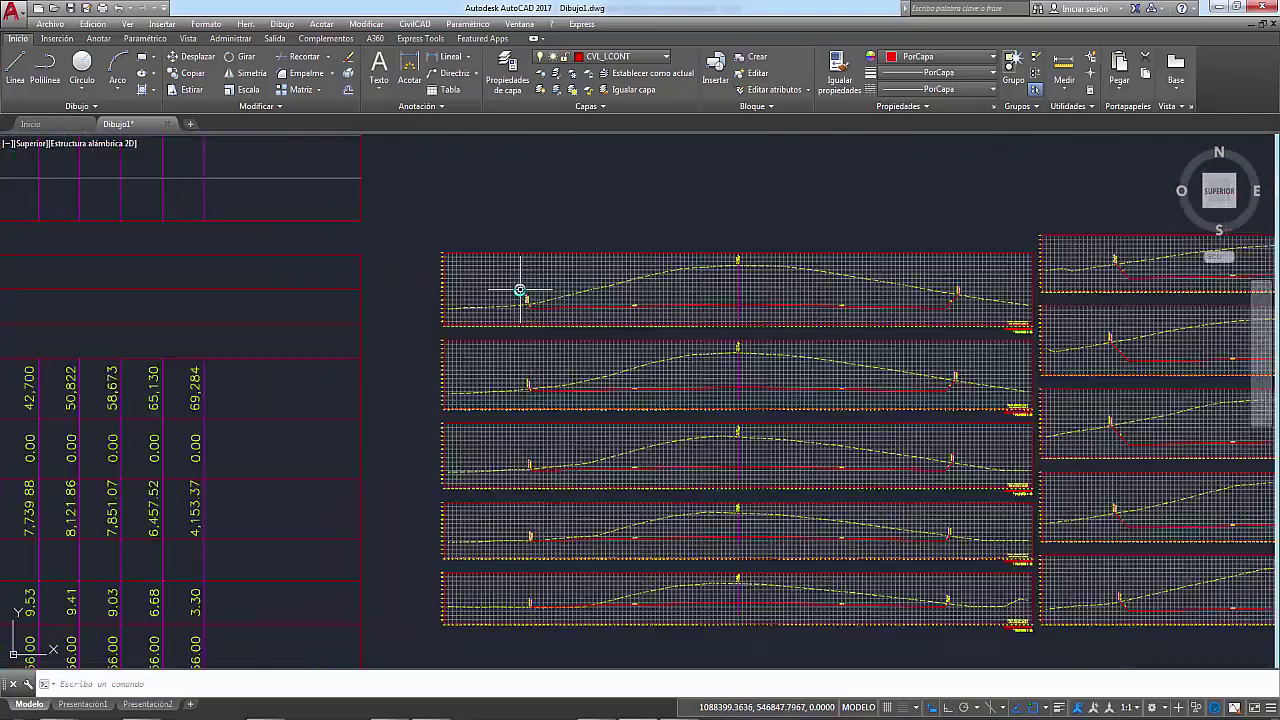
pyautogui.scroll(-3, 743, 277)
pyautogui.scroll(4, 567, 355)
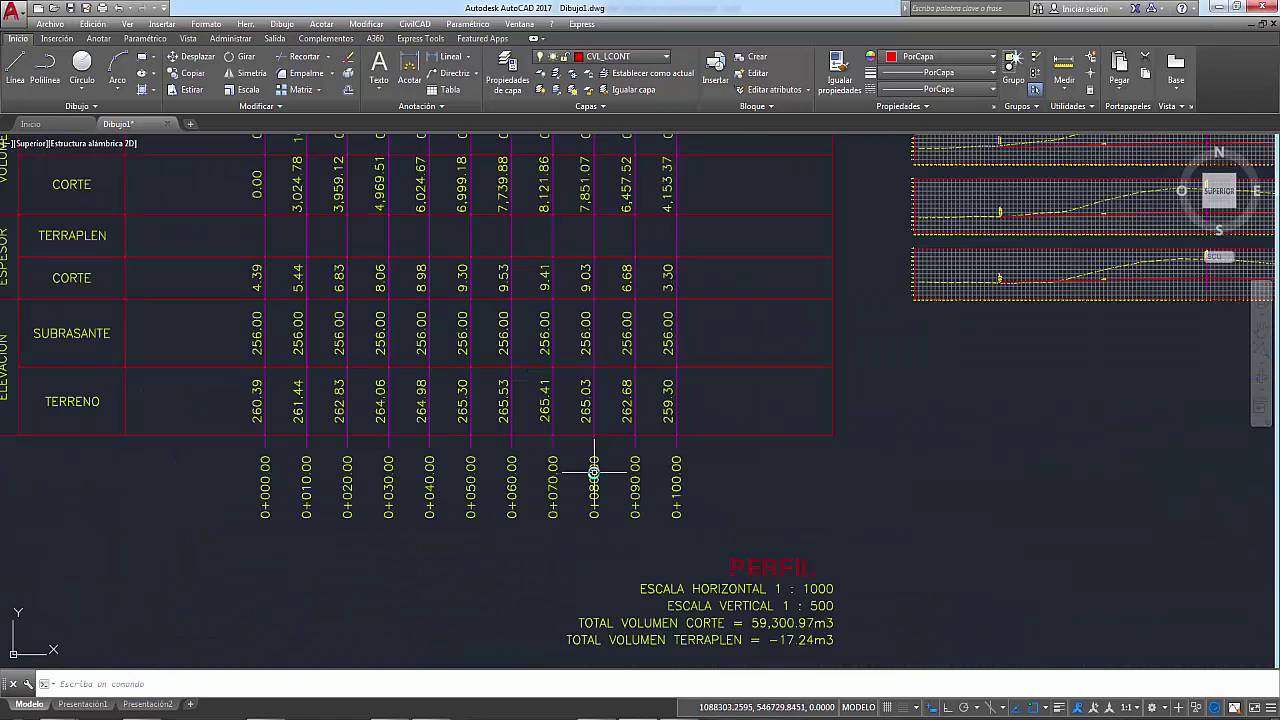
pyautogui.scroll(-3, 567, 355)
pyautogui.scroll(4, 600, 500)
pyautogui.scroll(1, 594, 470)
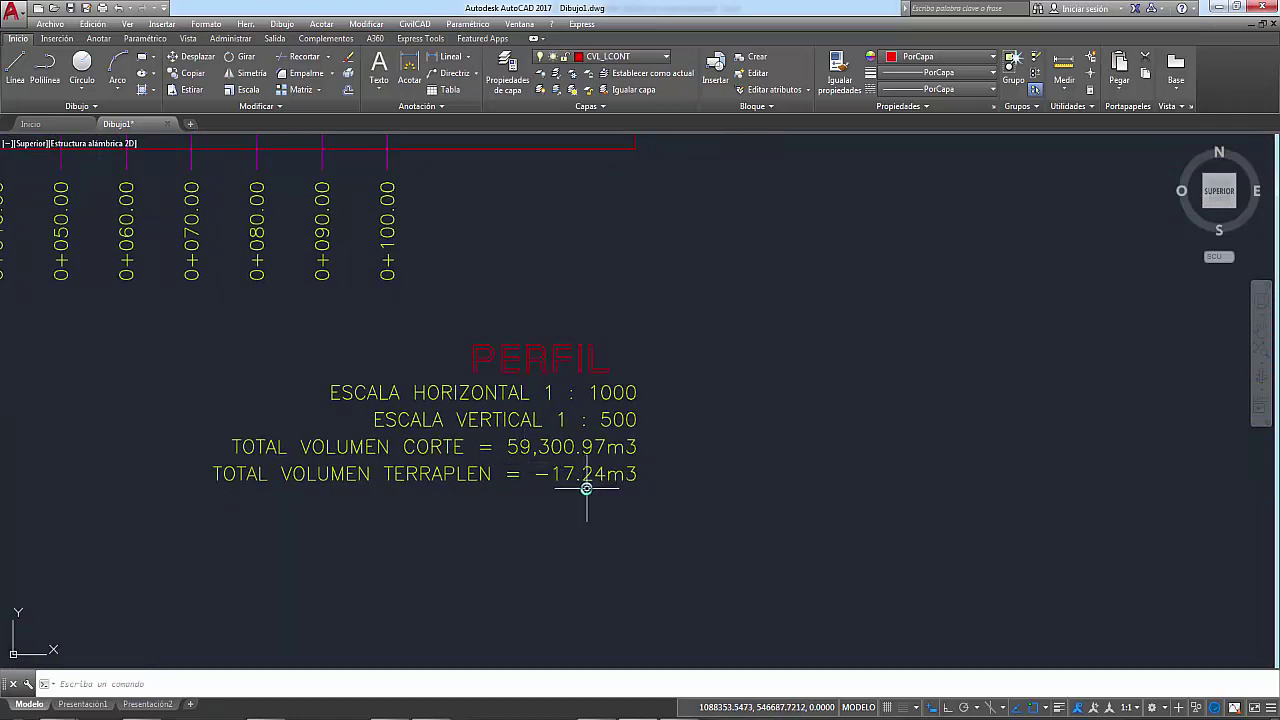
# Zoom out and orbit to a southwest isometric view of the platformed terrain and sheets.
pyautogui.scroll(-5, 585, 486)
pyautogui.keyDown('shift'); pyautogui.moveTo(586, 450); pyautogui.dragTo(410, 290, button='middle'); pyautogui.keyUp('shift')
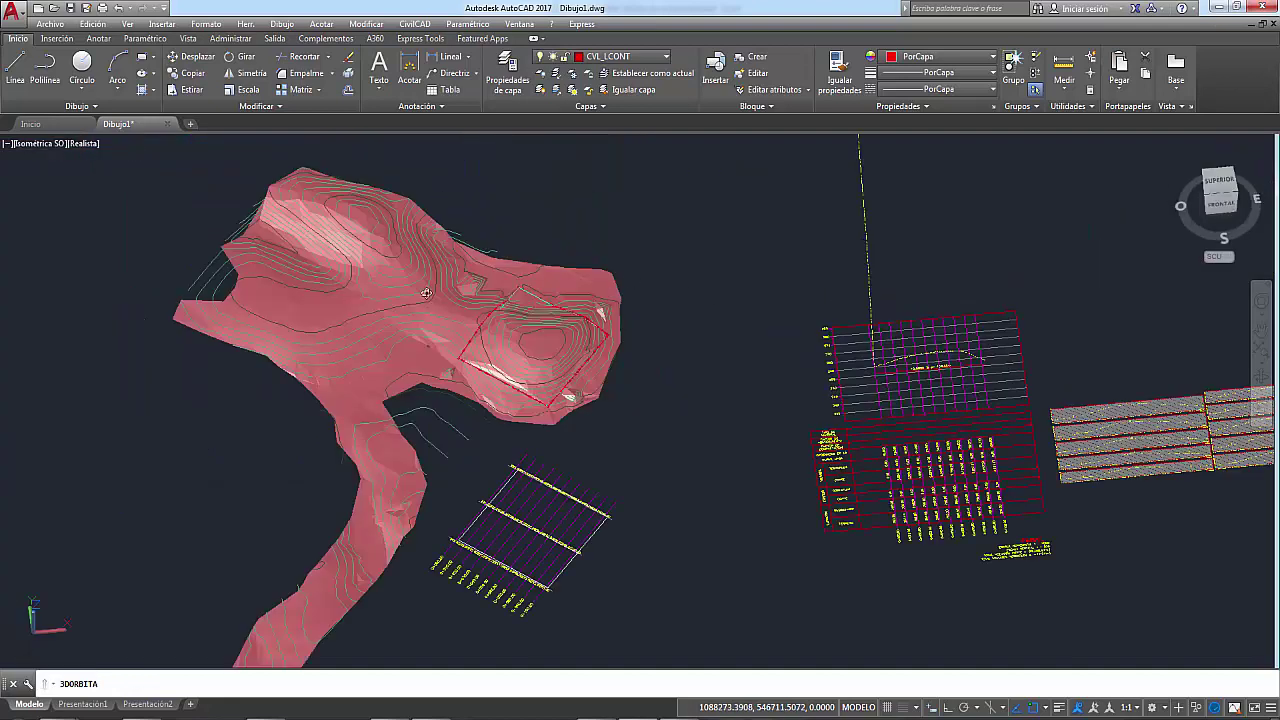